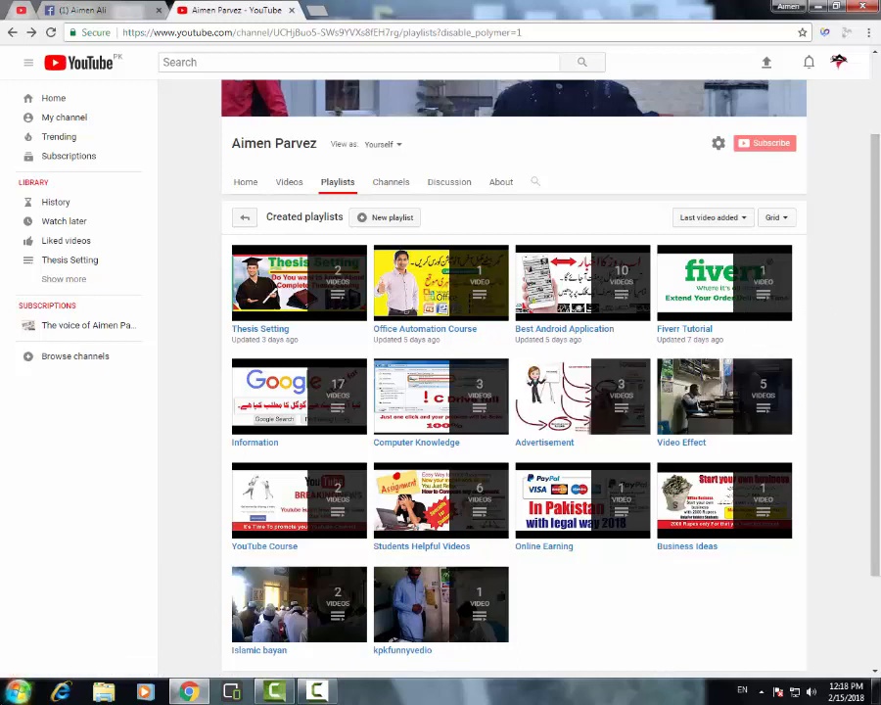
Launch Microsoft Excel 2010 from the installed Microsoft Office programs
left_click(16, 695)
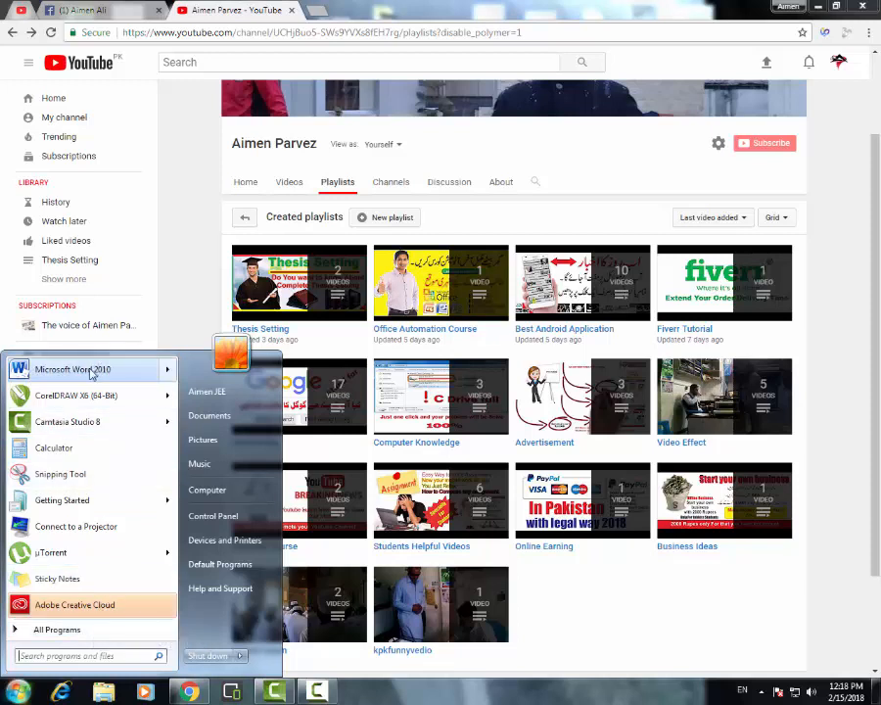
left_click(57, 630)
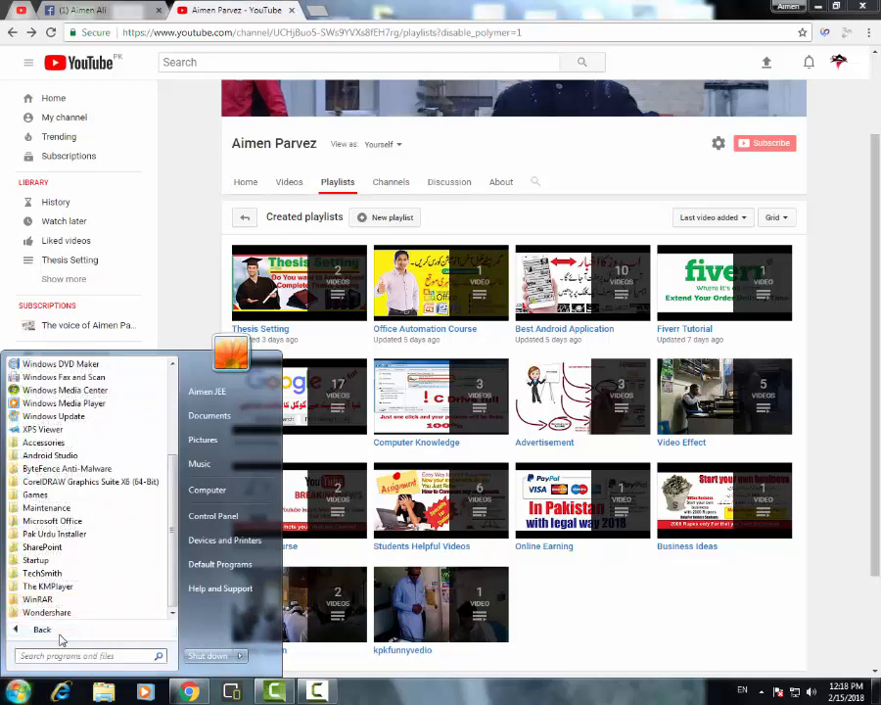
left_click(59, 521)
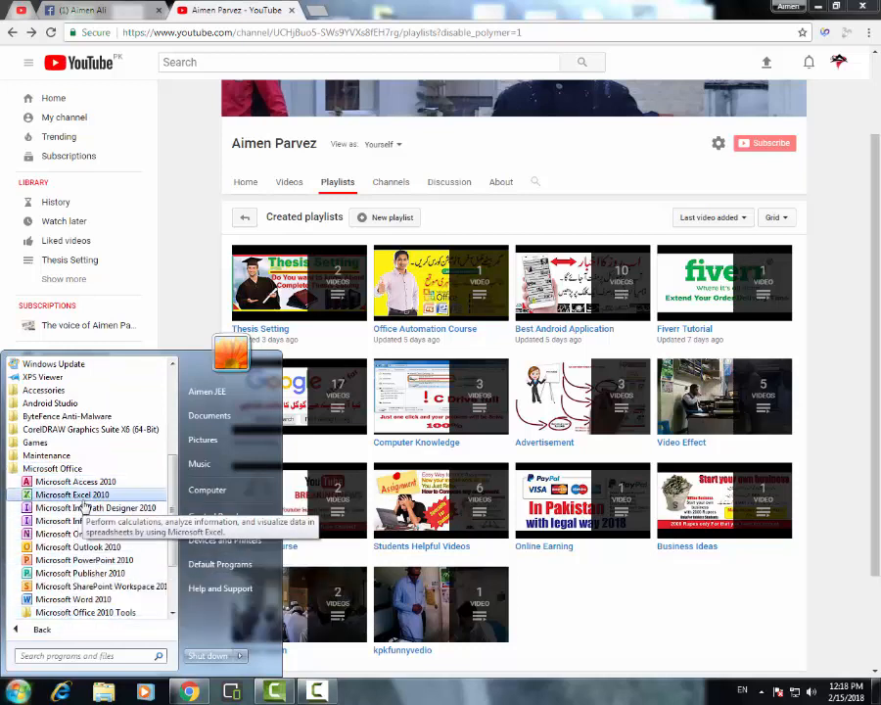
left_click(83, 500)
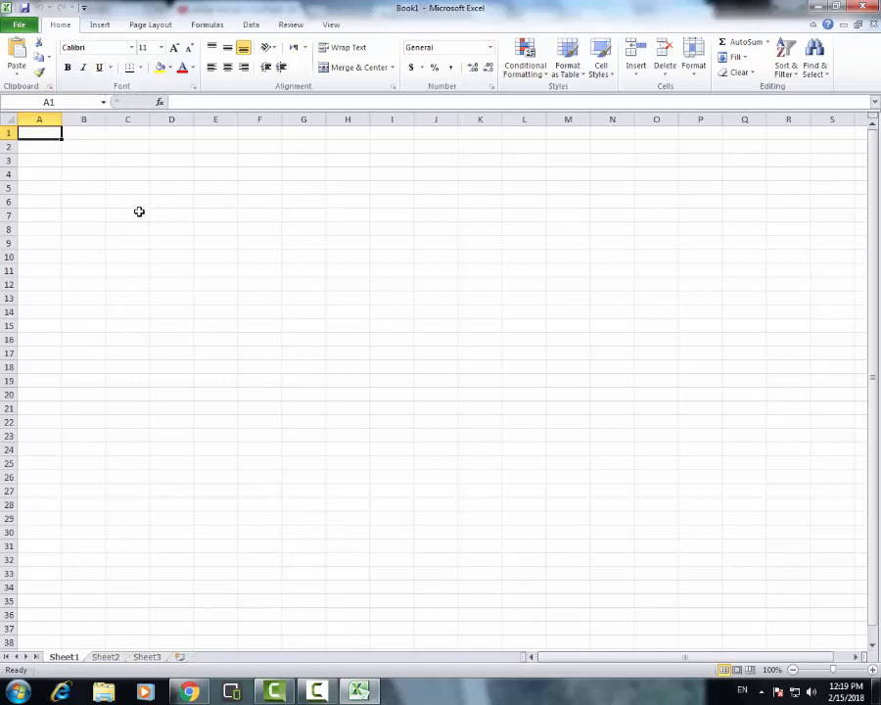
Enter the sample text "fghfgh" in cell C5
left_click(112, 187)
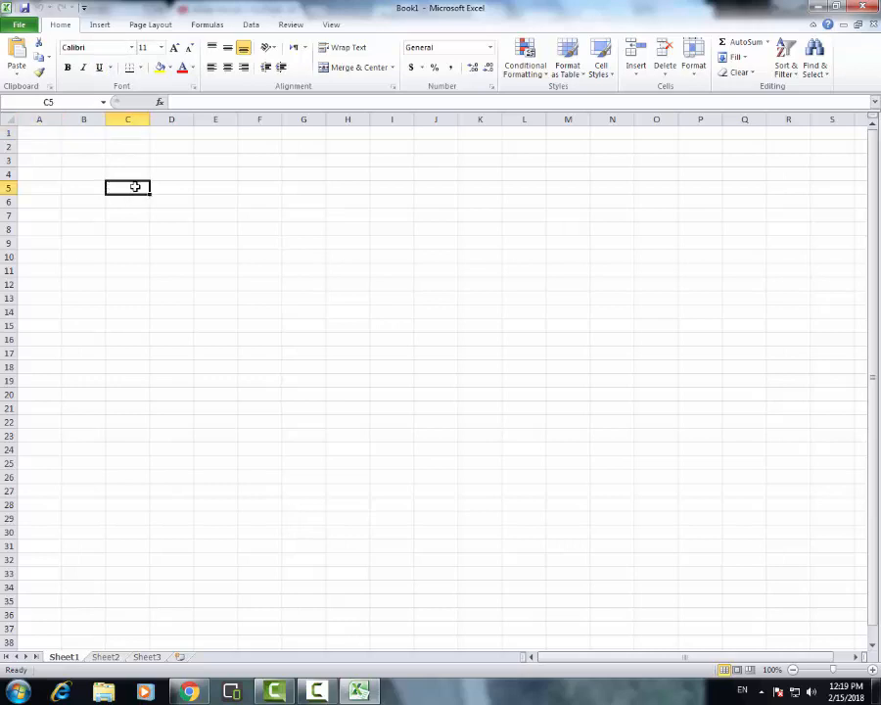
type("fghfgh")
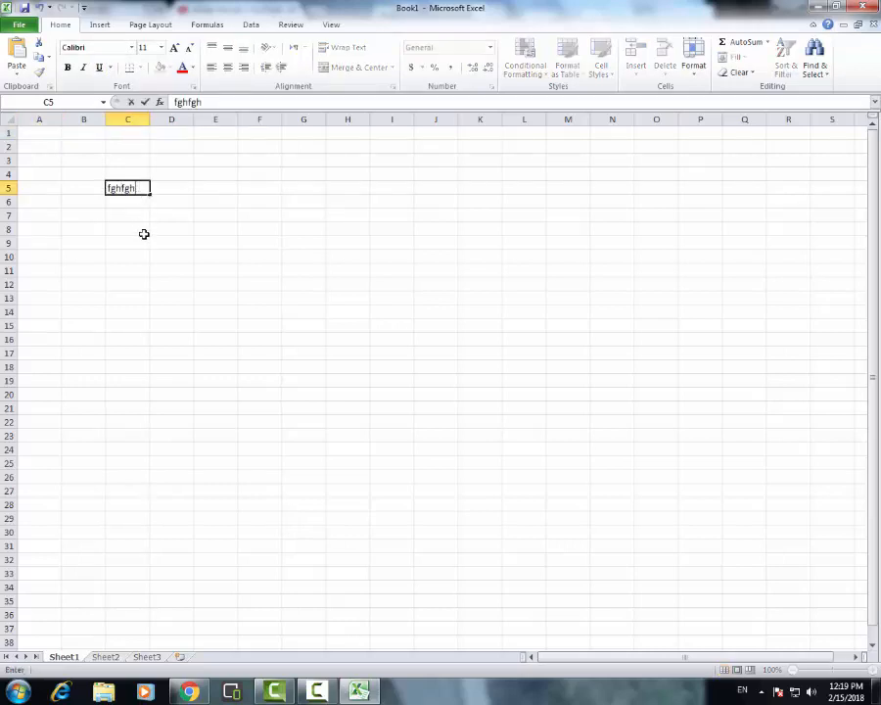
left_click(144, 240)
Change the text in C5 to the Aharoni font, trying size 22 before settling on size 10
left_click(127, 187)
left_click(93, 47)
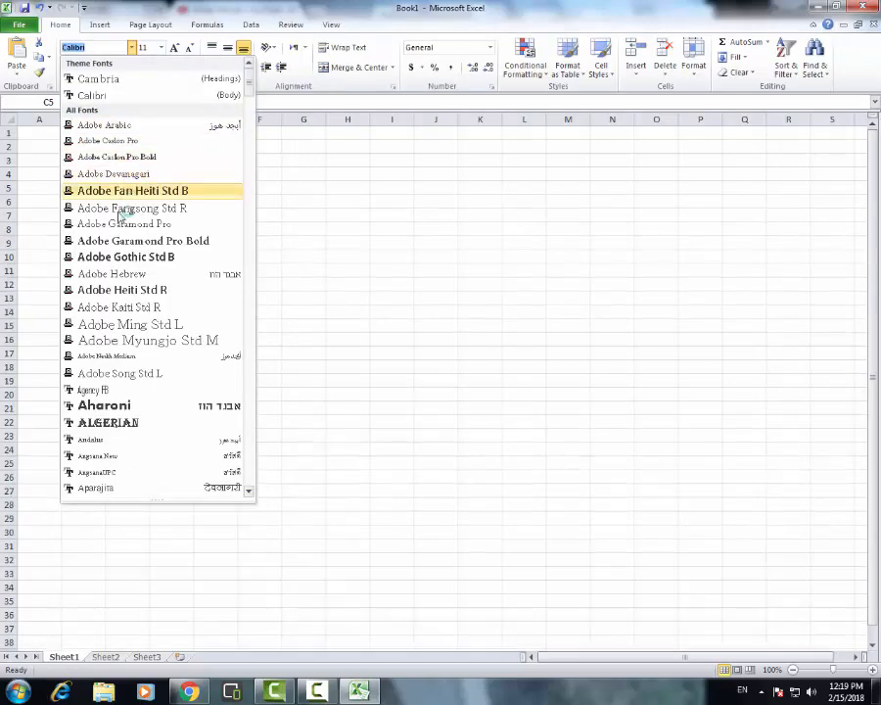
left_click(116, 404)
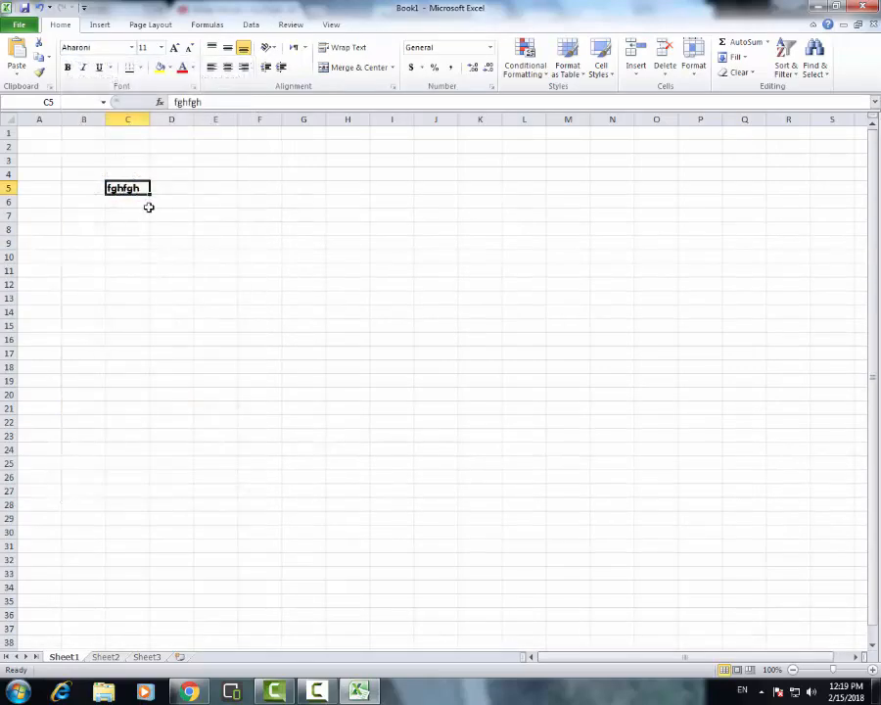
left_click(161, 47)
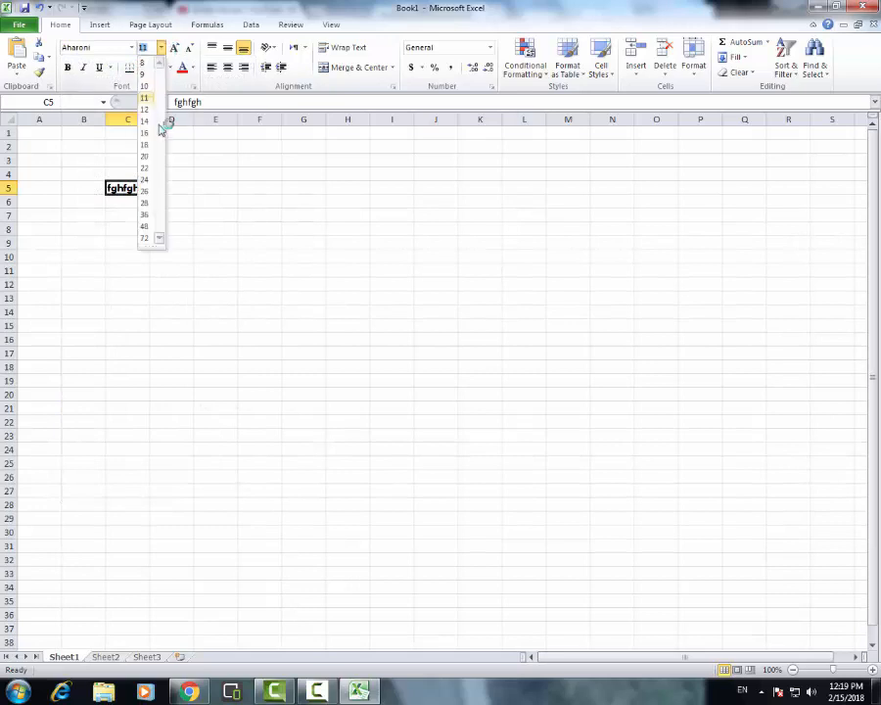
left_click(147, 178)
left_click(160, 47)
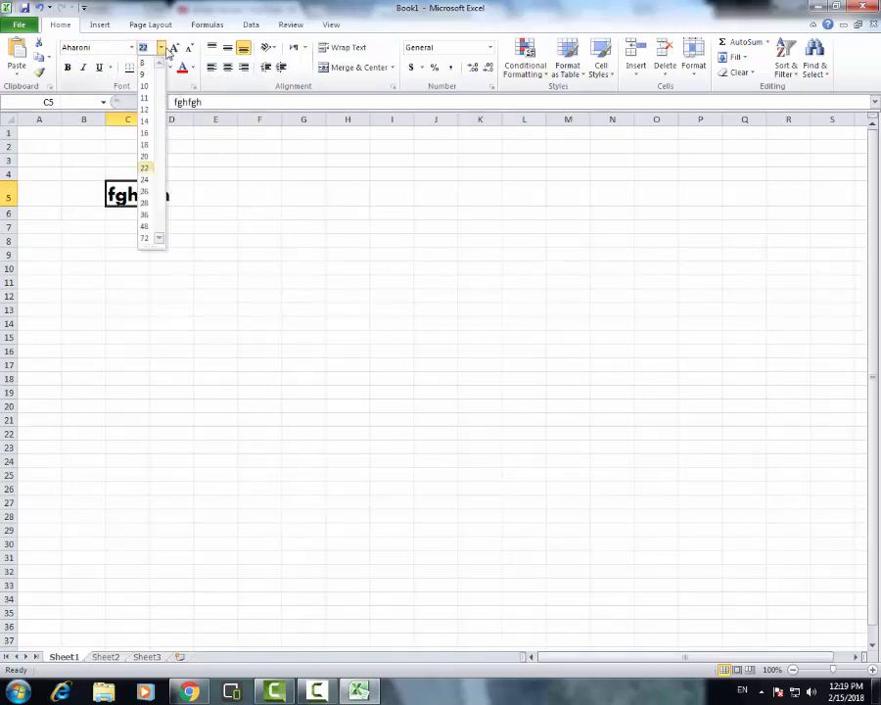
left_click(144, 86)
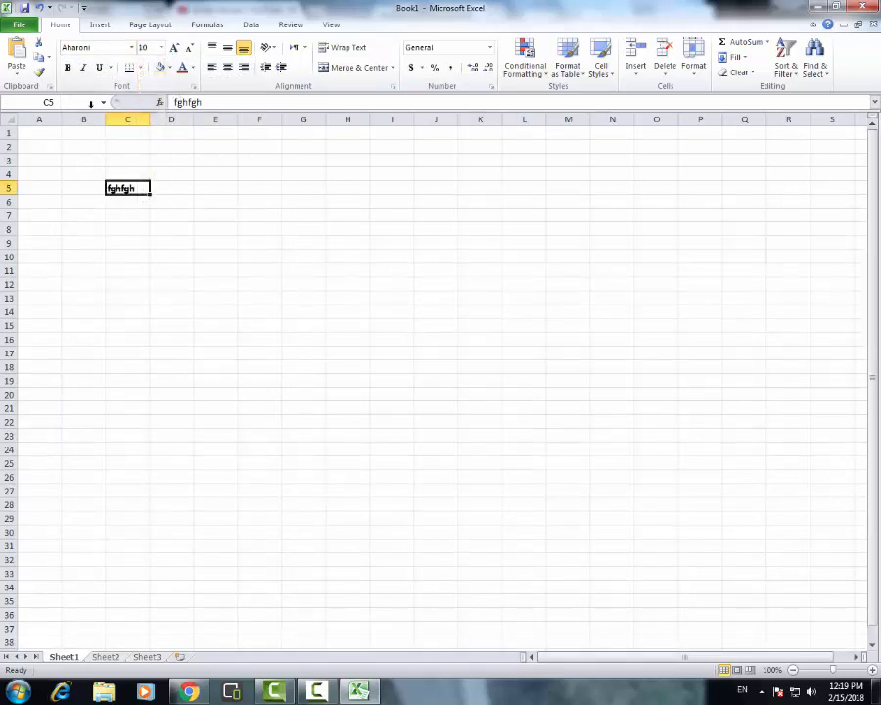
Make the text in C5 bold, italic and underlined
left_click(67, 67)
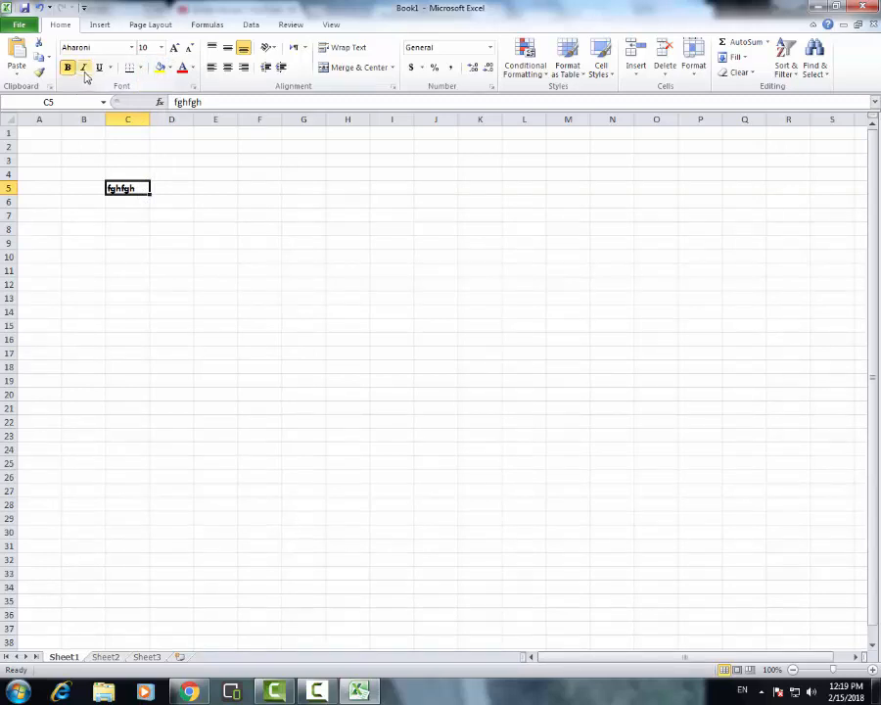
left_click(83, 67)
left_click(99, 67)
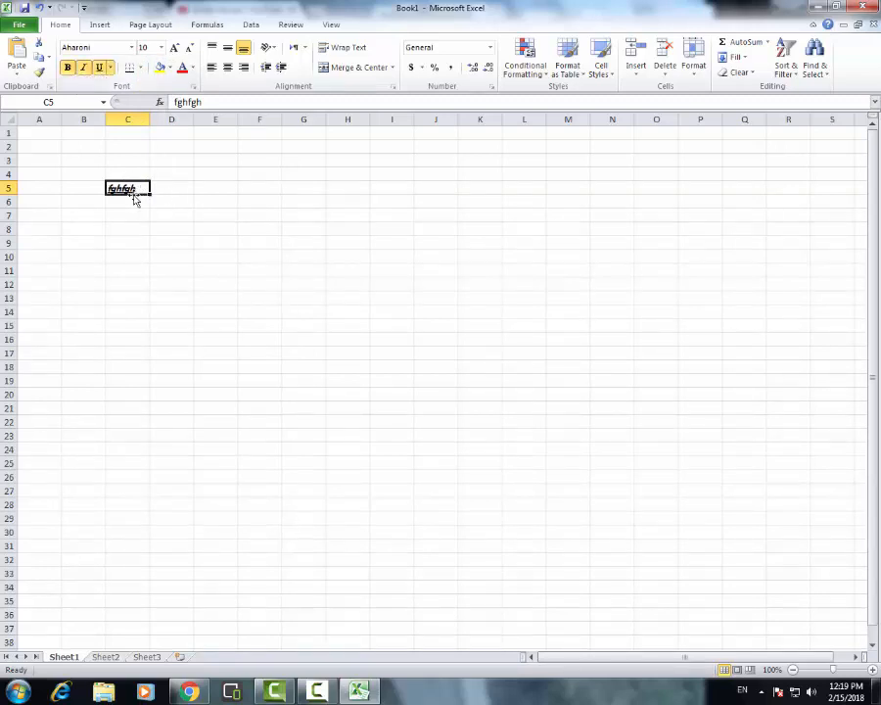
left_click(141, 68)
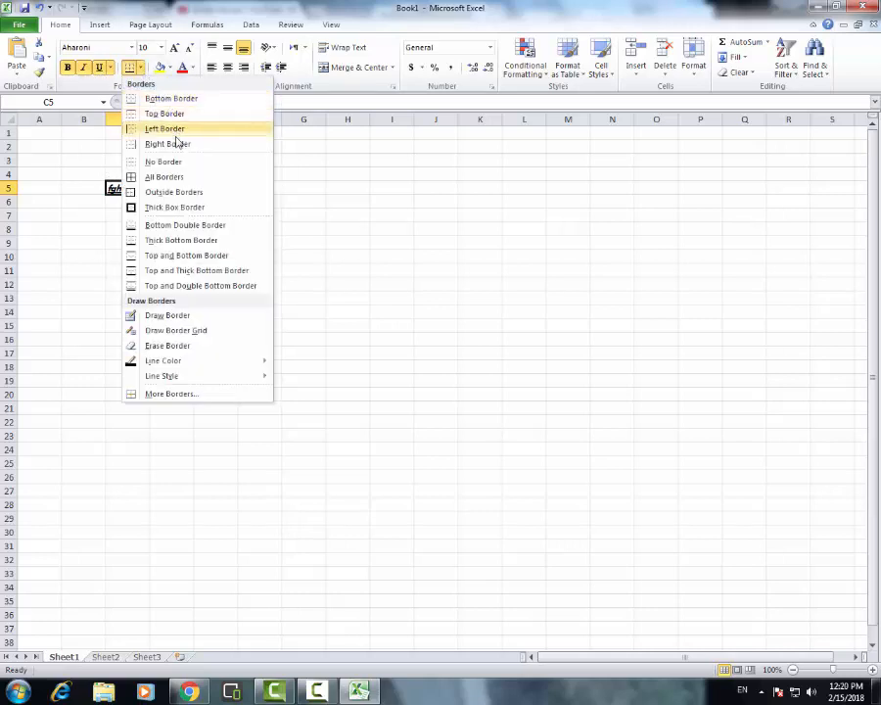
left_click(118, 232)
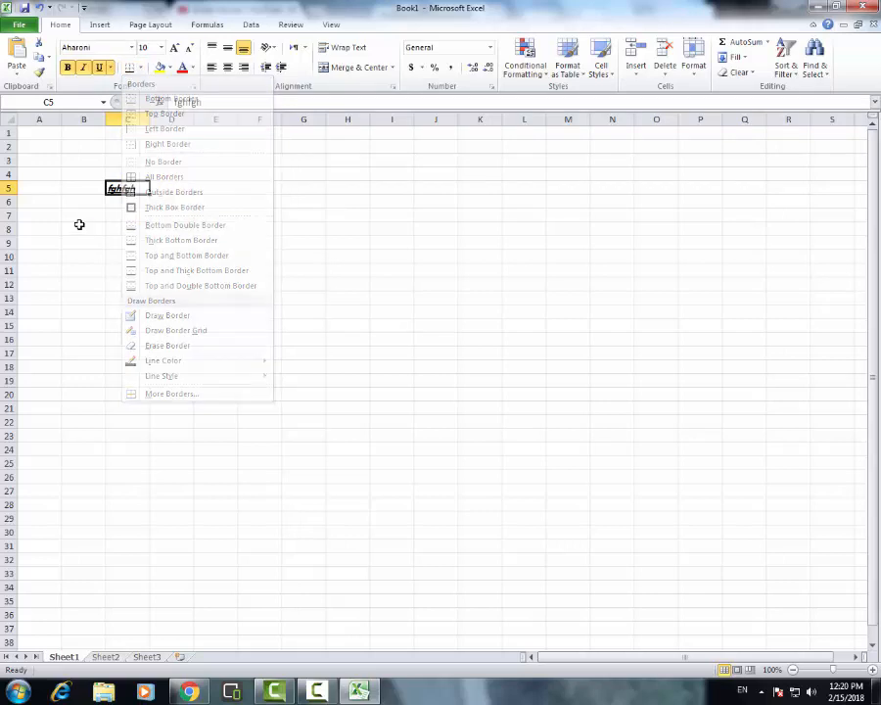
left_click(123, 217)
left_click(111, 183)
left_click_drag(111, 183, 298, 311)
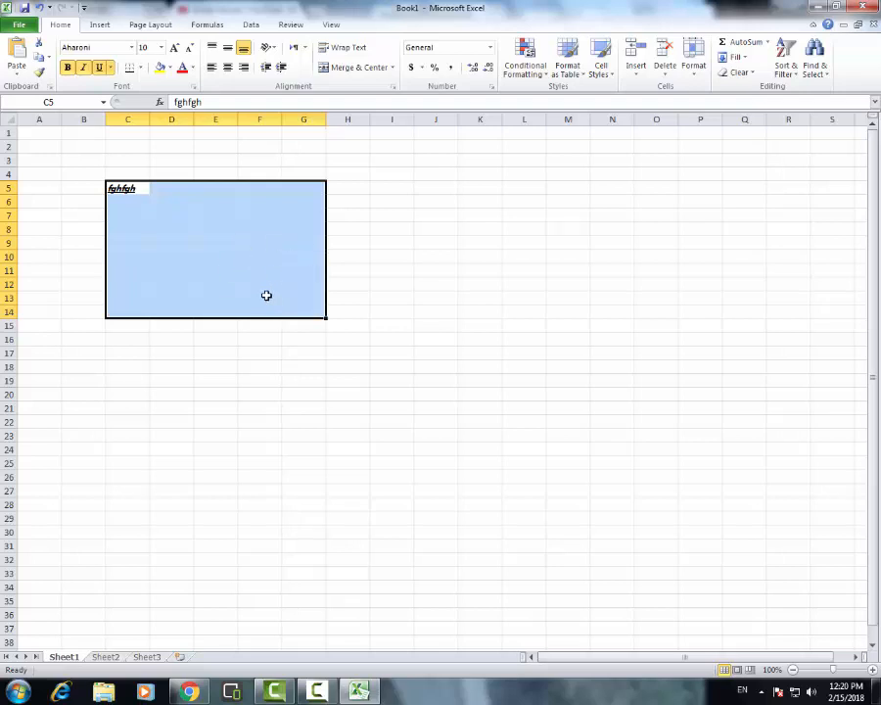
left_click(298, 353)
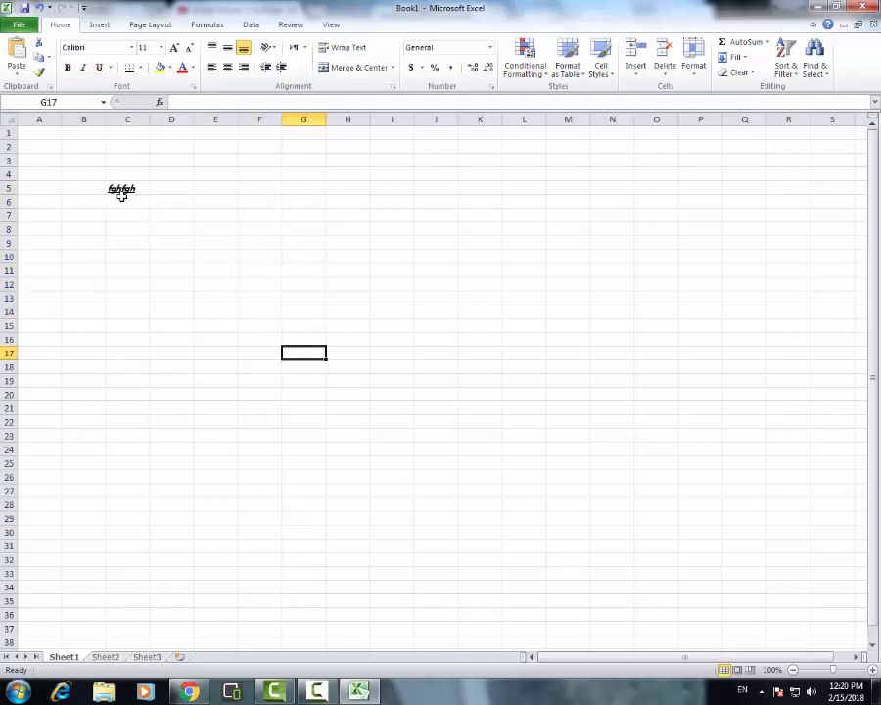
Apply a bottom border to the range C5:I18
left_click_drag(110, 184, 387, 362)
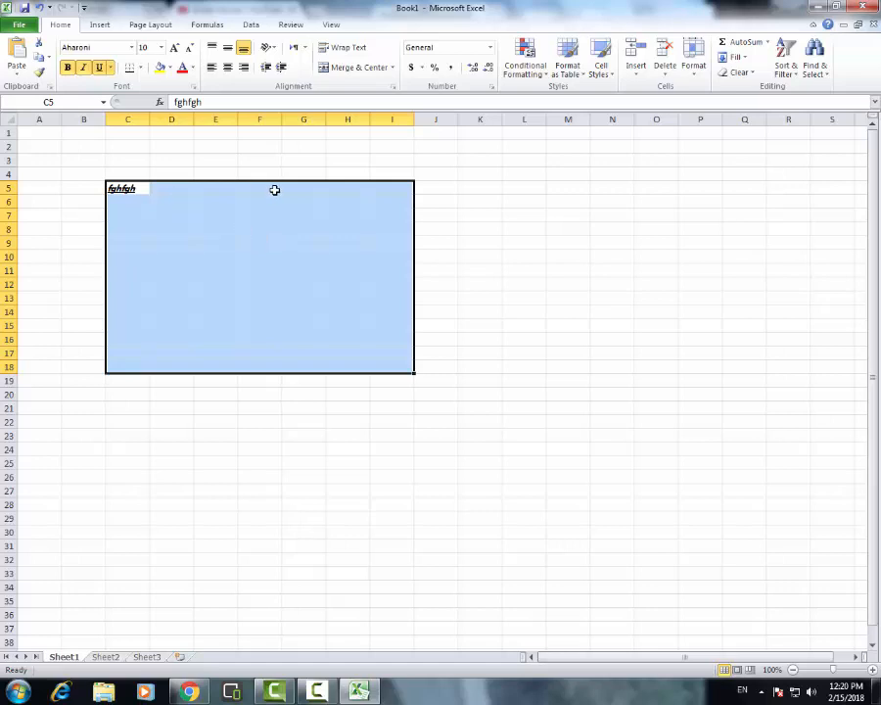
left_click(142, 68)
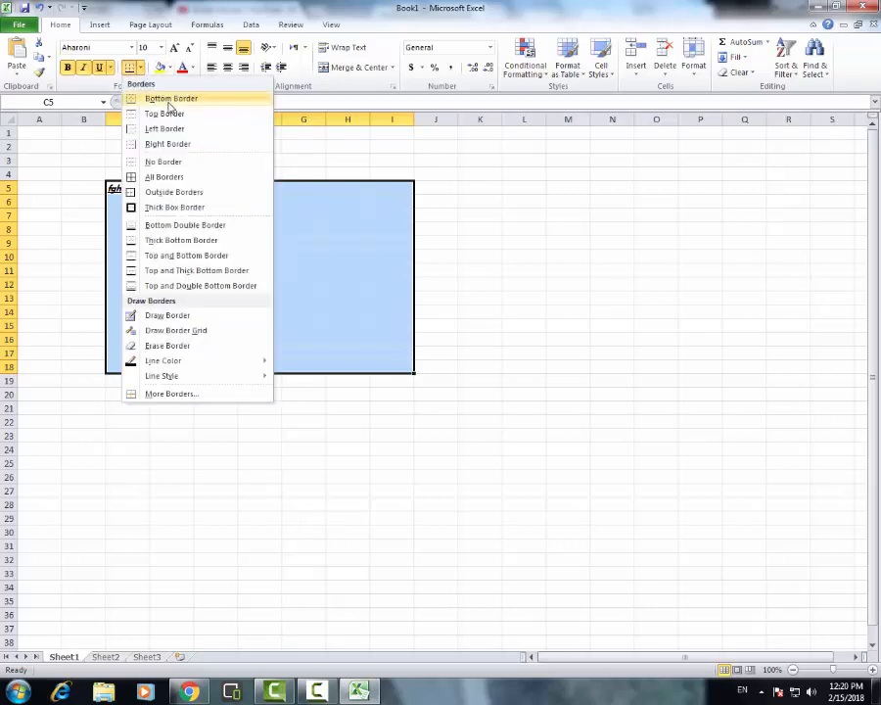
left_click(169, 102)
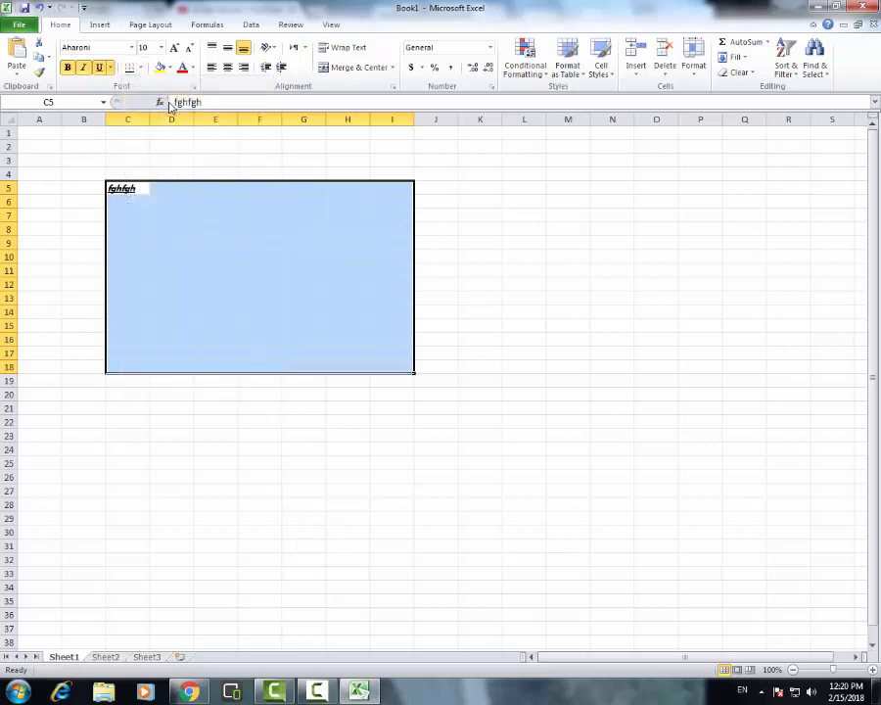
left_click(140, 67)
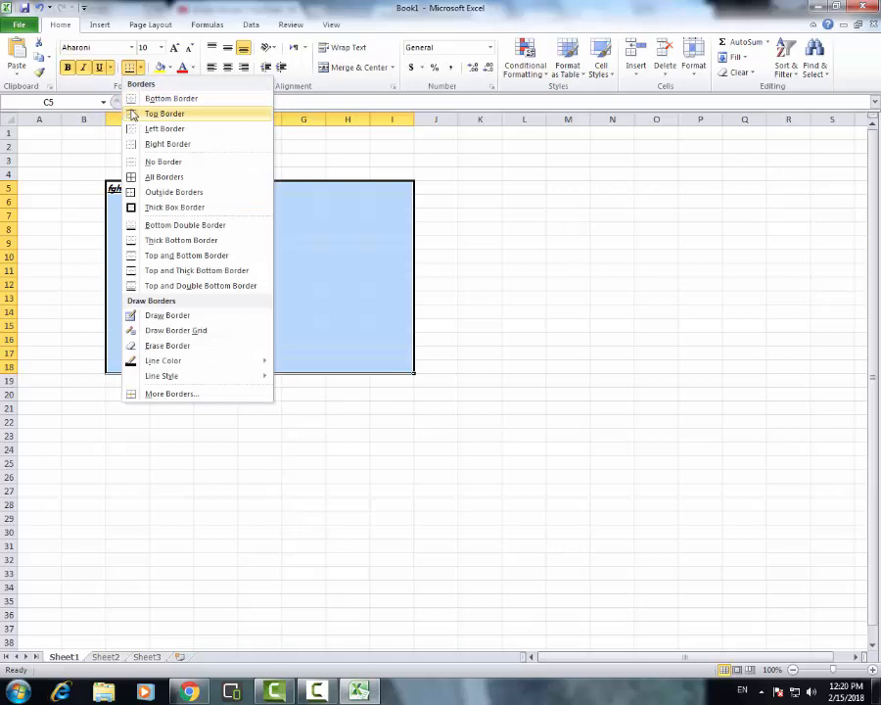
left_click(357, 373)
left_click(397, 396)
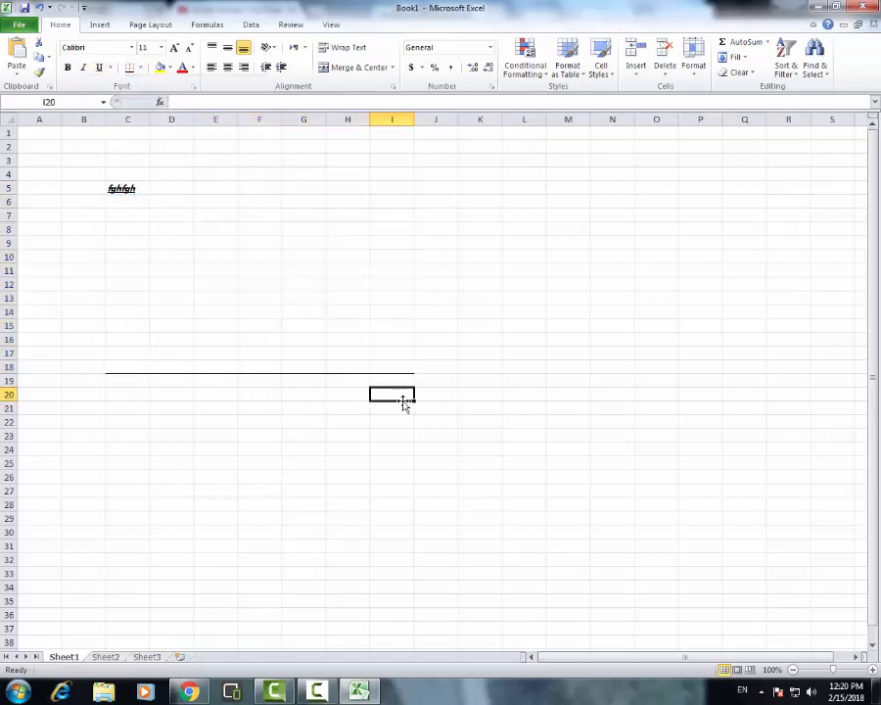
Add a top border to the range C7:I18
left_click_drag(113, 367, 347, 209)
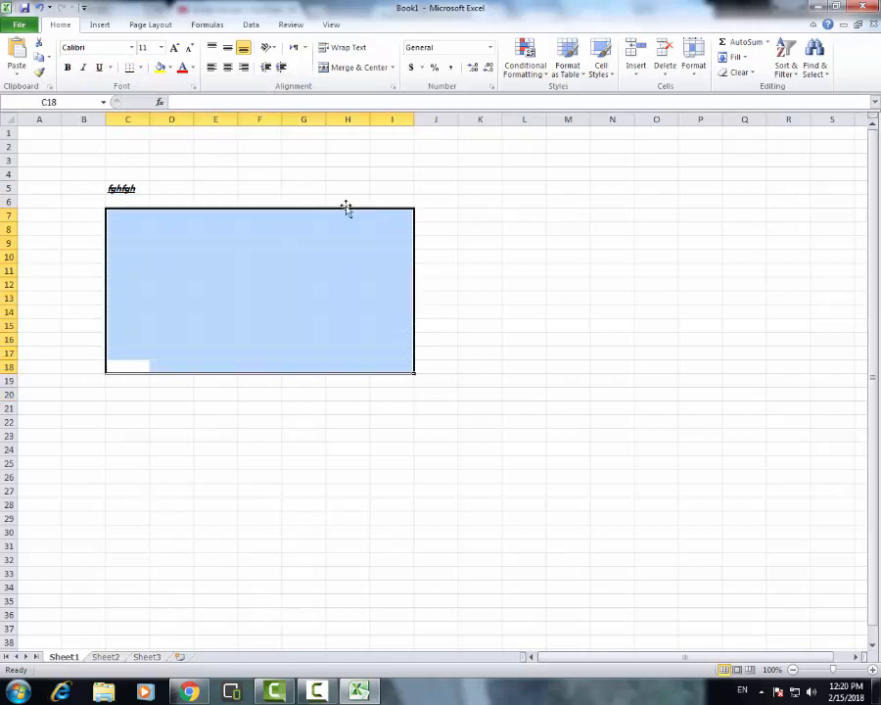
left_click(140, 68)
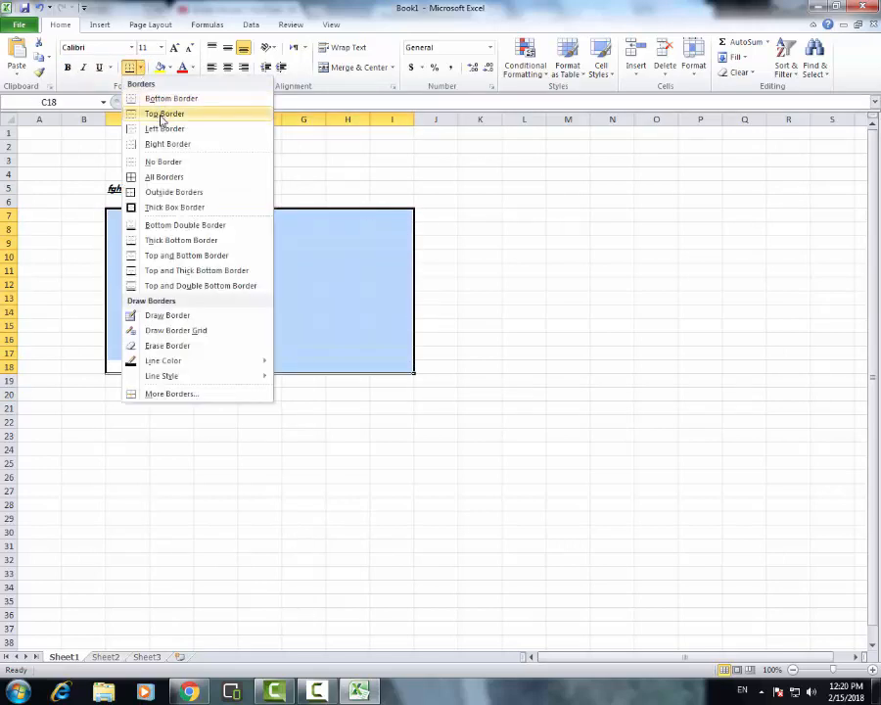
left_click(161, 115)
left_click(272, 295)
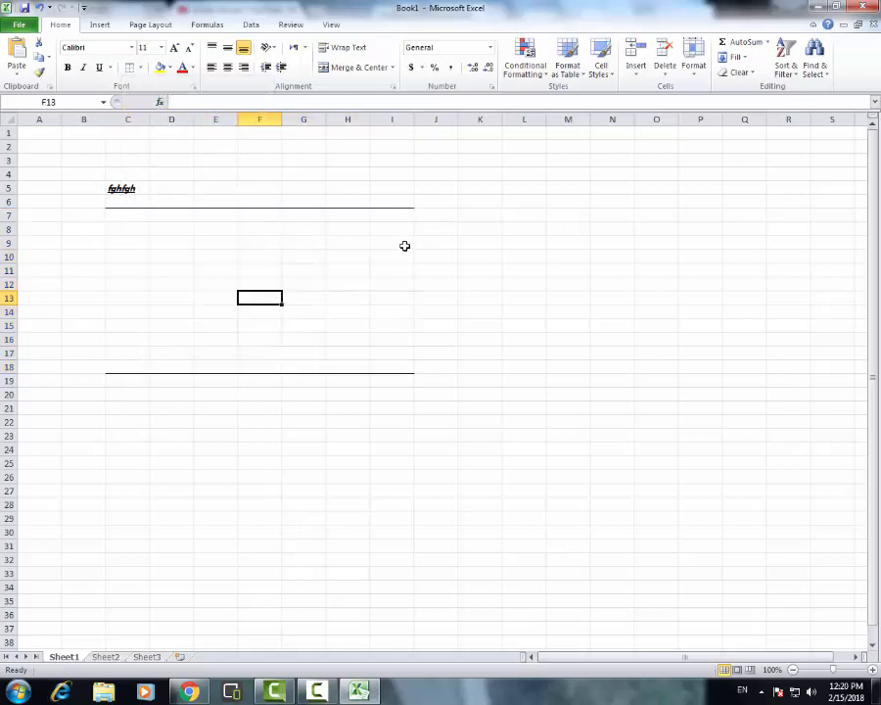
Apply all borders to the range C7:I18 so that every cell is outlined
left_click_drag(406, 218, 119, 371)
left_click(140, 66)
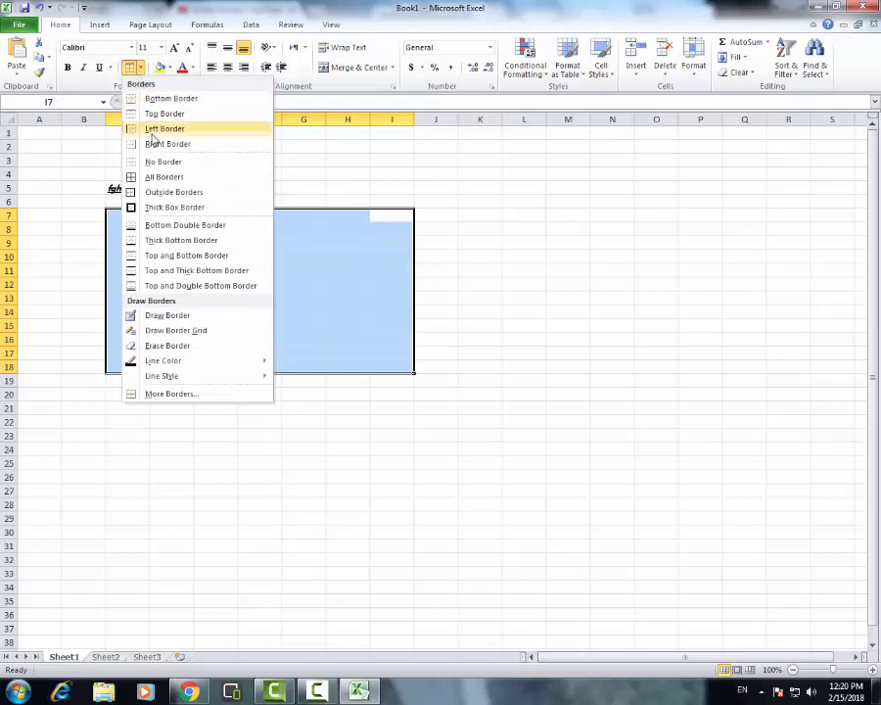
left_click(181, 176)
left_click(314, 405)
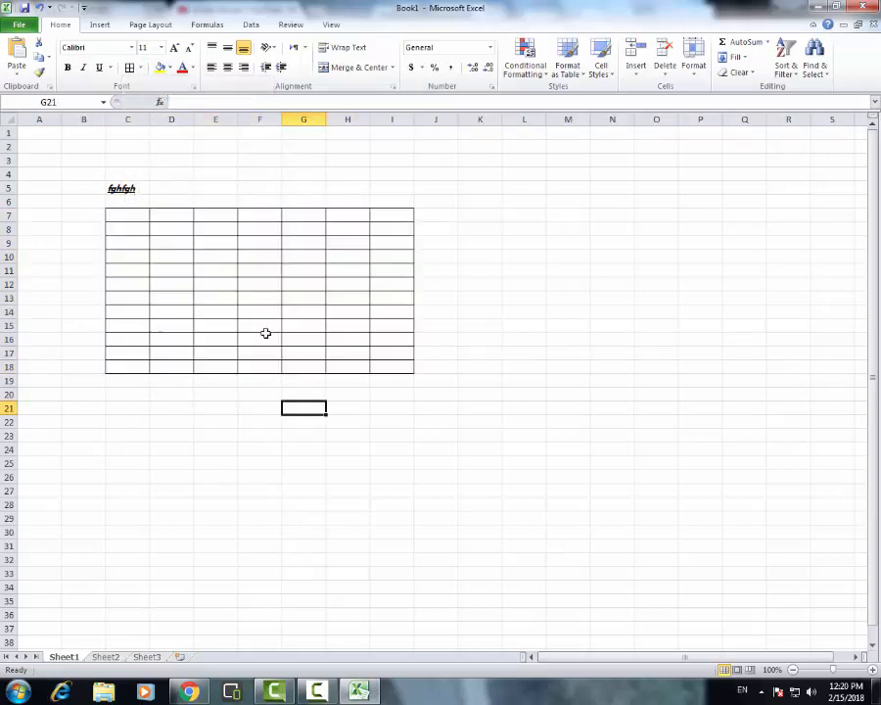
left_click(143, 222)
left_click_drag(143, 222, 391, 364)
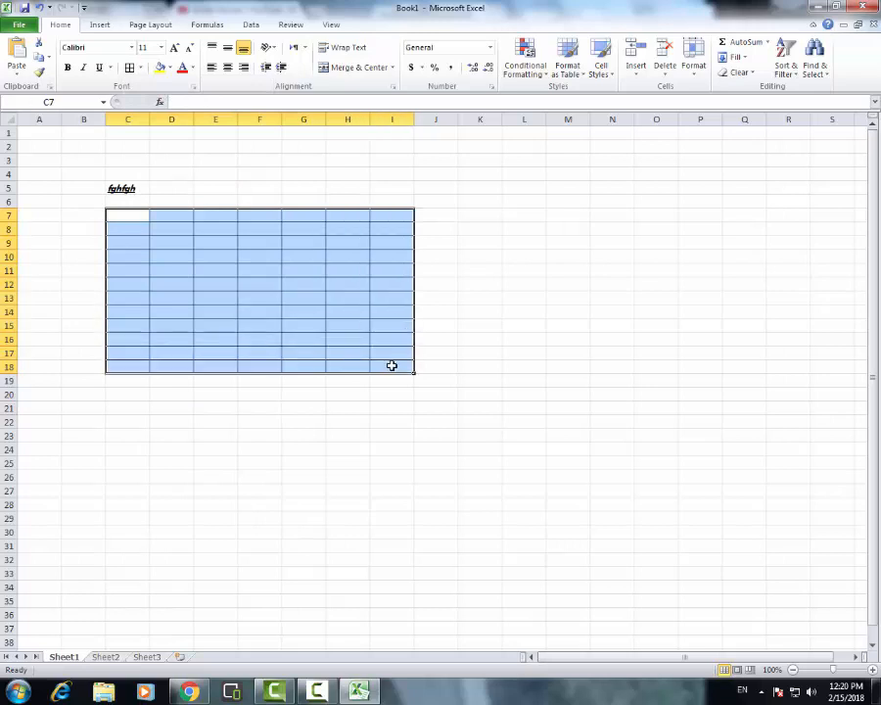
Increase the font size of empty cell H22 by two increments to 14
left_click(337, 425)
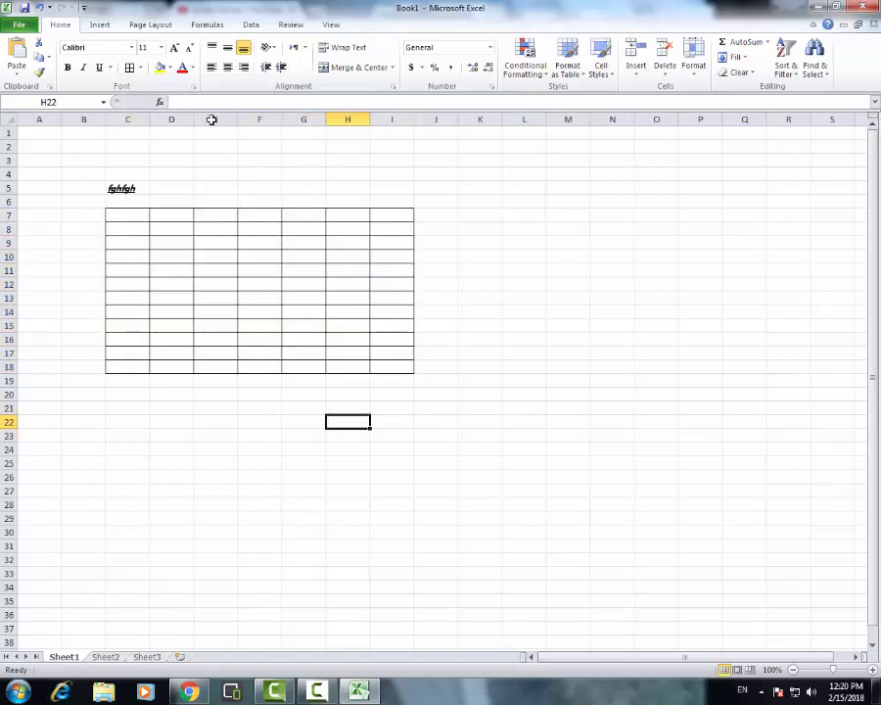
left_click(176, 48)
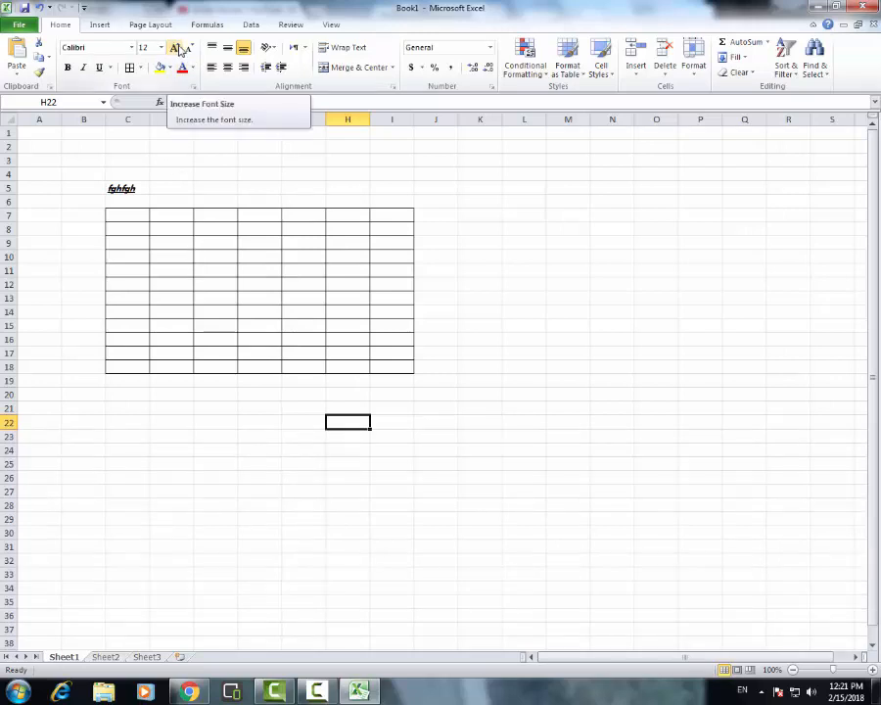
left_click(179, 49)
left_click(200, 426)
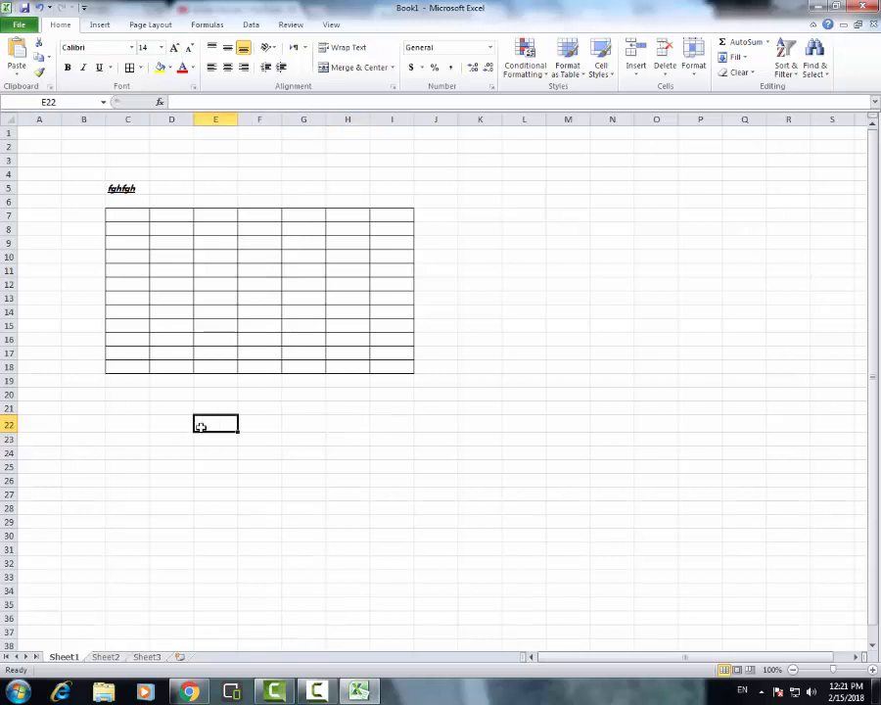
left_click_drag(200, 426, 326, 489)
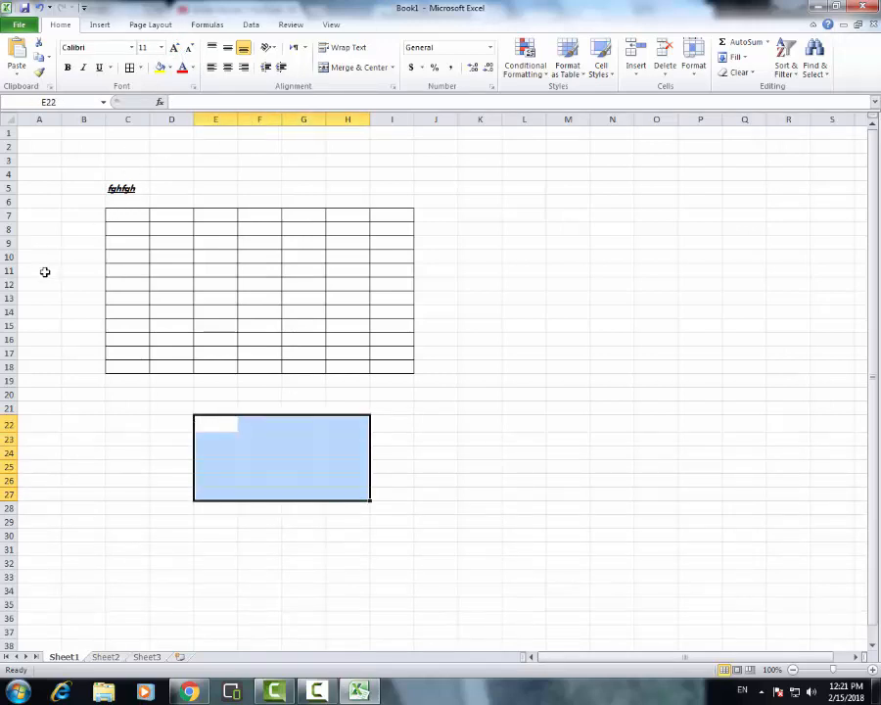
left_click(289, 435)
Enter the number 56465465 in cell D21 and keep that cell selected
left_click(168, 413)
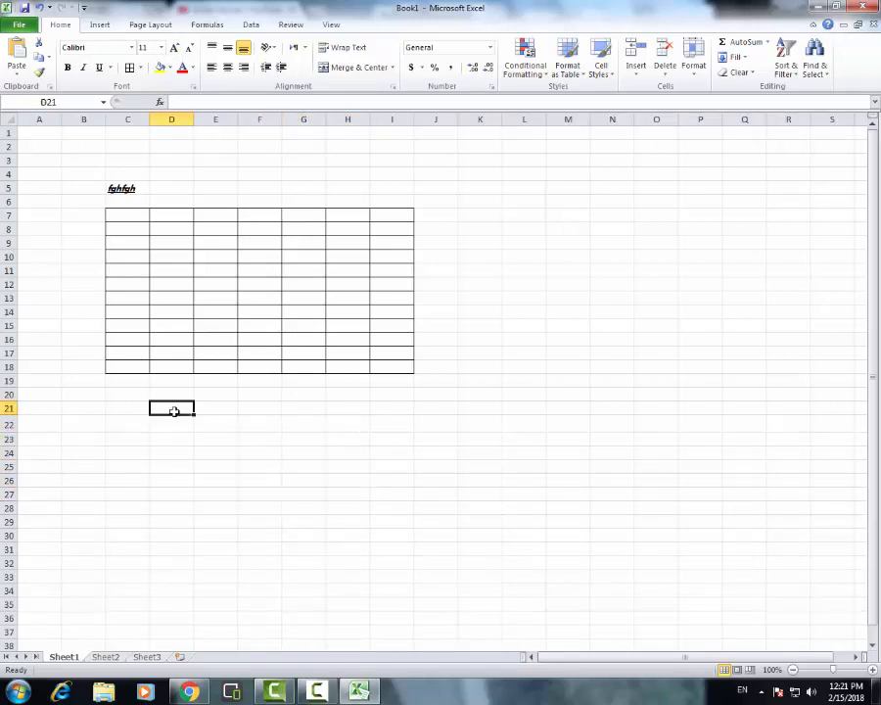
type("56465465")
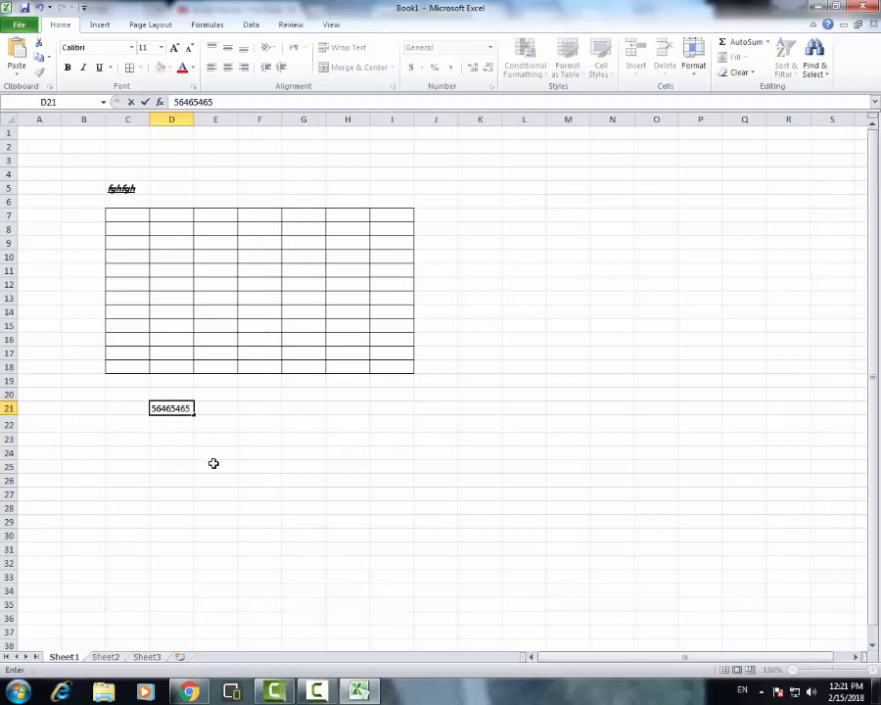
left_click(214, 463)
left_click(174, 413)
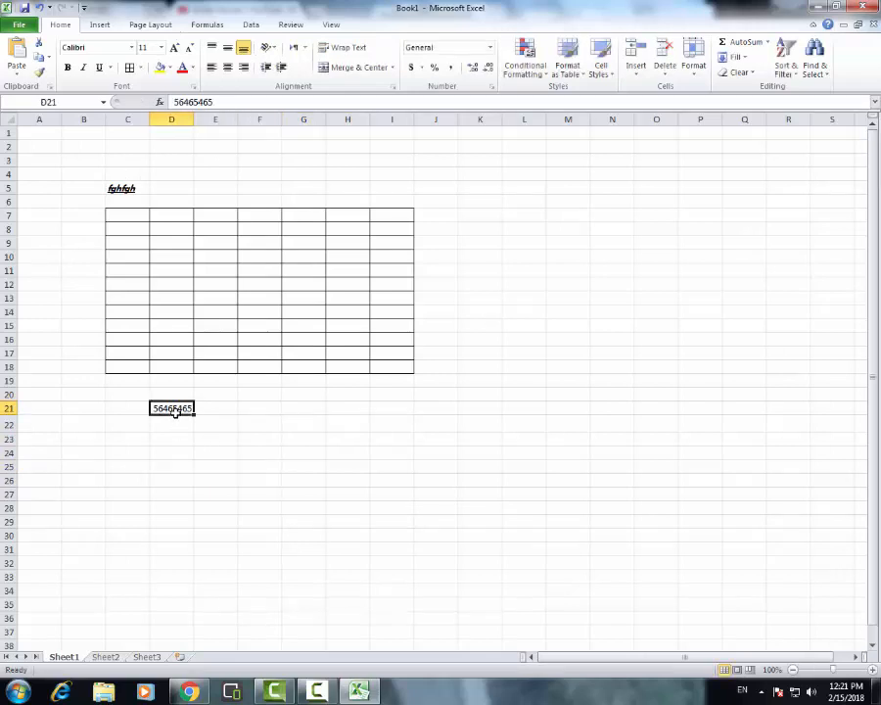
Increase the font size of the number in cell D21 step by step to 20
left_click(177, 50)
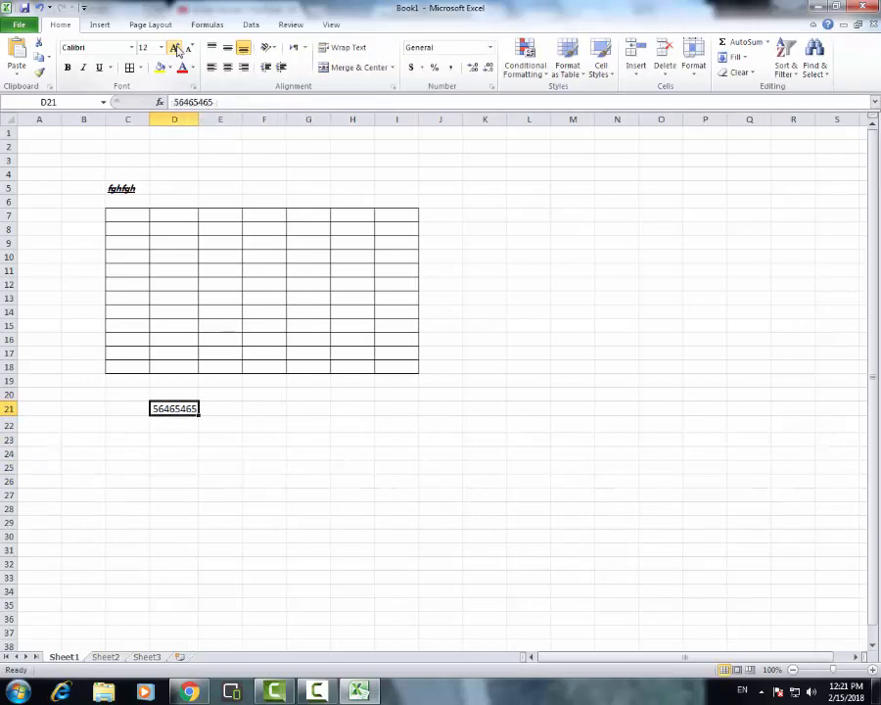
left_click(177, 50)
left_click(177, 50)
left_click(177, 50)
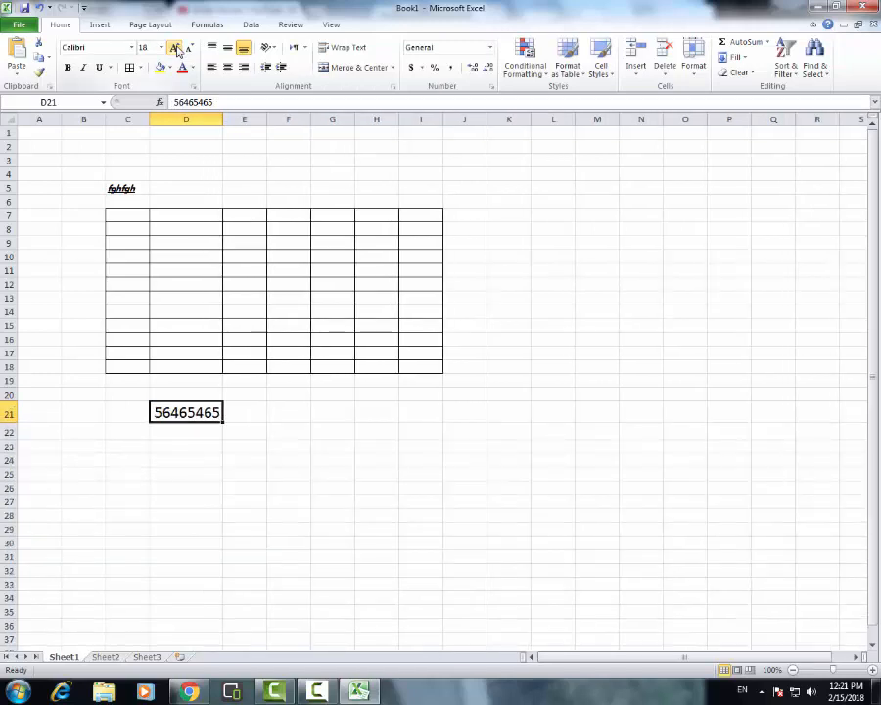
left_click(177, 50)
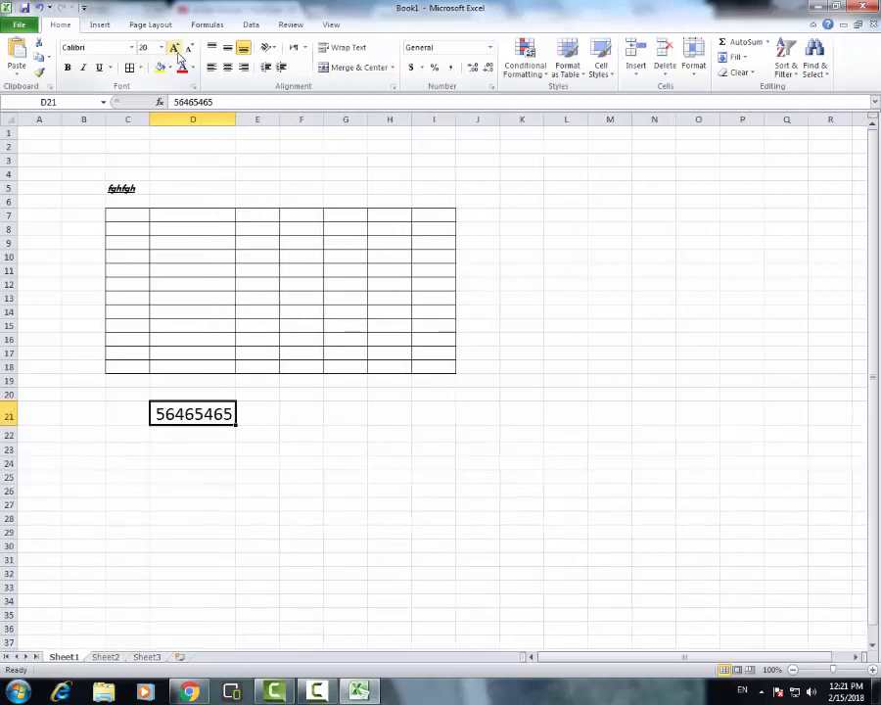
Decrease the font size of the number in cell D21 step by step to 10
left_click(190, 49)
left_click(190, 49)
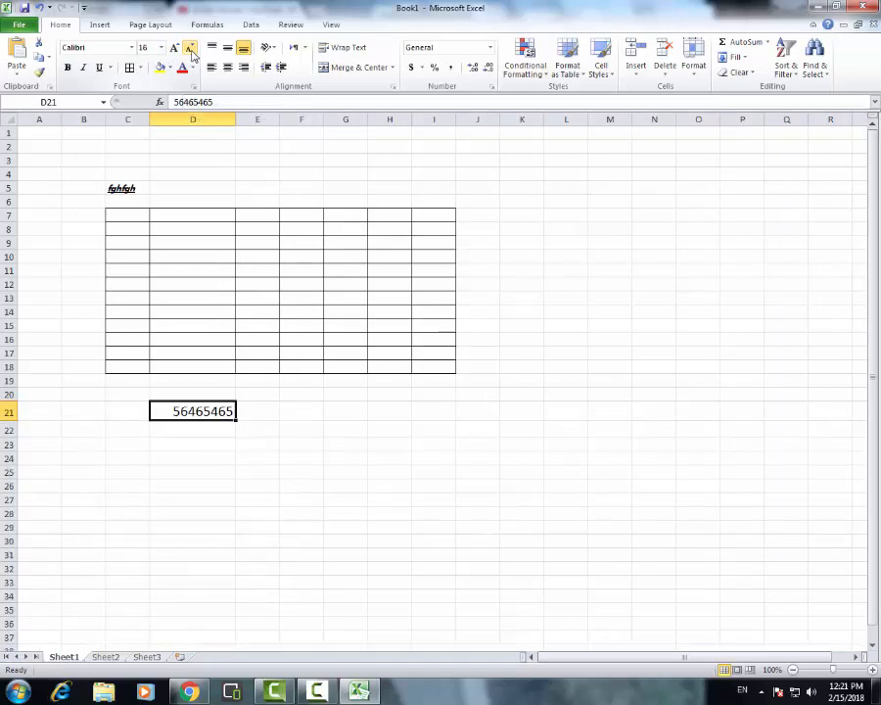
left_click(190, 49)
left_click(190, 49)
left_click(190, 49)
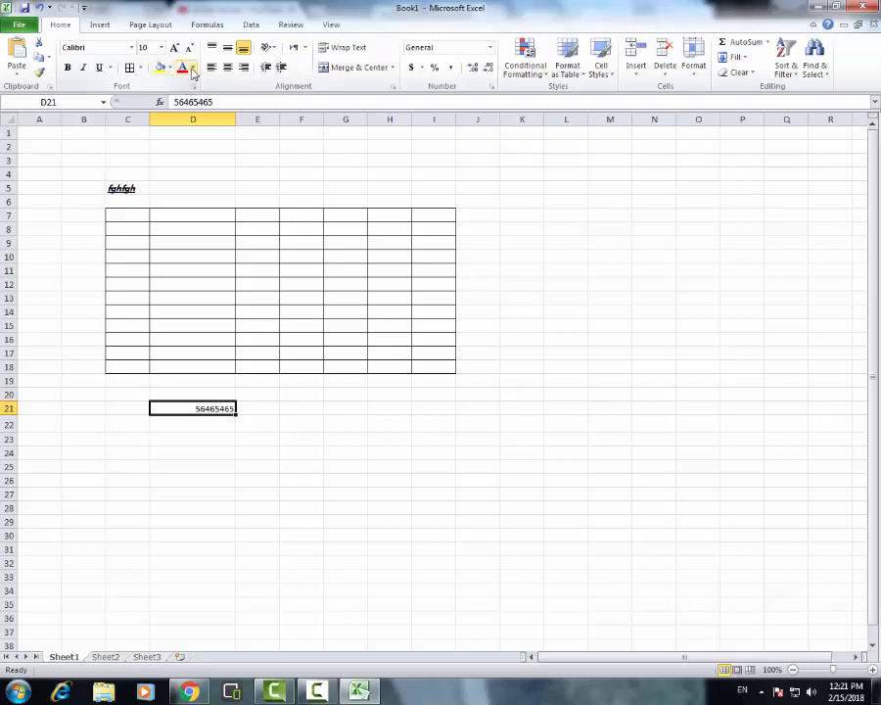
Set the font color of the number in cell D21 to the red theme color
left_click(193, 70)
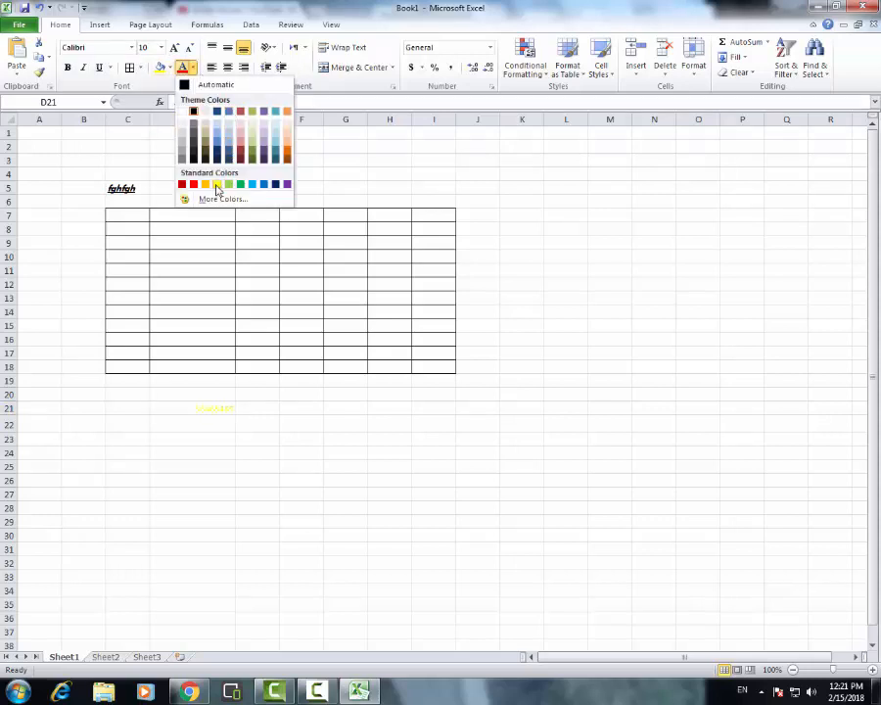
left_click(240, 110)
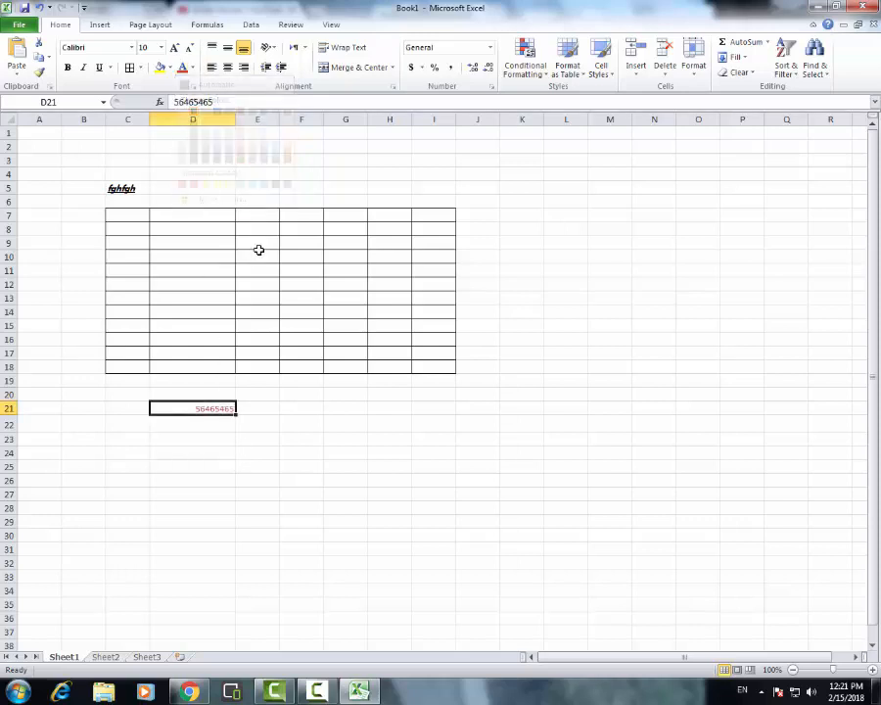
left_click(209, 441)
Fill cell D21 with the standard light green color
left_click(195, 409)
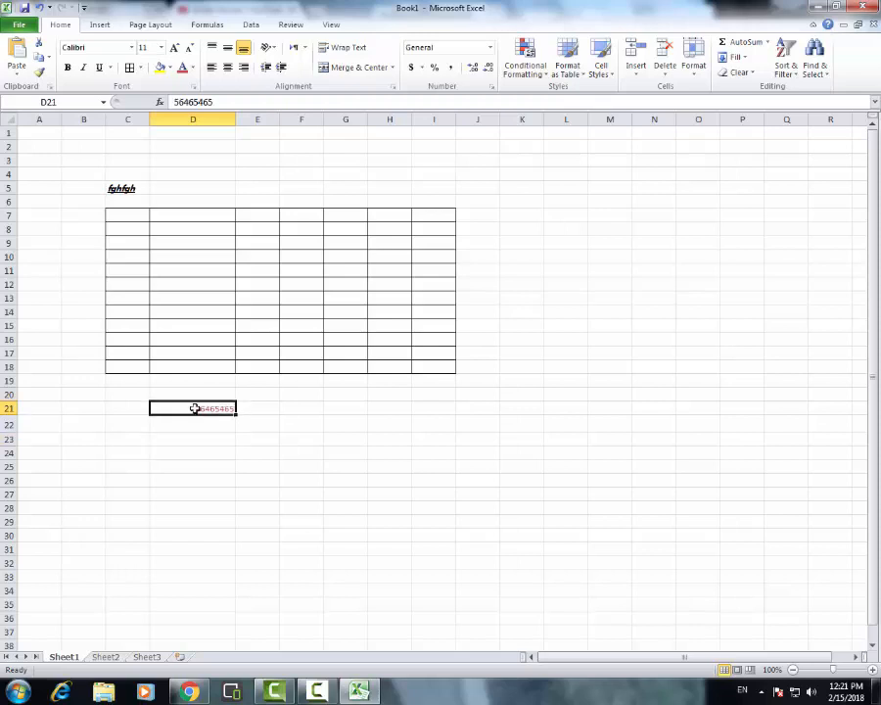
left_click(170, 68)
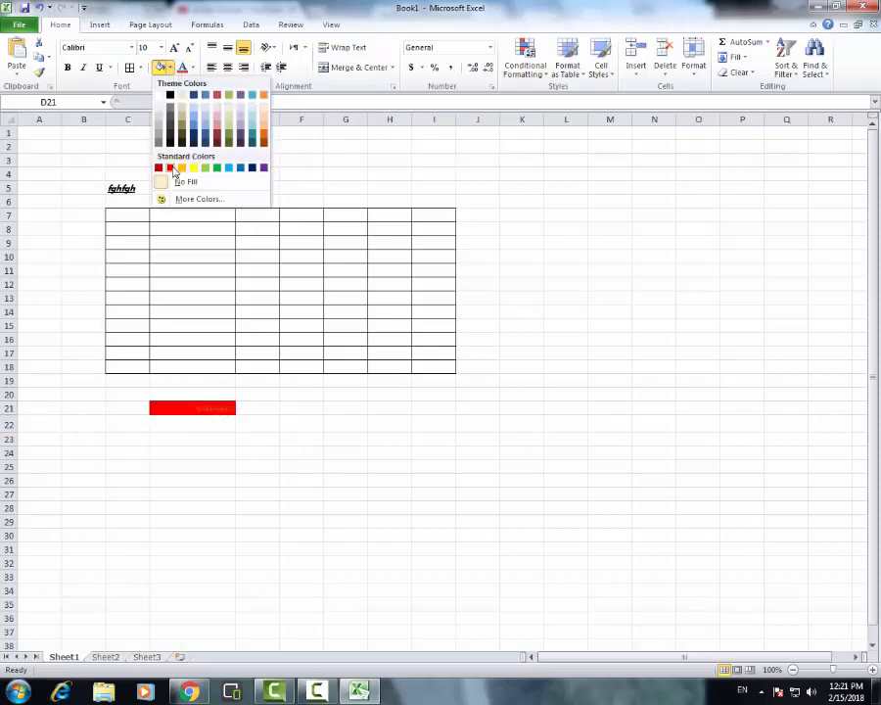
left_click(207, 168)
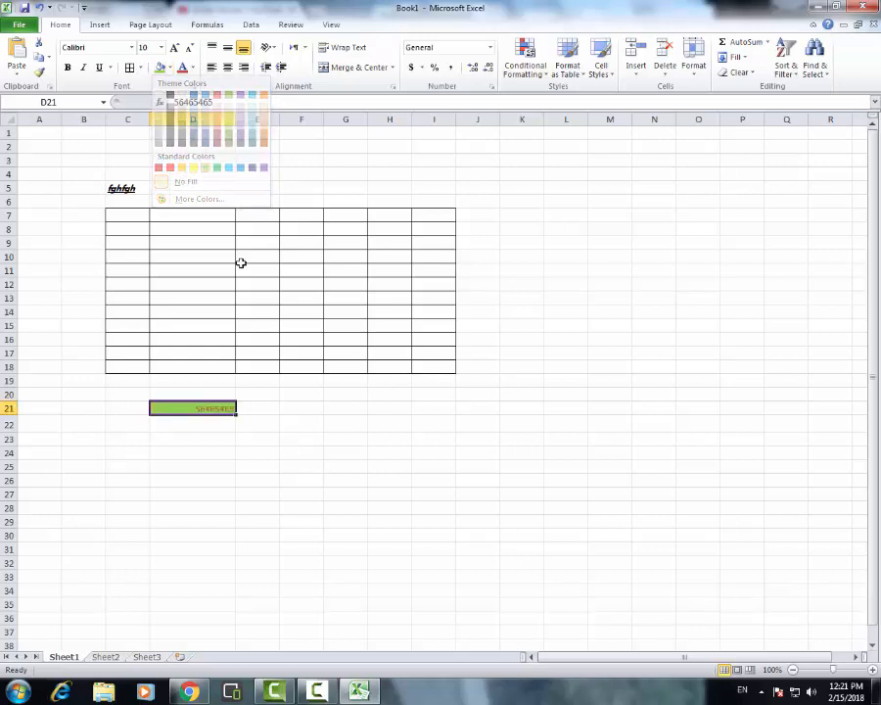
left_click(263, 480)
left_click_drag(35, 409, 444, 409)
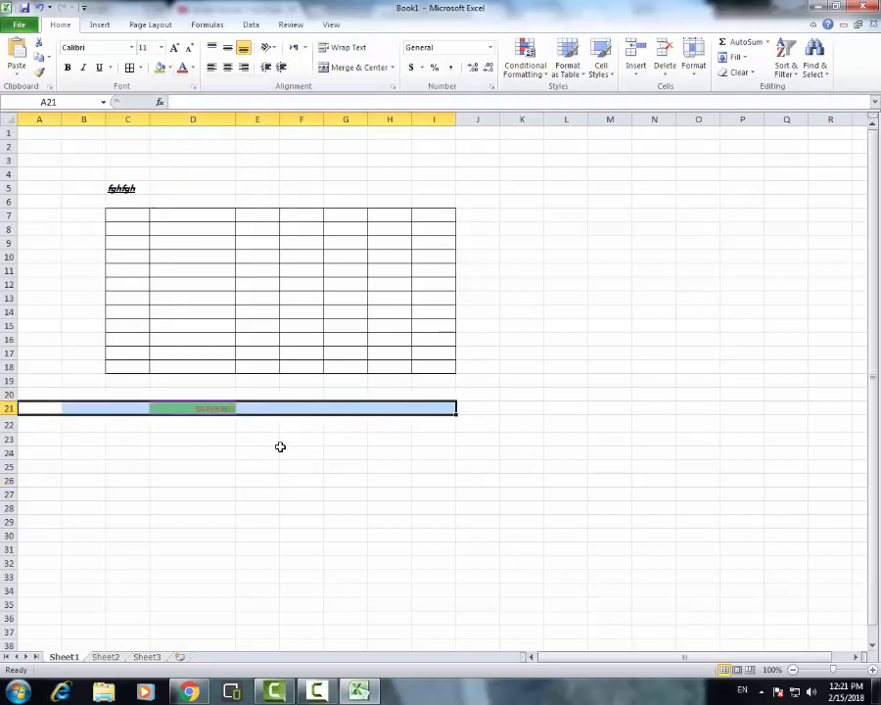
left_click(459, 397)
left_click_drag(451, 398, 37, 403)
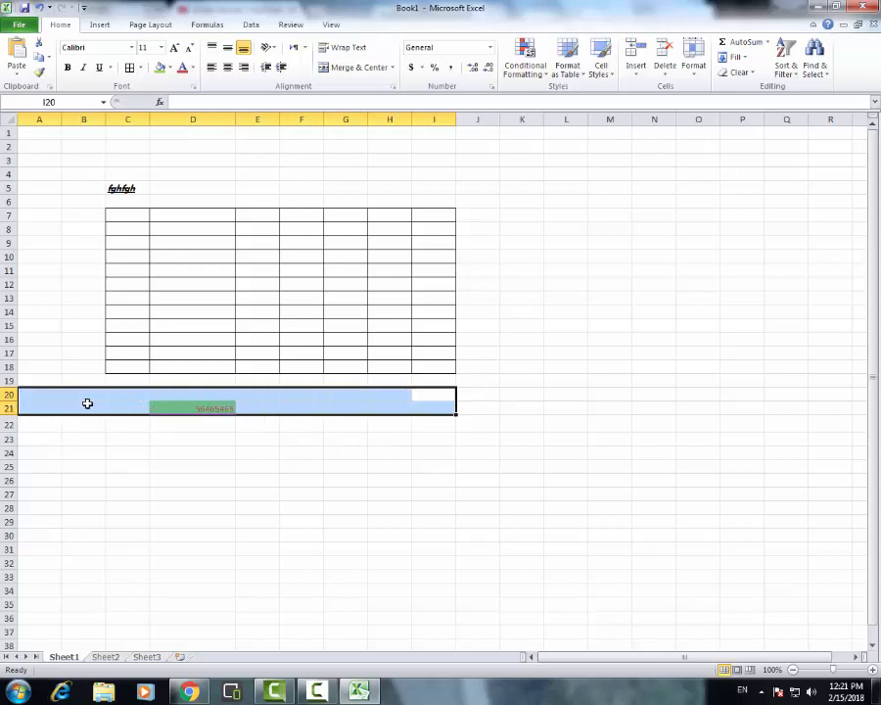
left_click(171, 69)
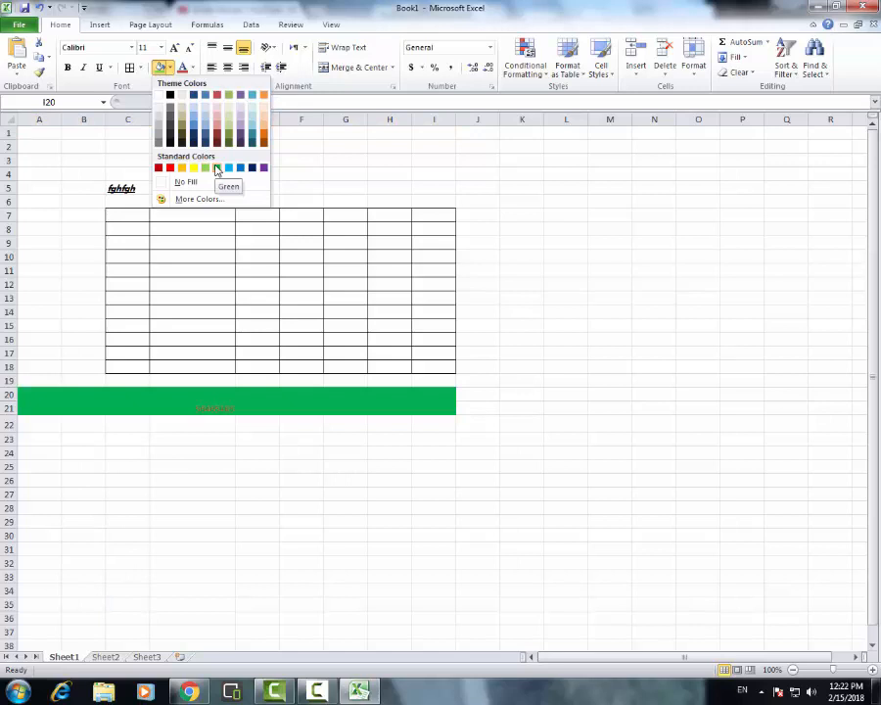
left_click(441, 407)
left_click(436, 408)
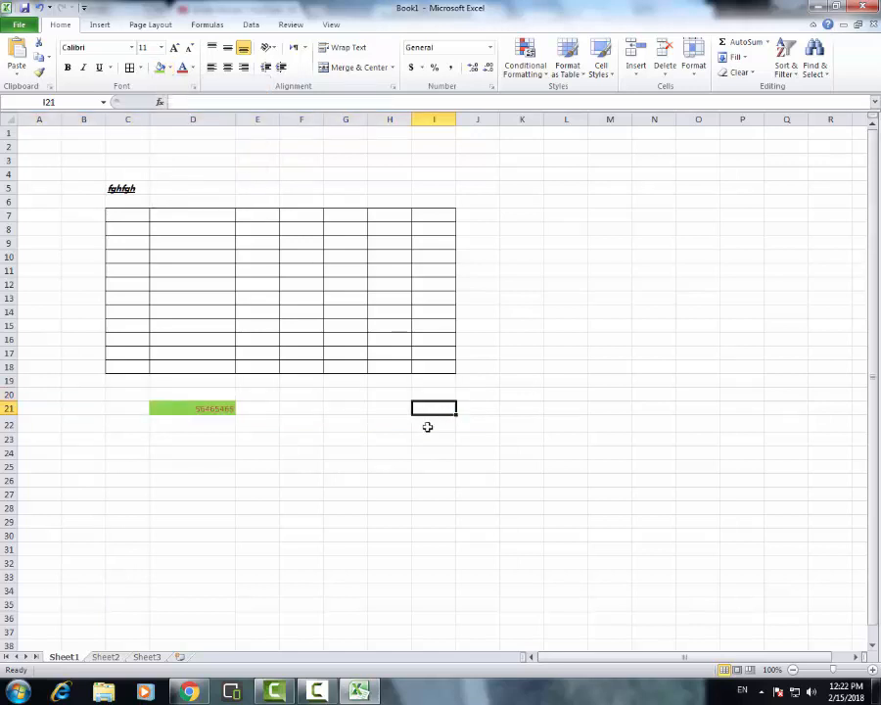
left_click(428, 427)
Fill the range A21:I21 with the standard yellow color
left_click_drag(447, 401, 18, 412)
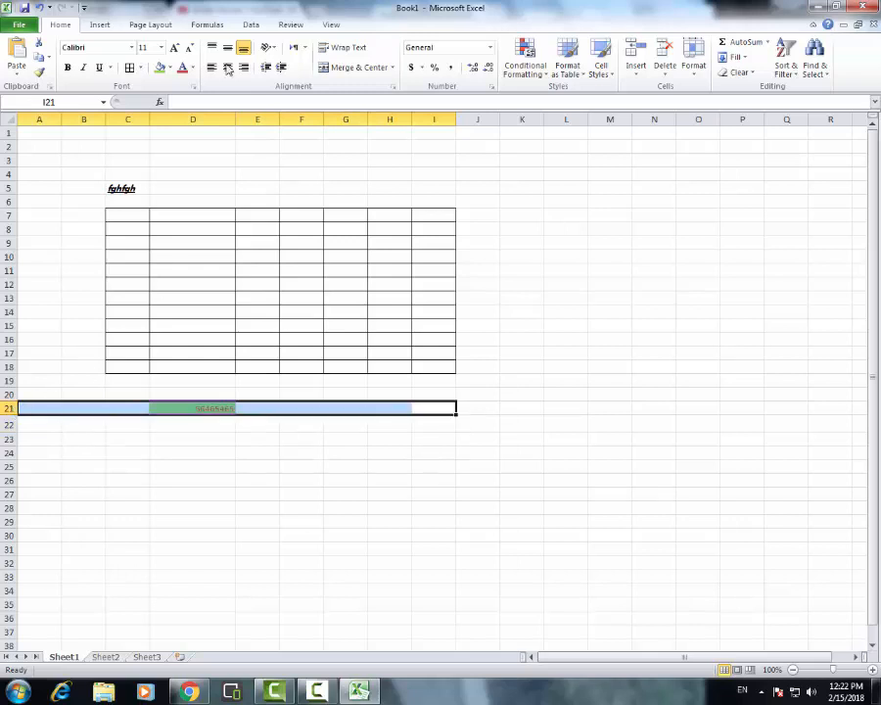
left_click(175, 69)
left_click(196, 169)
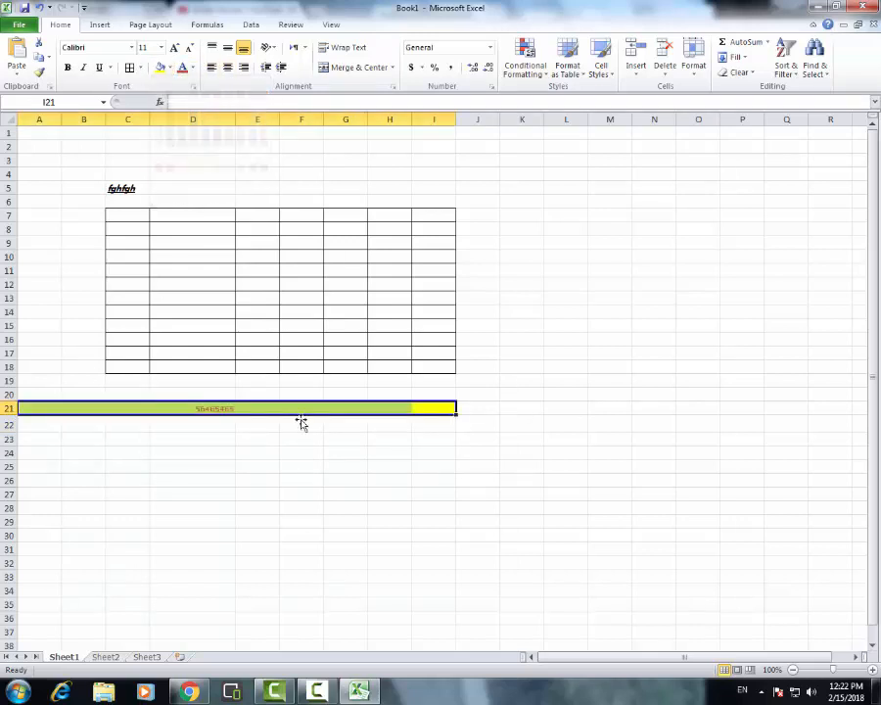
left_click(319, 441)
Set the font color of the number in cell D21 to the black theme color
left_click(228, 409)
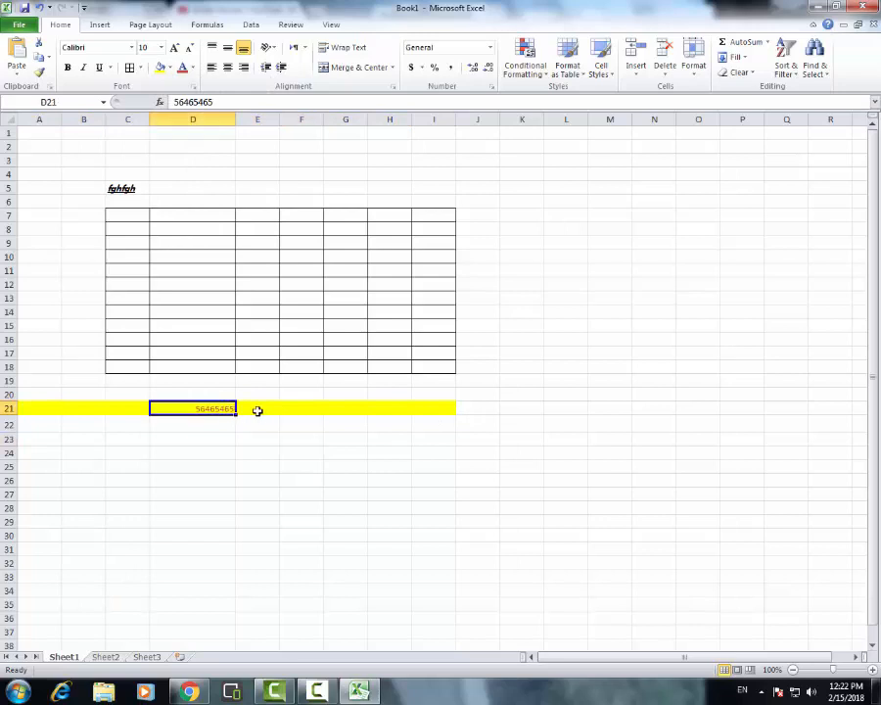
left_click(193, 68)
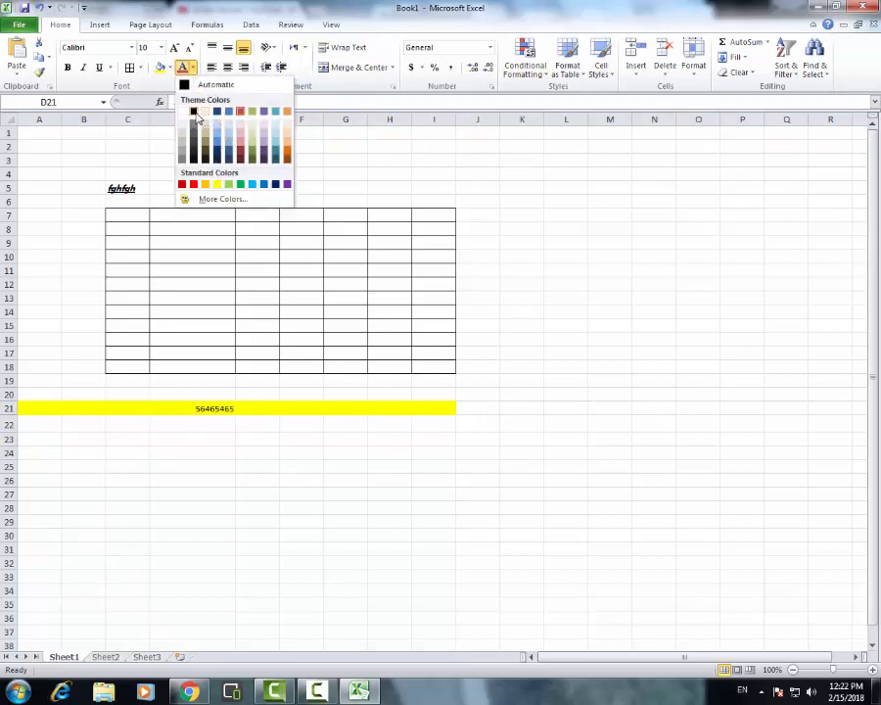
left_click(194, 112)
left_click(335, 458)
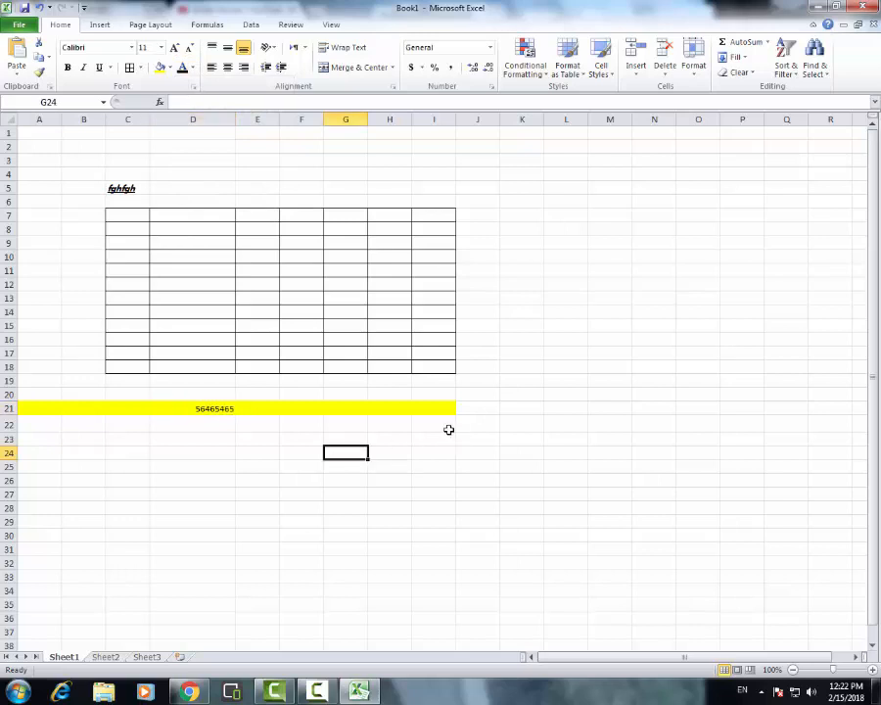
left_click_drag(449, 429, 36, 525)
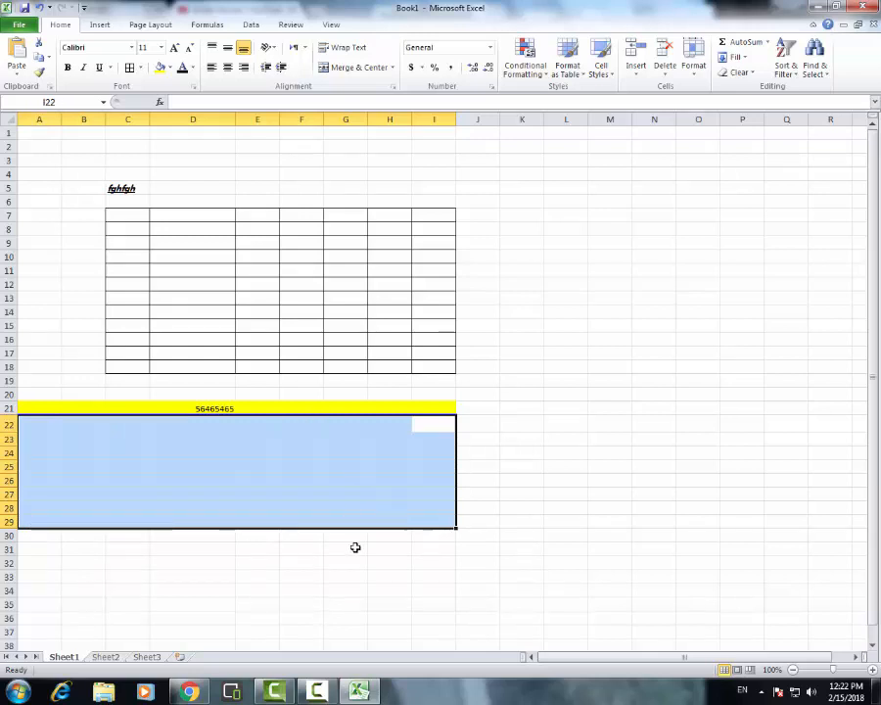
left_click(355, 547)
left_click(220, 410)
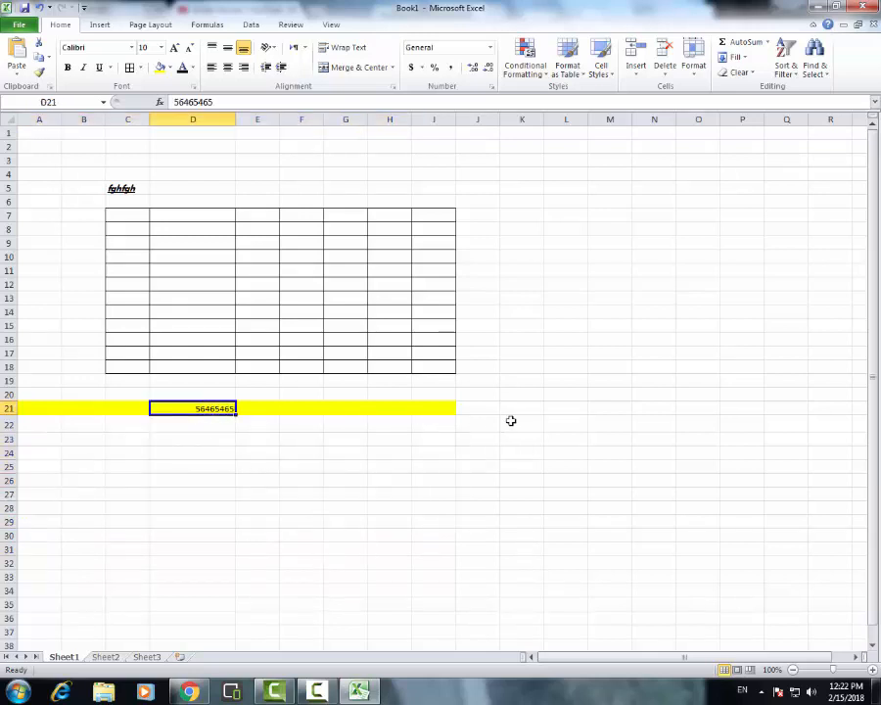
left_click_drag(443, 413, 22, 416)
left_click(293, 478)
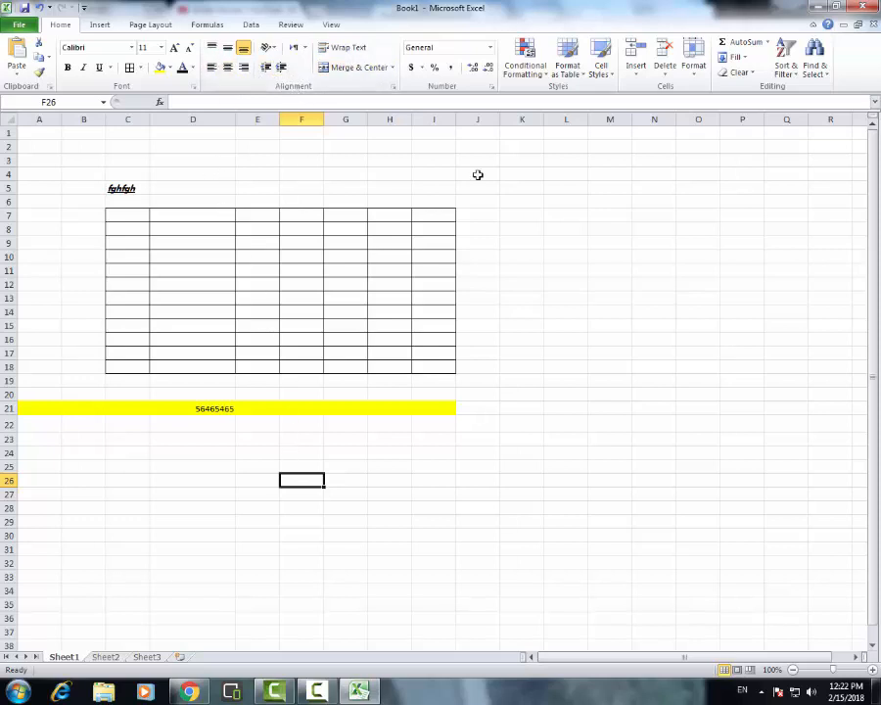
left_click(123, 188)
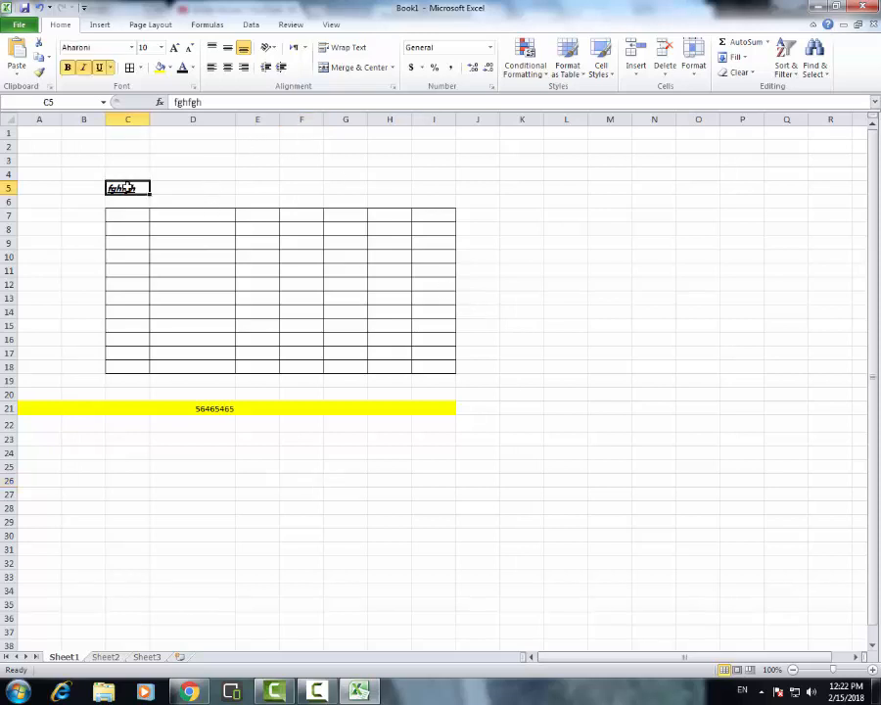
left_click(232, 174)
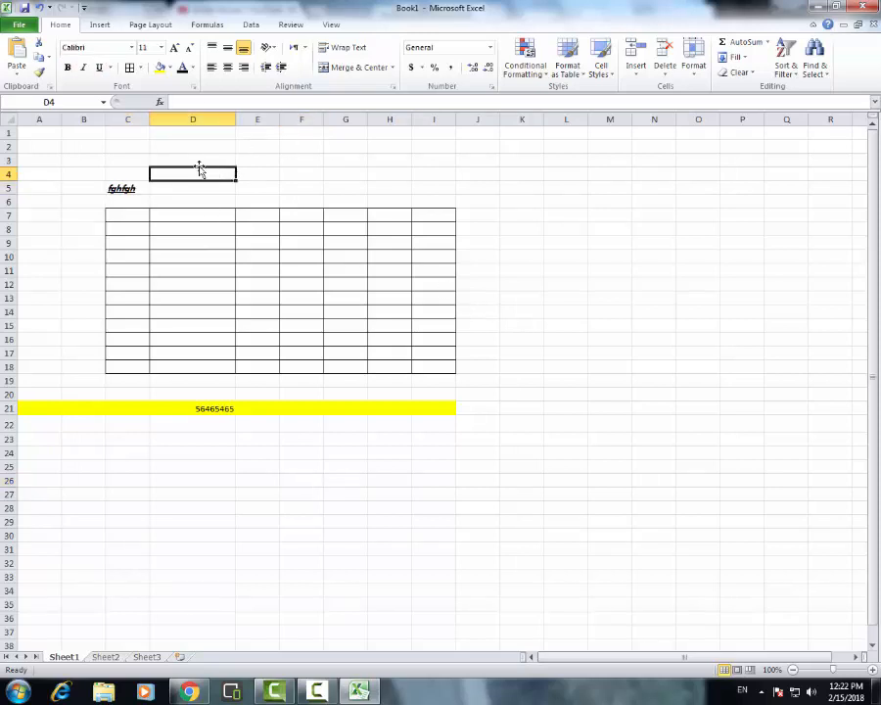
Enter the number 5454 in cell D3
left_click(199, 156)
type("5454")
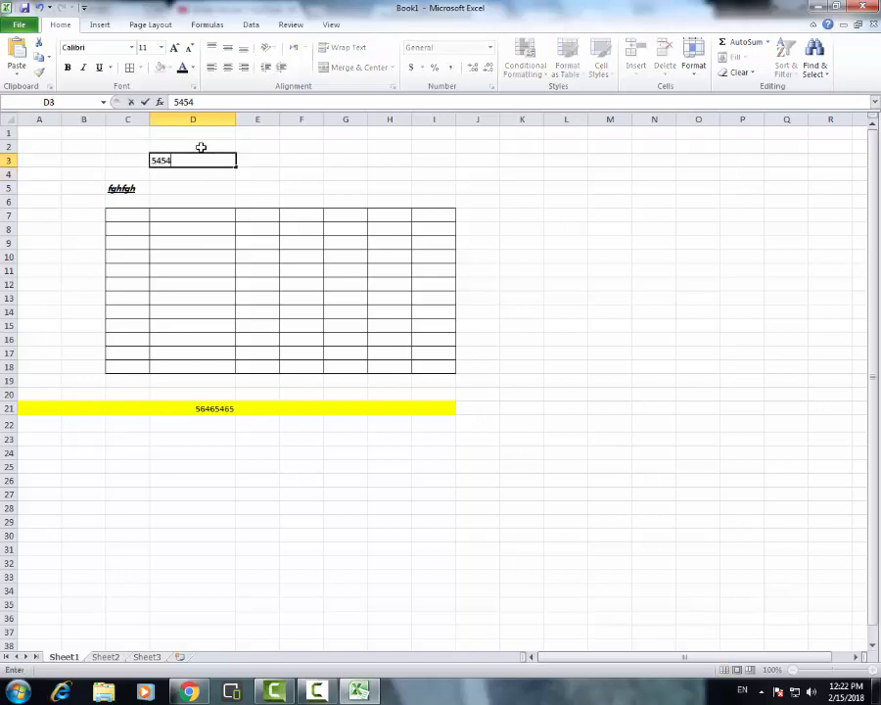
left_click(291, 186)
Try middle and top vertical alignment as well as left and right horizontal alignment on the number in cell D3
left_click(228, 158)
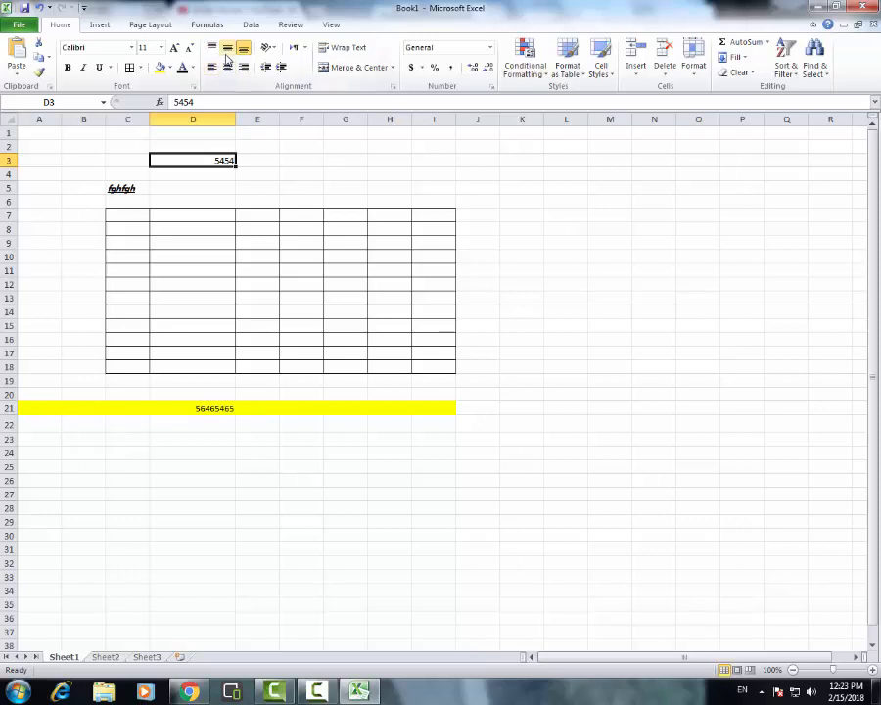
left_click(227, 49)
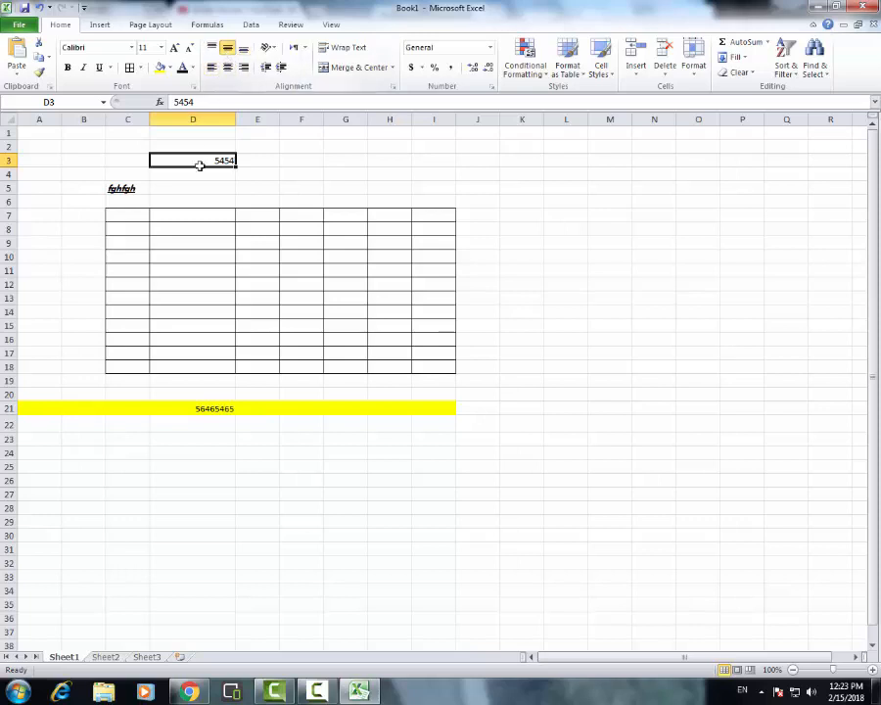
left_click(212, 49)
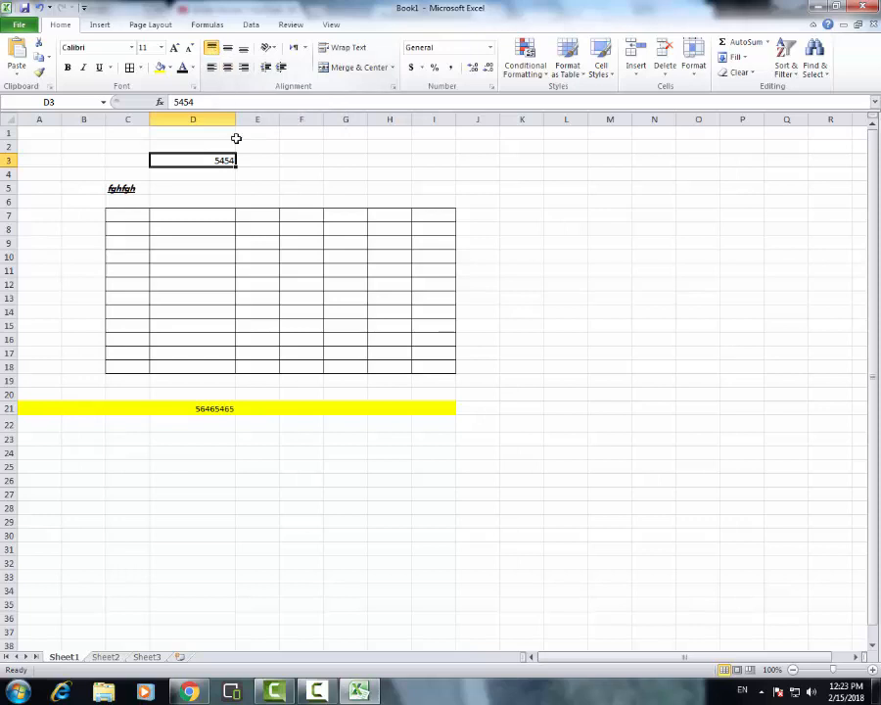
left_click(227, 67)
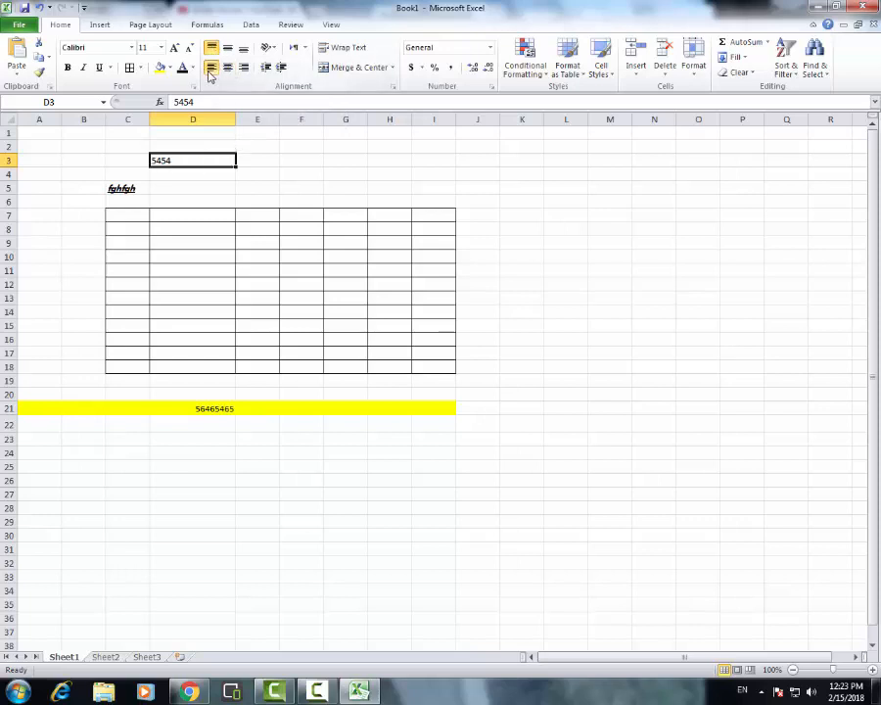
left_click(243, 67)
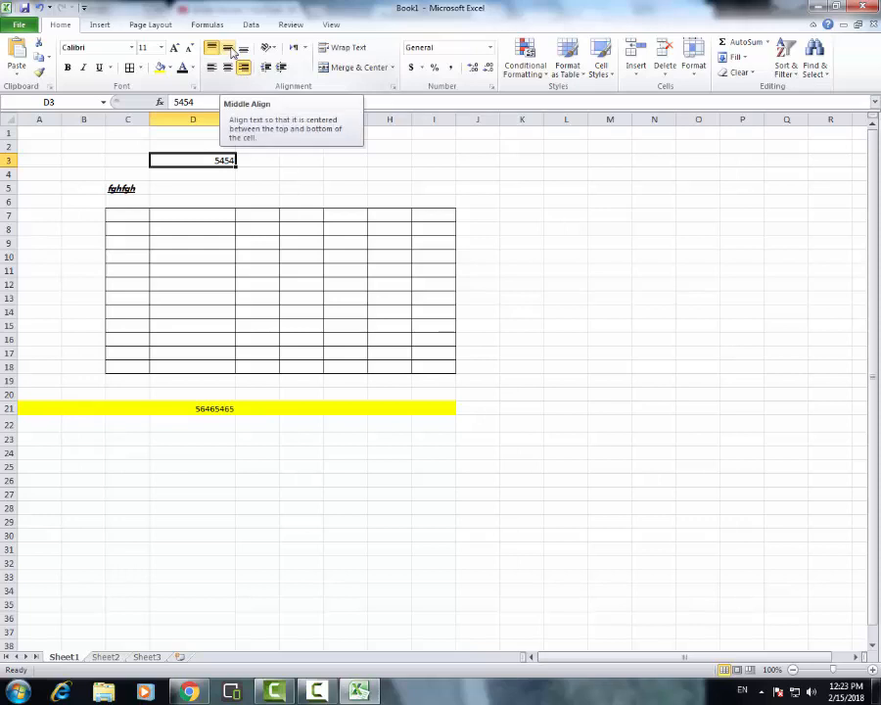
Middle-align the number in cell D3 vertically and center it horizontally
left_click(229, 48)
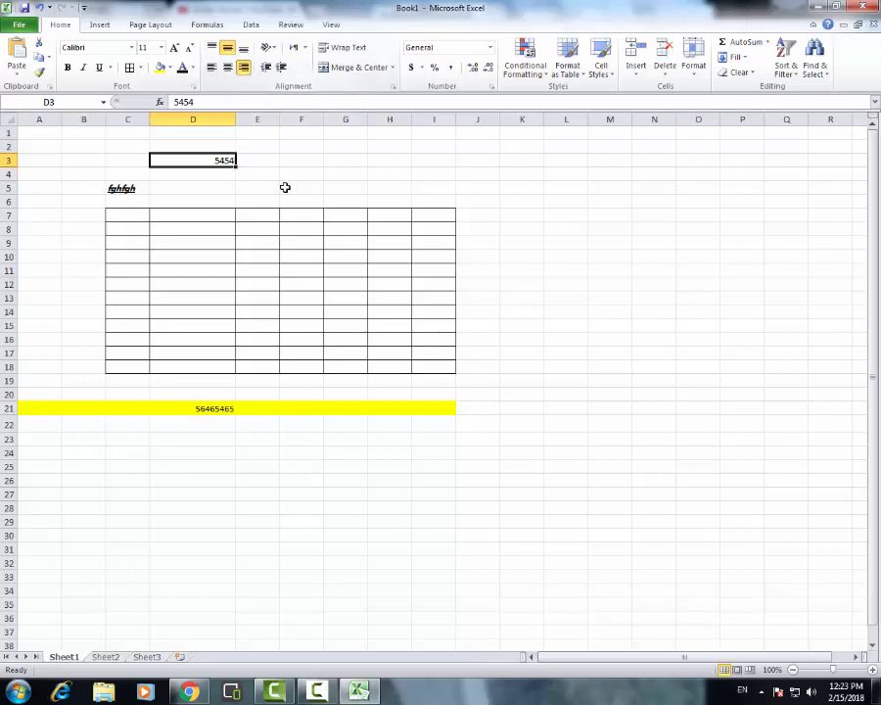
left_click(329, 188)
left_click(233, 158)
left_click(228, 72)
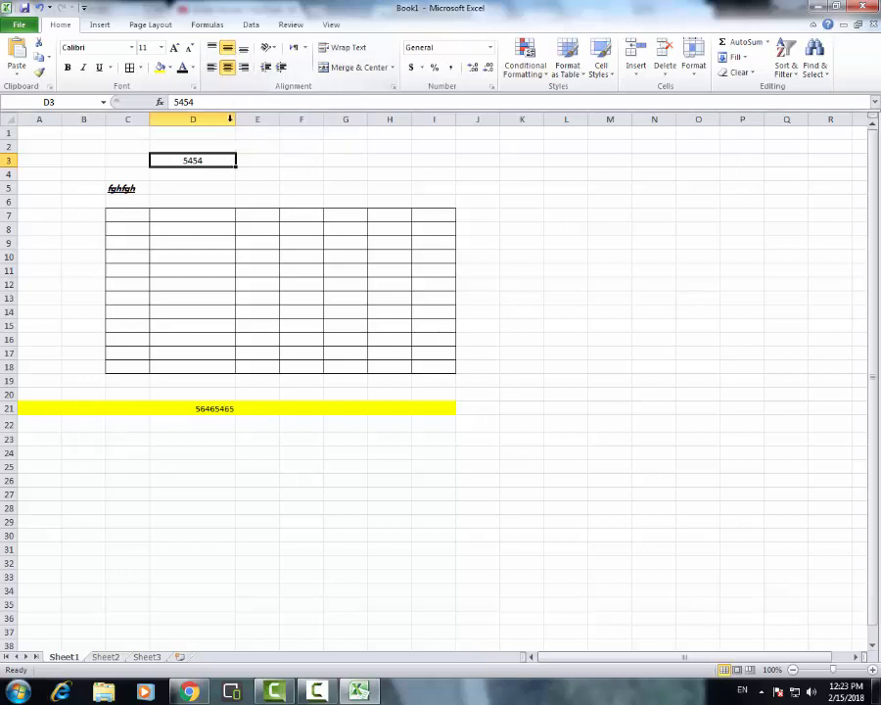
left_click(313, 159)
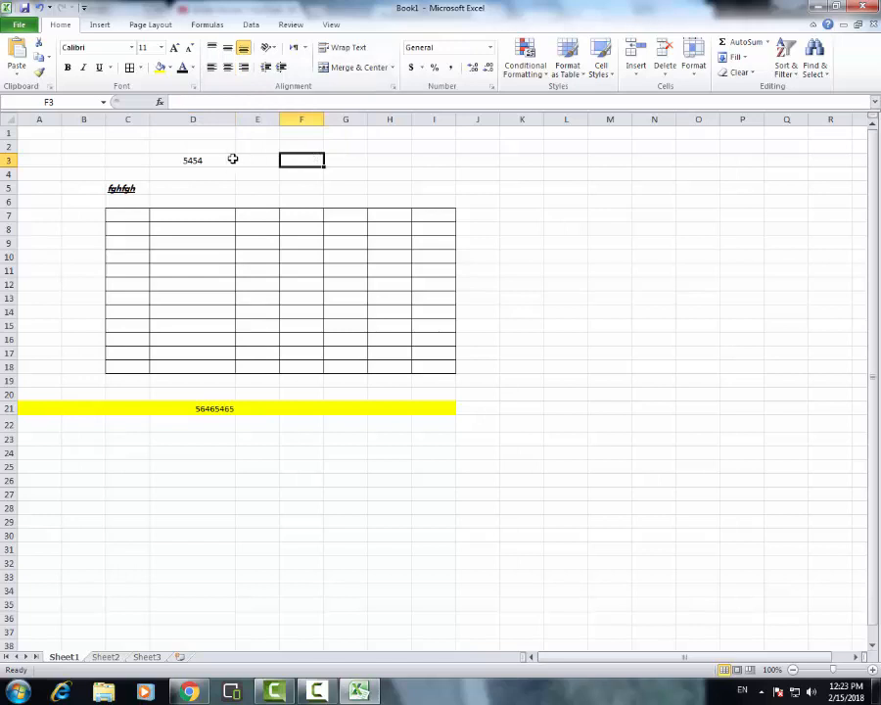
left_click(167, 160)
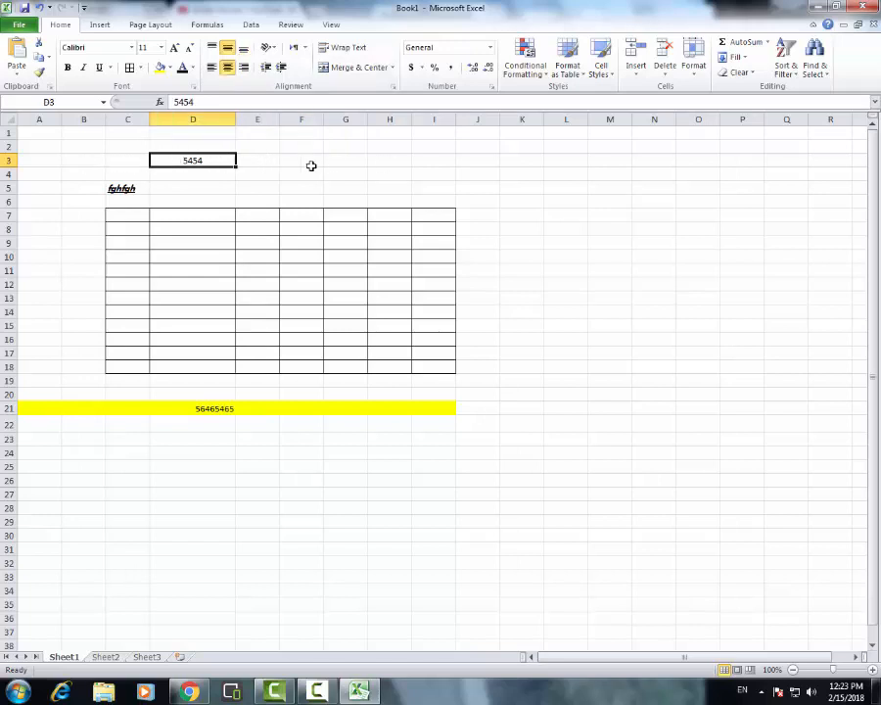
left_click(257, 163)
left_click(223, 157)
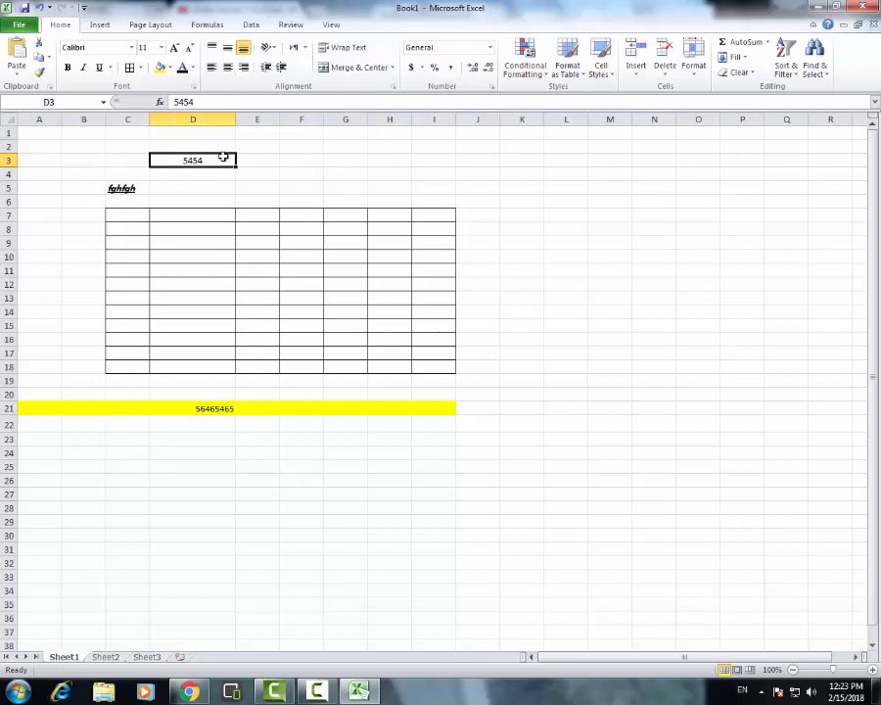
left_click_drag(223, 157, 138, 161)
left_click(240, 172)
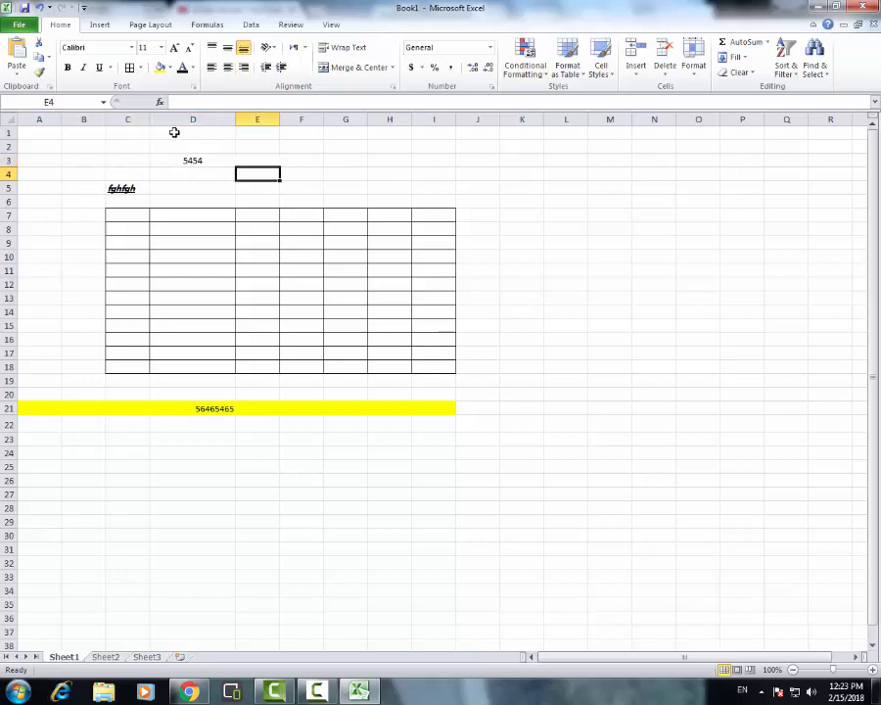
Align the number in cell D3 to the bottom right of the cell and set its font size to 26
scroll(458, 311, "up", 10)
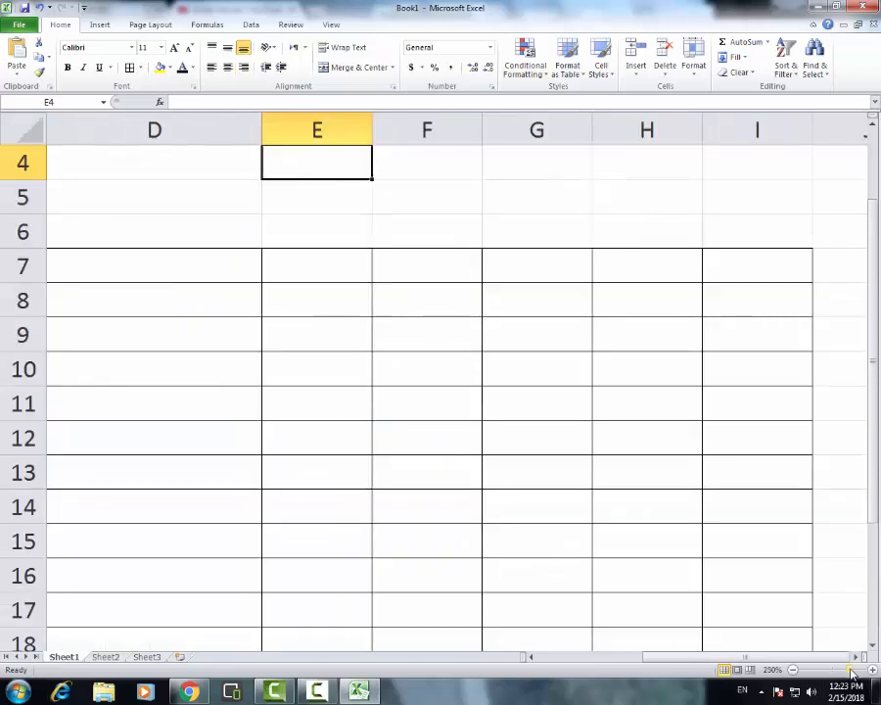
scroll(421, 253, "up", 1)
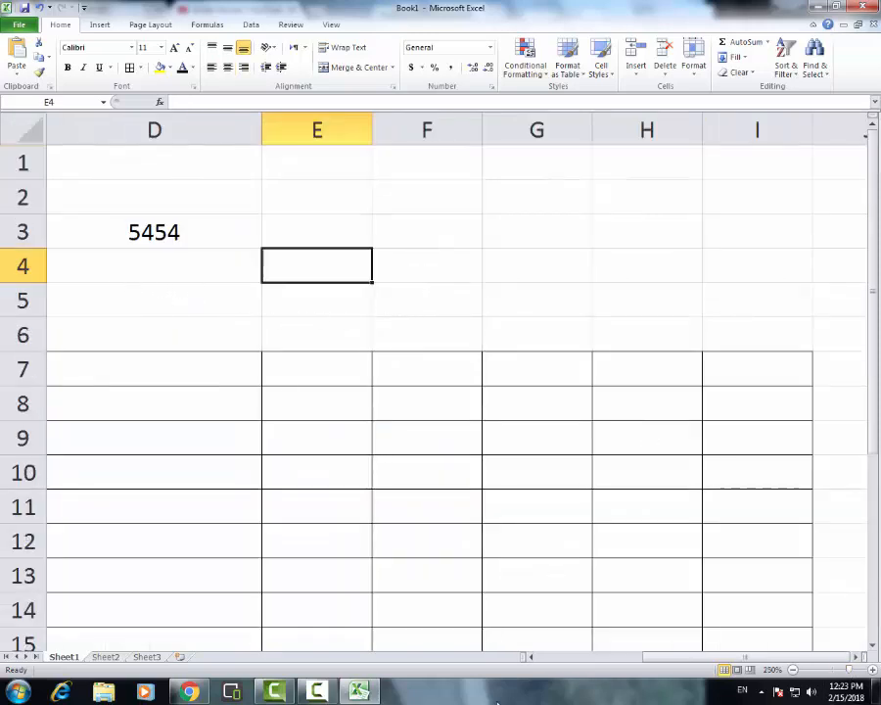
left_click_drag(656, 662, 624, 662)
left_click(291, 234)
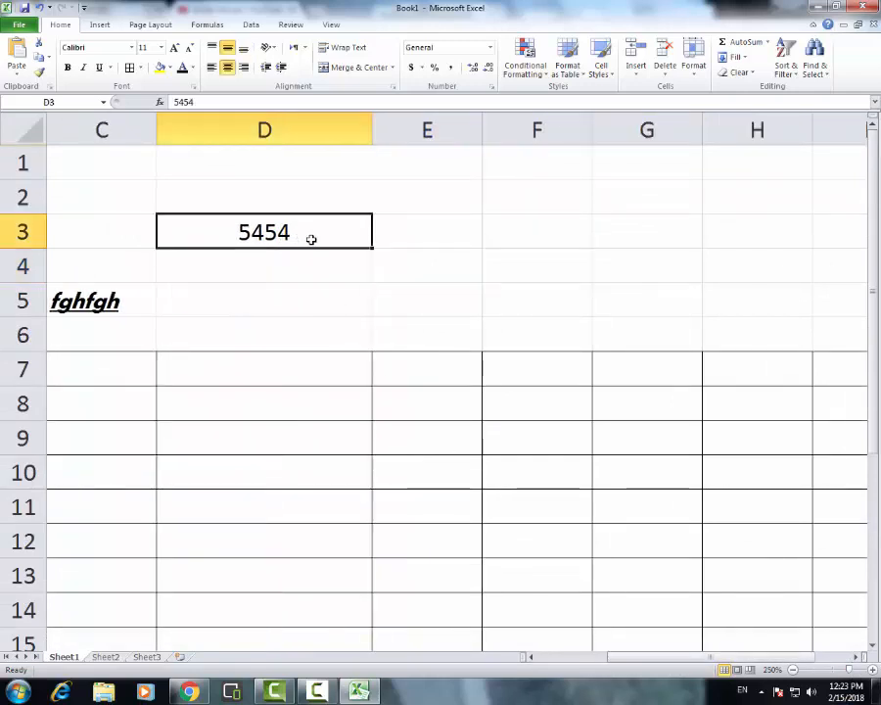
left_click(243, 47)
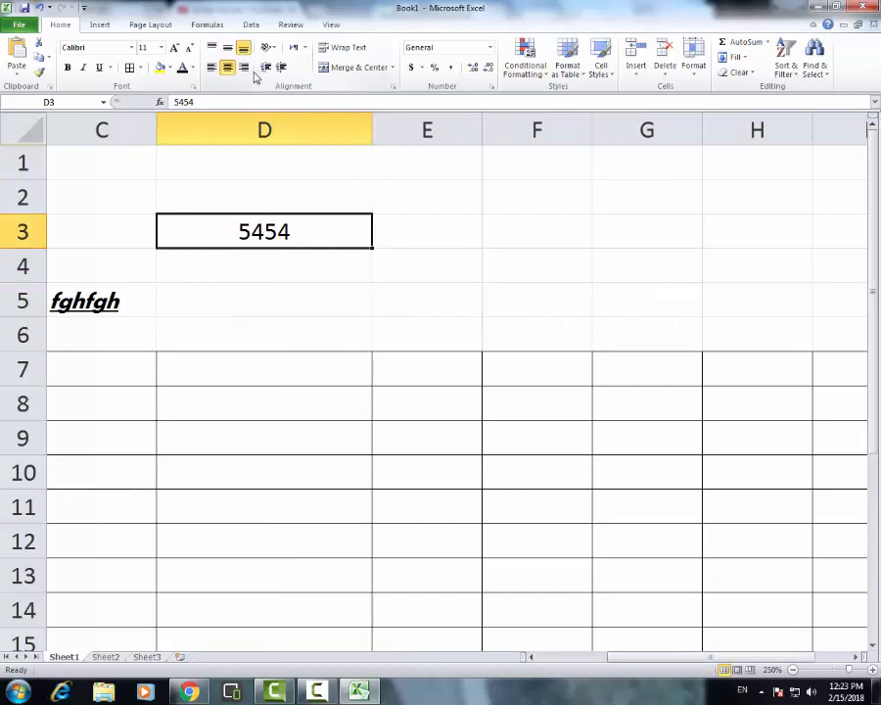
left_click(244, 67)
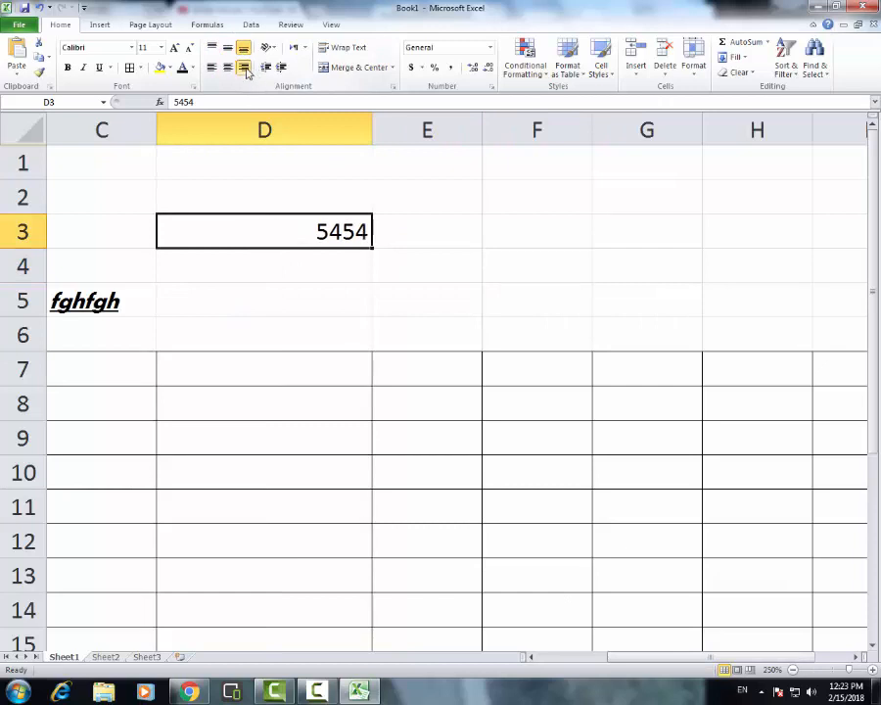
left_click(162, 47)
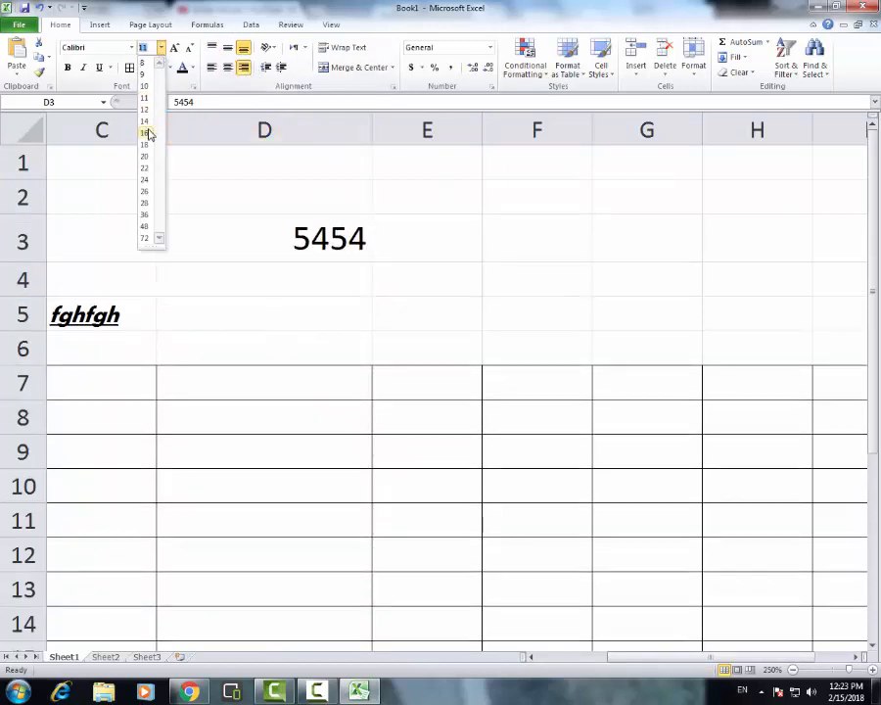
left_click(146, 192)
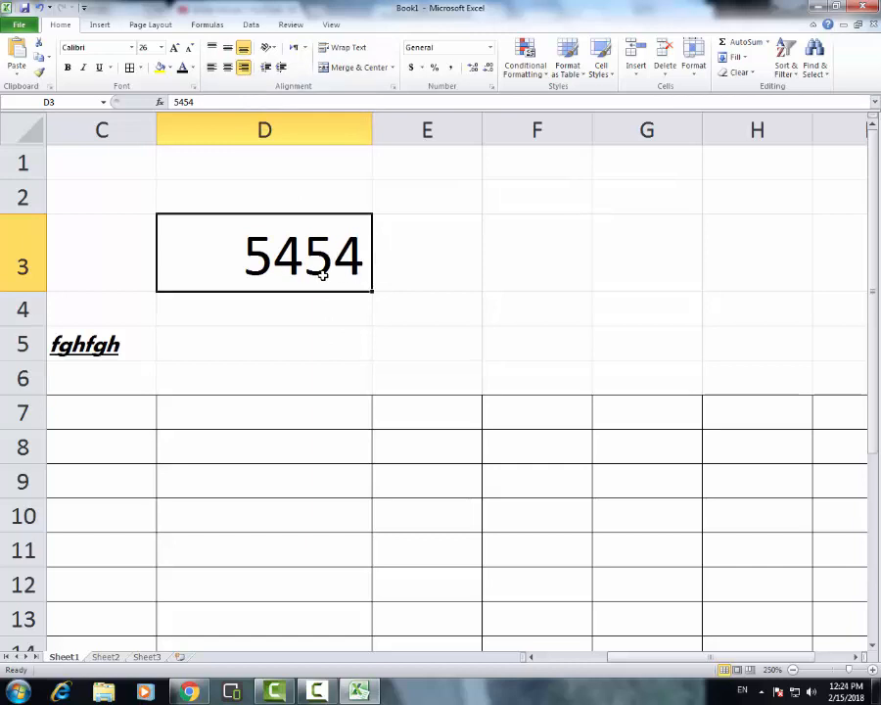
Center the number in cell D3 horizontally, trying middle and bottom vertical alignment before settling on top alignment
left_click(228, 69)
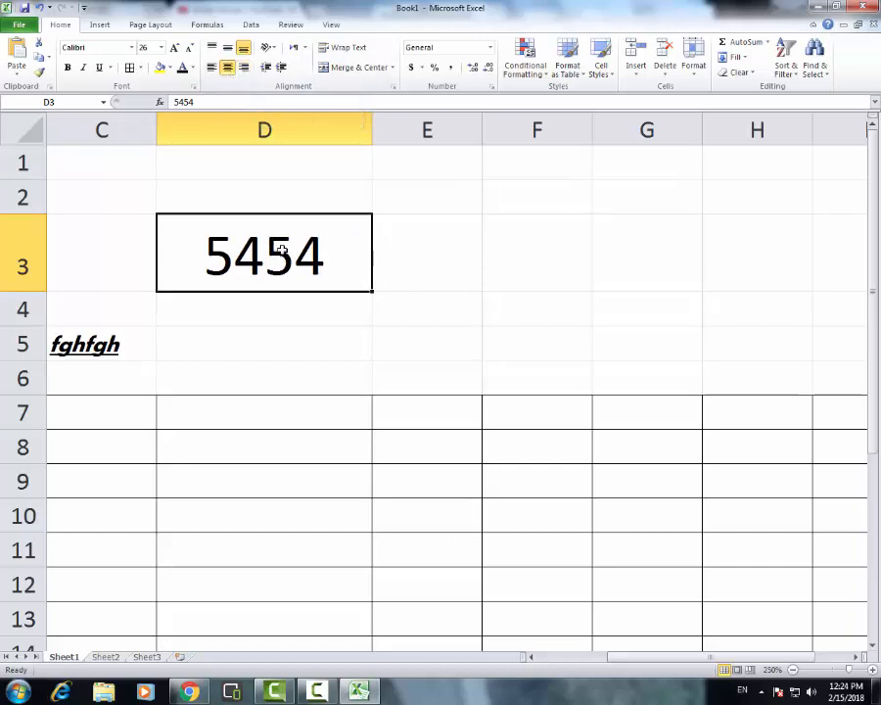
left_click(227, 49)
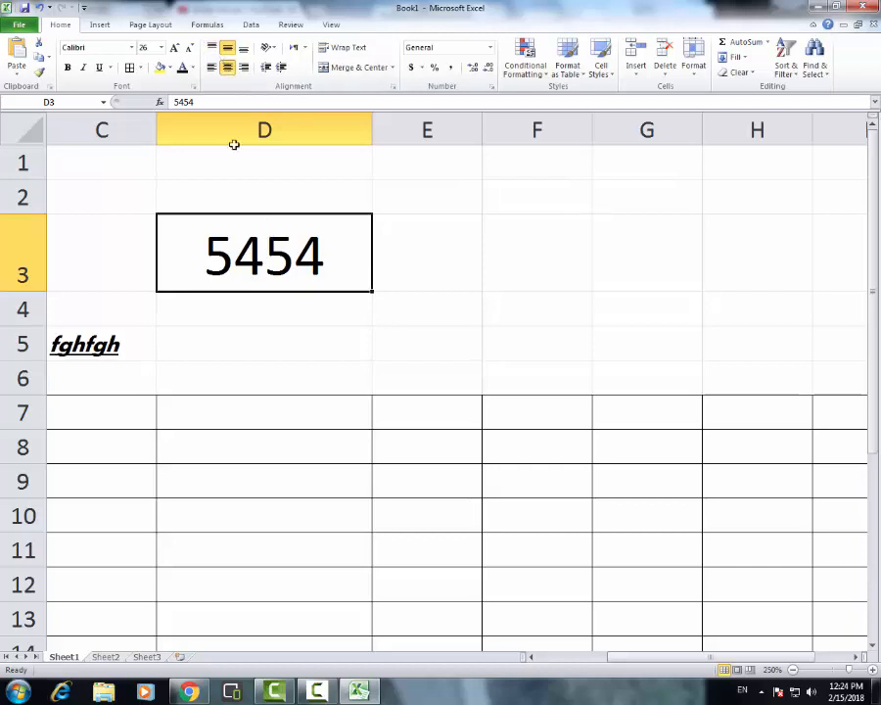
left_click(227, 49)
left_click(242, 50)
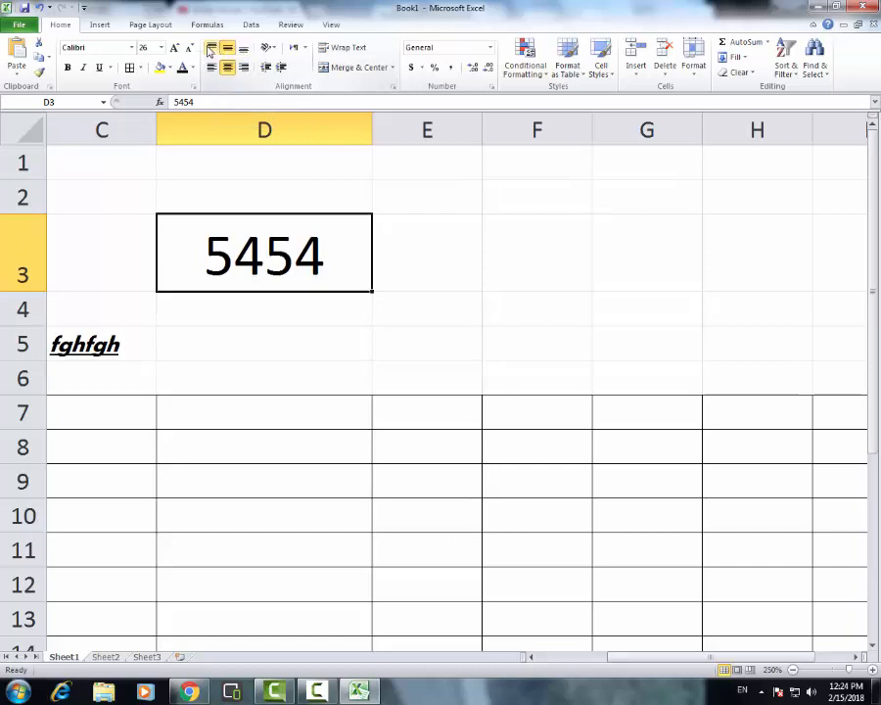
left_click(211, 49)
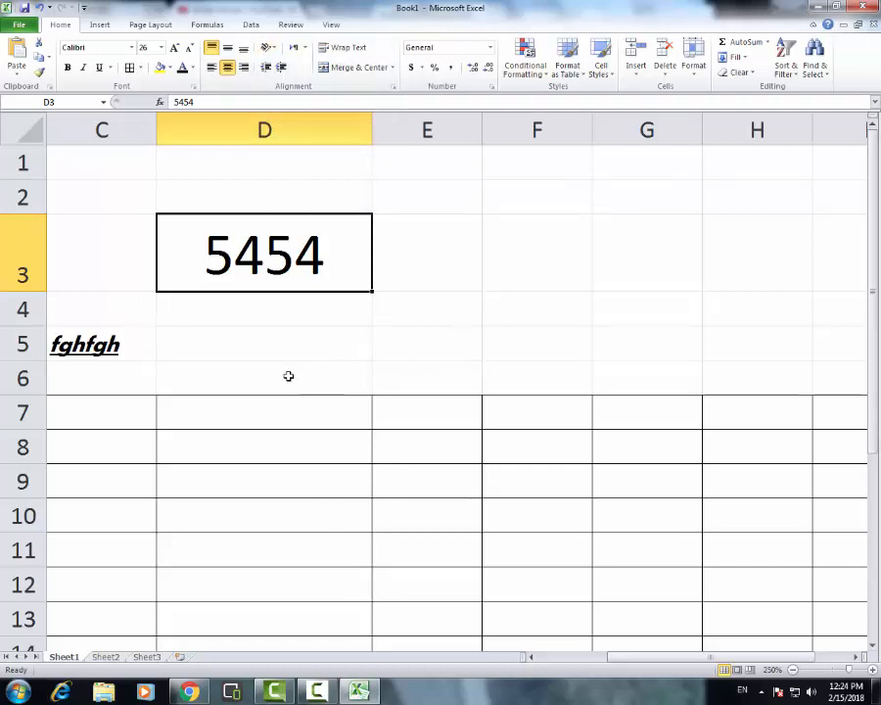
Try the Angle Counterclockwise and Angle Clockwise text orientations on the number in cell D3
left_click(269, 47)
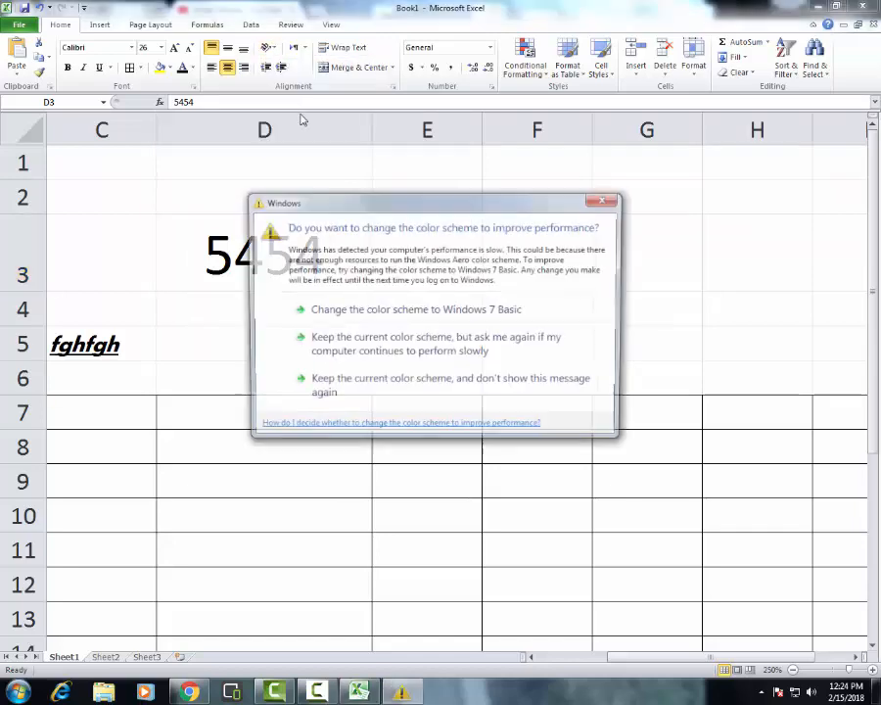
left_click(614, 203)
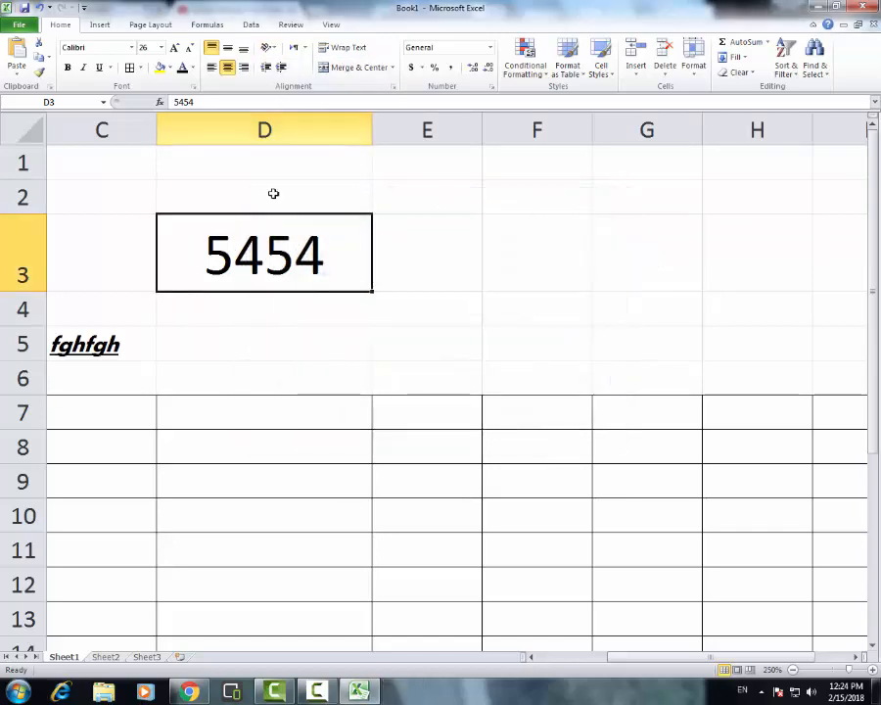
left_click(273, 48)
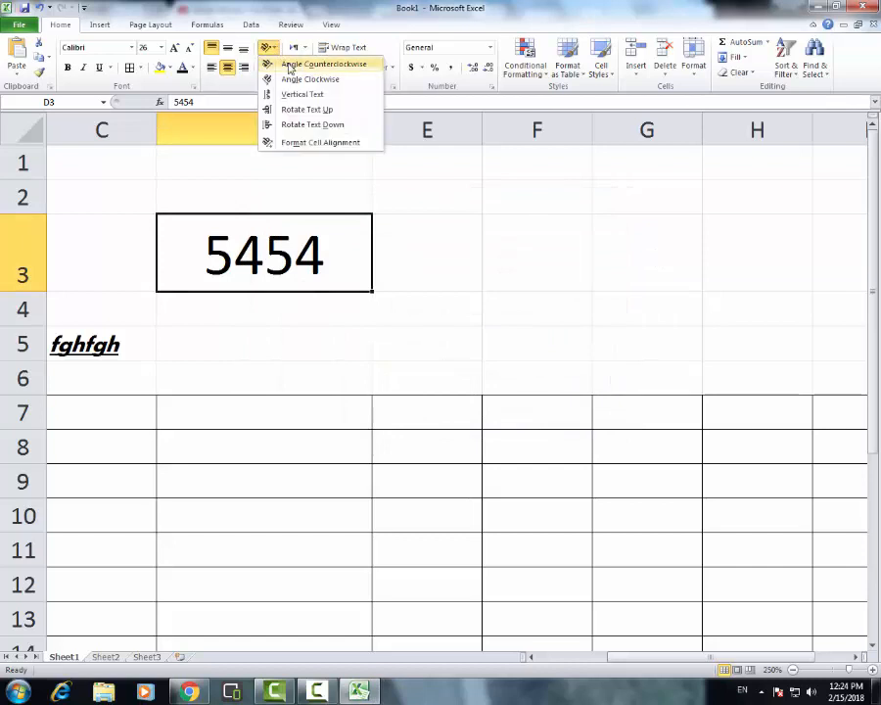
left_click(289, 65)
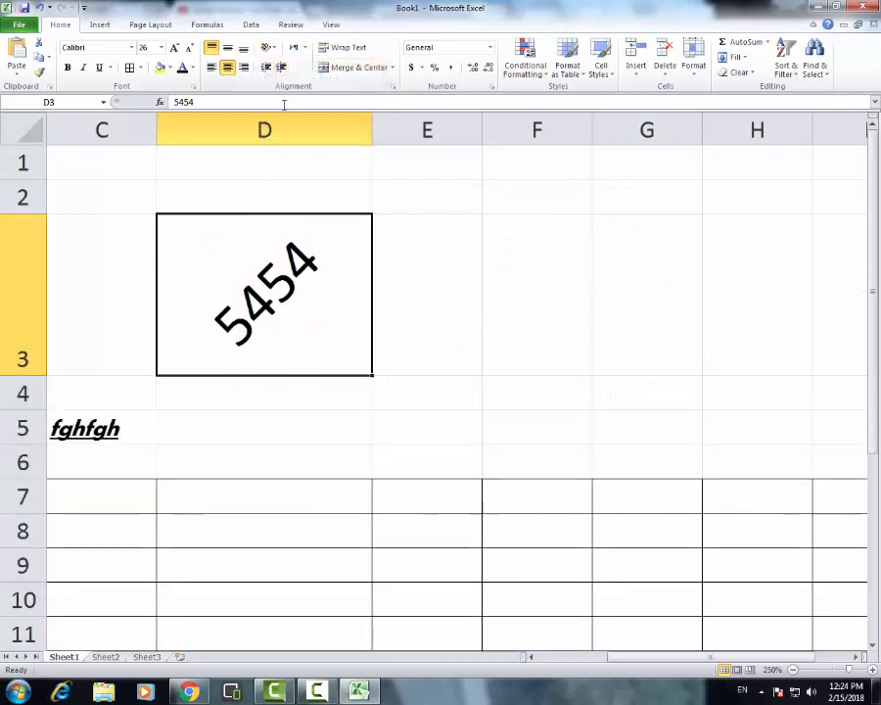
left_click(274, 48)
left_click(290, 78)
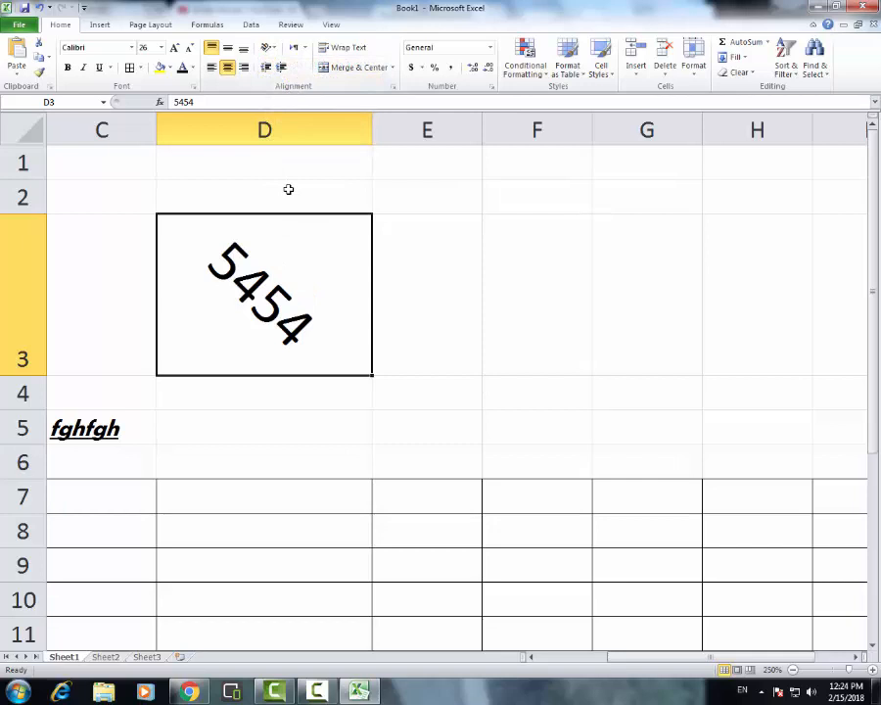
Try the Vertical Text and Rotate Text Up orientations on cell D3 and settle on Rotate Text Down
left_click(270, 48)
left_click(286, 93)
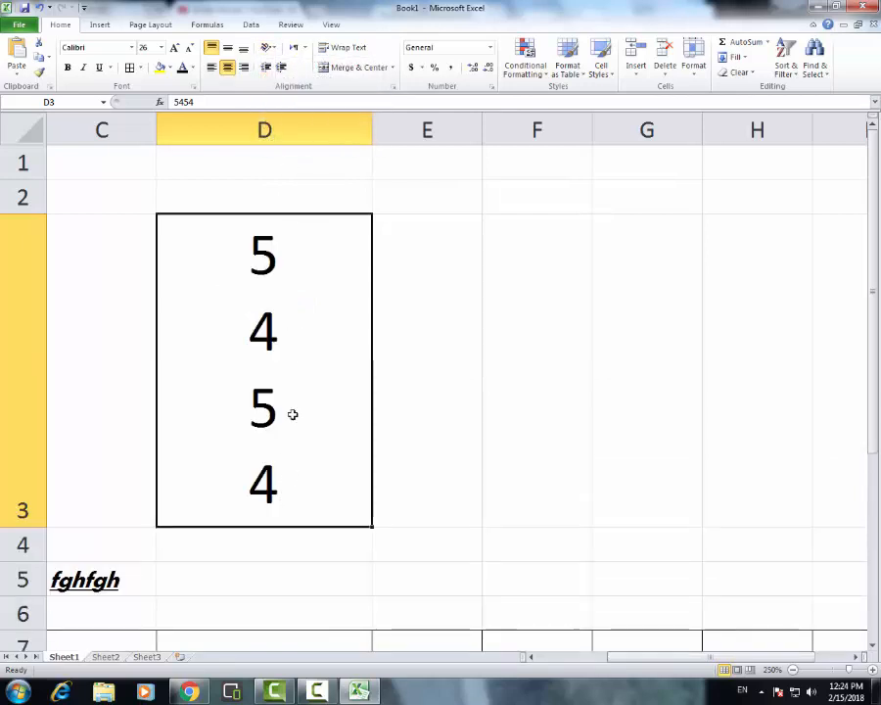
left_click(271, 48)
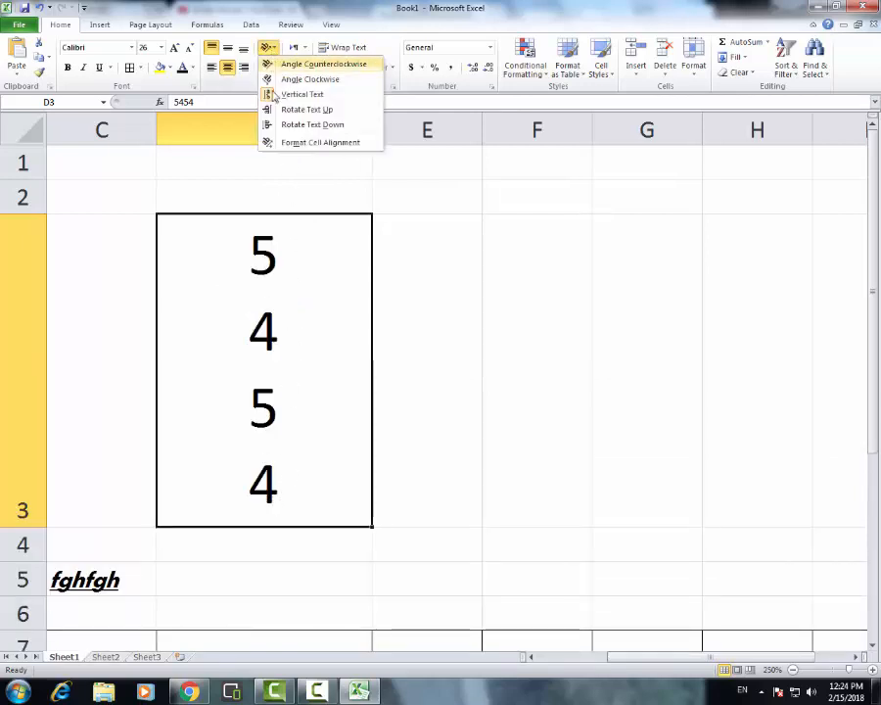
left_click(290, 109)
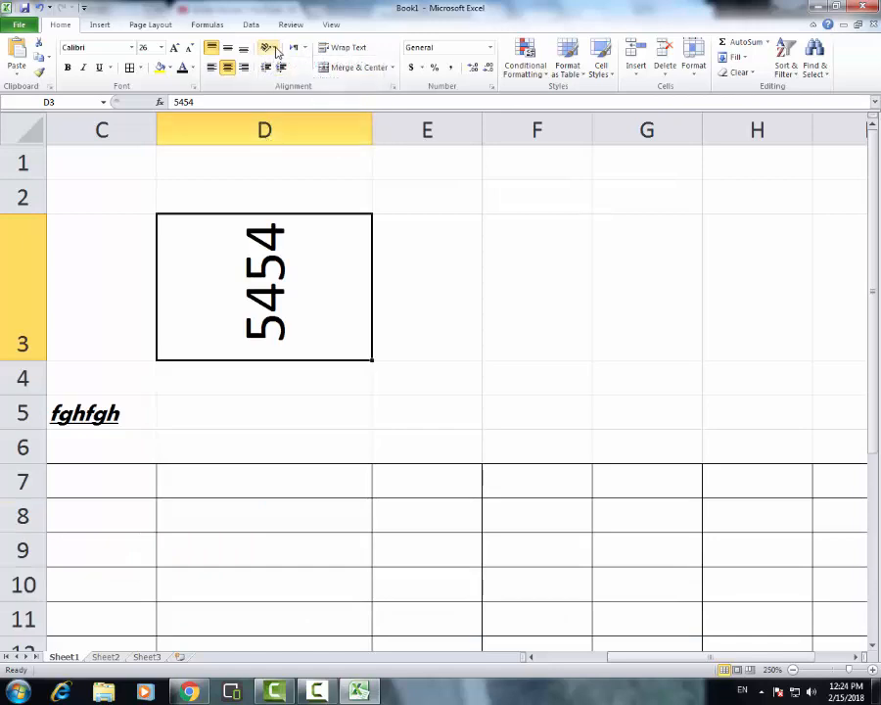
left_click(271, 48)
left_click(307, 125)
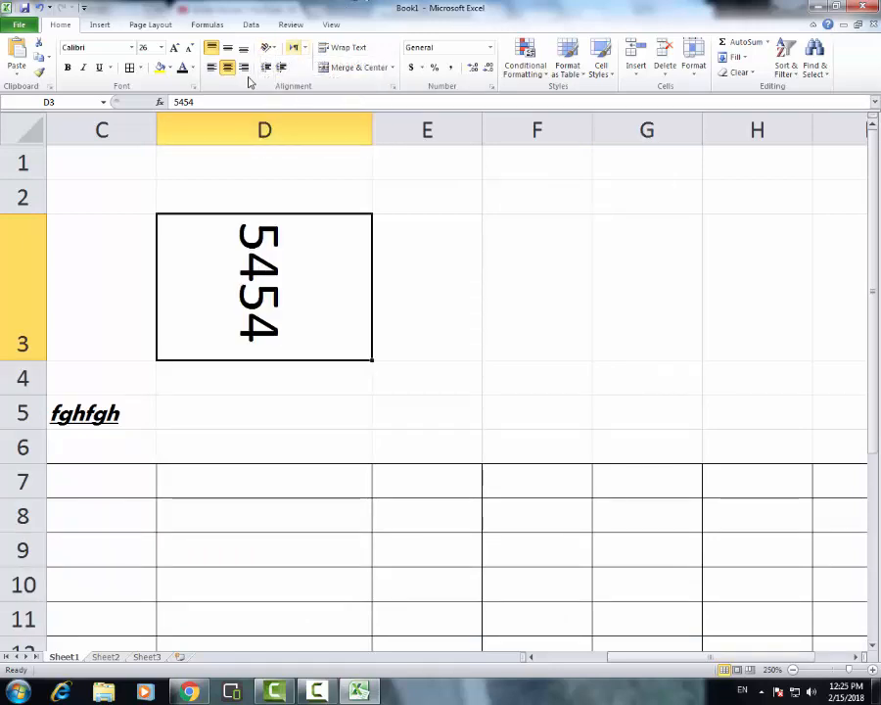
Try changing the orientation degrees of cell D3 in the Format Cells alignment settings and cancel the change
left_click(268, 48)
left_click(284, 143)
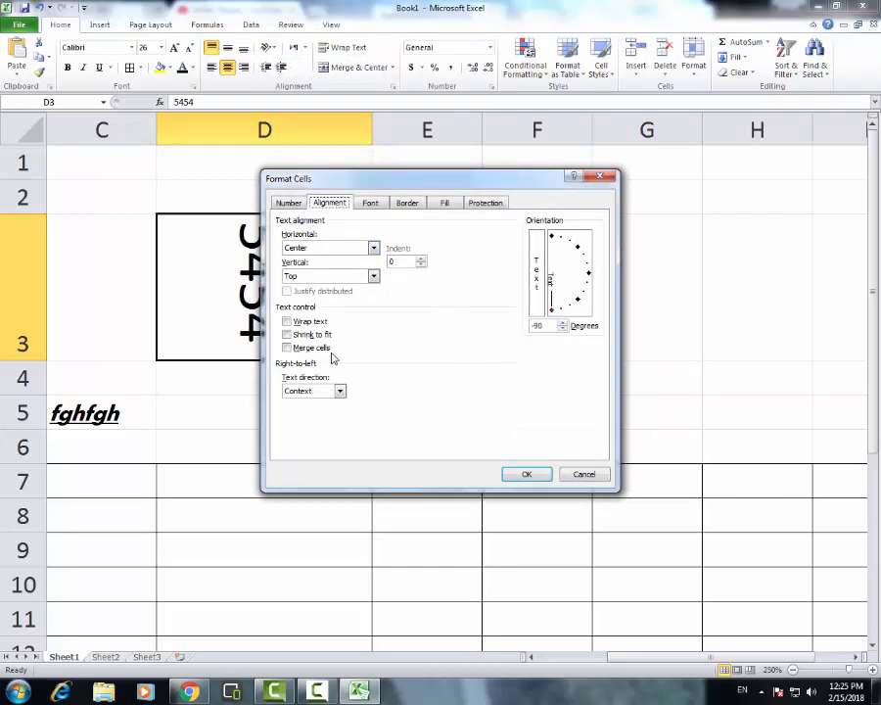
left_click(564, 330)
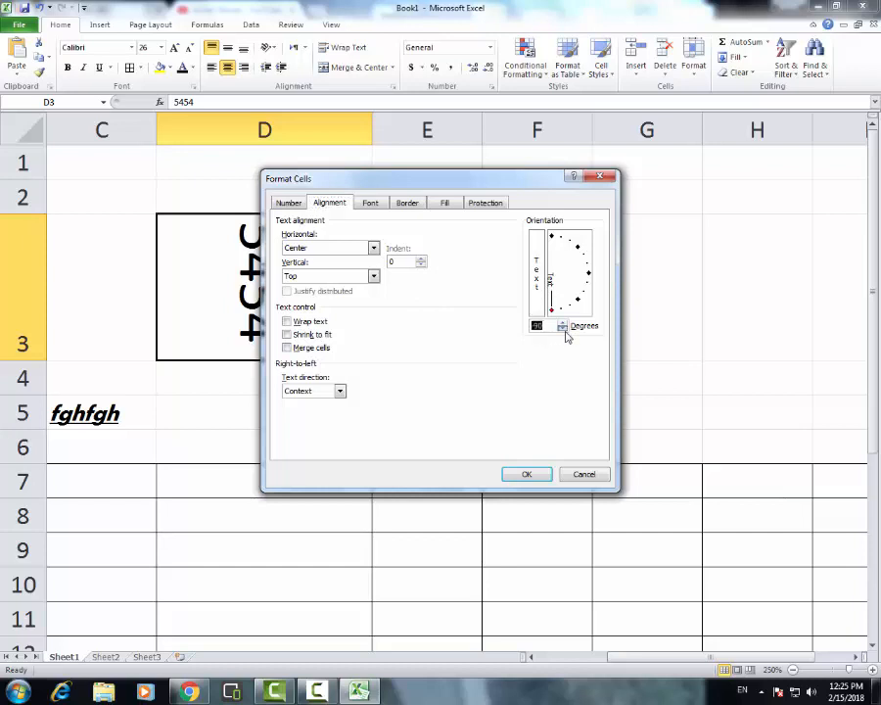
left_click(564, 324)
left_click(564, 323)
left_click(563, 323)
left_click(563, 323)
left_click(563, 324)
left_click(564, 324)
left_click(564, 323)
left_click(586, 475)
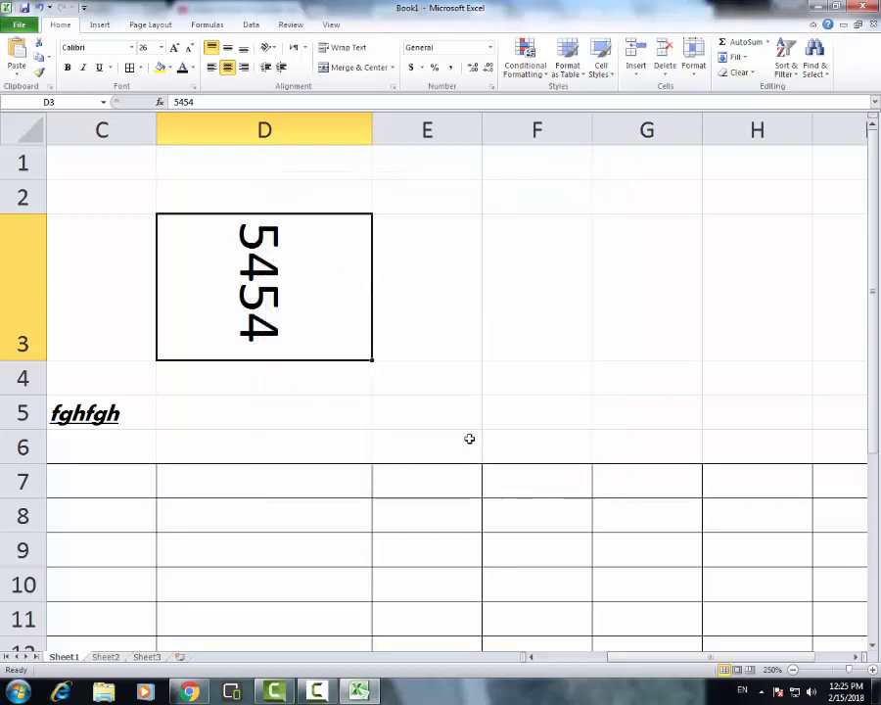
left_click(457, 419)
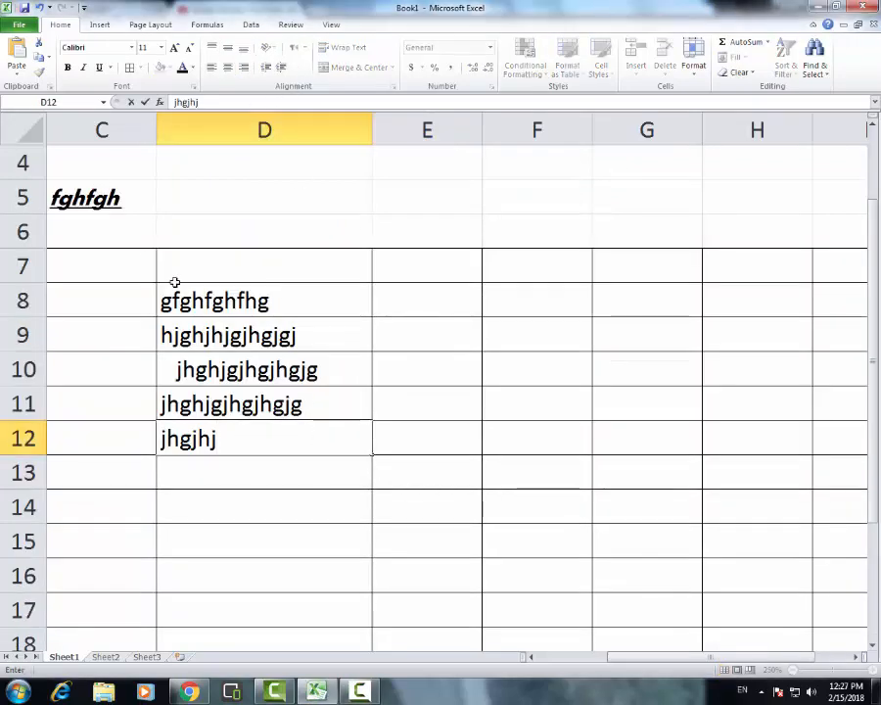
Discard the unfinished entry in cell D12 and clear the sample text from cells C5 to D13
key("Escape")
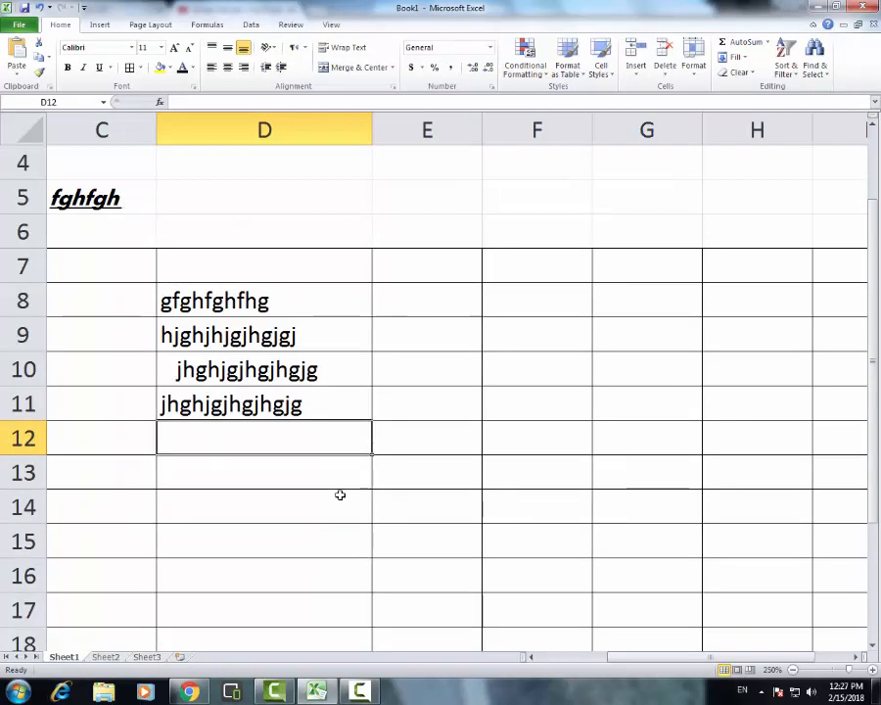
left_click_drag(337, 485, 61, 199)
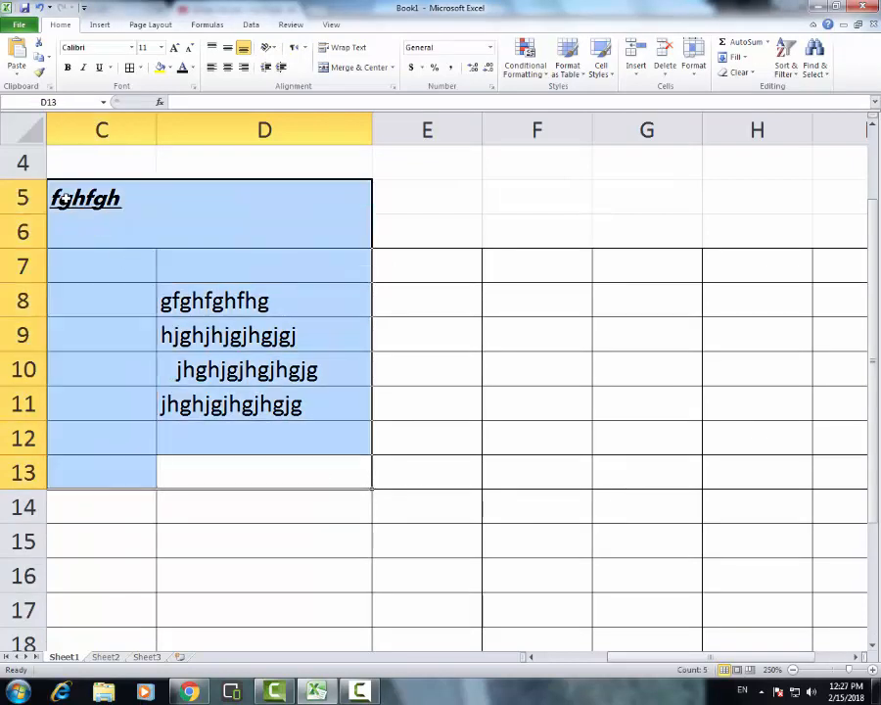
key("Delete")
left_click(422, 472)
scroll(627, 569, "down", 1)
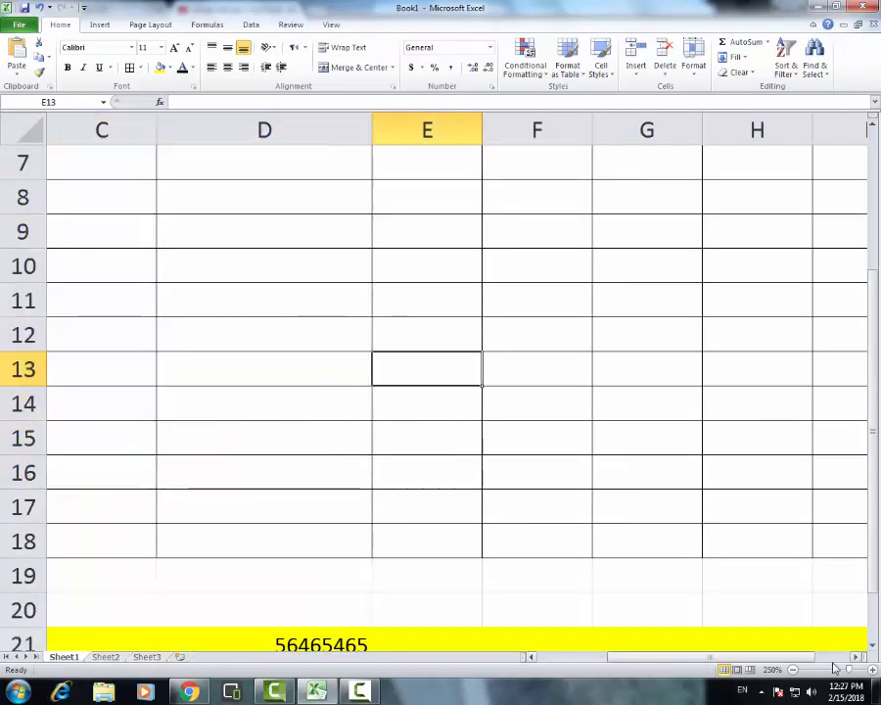
Enter the number 7896 in cell E24 below the yellow row
left_click(829, 670)
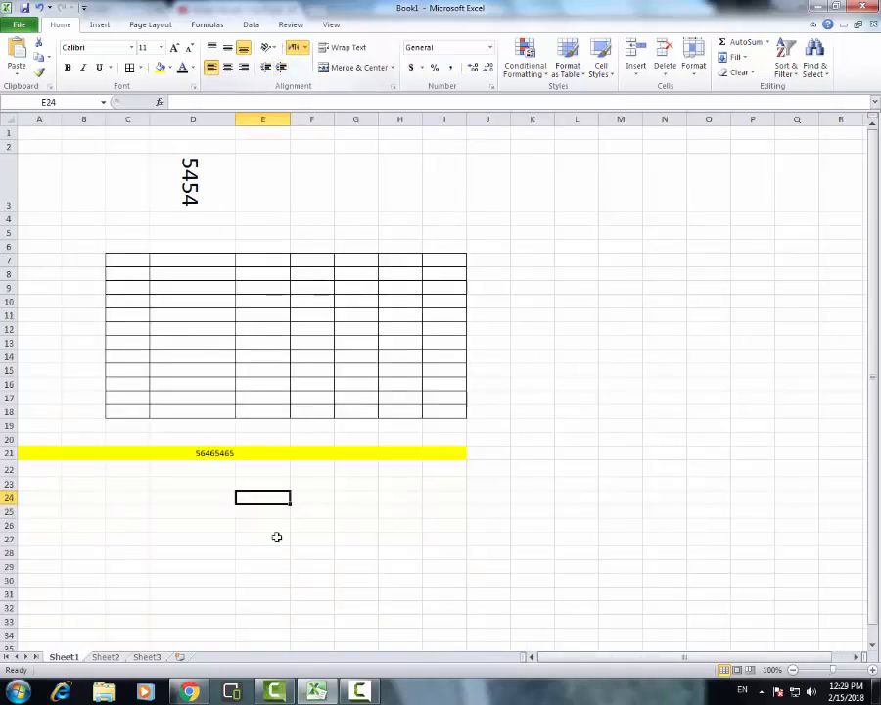
left_click(311, 559)
left_click(263, 502)
type("7896")
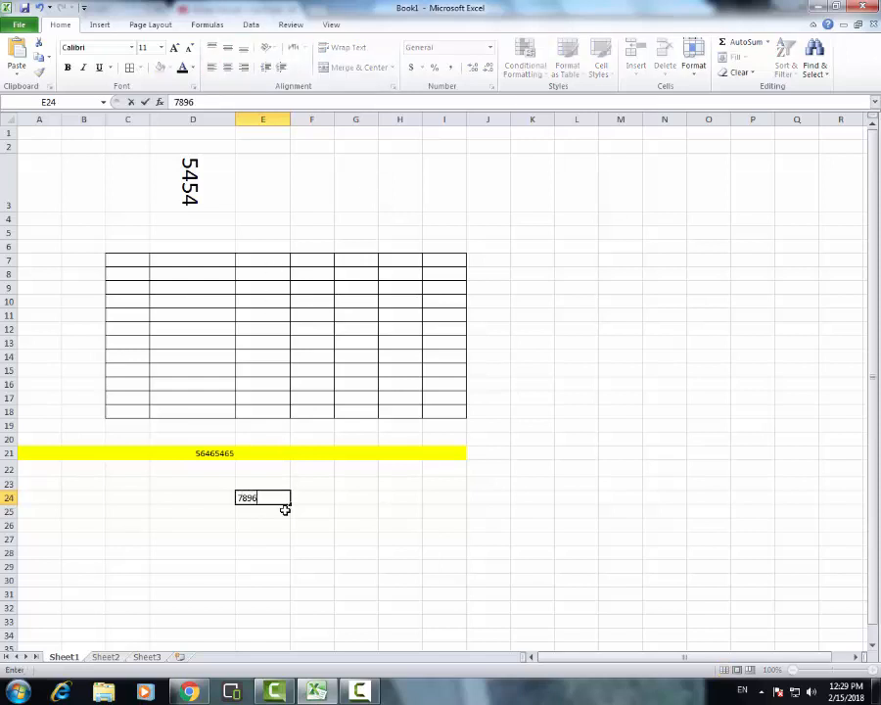
key("Return")
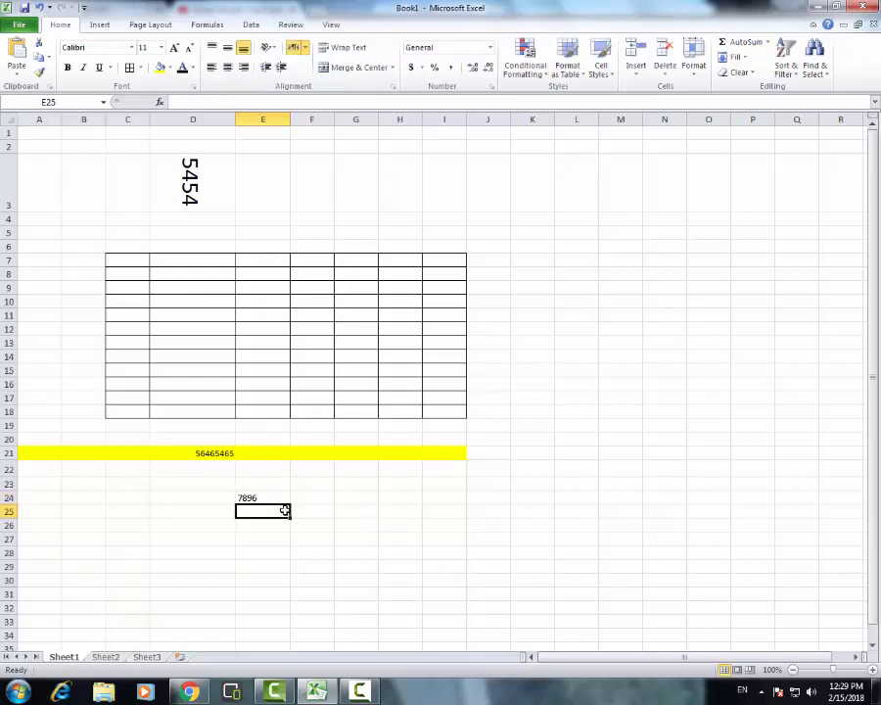
Try the left, center and right alignments on cell E24 and settle on center
left_click(275, 499)
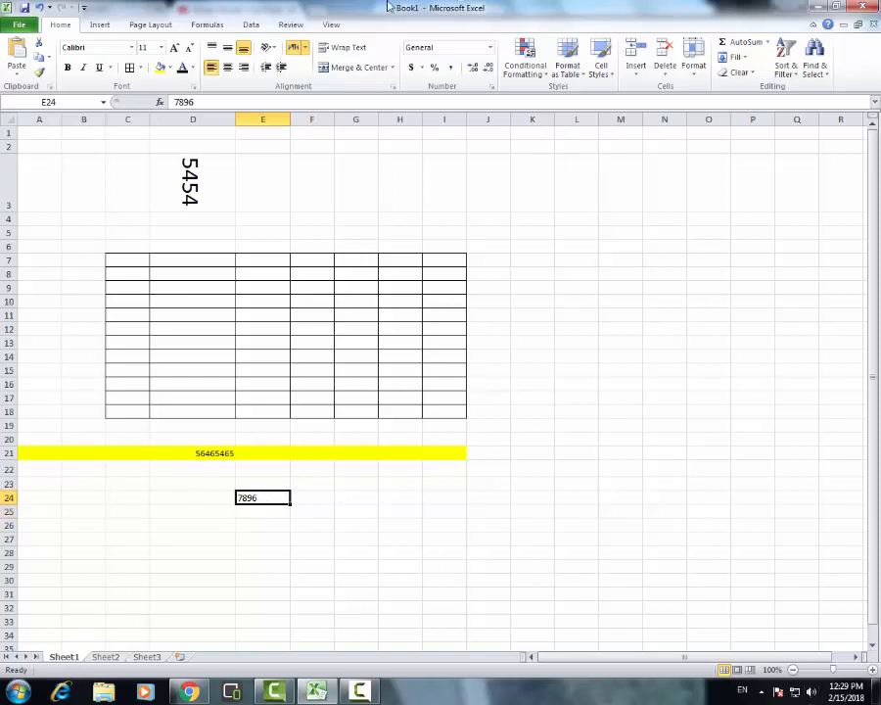
left_click(227, 68)
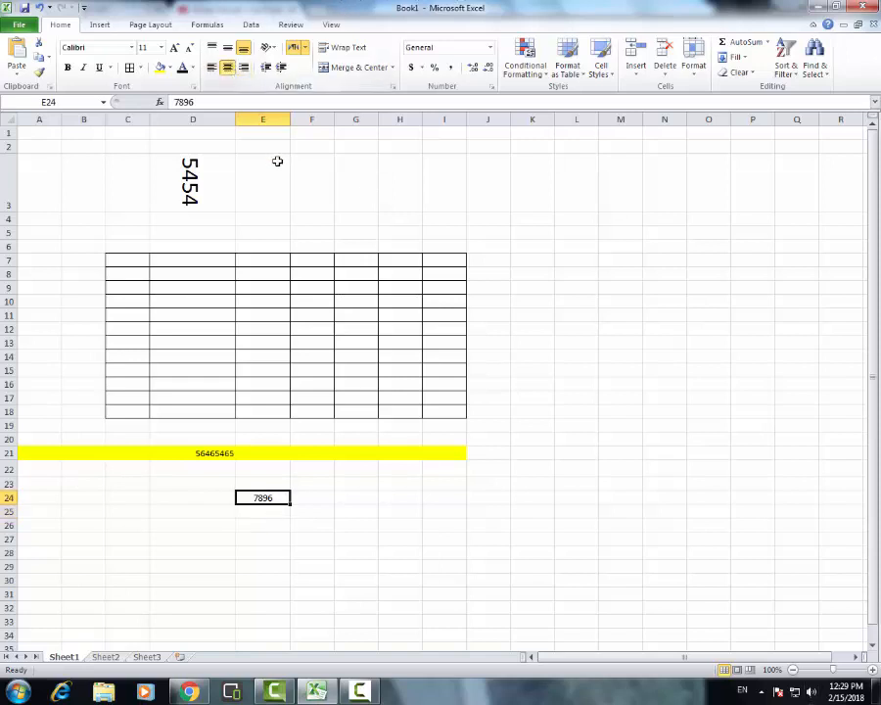
left_click(212, 66)
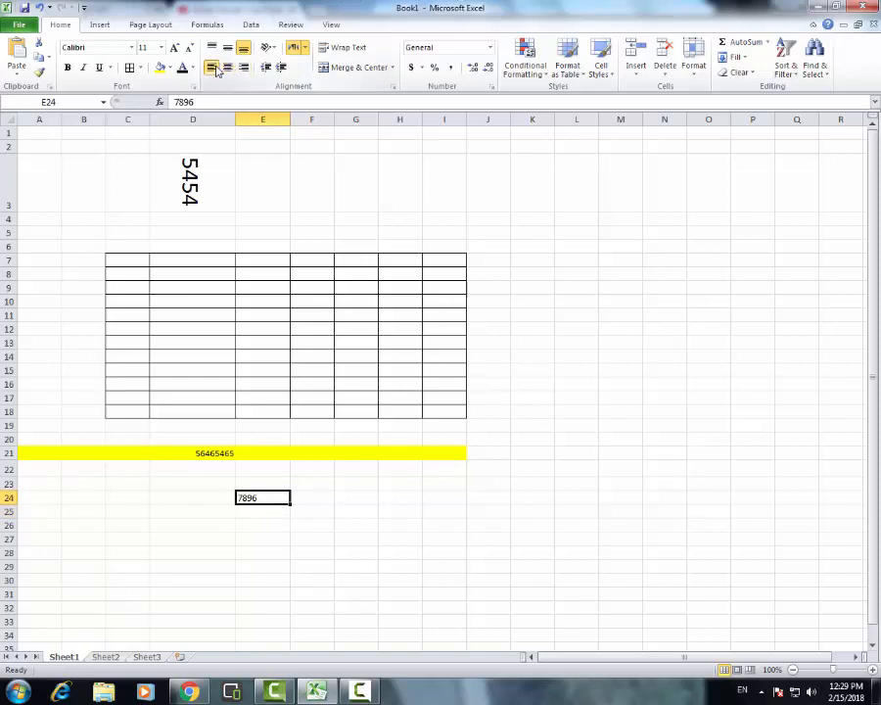
left_click(295, 523)
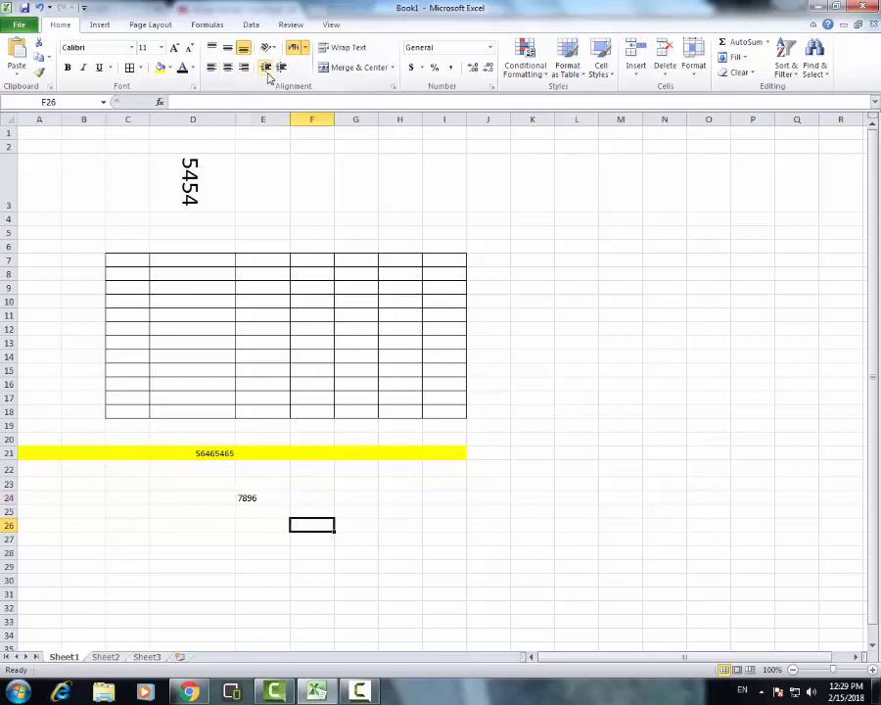
left_click(265, 499)
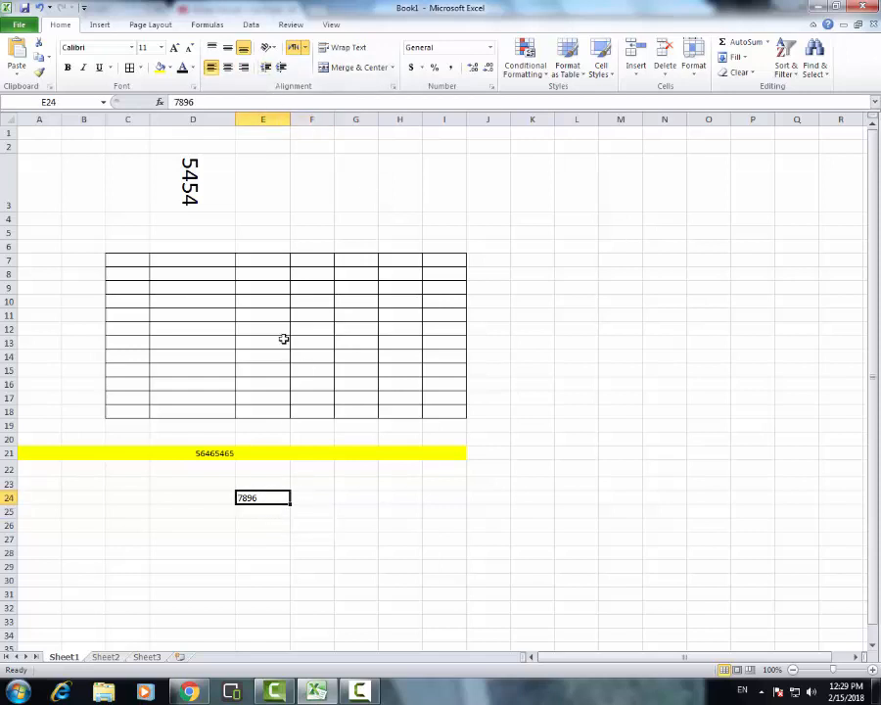
left_click(228, 67)
left_click(243, 67)
left_click(212, 71)
left_click(227, 68)
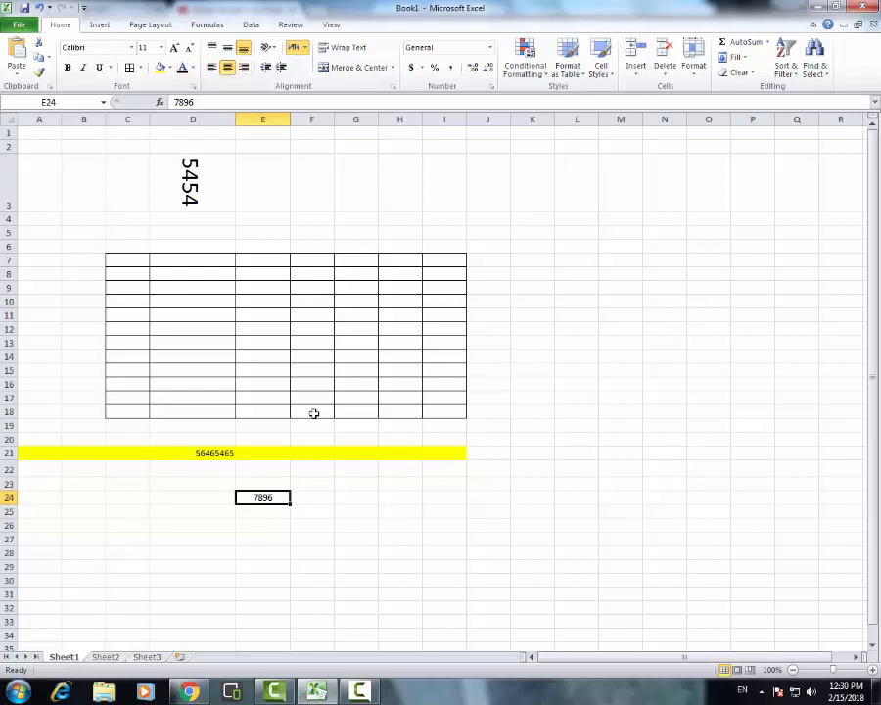
left_click(301, 513)
left_click(264, 500)
left_click(275, 51)
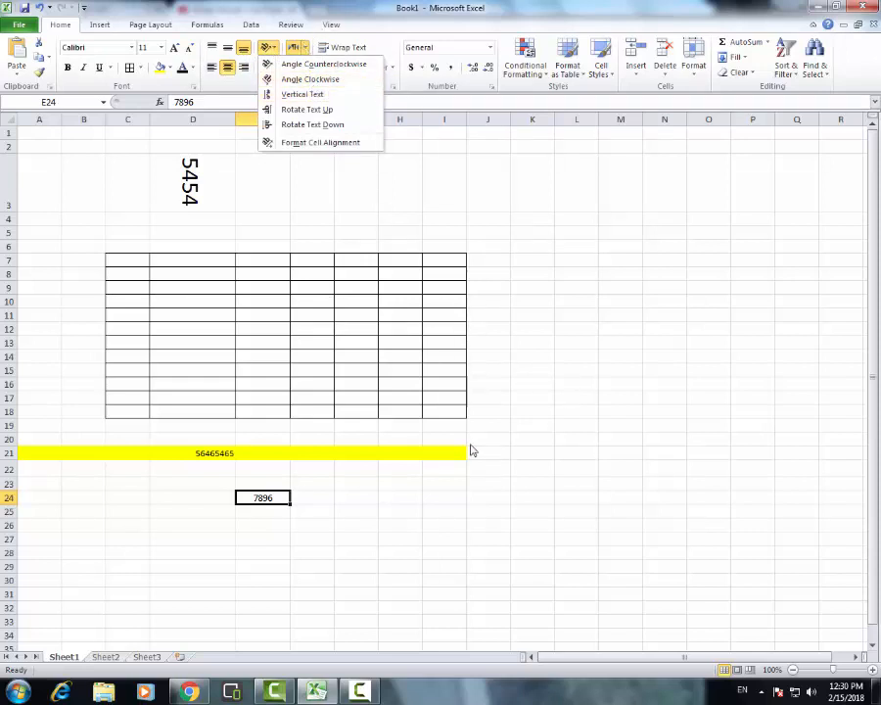
left_click(278, 500)
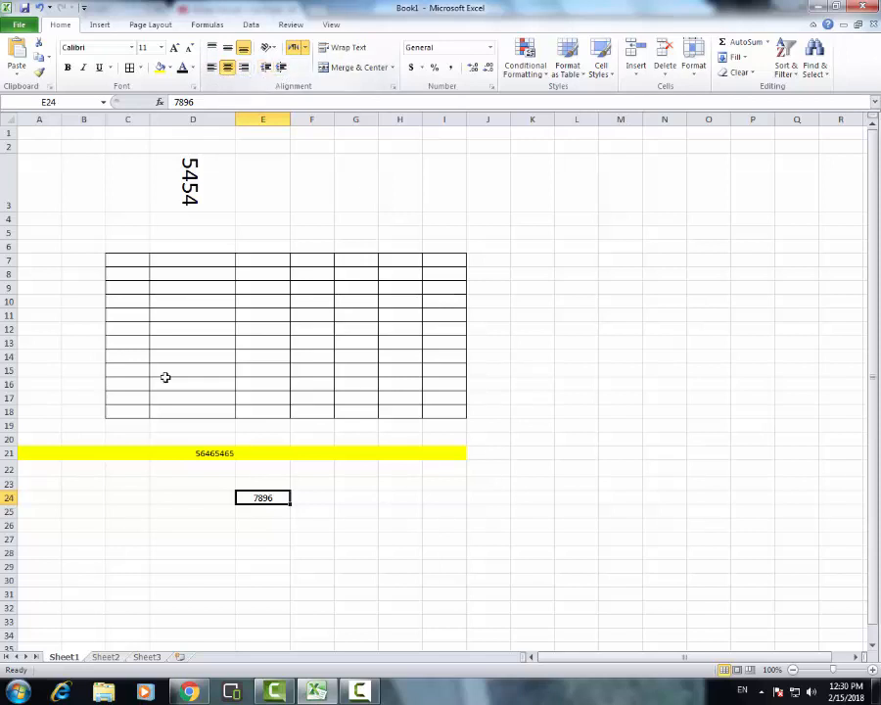
Increase the indent of cell E24 twice and decrease it once
left_click(309, 511)
left_click(272, 501)
left_click(281, 68)
left_click(281, 68)
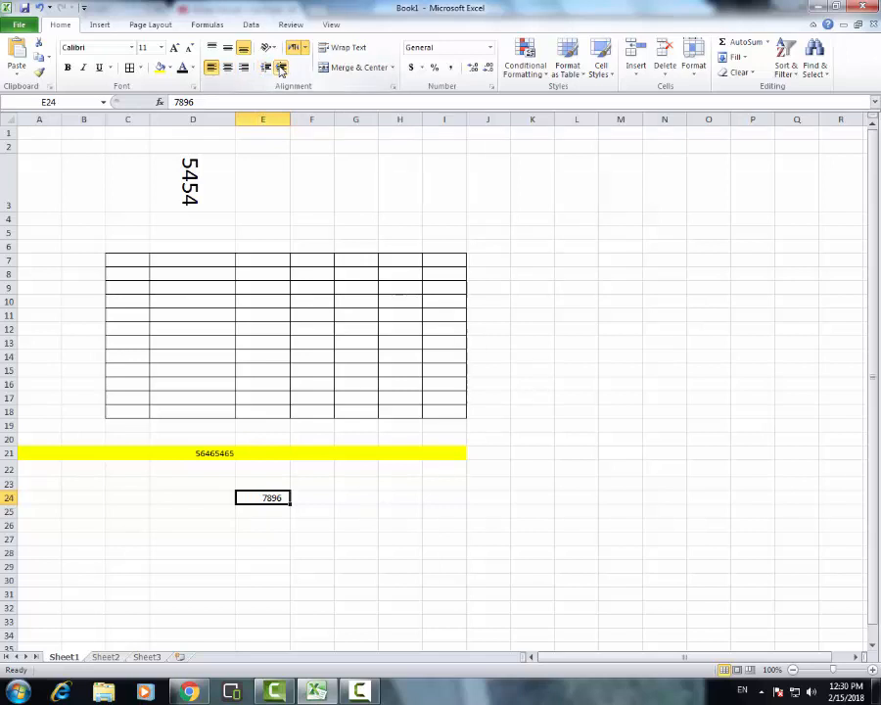
left_click(269, 68)
left_click(436, 486)
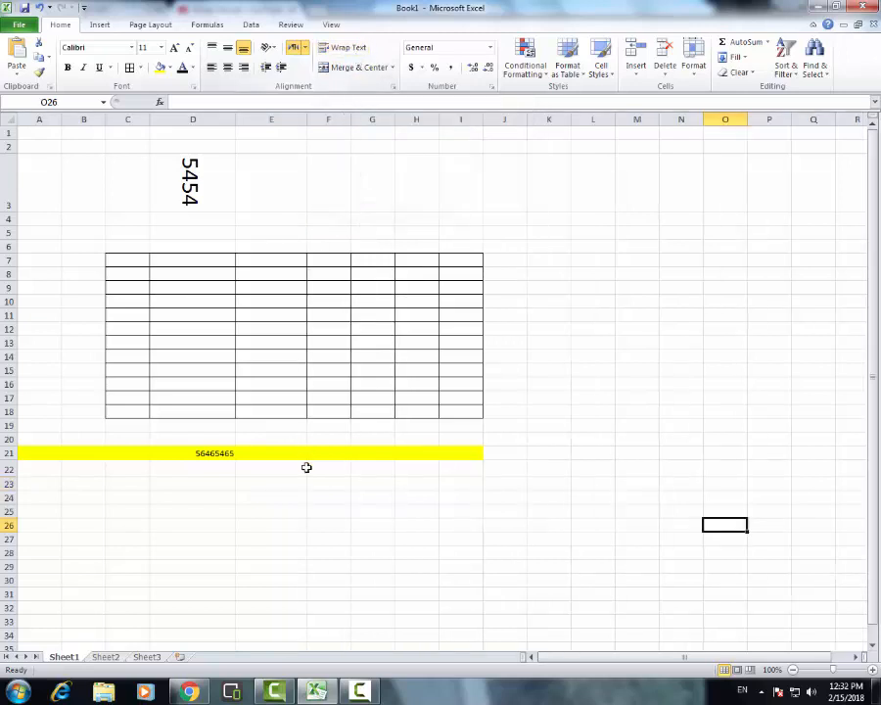
Enter the sample text hfghfghfgh in cell E23 and fghfggfhfghfghfghfg in the wrapped cell E25
left_click(273, 490)
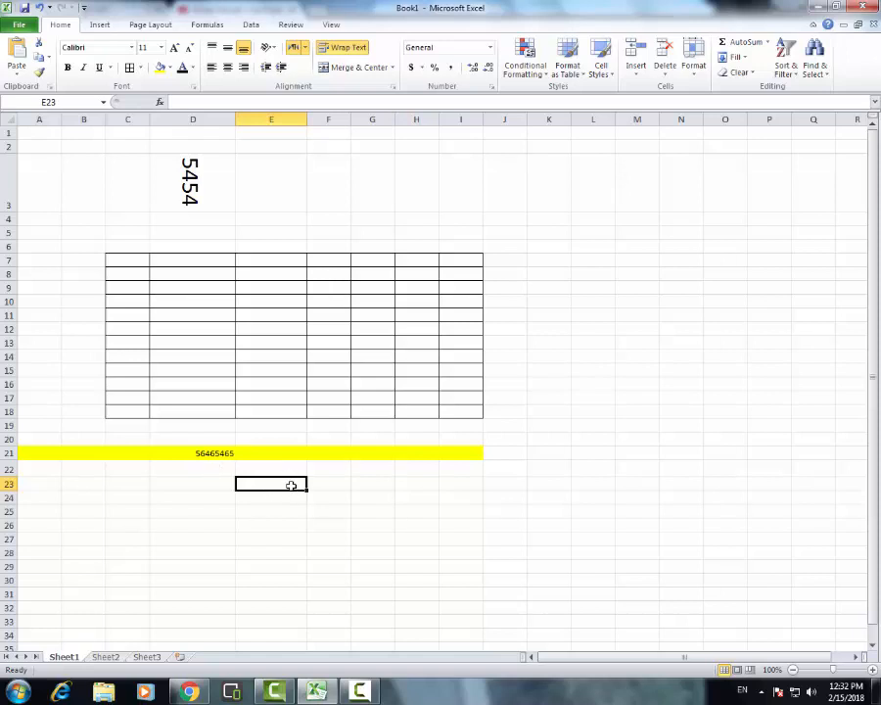
type("hfghfghfgh")
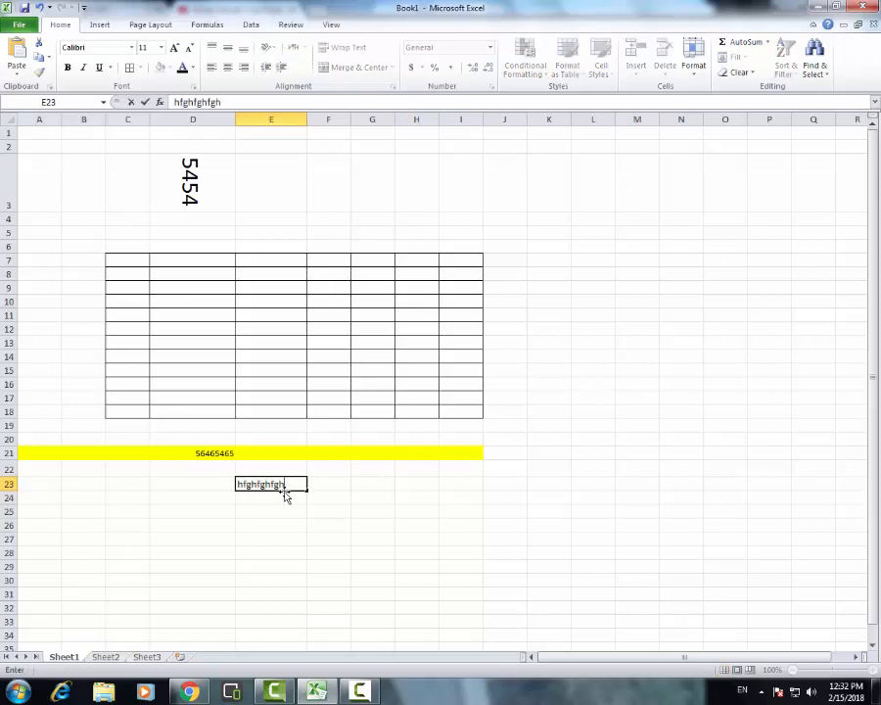
key("Return")
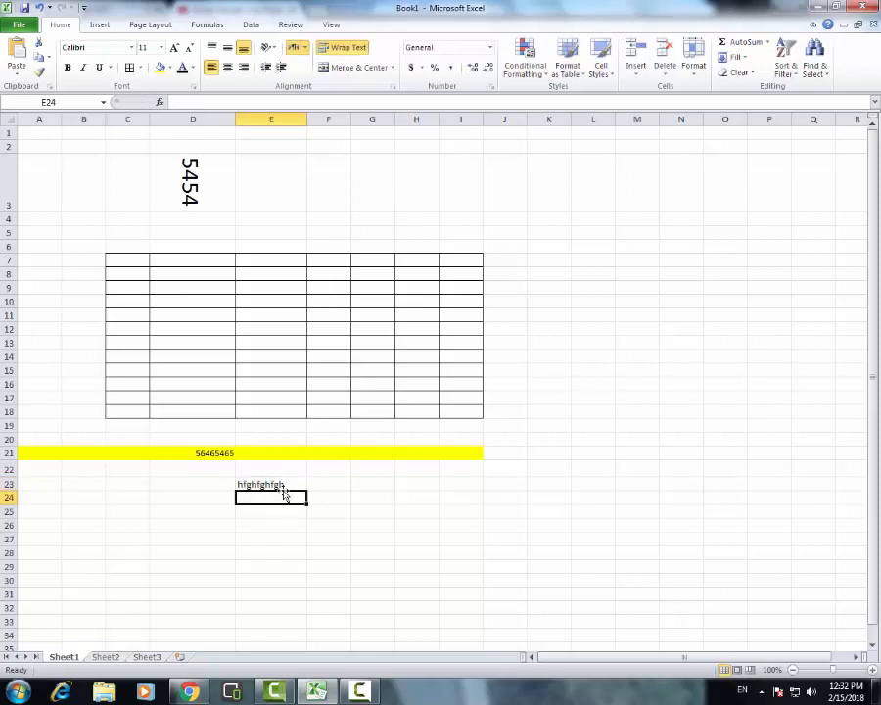
left_click(281, 510)
type("fghfg")
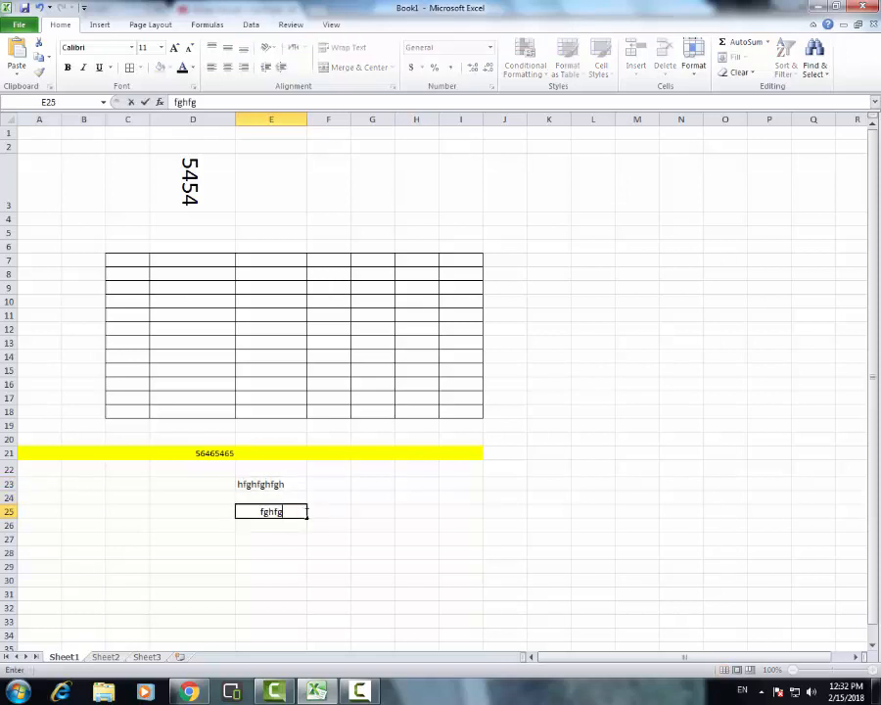
type("gfhfghfghfghfg")
left_click(315, 550)
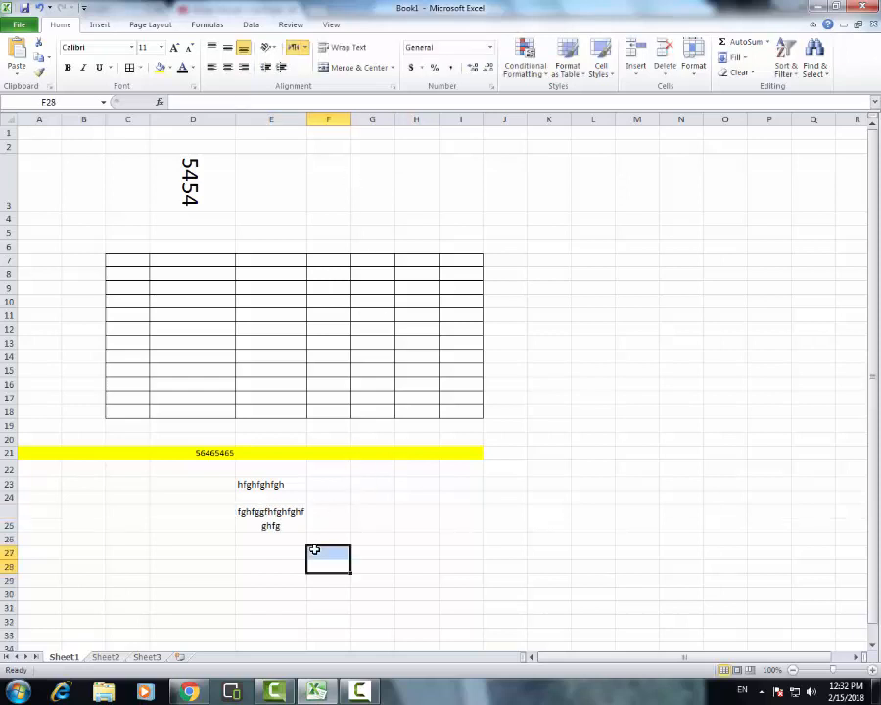
Narrow column E slightly to rewrap the long text in cell E25
left_click(302, 513)
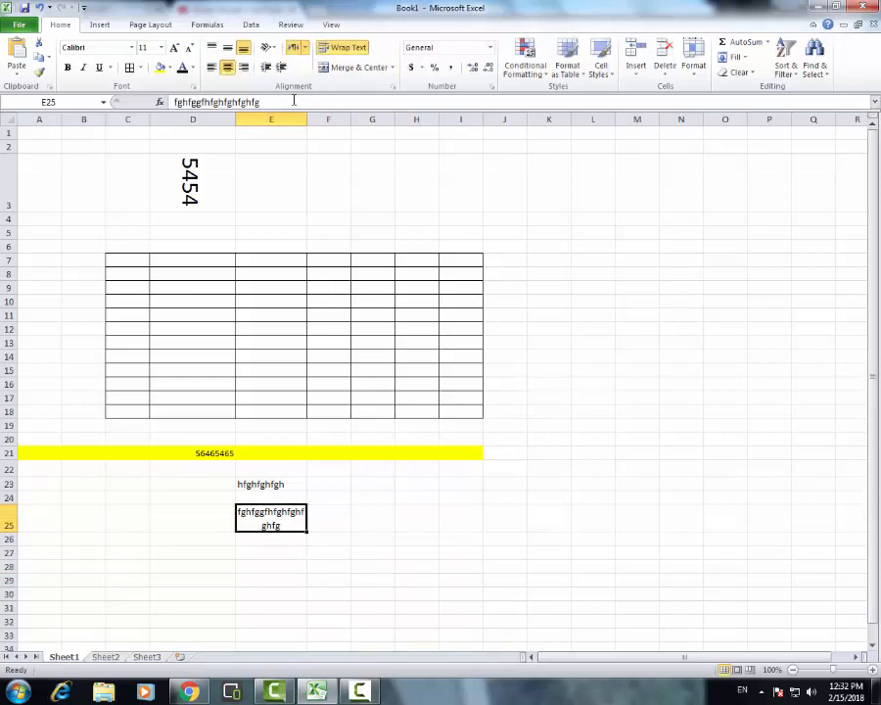
left_click_drag(306, 119, 304, 119)
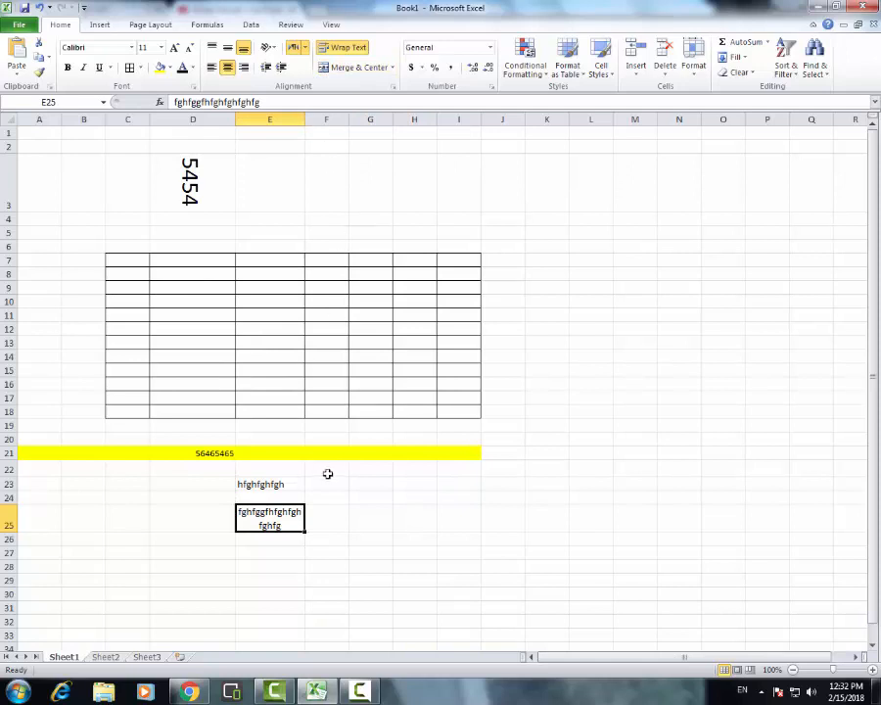
left_click(281, 487)
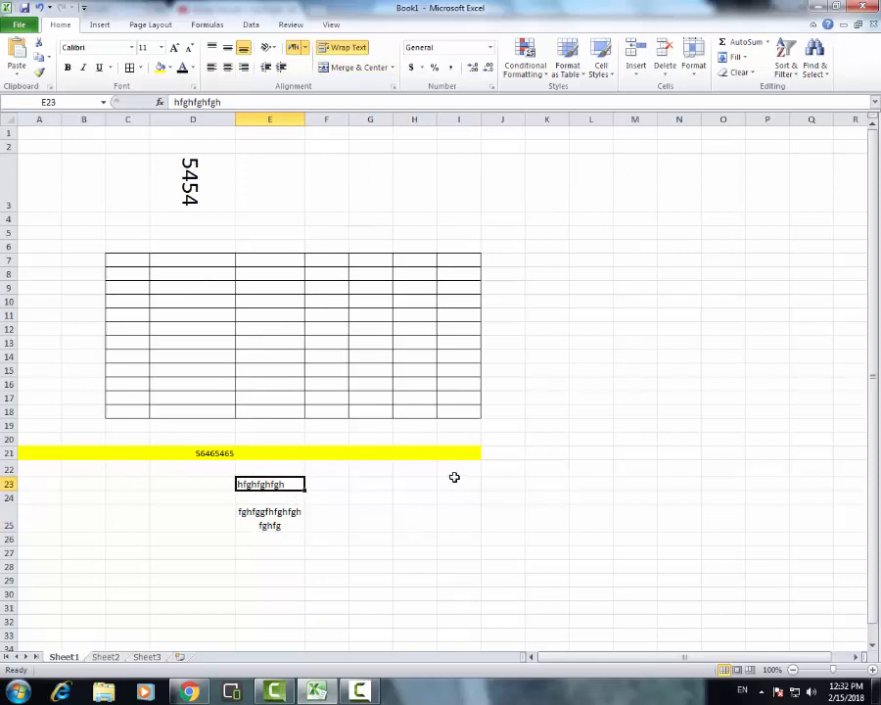
left_click(306, 117)
left_click(289, 536)
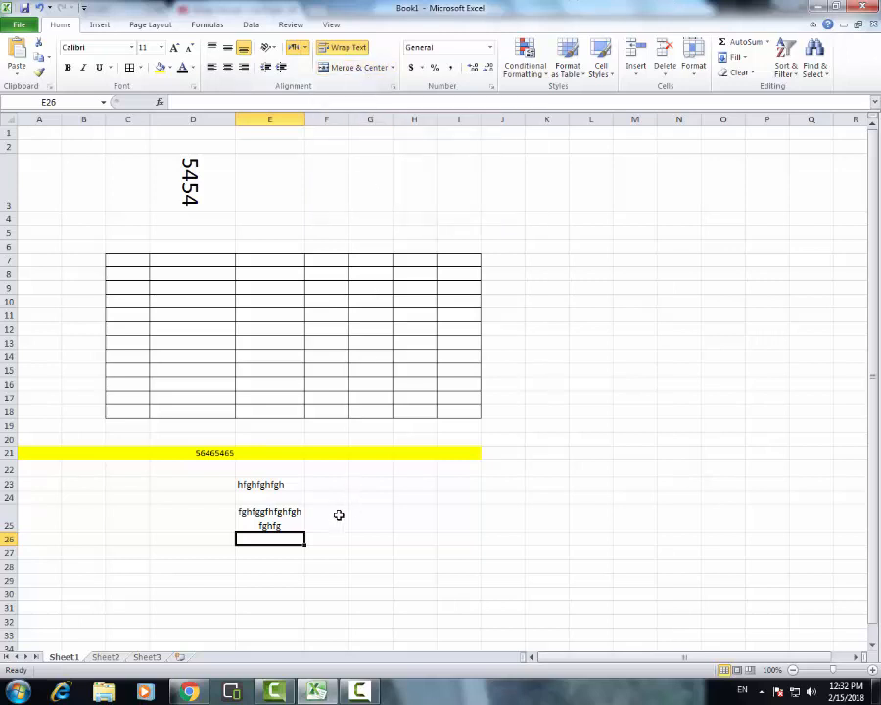
left_click(272, 555)
Enter the numbers 45566 in cell D25, 877987 in D24 and 878 in D23
left_click(192, 520)
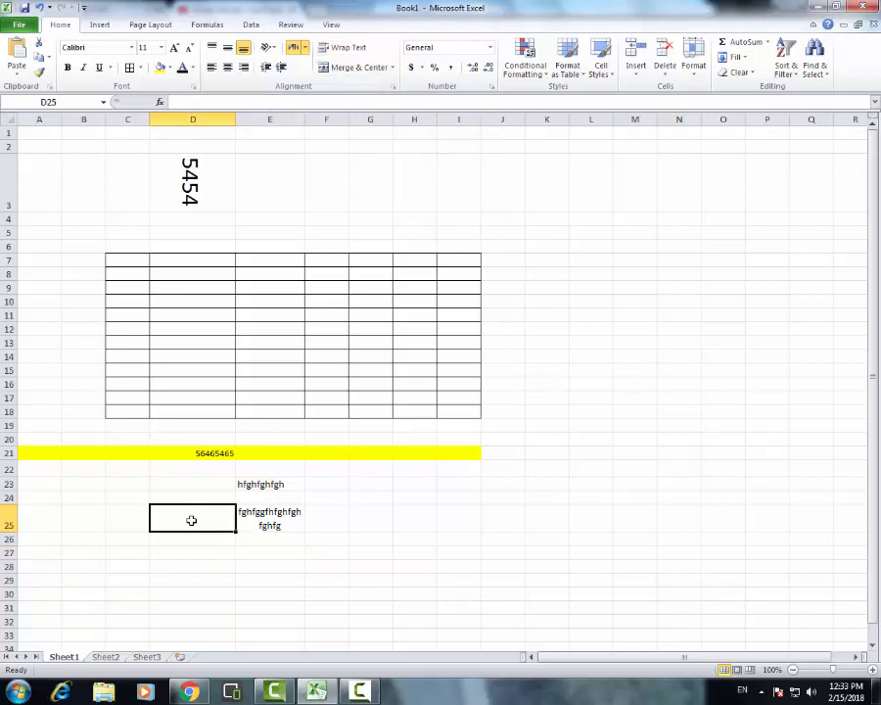
type("45566")
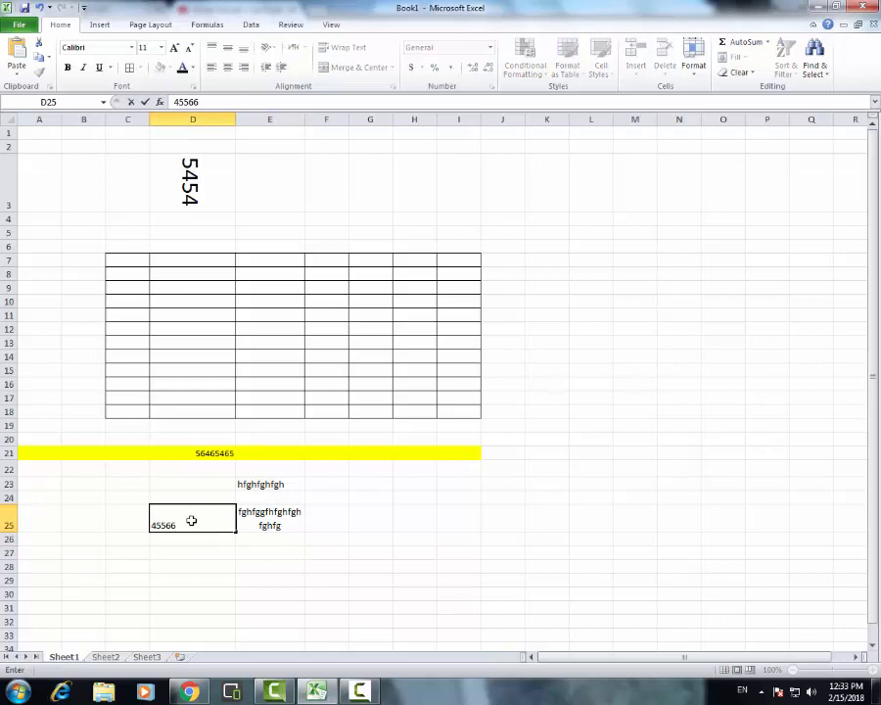
left_click(196, 495)
type("877987")
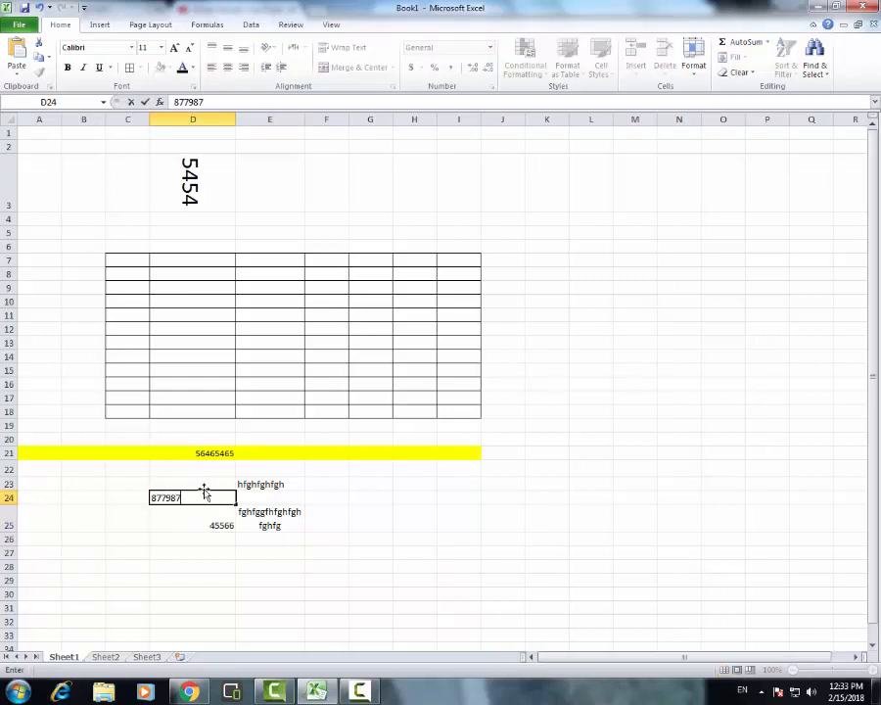
left_click(208, 483)
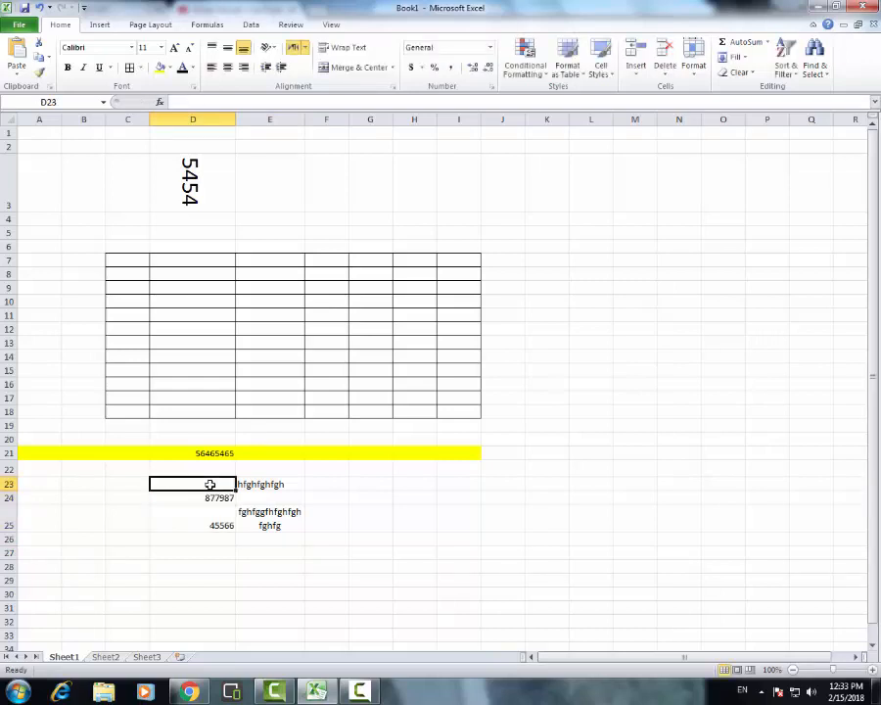
type("878")
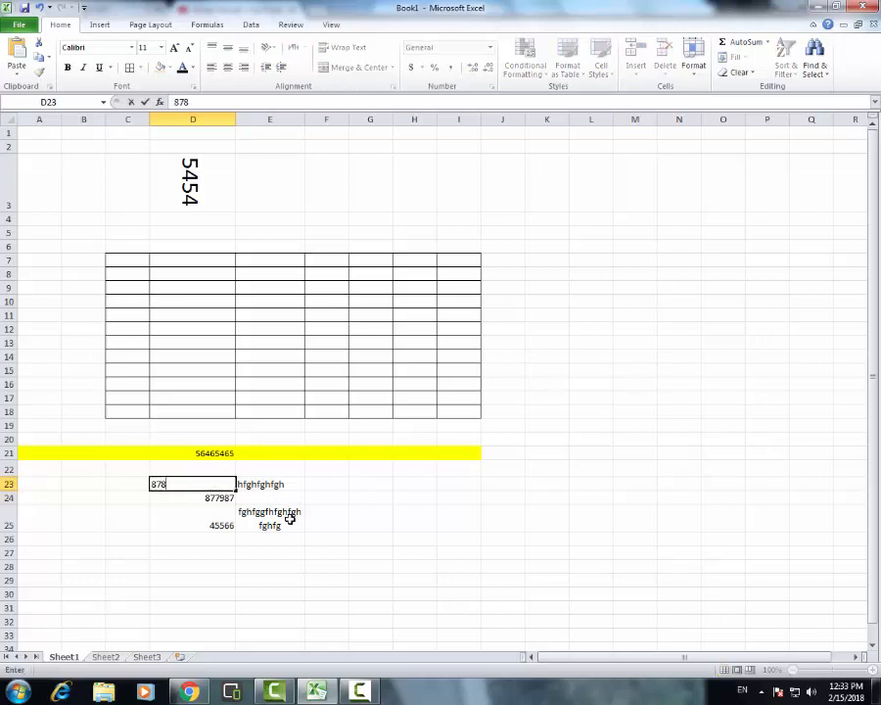
left_click(355, 552)
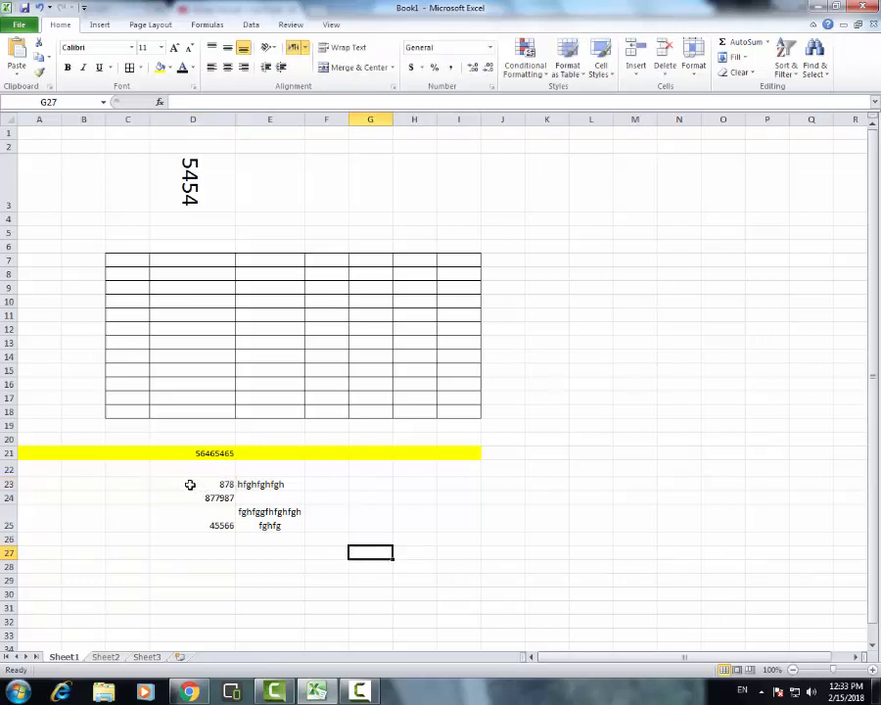
Try Merge & Center on cells D23:E23, accepting the loss of the second value, and undo the merge
left_click_drag(189, 484, 274, 484)
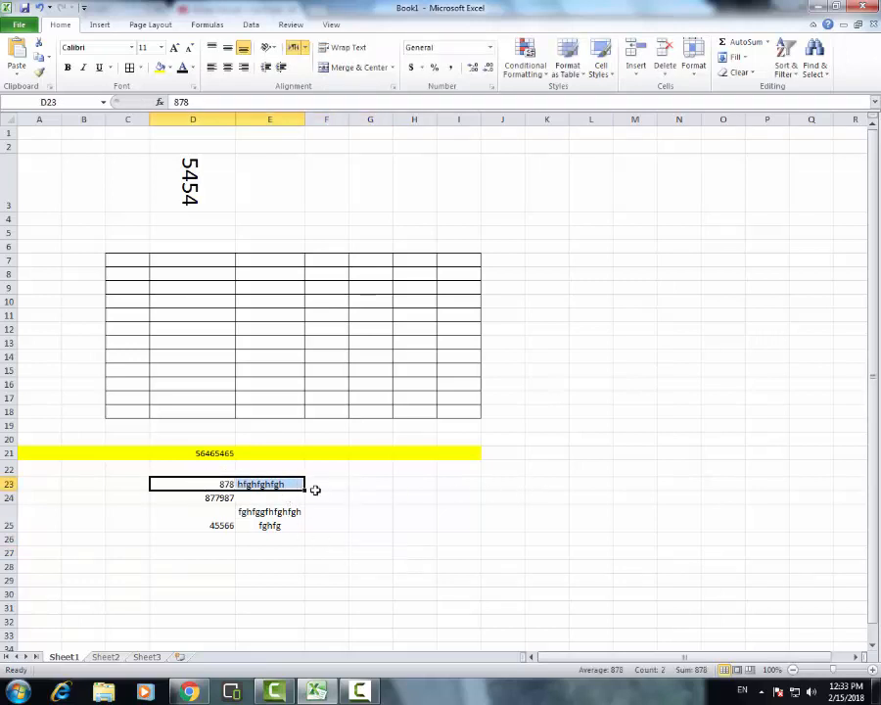
left_click(365, 68)
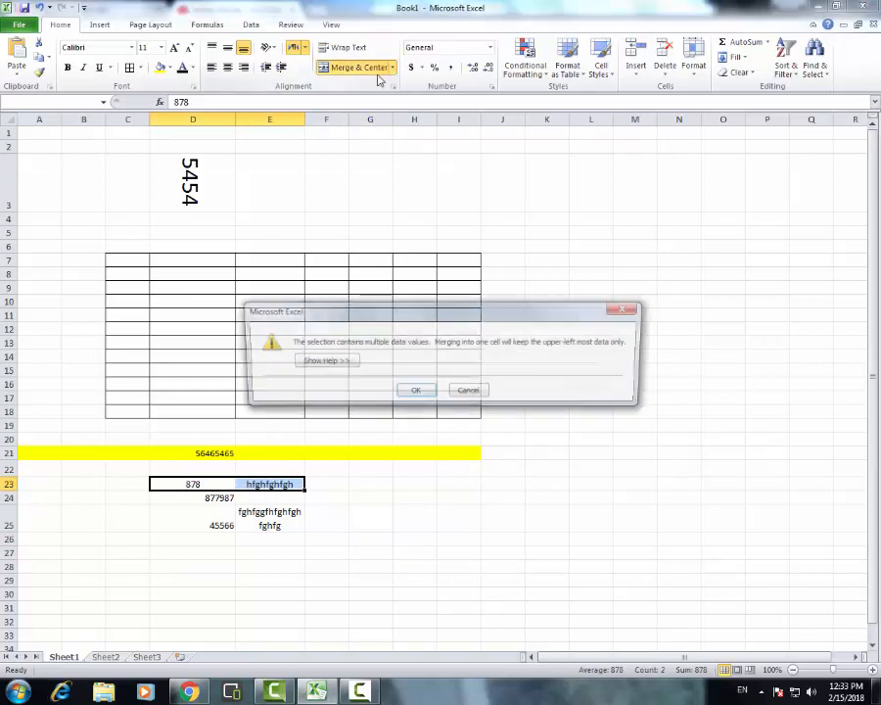
left_click(415, 392)
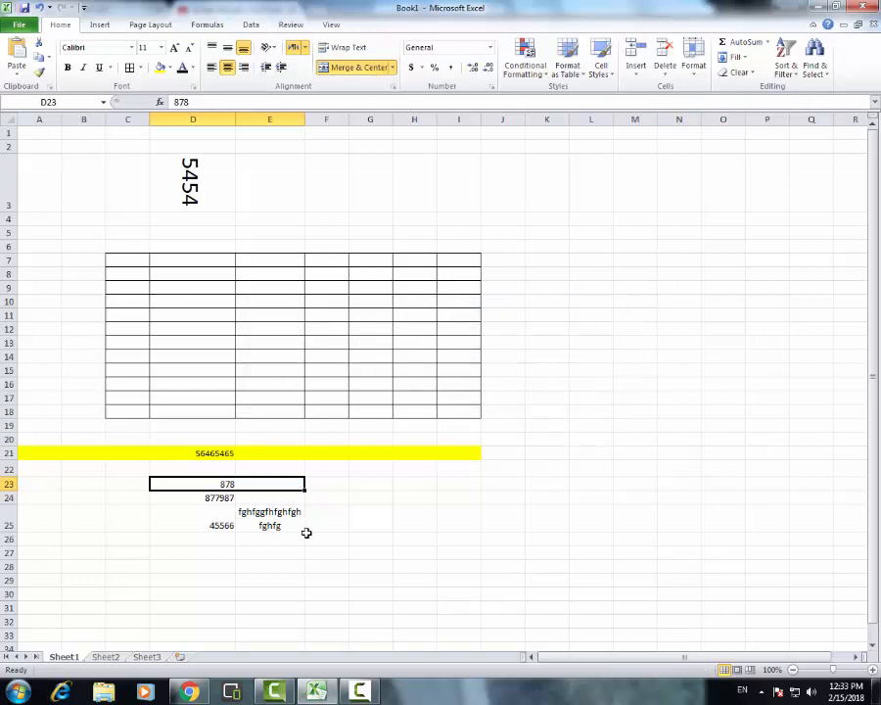
key("ctrl+z")
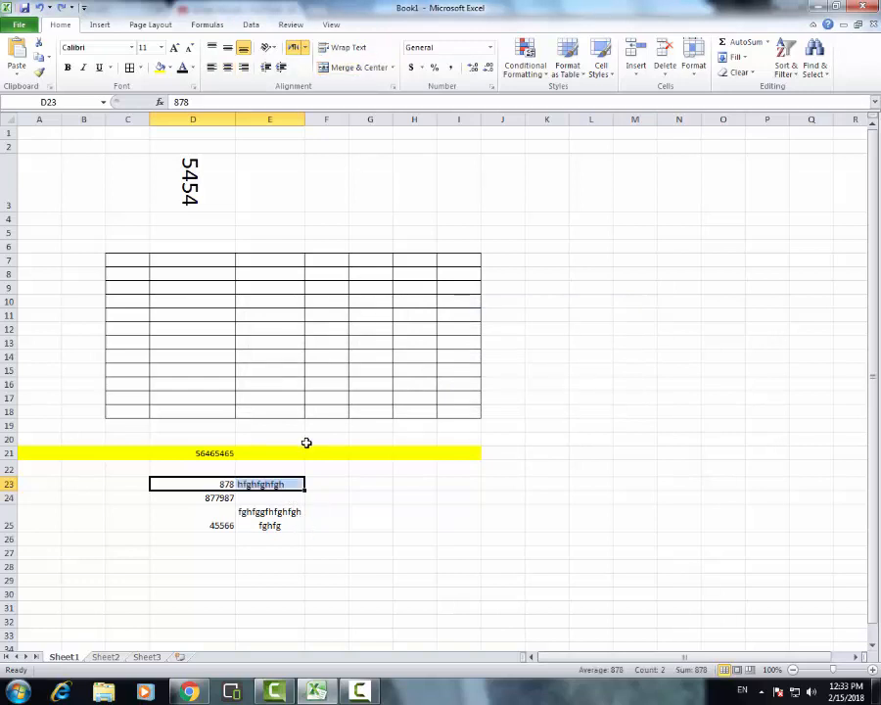
left_click(334, 591)
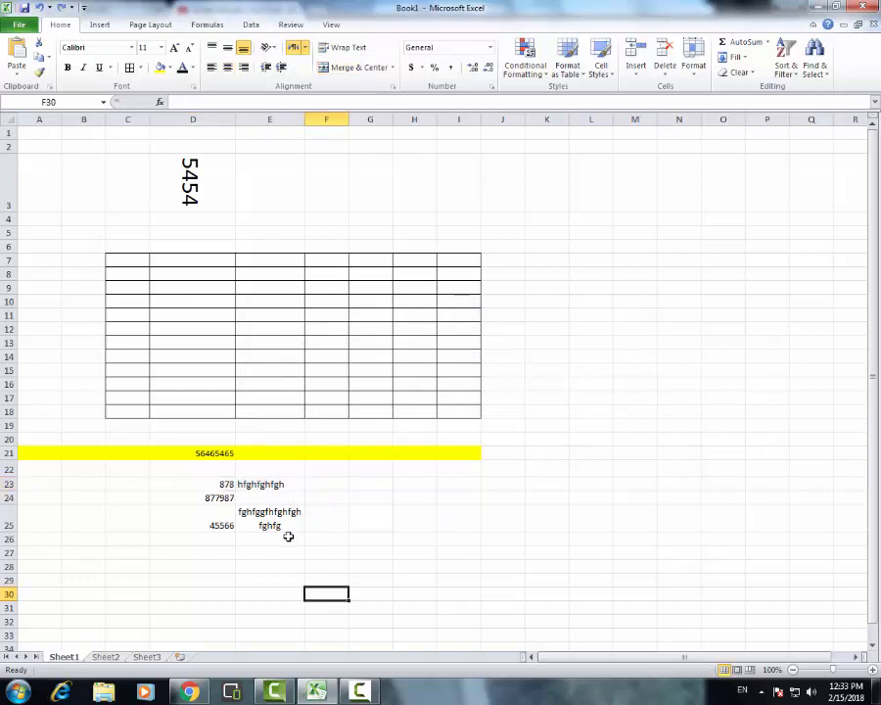
Apply Merge Across to cells E23:E26
left_click_drag(286, 535, 279, 482)
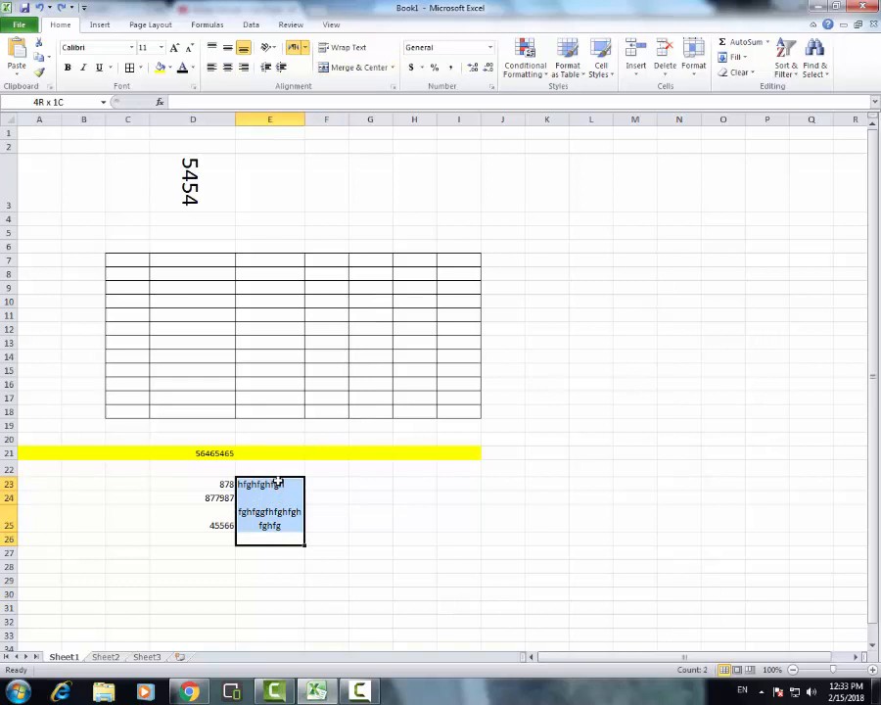
left_click(393, 67)
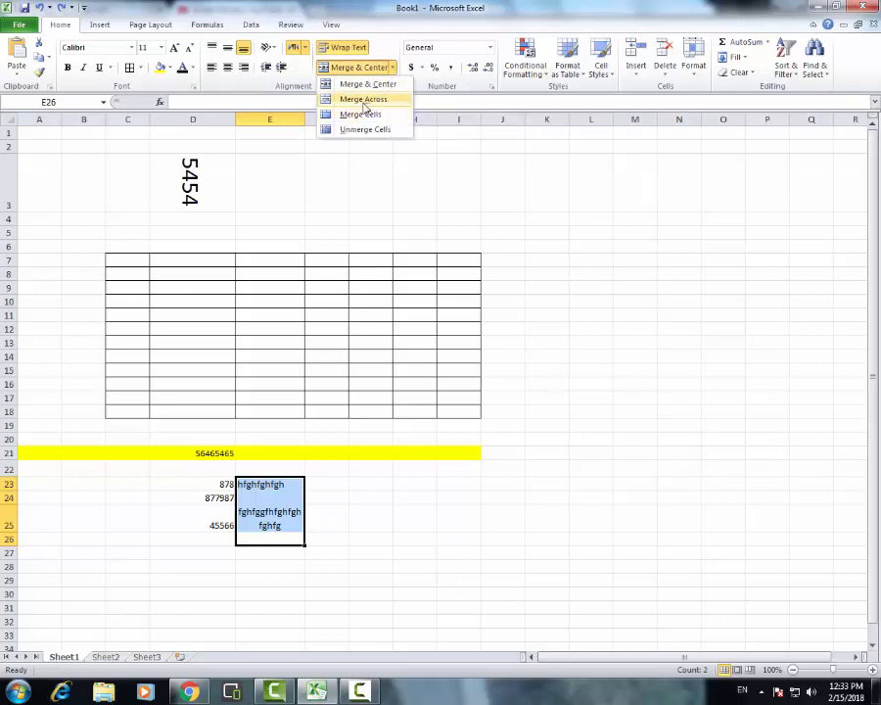
left_click(380, 107)
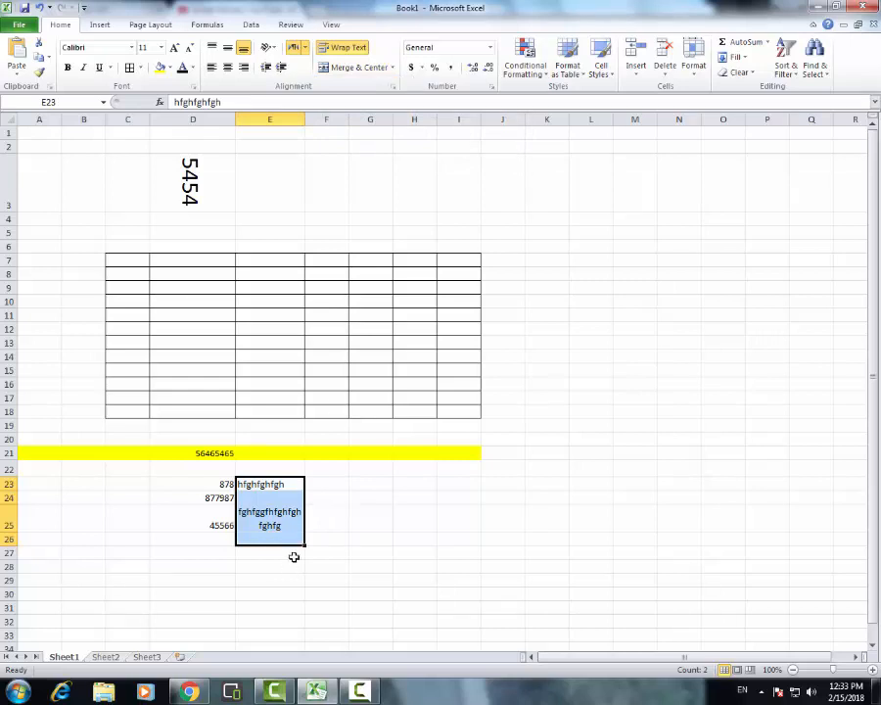
left_click(300, 529)
Merge and center cells E23:E26, keeping only the uppermost value, and unmerge them again
left_click_drag(284, 482, 267, 534)
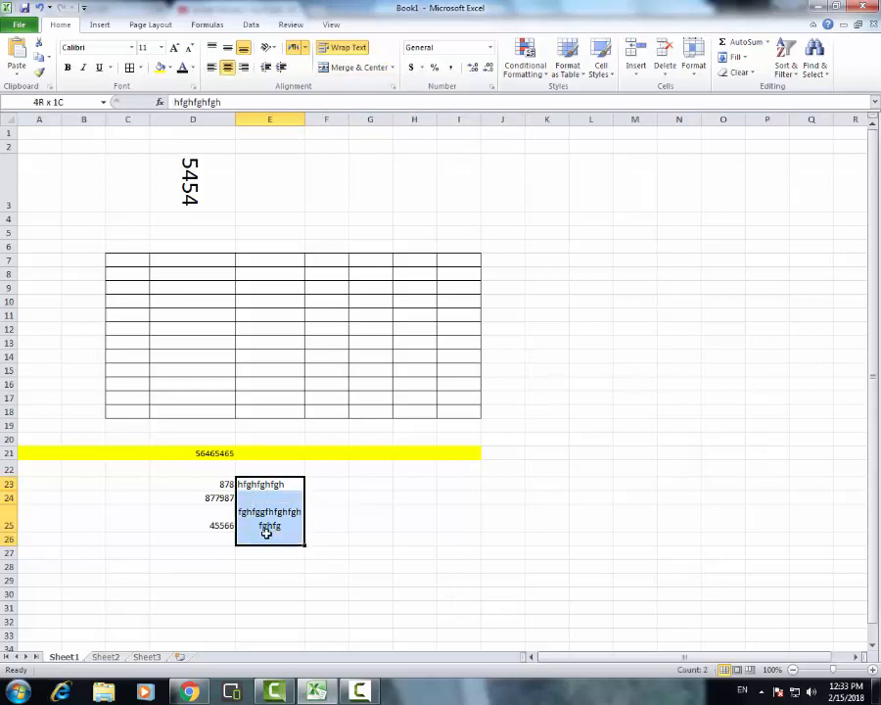
left_click(355, 68)
left_click(411, 391)
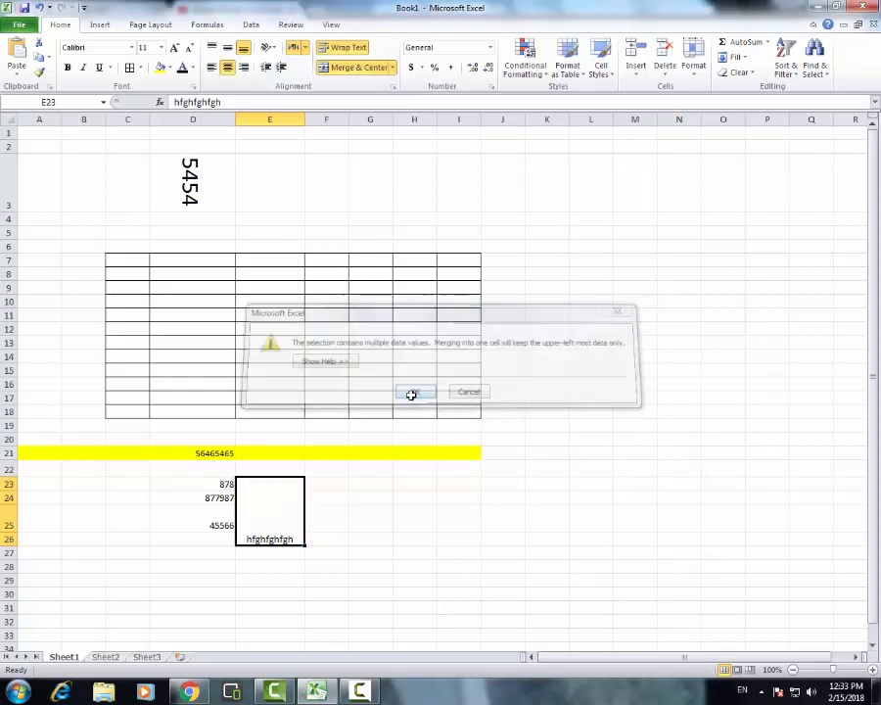
left_click(386, 68)
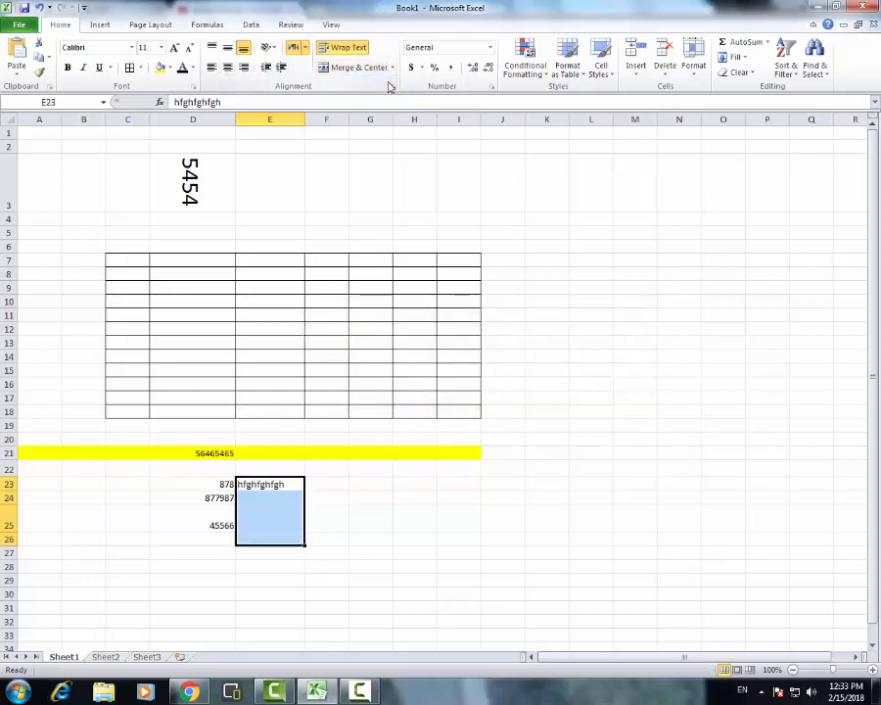
Try Merge Across and Merge Cells on cells E23:E26, and unmerge them again
left_click(391, 68)
left_click(372, 101)
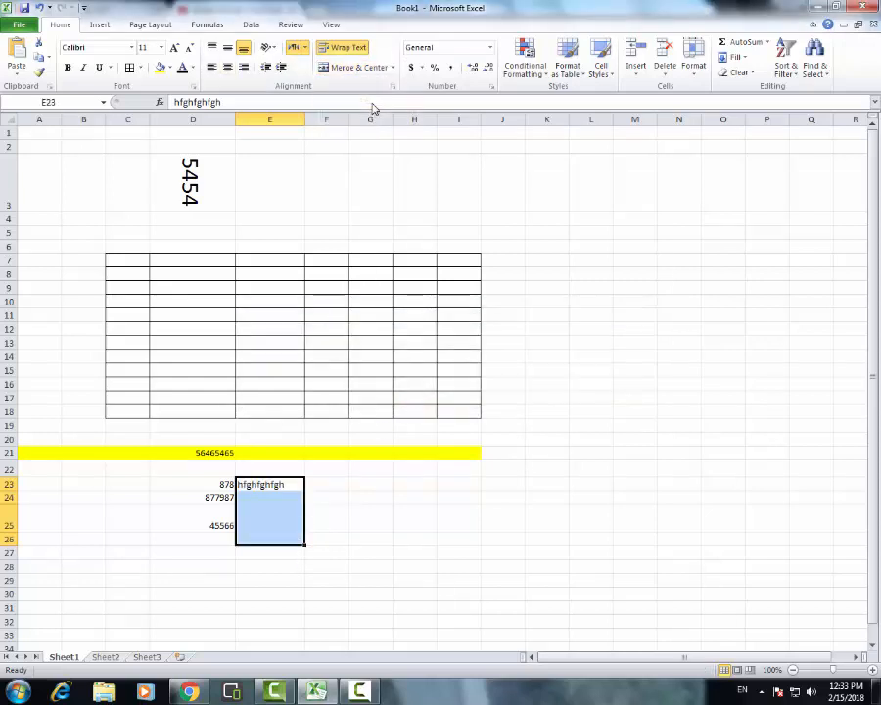
left_click(392, 68)
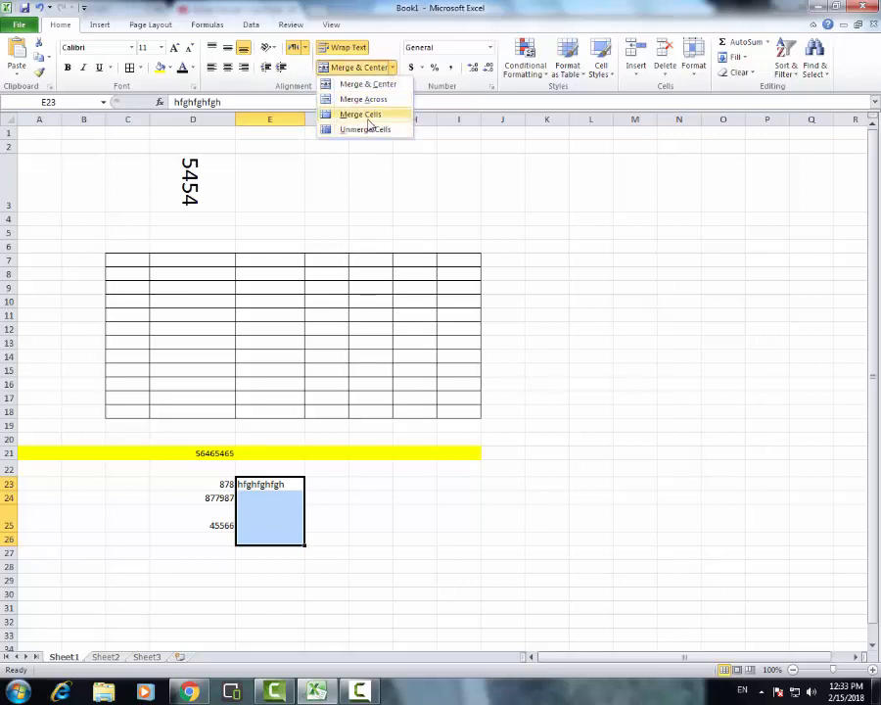
left_click(363, 114)
left_click(392, 68)
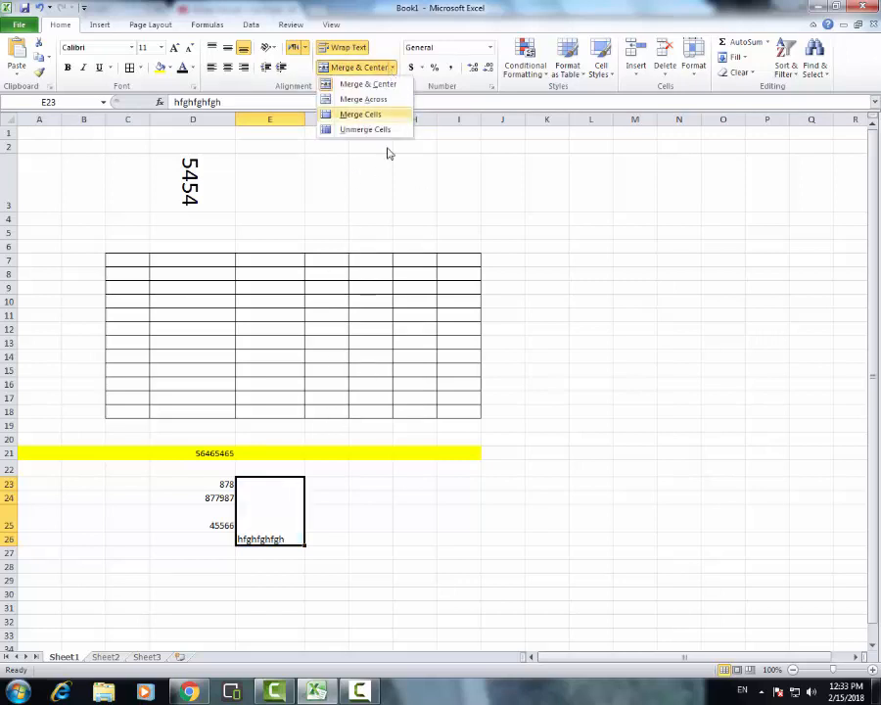
left_click(369, 130)
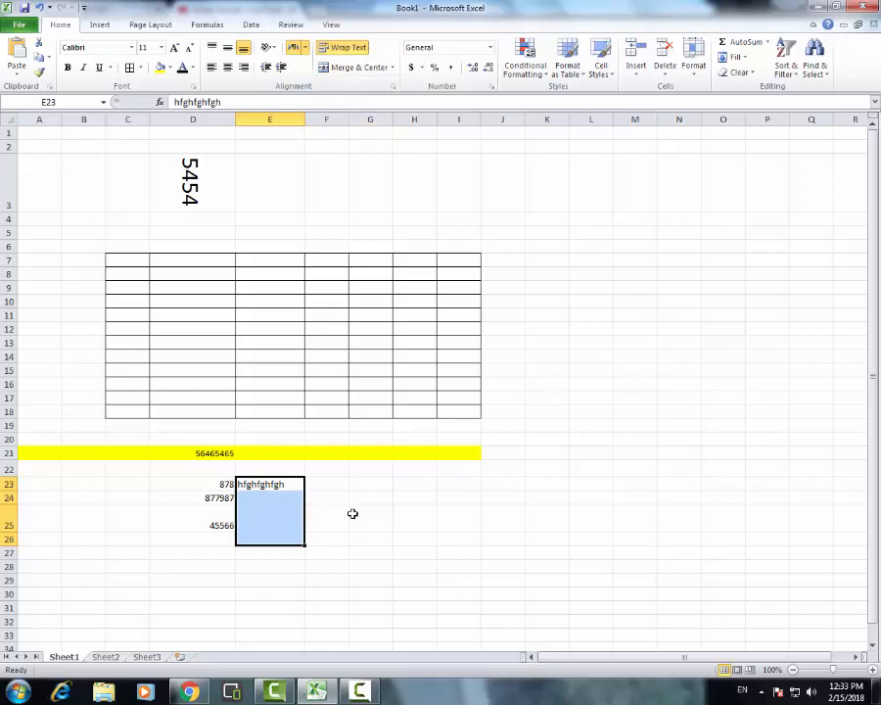
left_click(259, 519)
left_click(196, 484)
left_click_drag(196, 484, 262, 482)
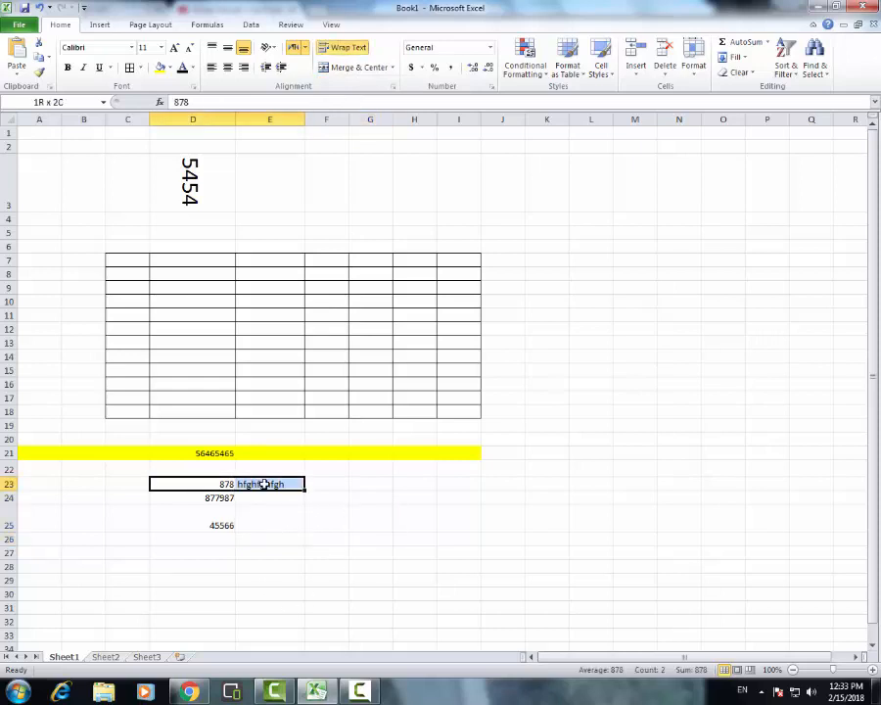
left_click(592, 450)
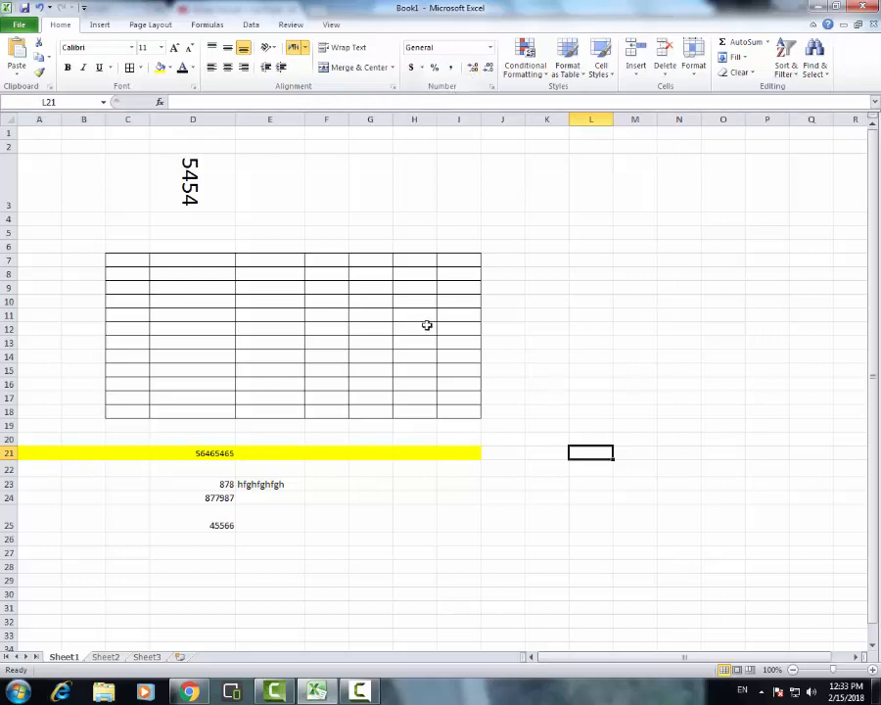
Apply the Currency number format to the empty cell F25
left_click(328, 518)
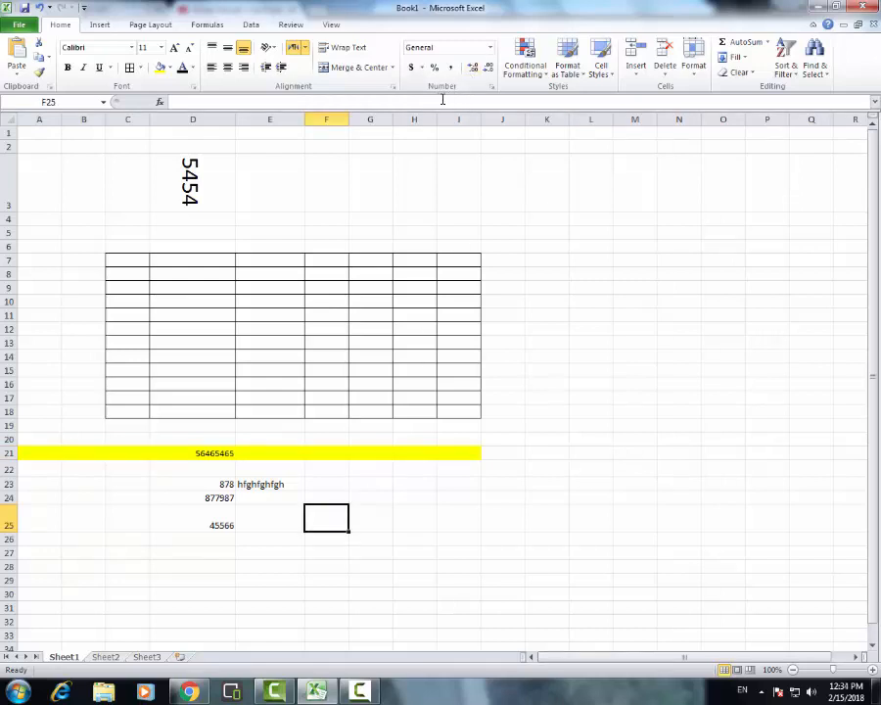
left_click(490, 47)
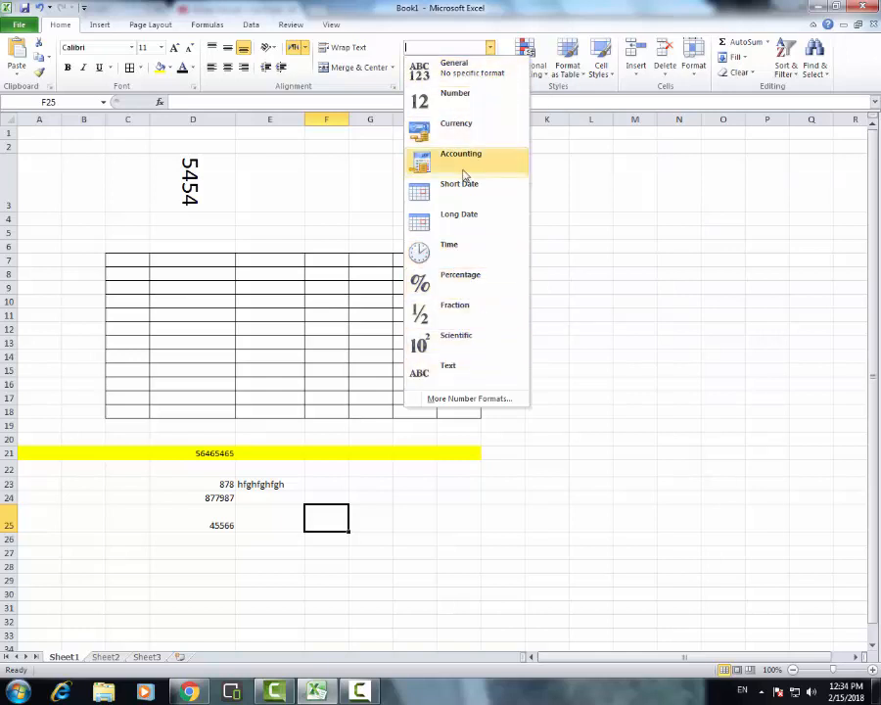
left_click(475, 130)
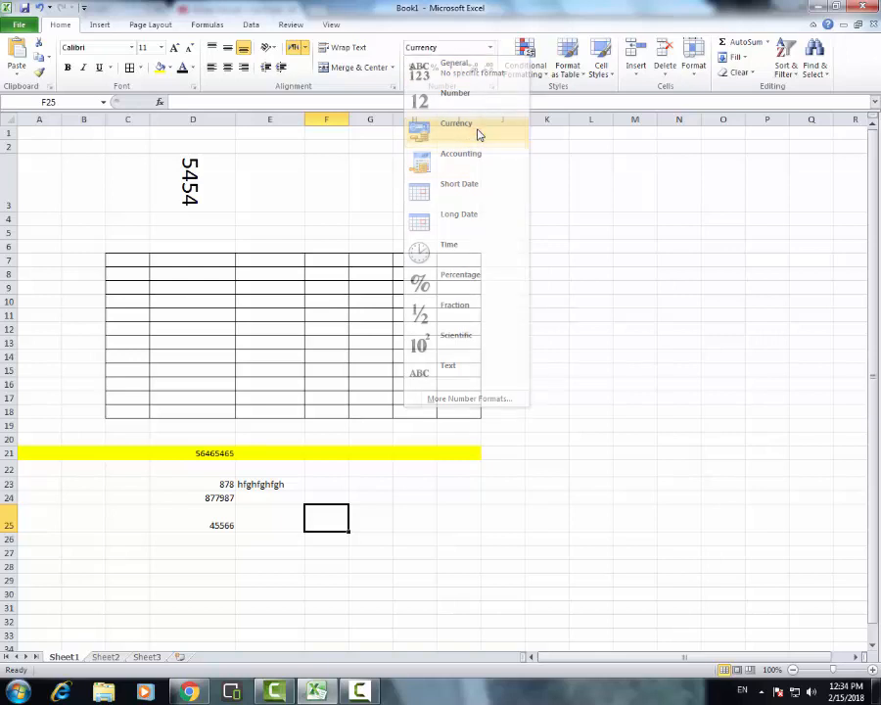
Enter 5 in cell G25 and give it the dollar accounting number format
left_click(379, 515)
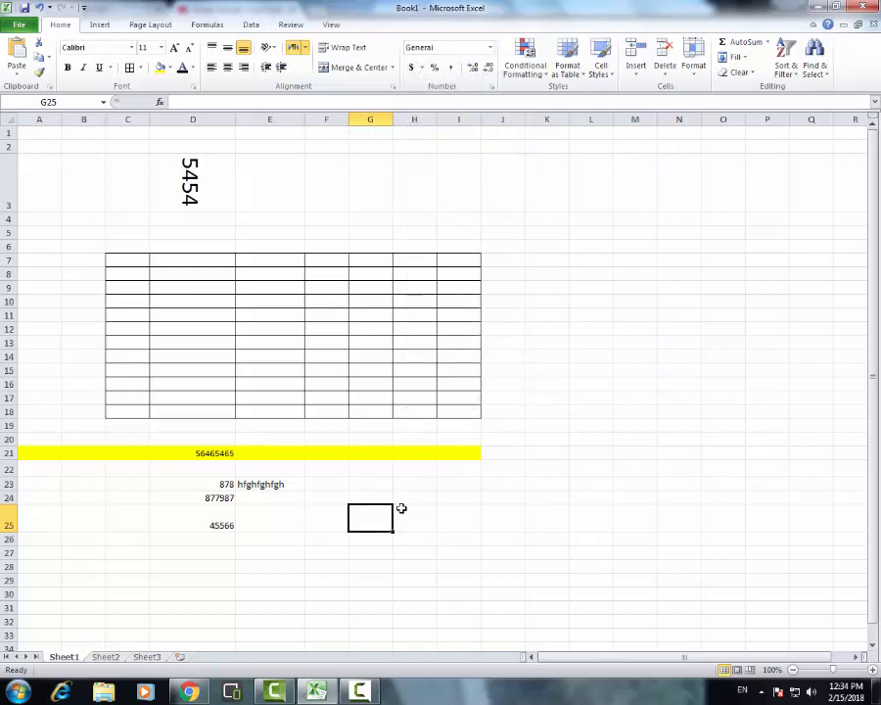
type("5")
left_click(447, 509)
left_click(387, 529)
left_click(413, 68)
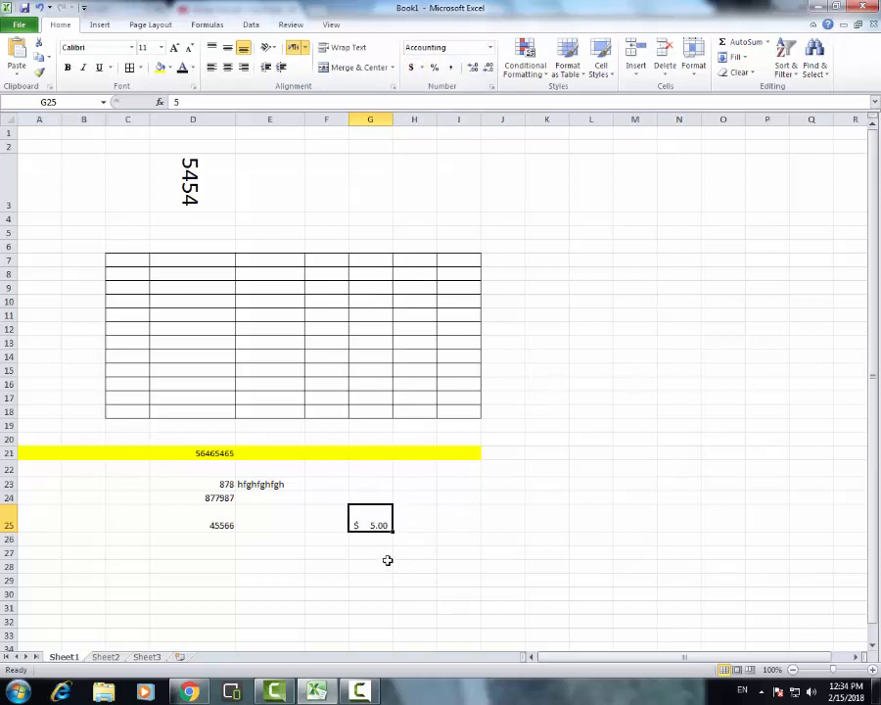
Try the None symbol in the additional accounting format options for cell G25 and discard the change
left_click(421, 68)
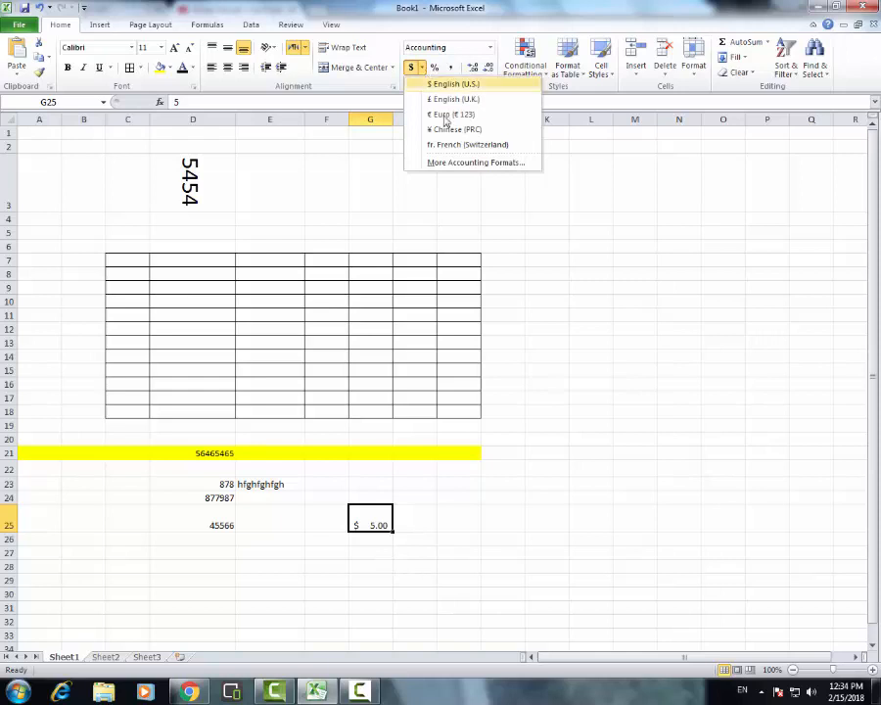
left_click(464, 162)
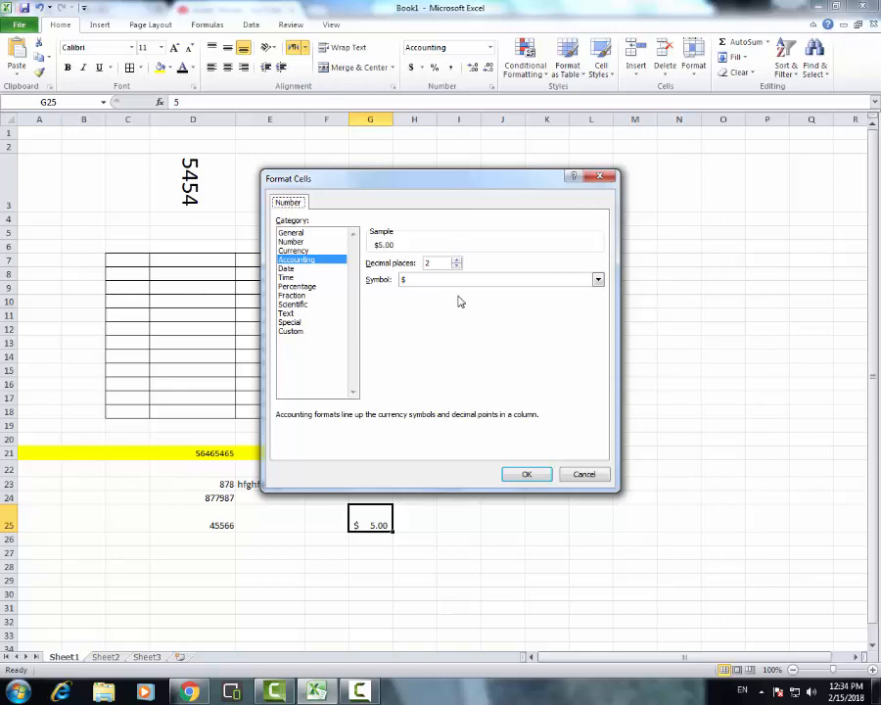
left_click(438, 280)
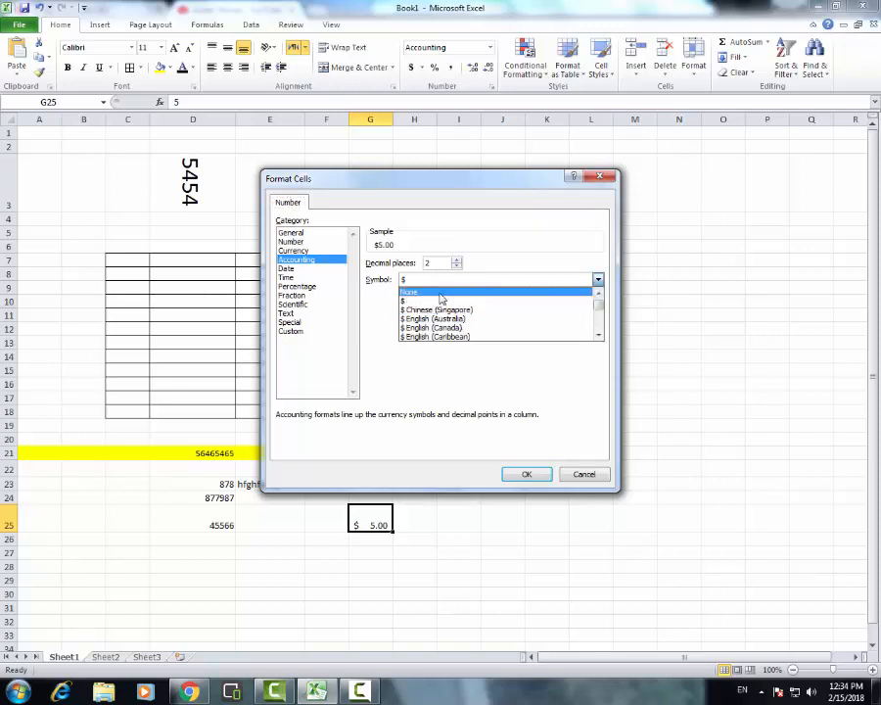
left_click(440, 293)
left_click(588, 475)
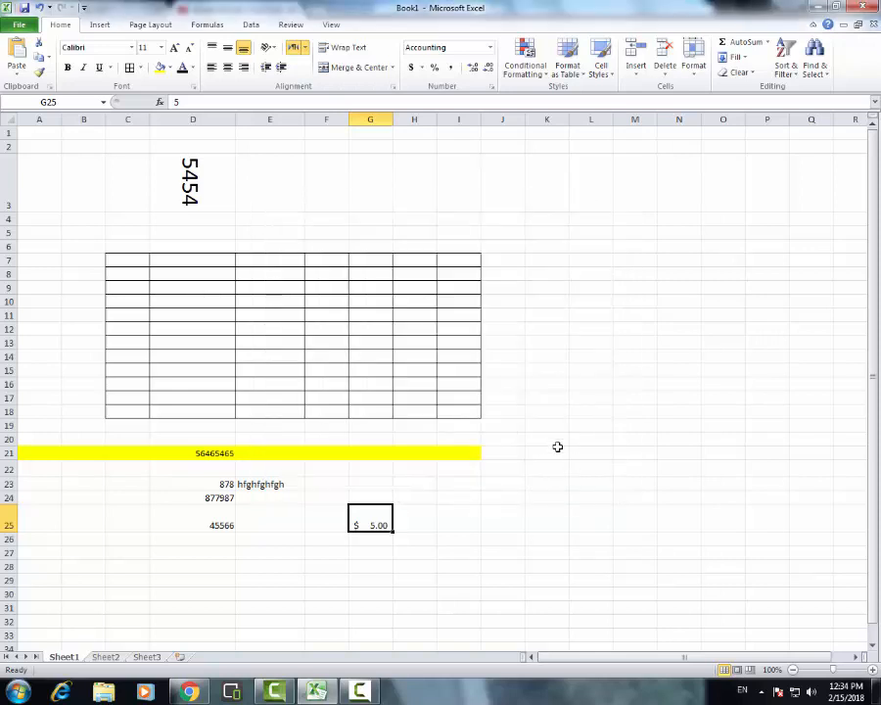
left_click(455, 520)
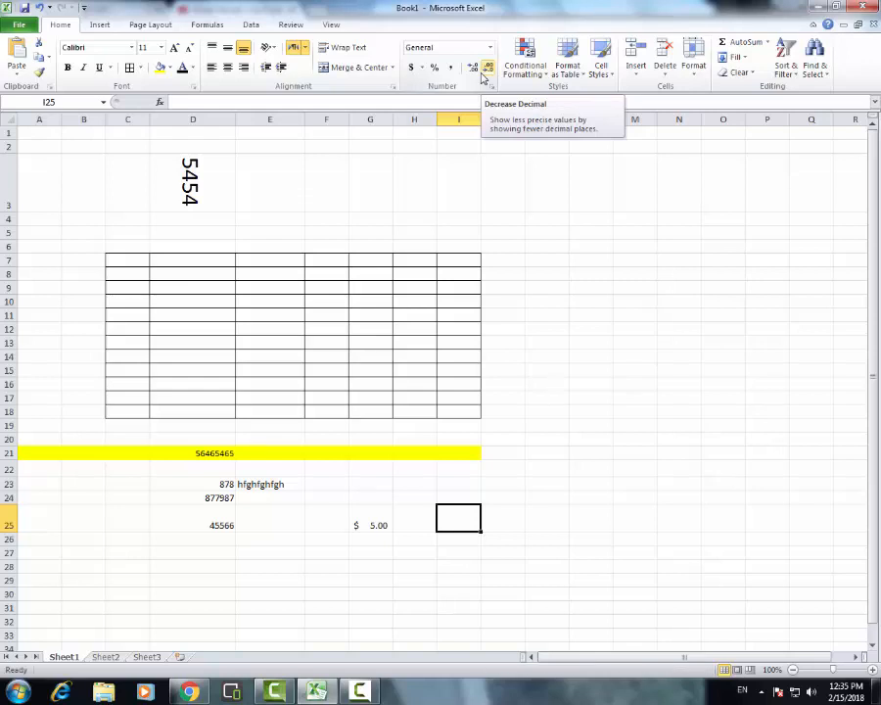
left_click(605, 201)
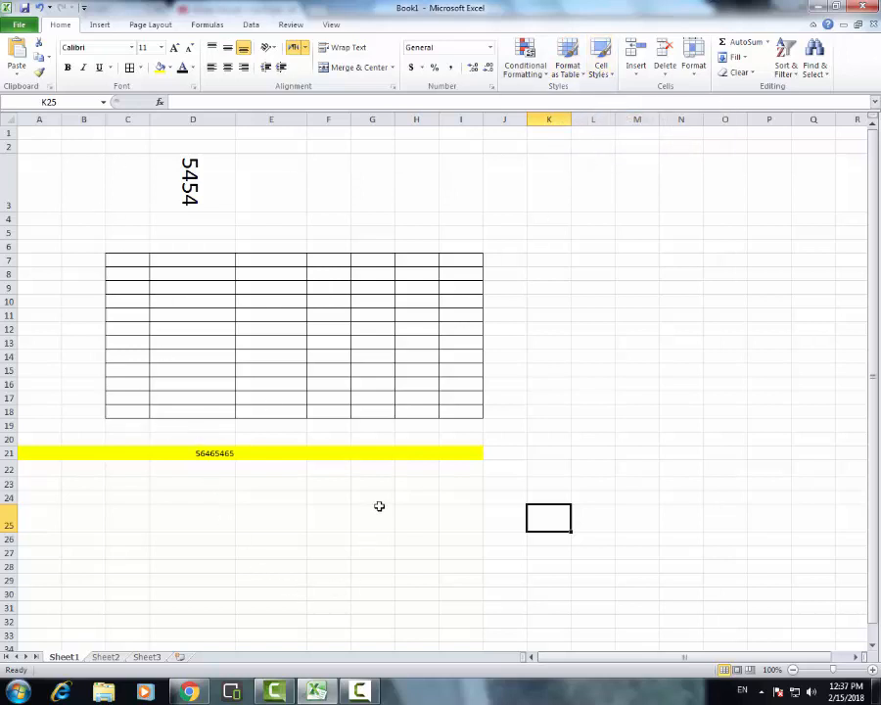
Fill row 22 with sample text: sdfdsfsa in I22, dsfsda in F22, sdafs in D22, asdfads in B22 and dsafs in A22
left_click_drag(460, 470, 43, 468)
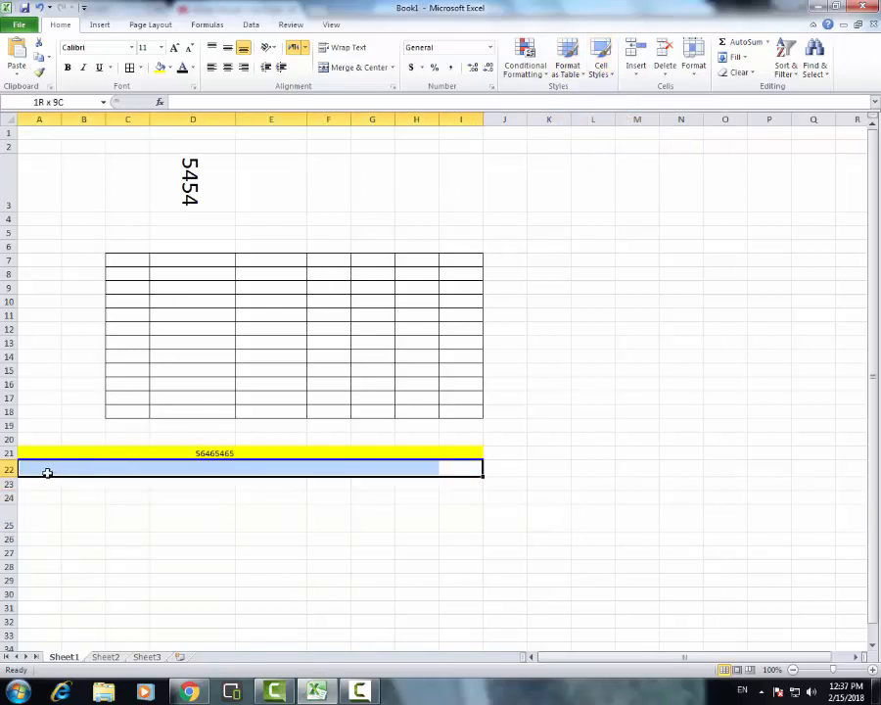
type("sdfdsfsa")
left_click(320, 467)
type("dsf")
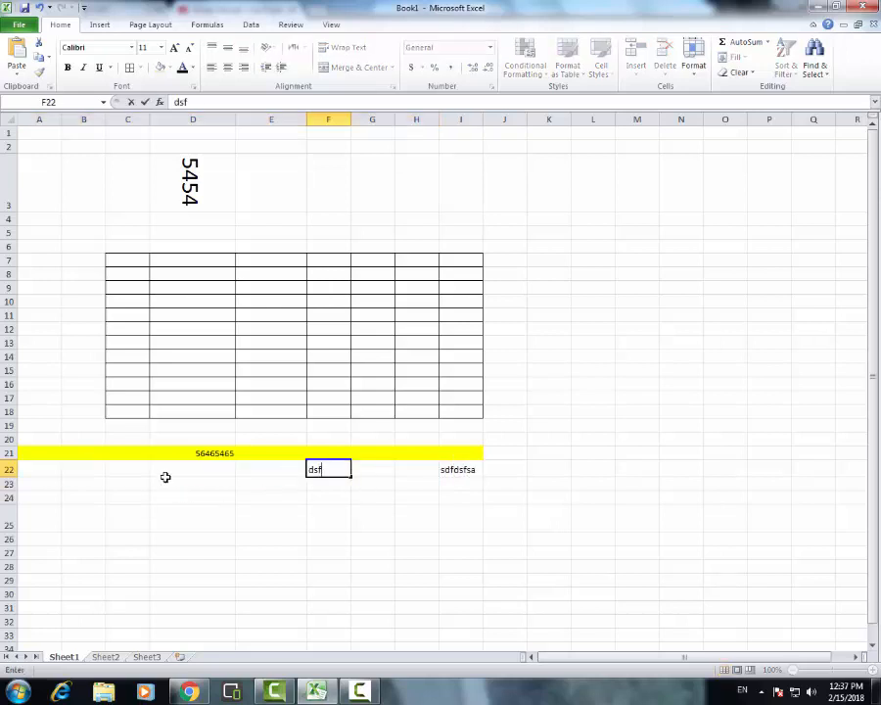
type("sda")
left_click(166, 475)
type("sdafs")
left_click(101, 470)
type("asdfads")
left_click(54, 471)
type("dsafs")
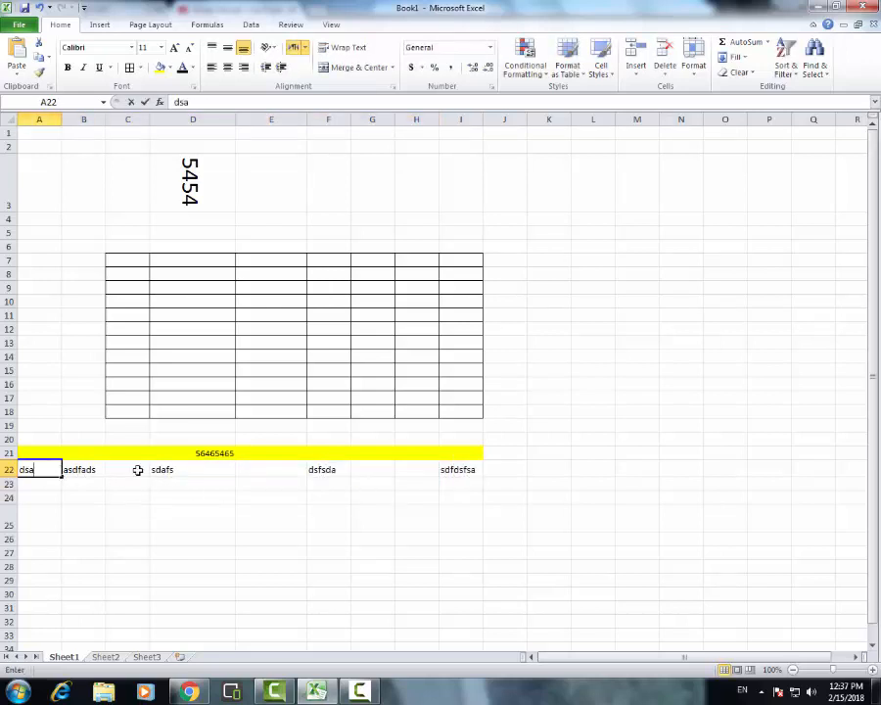
left_click(318, 494)
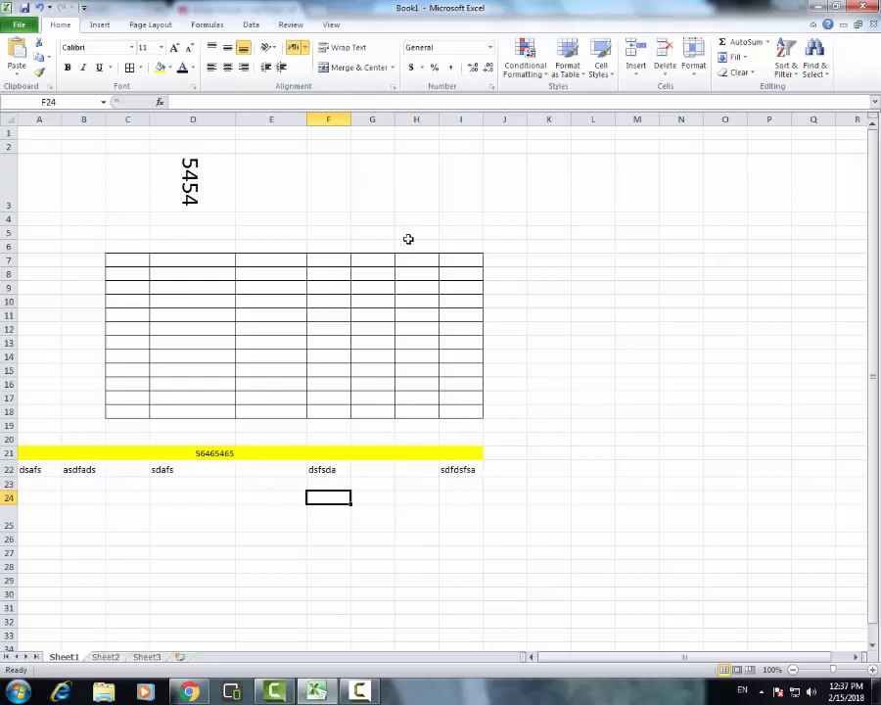
Format cells A22:I22 as a table with the purple Dark table style, adding a generated header row
left_click_drag(468, 472, 5, 470)
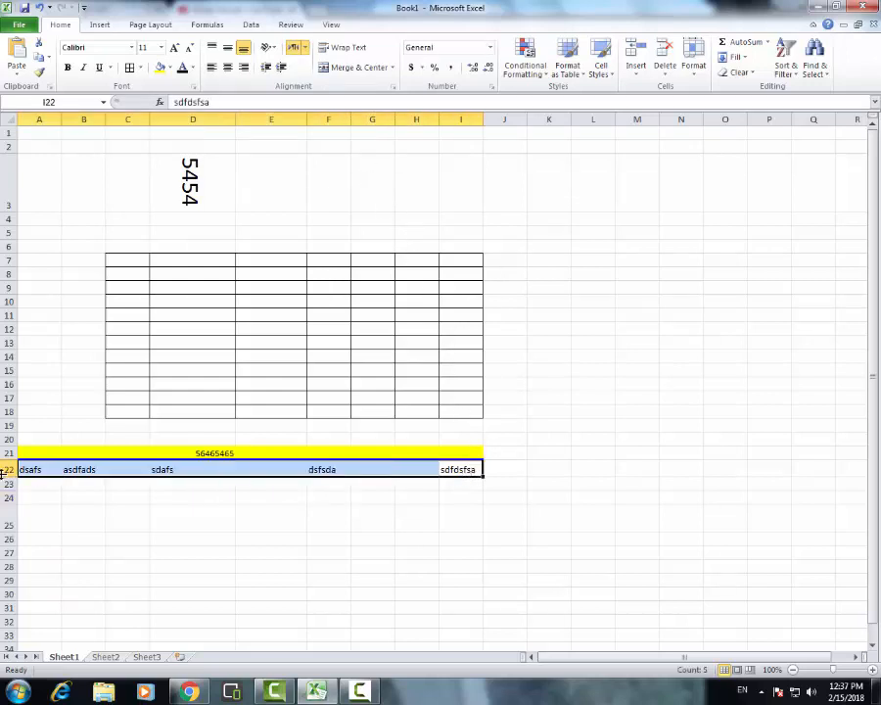
left_click(568, 61)
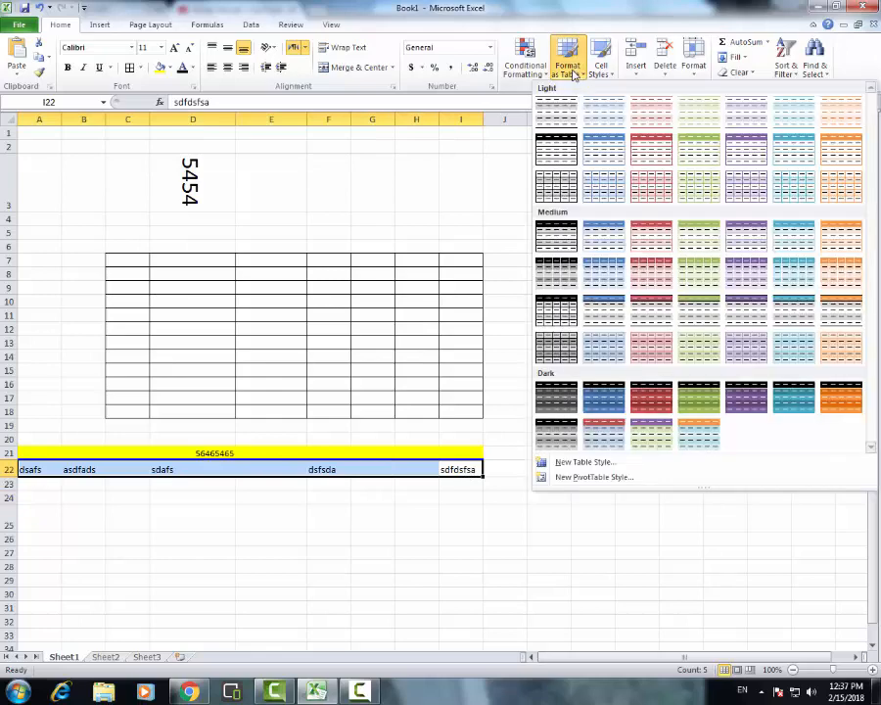
left_click(744, 396)
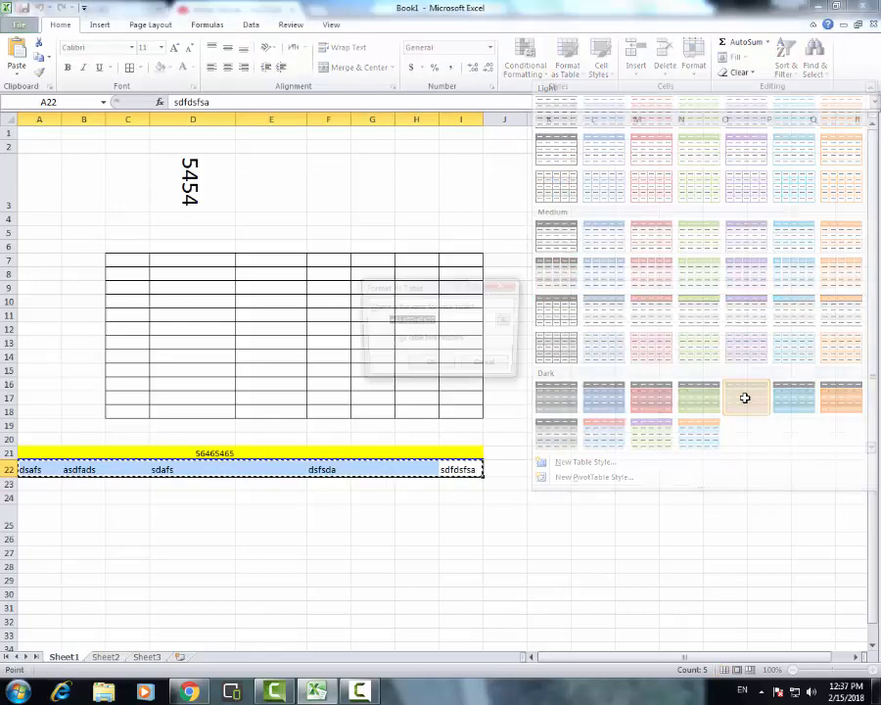
left_click(431, 369)
left_click(397, 551)
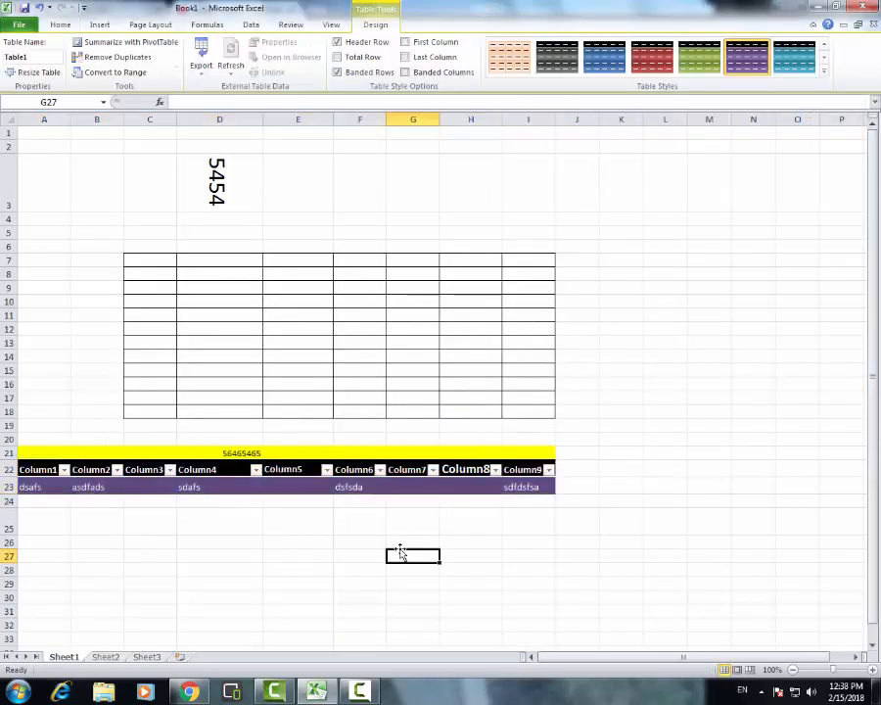
Insert the text dsfdsfasa into the middle of the table's first column header in cell A22
left_click(209, 496)
left_click(76, 487)
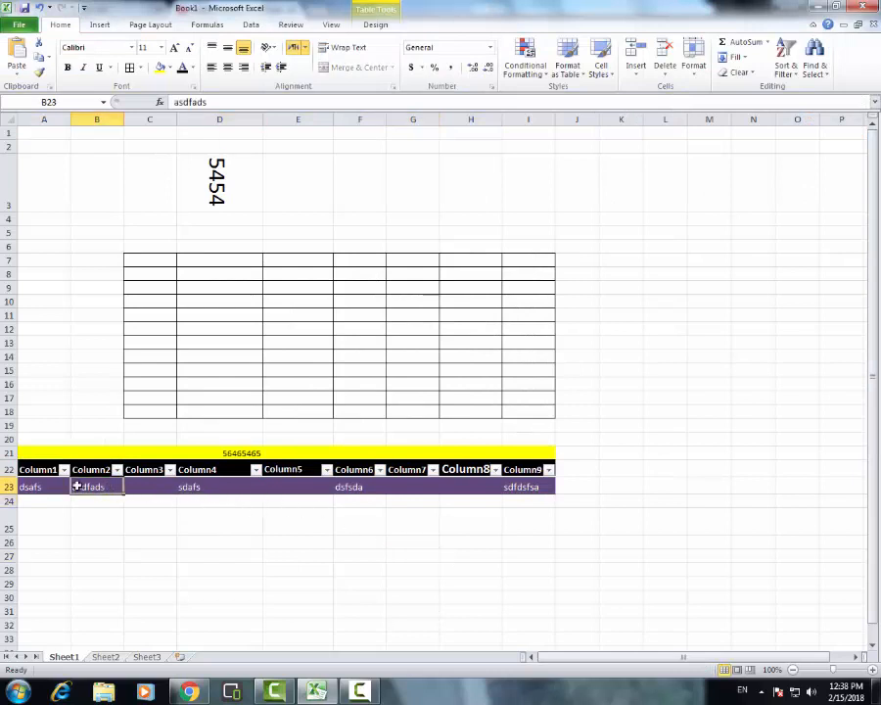
left_click(44, 470)
double_click(43, 470)
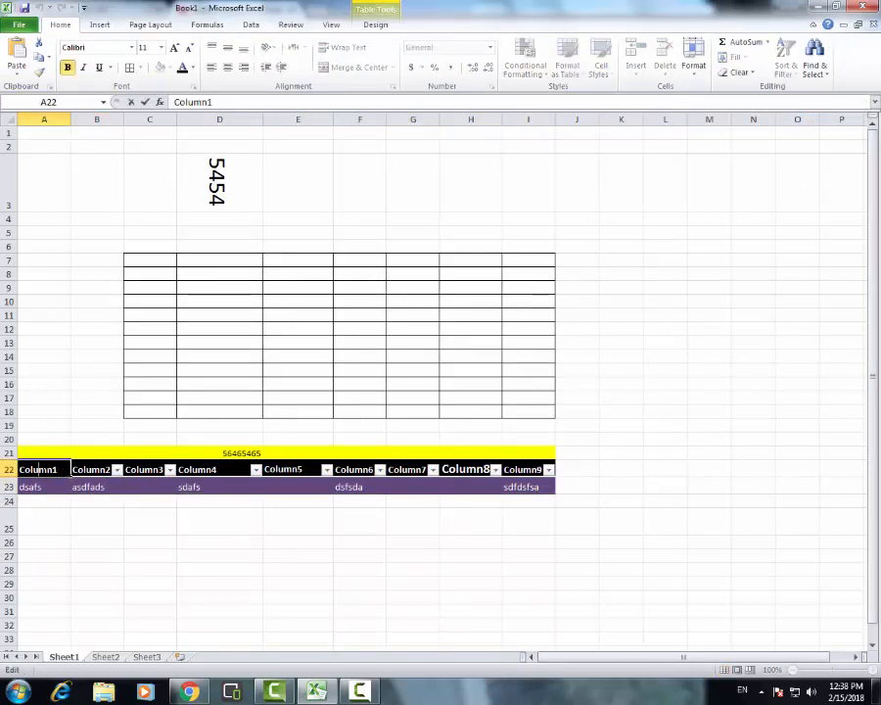
type("dsfdsfasa")
left_click(132, 539)
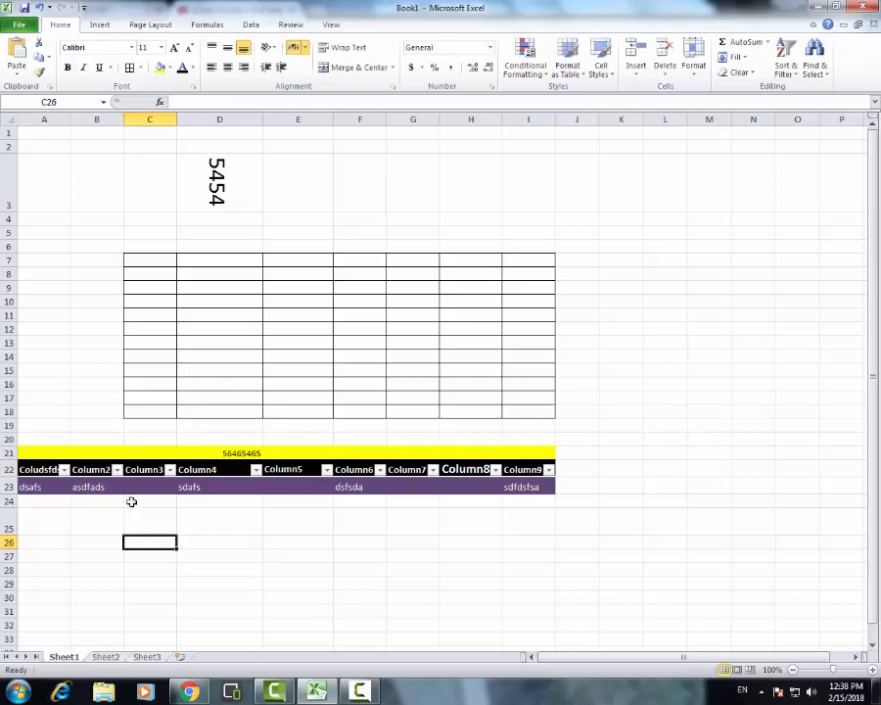
Apply the Accent4 cell style to cells H27:I27
scroll(490, 490, "down", 5)
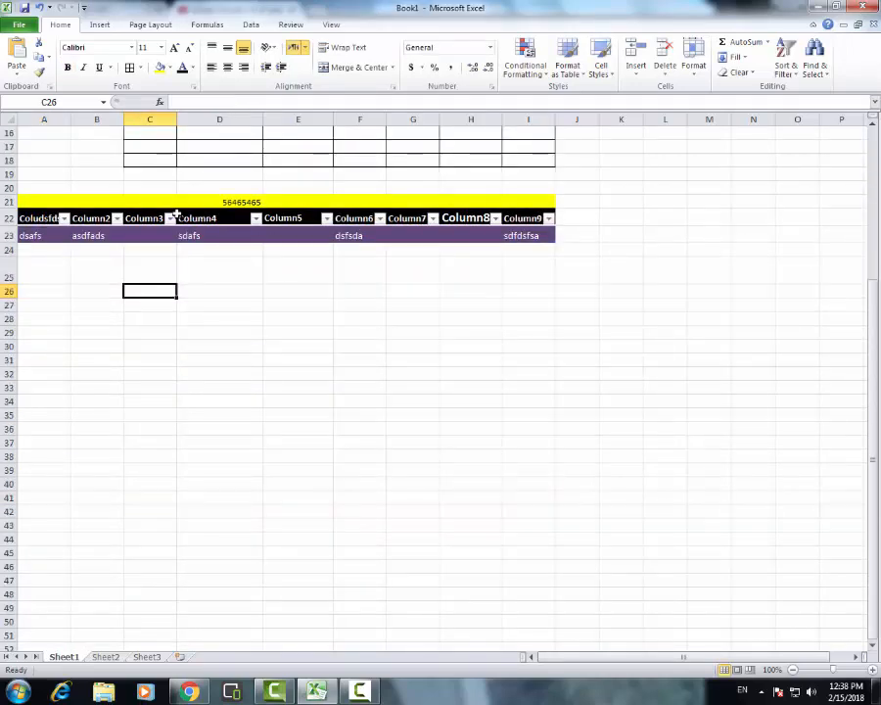
scroll(554, 465, "up", 4)
left_click(532, 444)
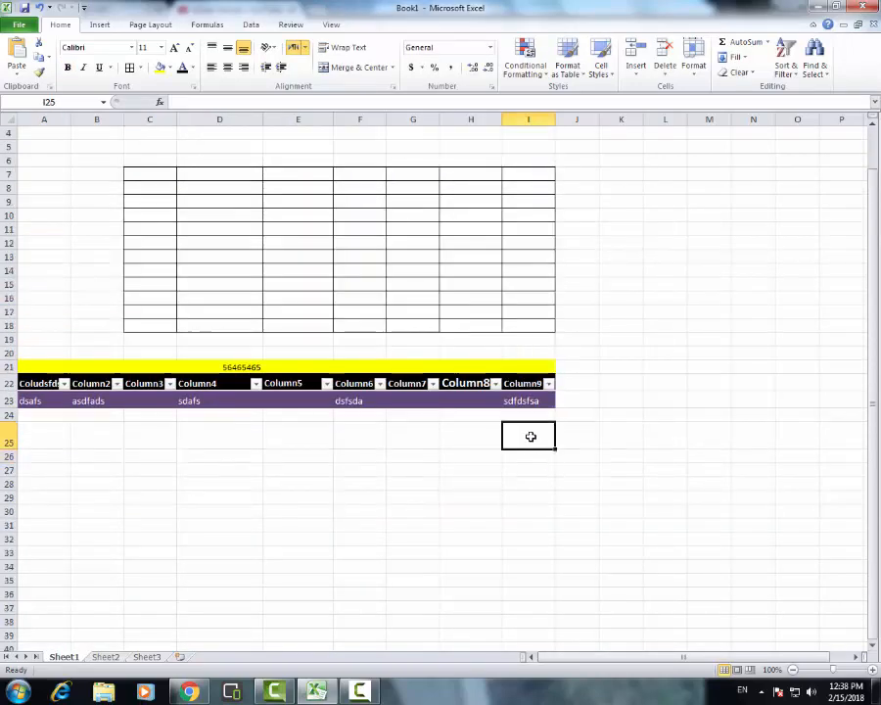
left_click_drag(544, 474, 470, 468)
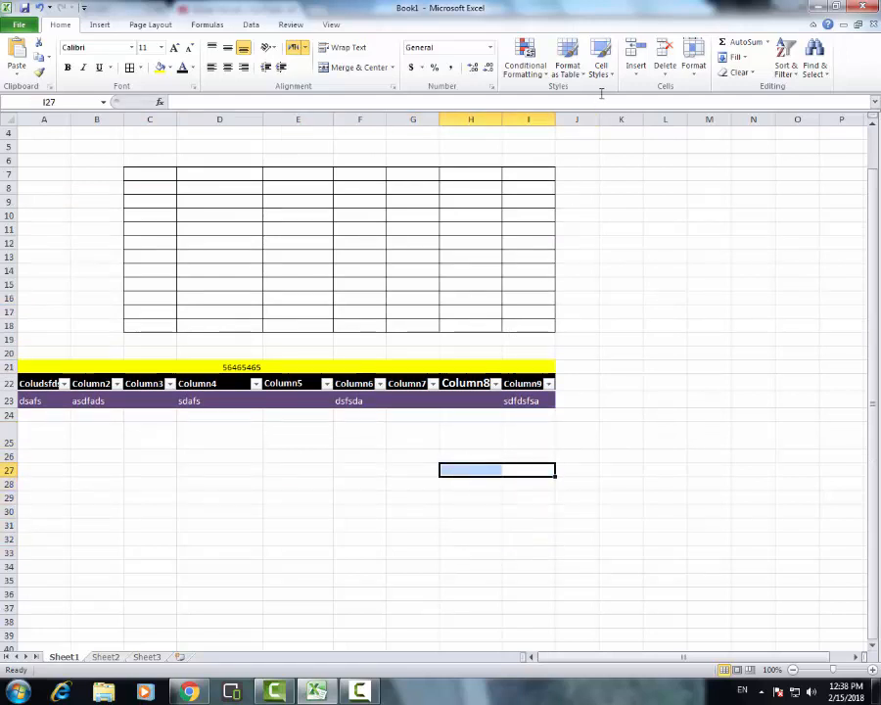
left_click(602, 62)
left_click(669, 273)
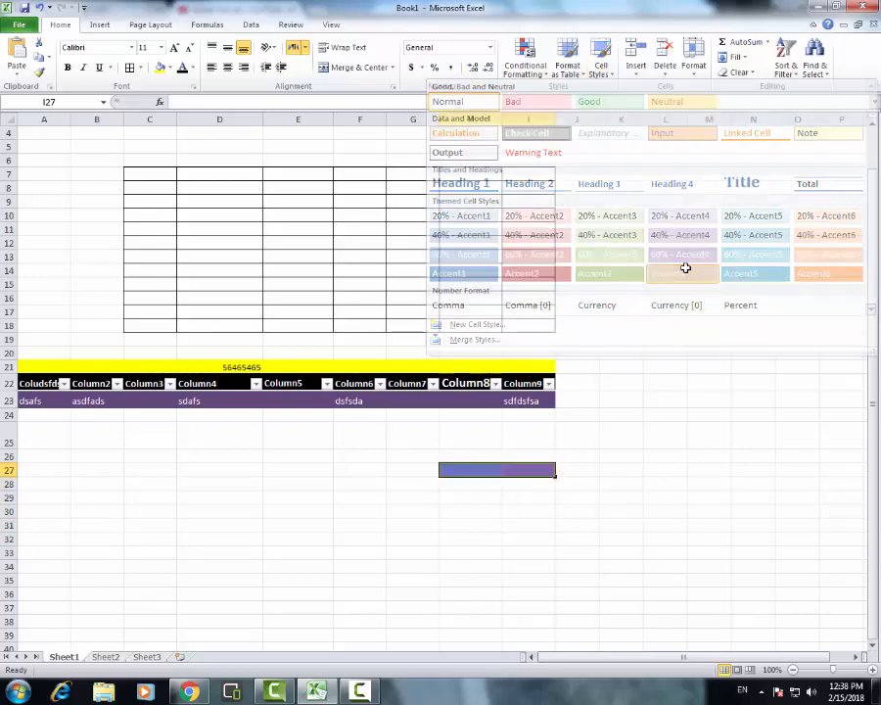
left_click(577, 483)
Apply the Accent2 cell style to cells H30:I30
left_click_drag(519, 512, 456, 511)
left_click(602, 62)
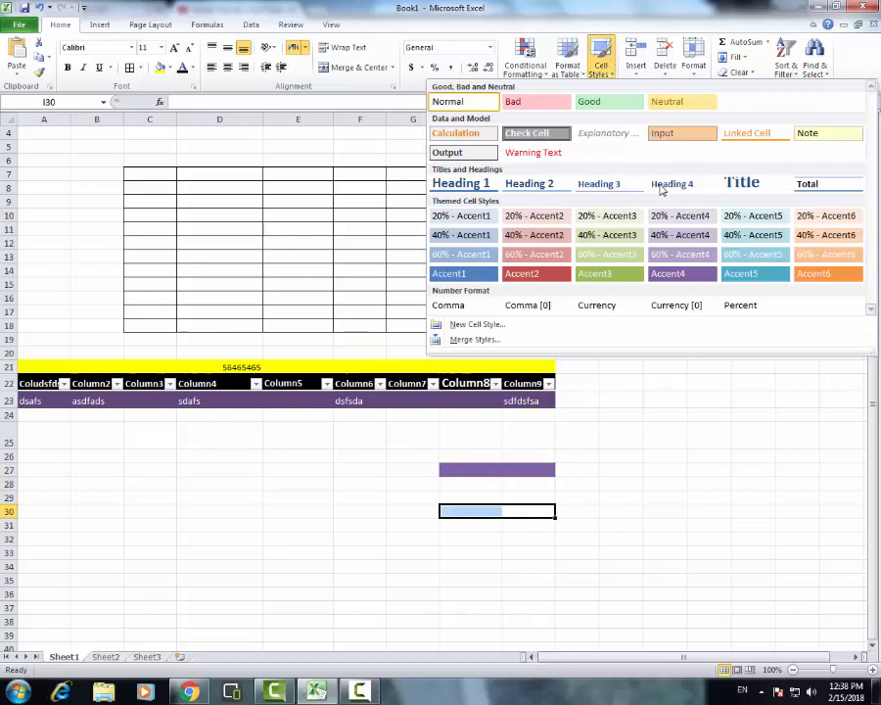
left_click(535, 272)
left_click(617, 414)
Fill cells C27:D27 with the standard dark red colour
left_click_drag(412, 470, 279, 475)
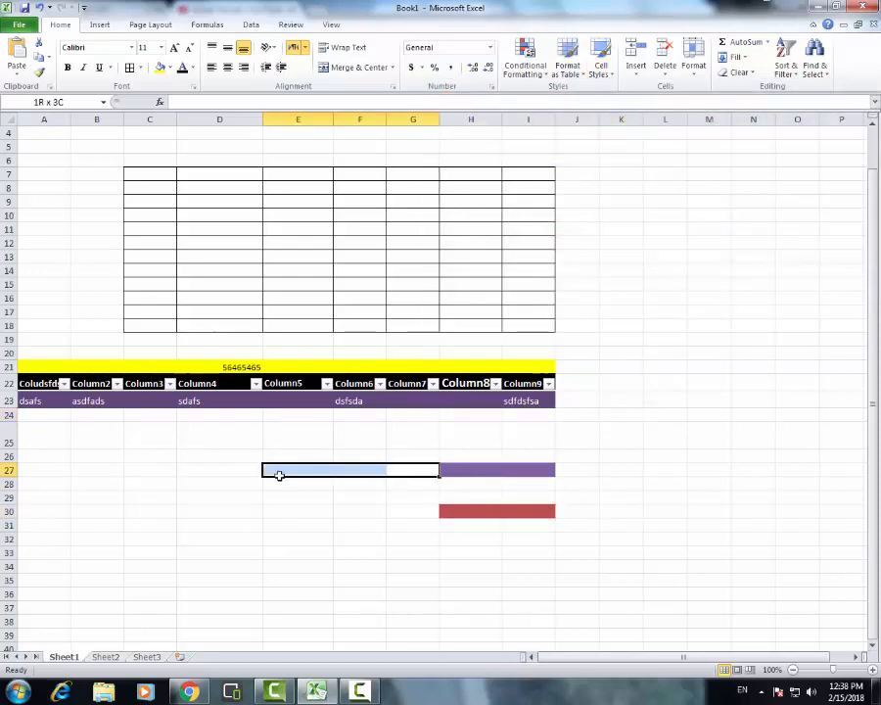
left_click_drag(147, 470, 257, 466)
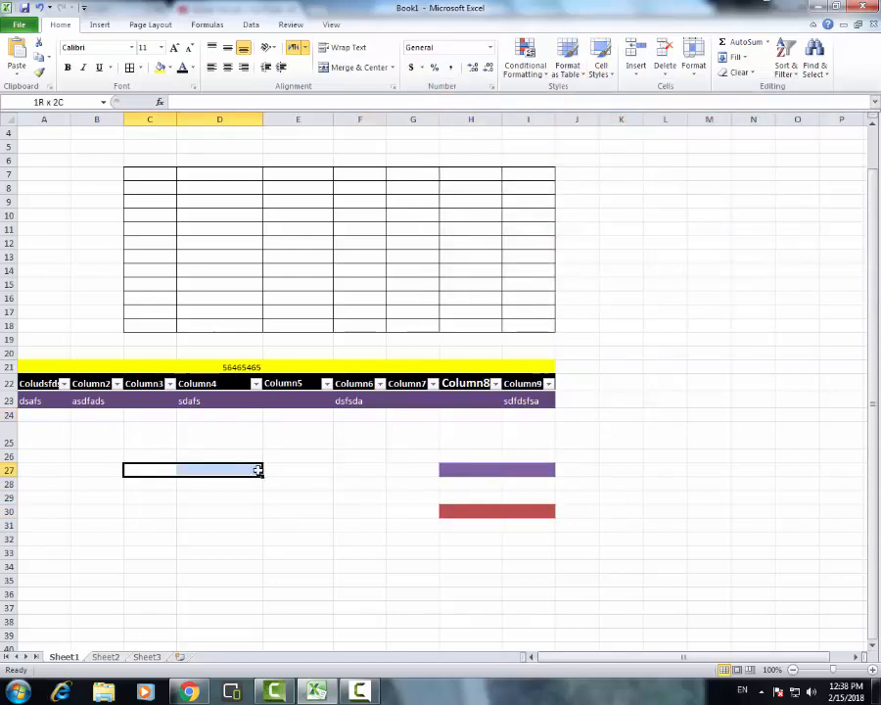
left_click(170, 68)
left_click(158, 167)
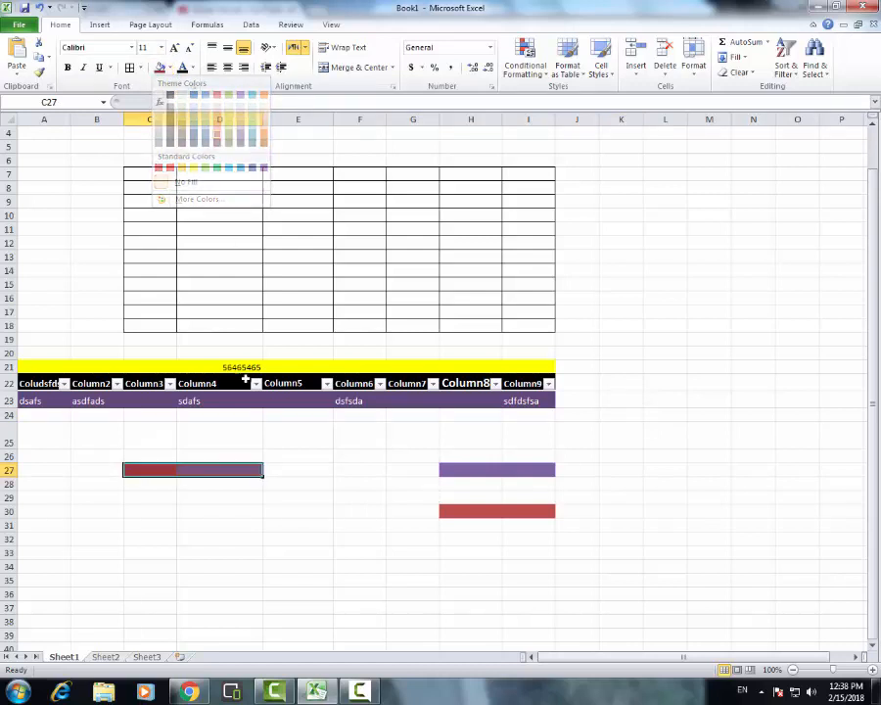
left_click(307, 471)
left_click(611, 364)
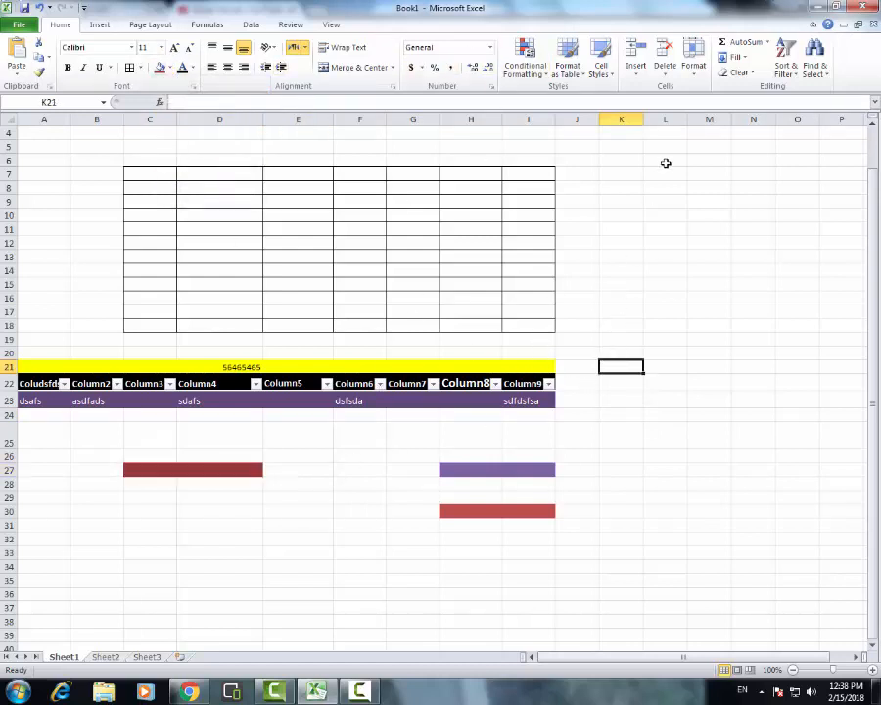
left_click(654, 201)
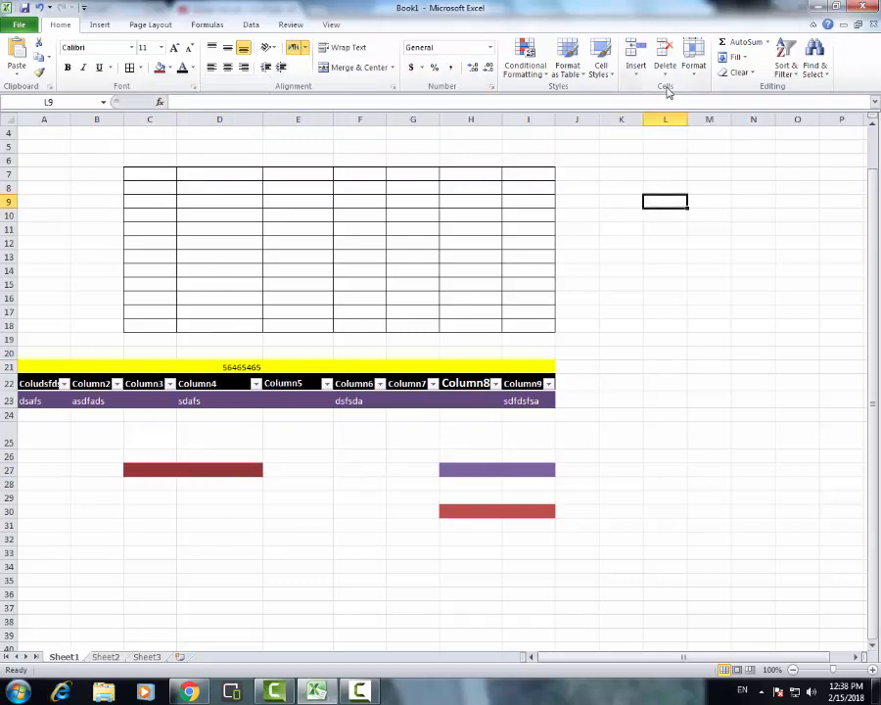
left_click(645, 397)
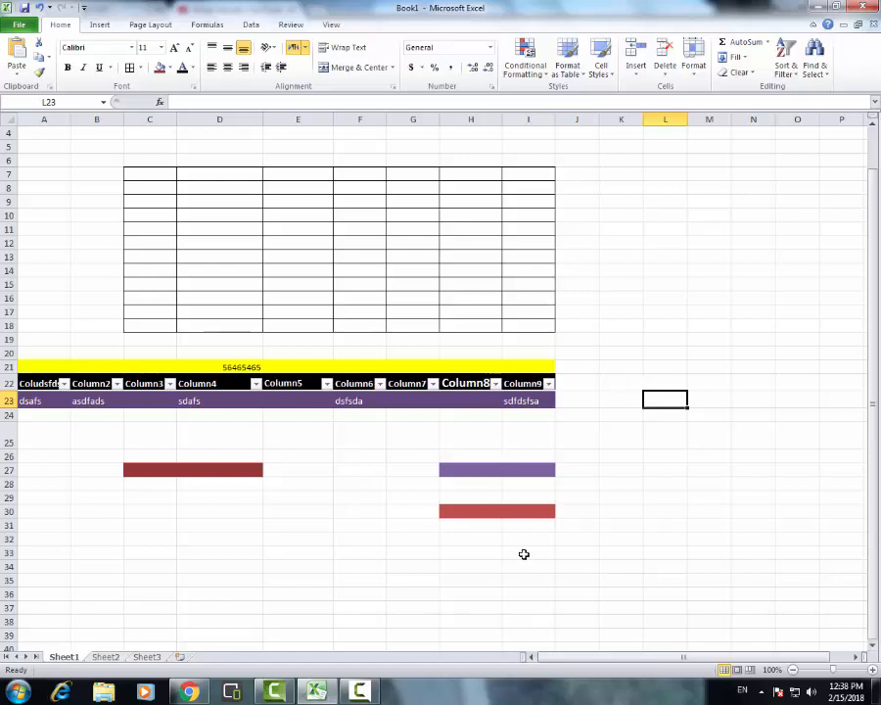
left_click(525, 472)
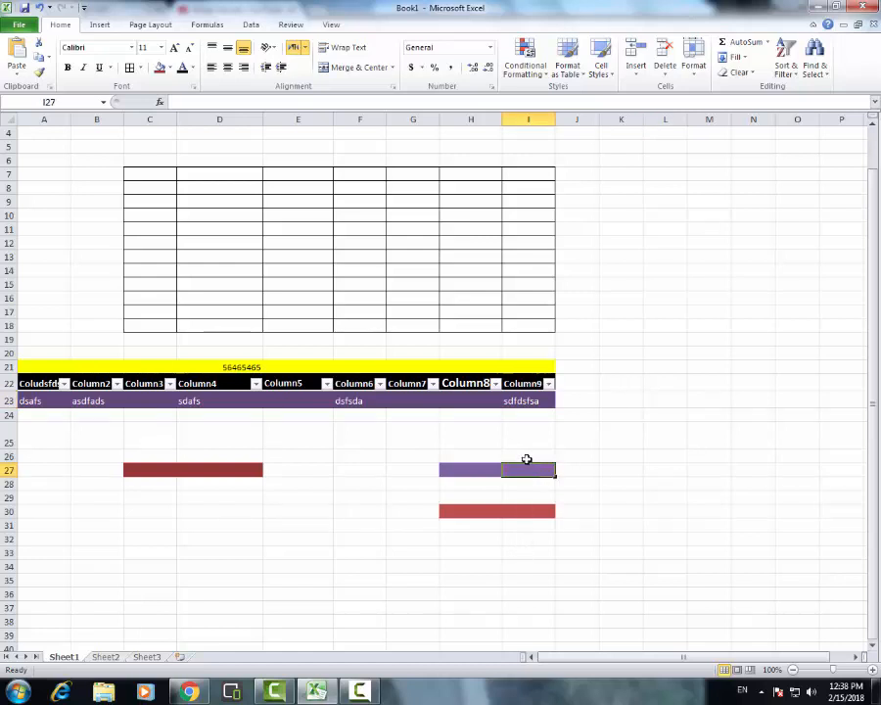
left_click_drag(526, 459, 536, 645)
left_click_drag(533, 425, 534, 595)
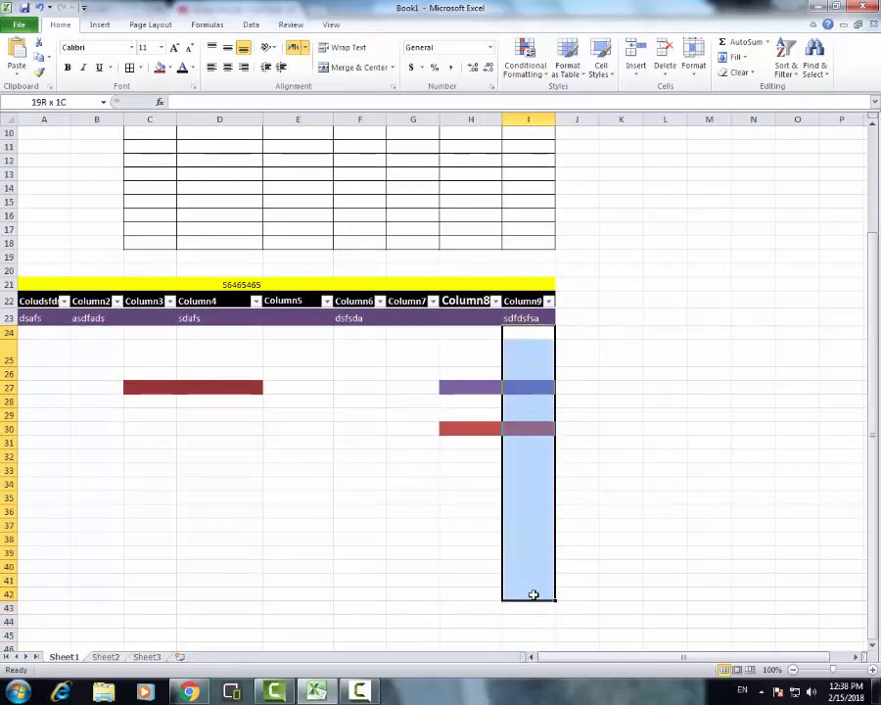
Enter short sample texts such as sdf, f, fsd, das and fsds down cells I25:I43, leaving I29 and I34 empty
left_click(534, 352)
type("sdf")
key("Return")
type("sdf")
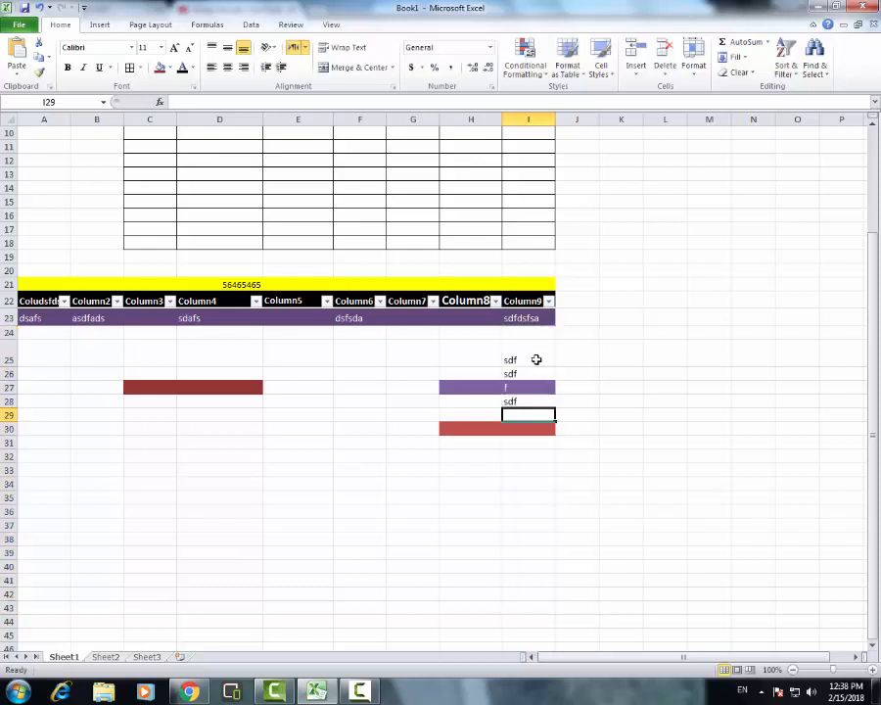
type(" f sdf  fsd fsd ds fsd  das fdas fdas s a fs df sd fsds")
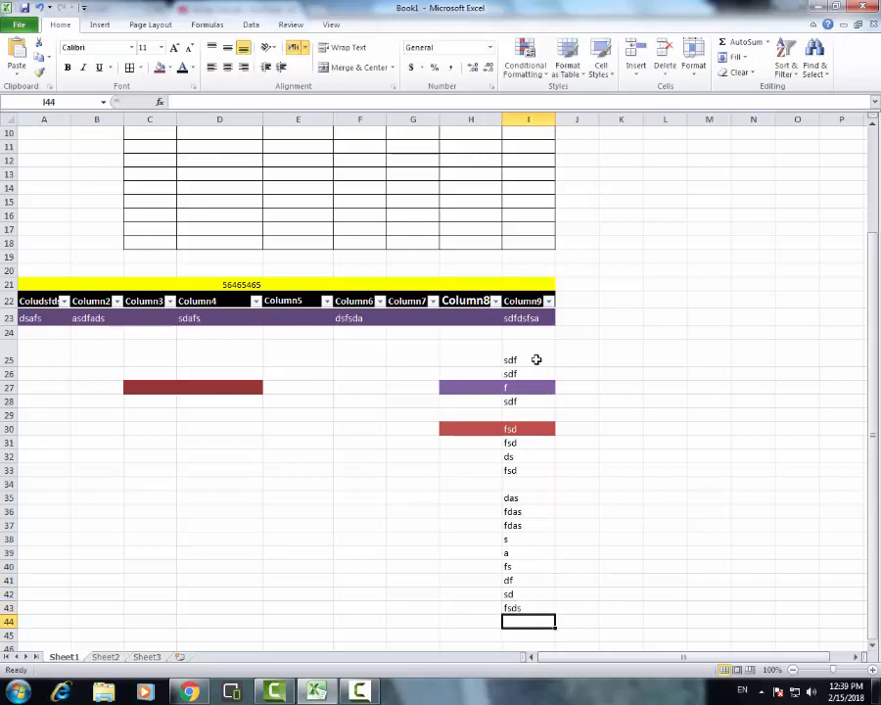
Try deleting cells I25:I43 with the Shift cells left option, and undo the deletion
left_click_drag(526, 358, 548, 600)
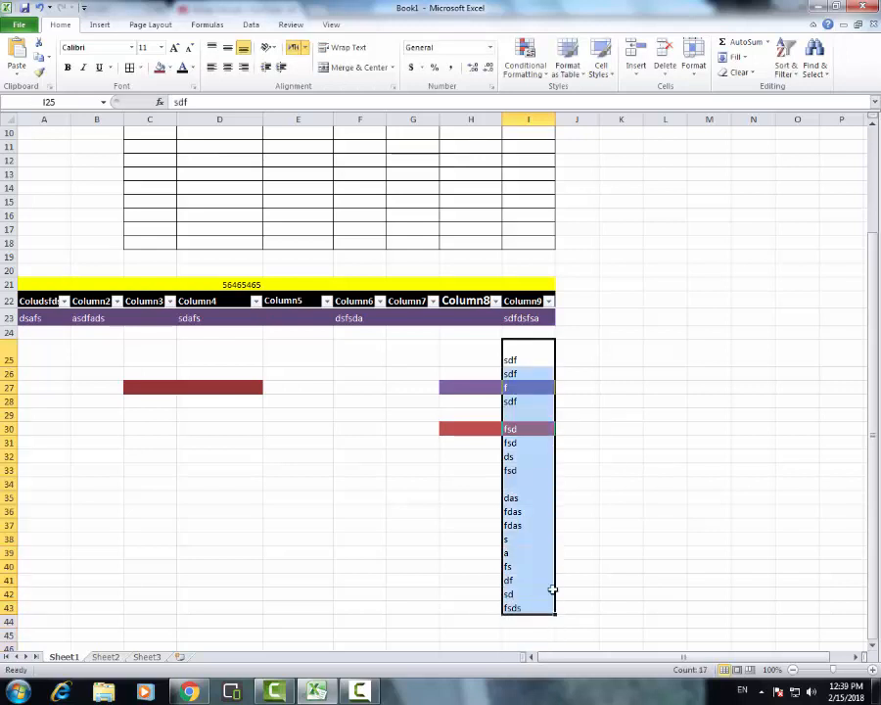
left_click(665, 67)
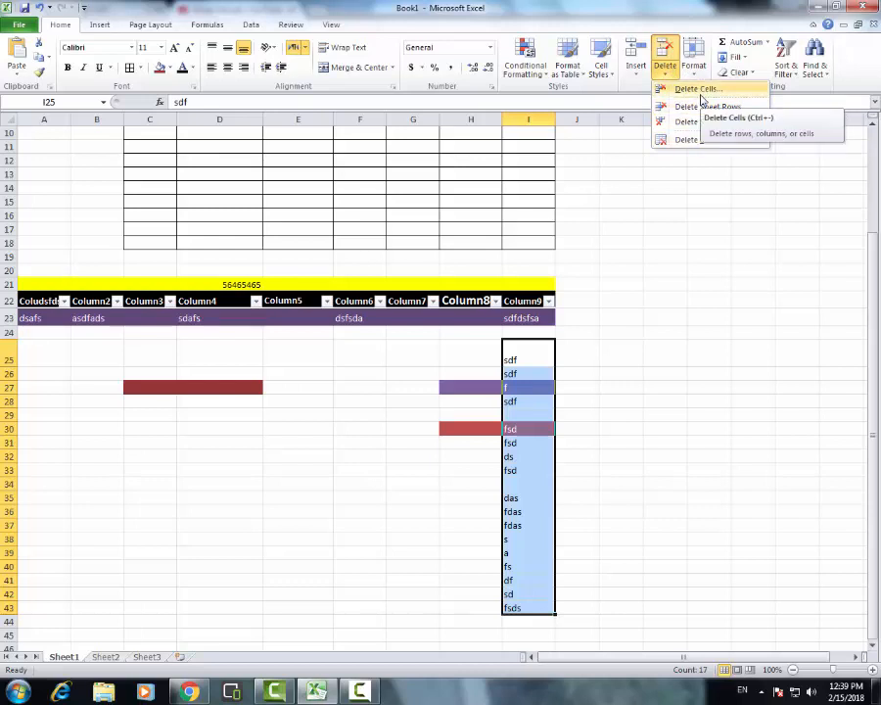
left_click(701, 91)
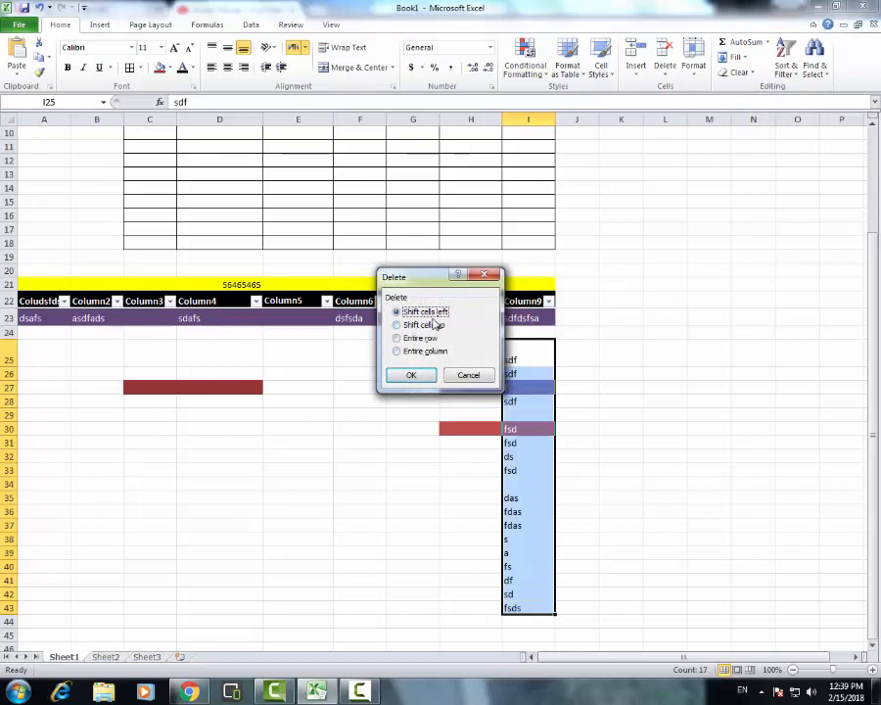
left_click(407, 375)
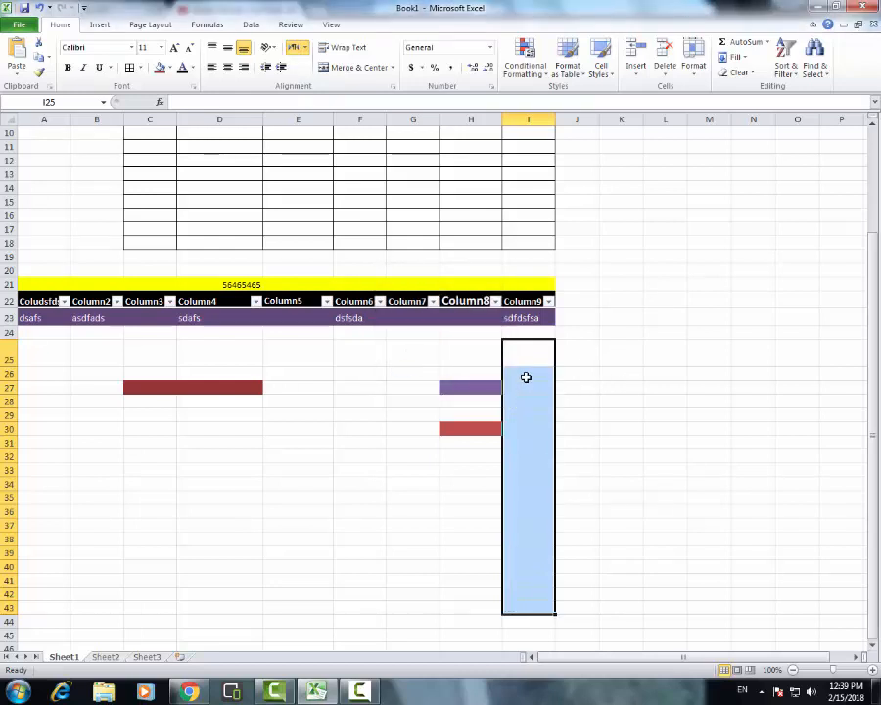
key("ctrl+z")
Delete cells I25:I43 using the Shift cells up option
left_click(665, 71)
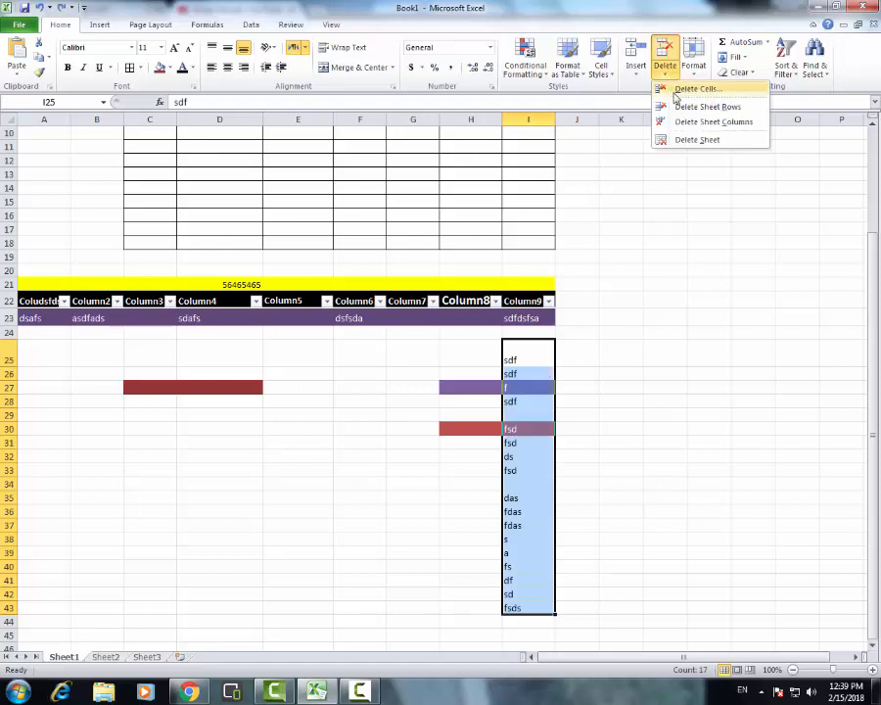
left_click(682, 90)
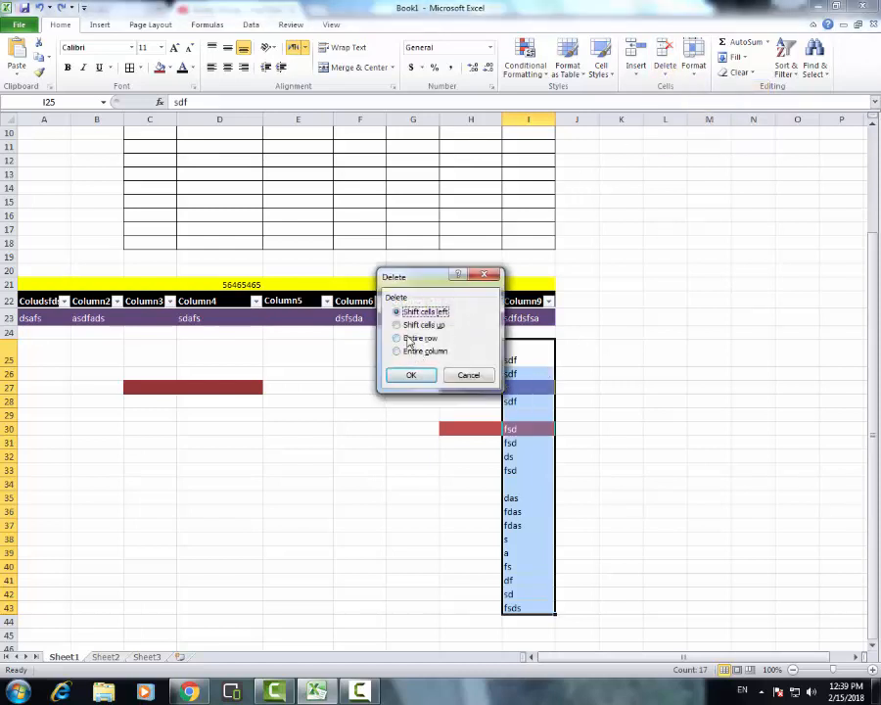
left_click(414, 327)
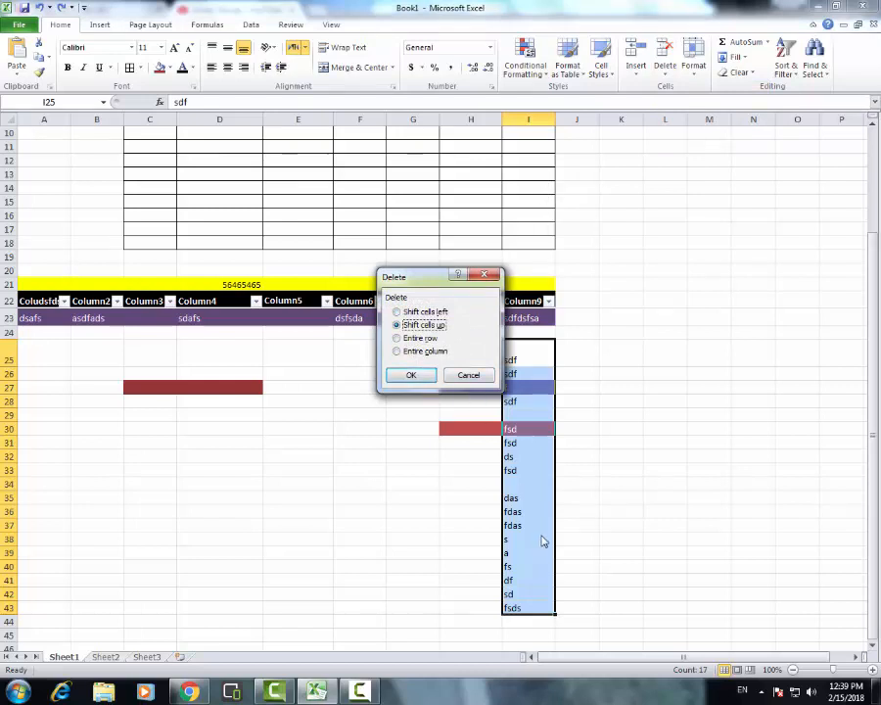
left_click(416, 374)
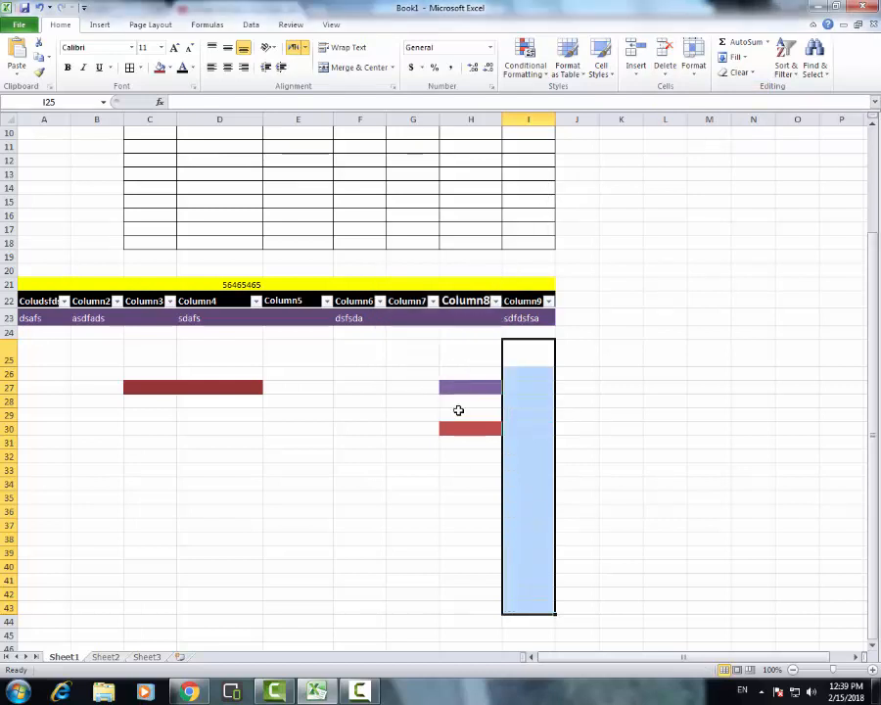
Delete the empty cells I25:I43 using the Shift cells left option
left_click(665, 71)
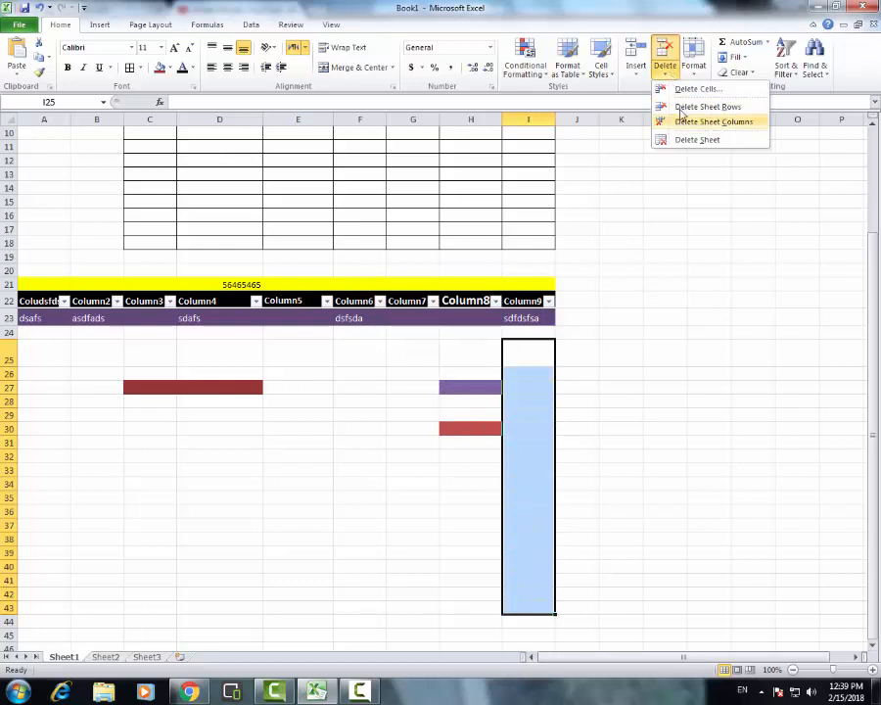
left_click(686, 87)
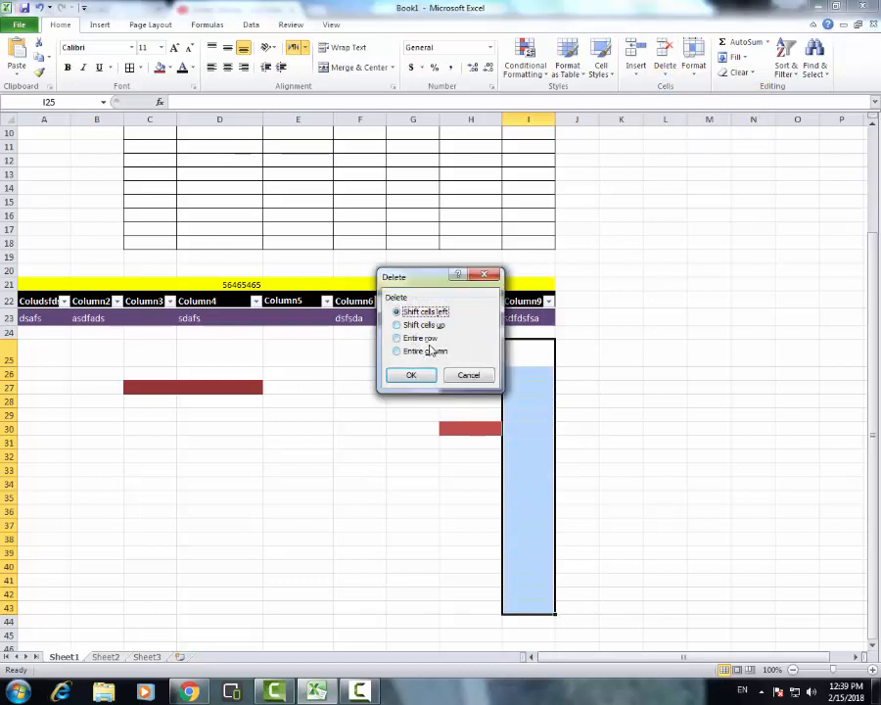
left_click(412, 375)
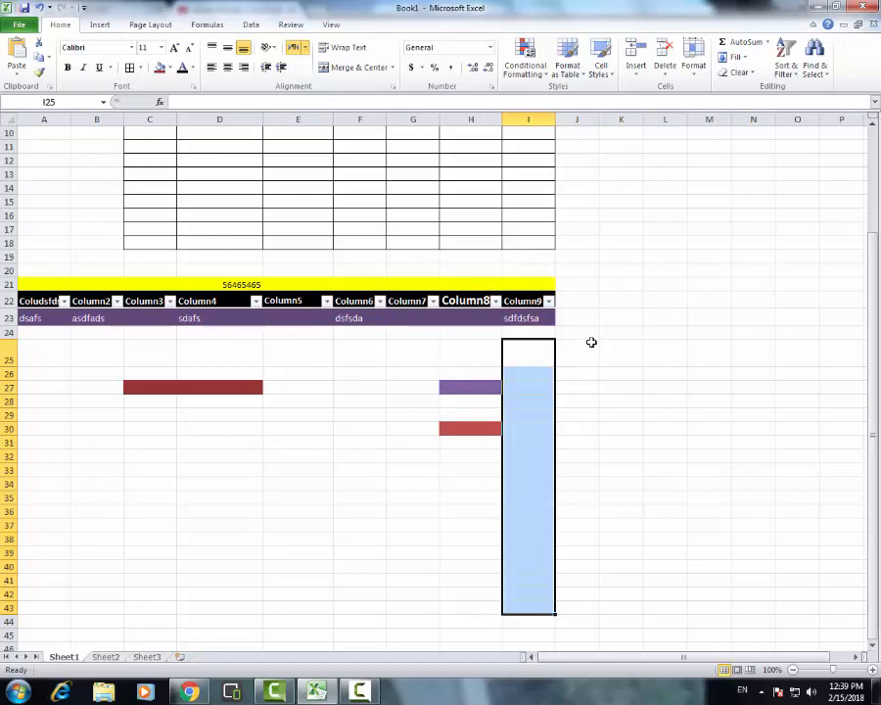
Enter sample texts in column E: dsfr in E26, rtdf in E30, g in E33 and E35, and f in E37
left_click_drag(294, 377, 318, 575)
type("dsfr")
left_click(291, 430)
type("rtdf")
left_click_drag(291, 471, 293, 484)
type("g")
type("df")
left_click_drag(293, 486, 302, 540)
type("g")
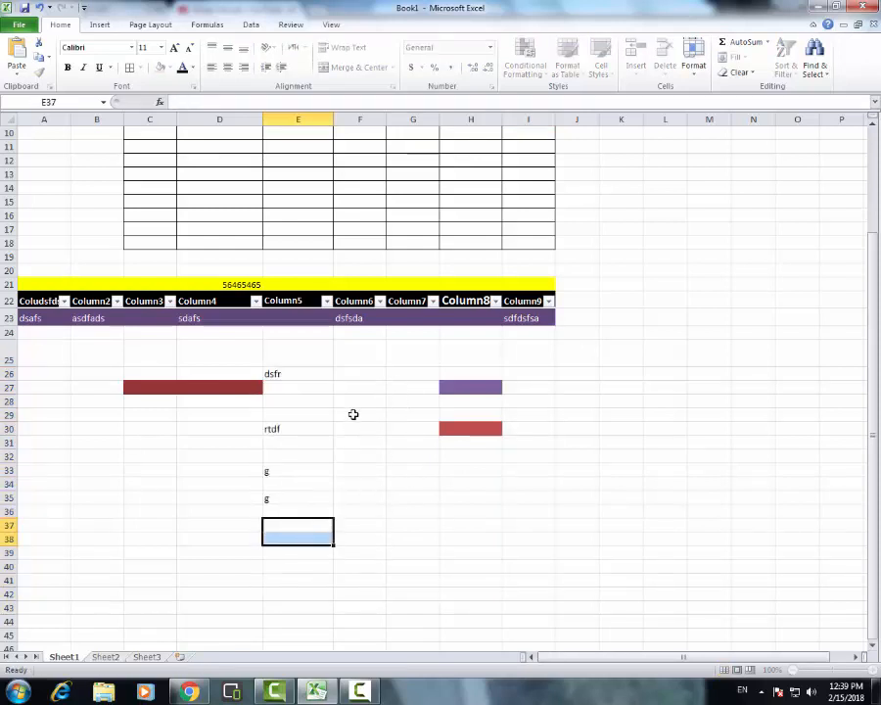
type("f")
Enter sample texts in column F: dfg in F28, fd in F34 and gdfg in F39
left_click(358, 402)
type("dfg")
left_click(357, 484)
type("fd")
left_click(363, 552)
type("gdfg")
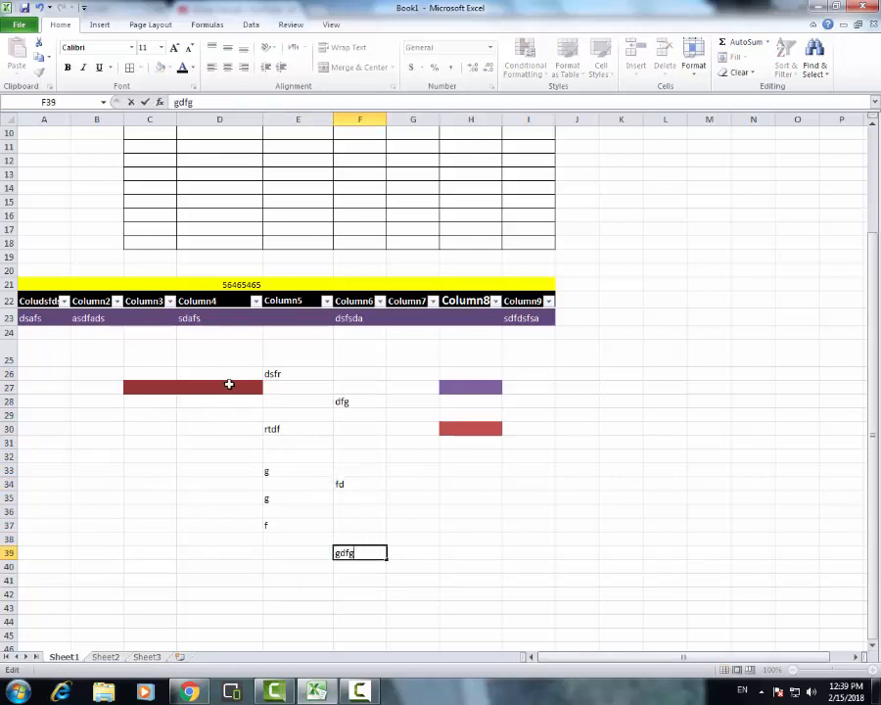
Enter sample texts in column D: fdgd in D30, gdsf in D34 and D38, and fds in D36 and D39
left_click(228, 385)
left_click(227, 429)
type("fdgd")
left_click(226, 484)
type("gdsf")
left_click(225, 511)
type("fds")
left_click(223, 539)
type("gdsf")
left_click(222, 551)
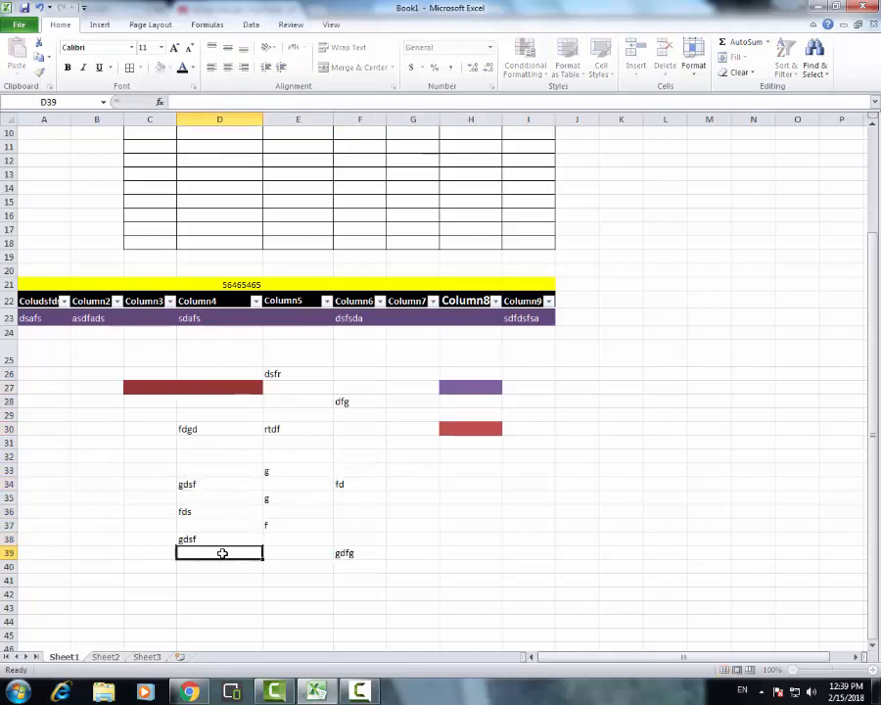
type("fds")
Enter sample texts in column G: dfs in G34, g in G32 and G28, fg in G31, df in G30 and s in G26
left_click(396, 555)
left_click(413, 482)
left_click(413, 441)
type("fg")
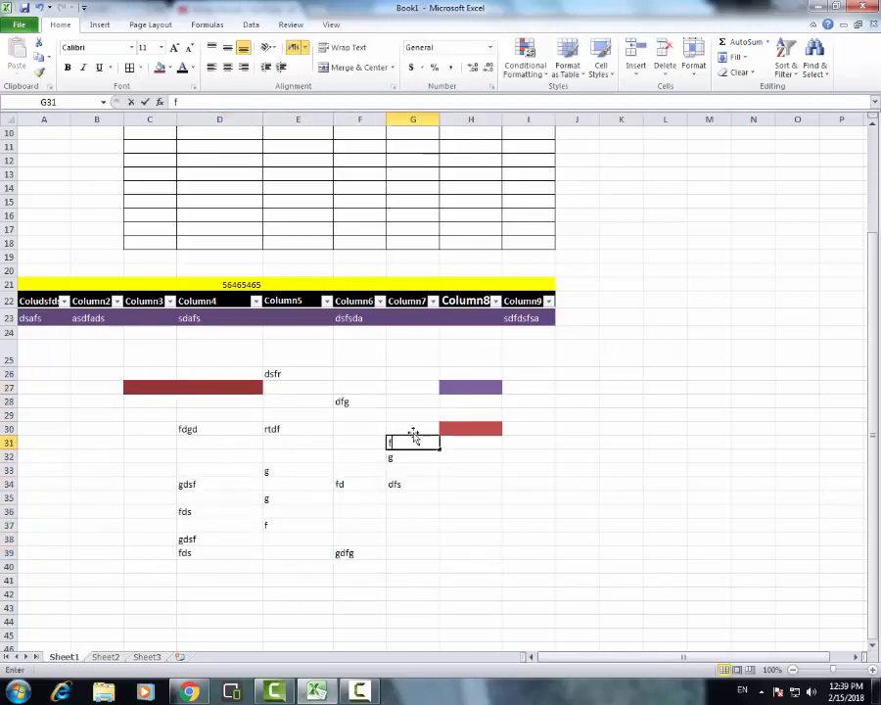
left_click(412, 429)
type("df")
left_click(412, 397)
type("g")
left_click(409, 370)
type("s")
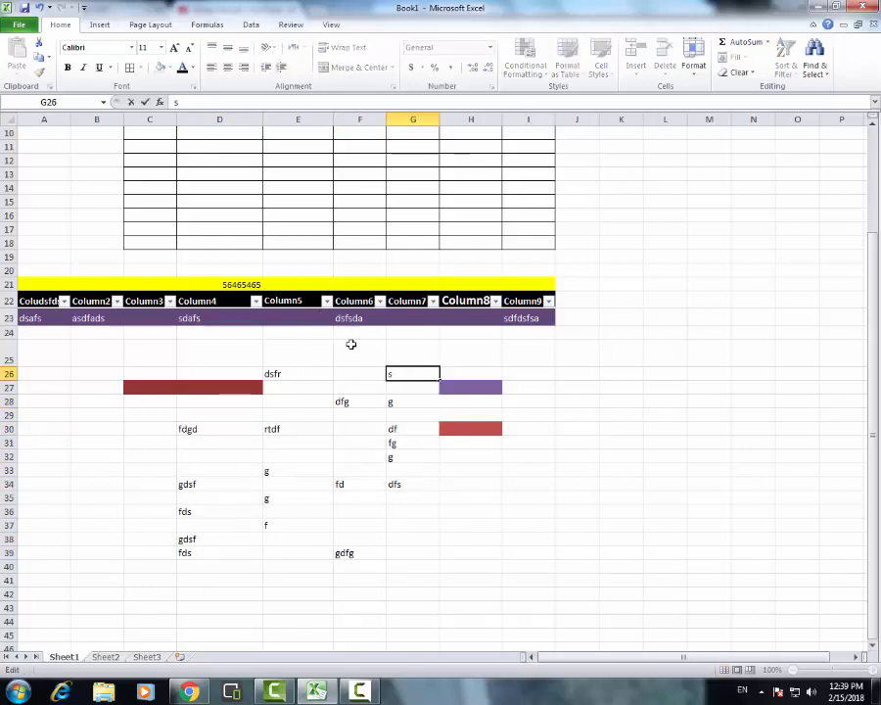
left_click(300, 370)
left_click(378, 356)
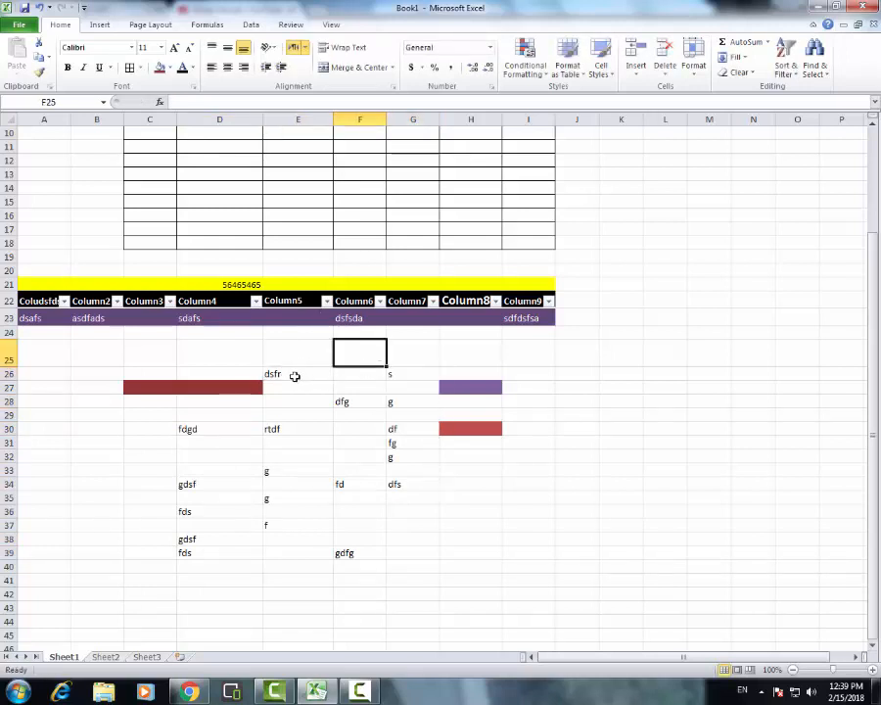
left_click_drag(292, 373, 305, 554)
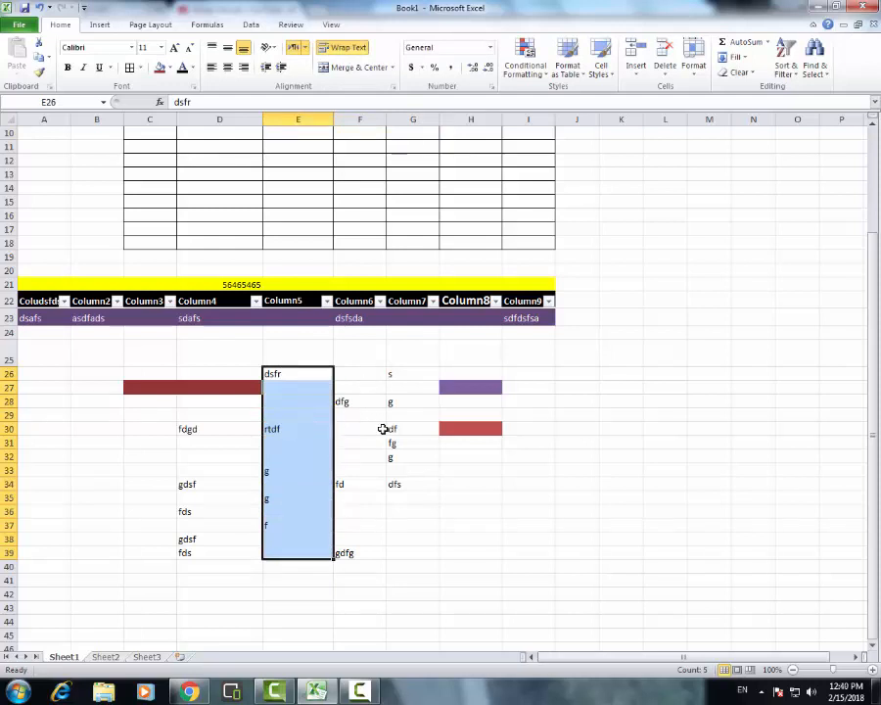
left_click(482, 524)
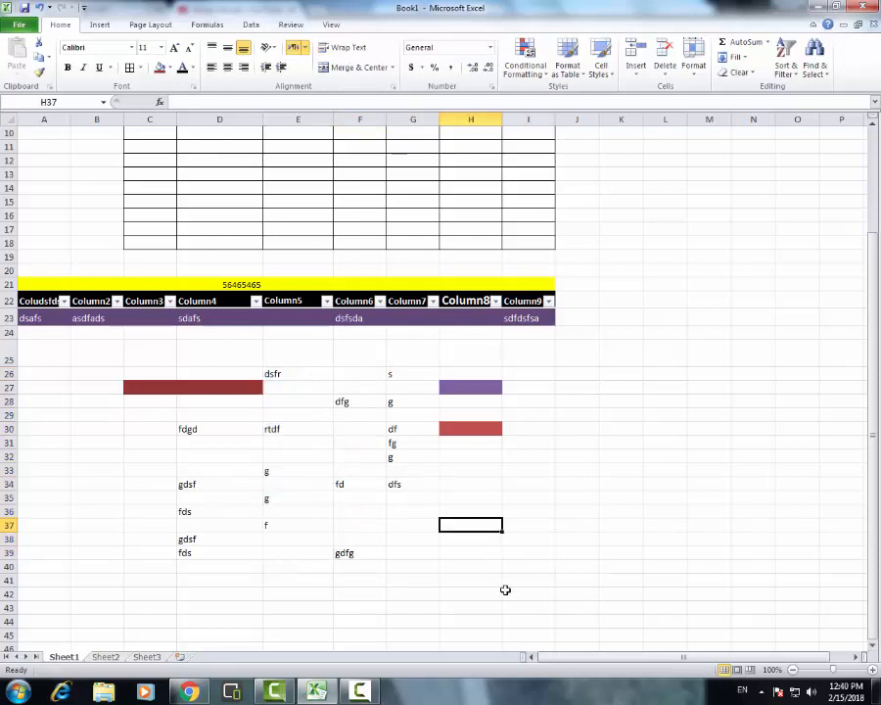
Clear the contents of cells B25:I41, keeping their fill colours
left_click_drag(545, 579, 78, 356)
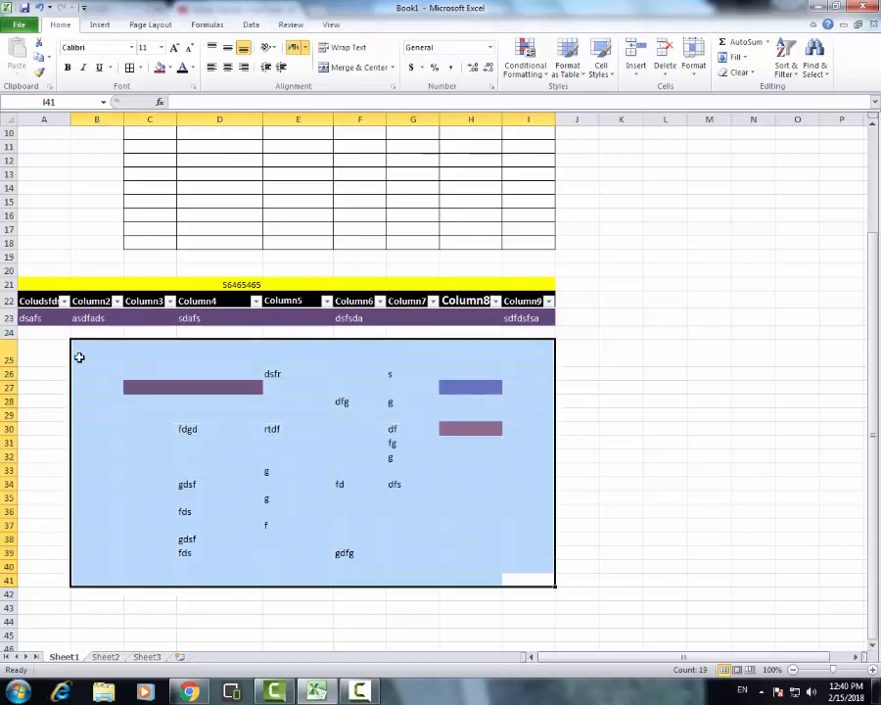
key("Delete")
left_click(664, 374)
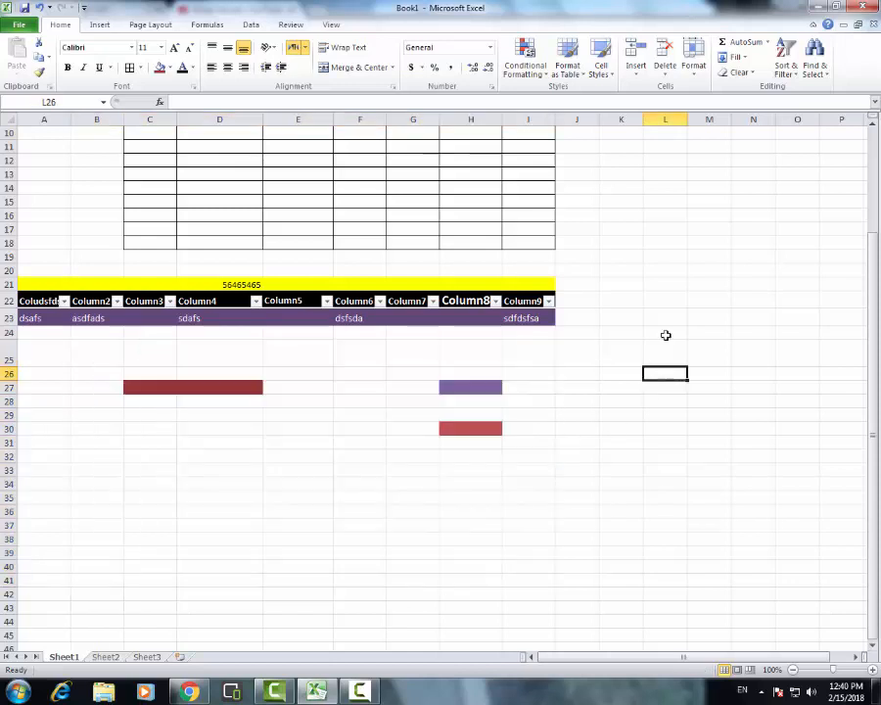
Enter the text fdgdfgd in cell F32
left_click(336, 459)
type("fdgdfgd")
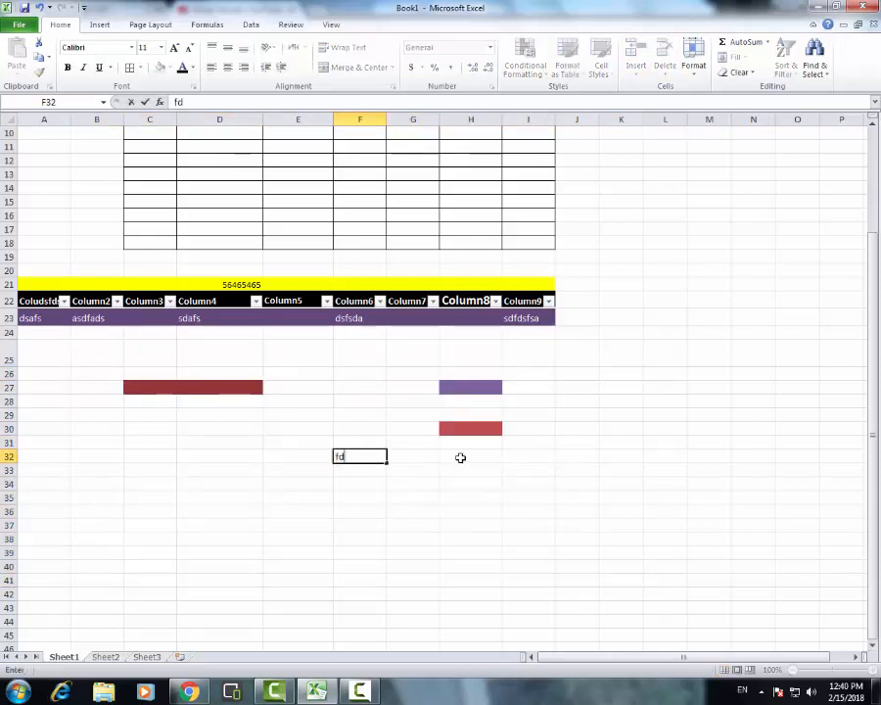
left_click(621, 316)
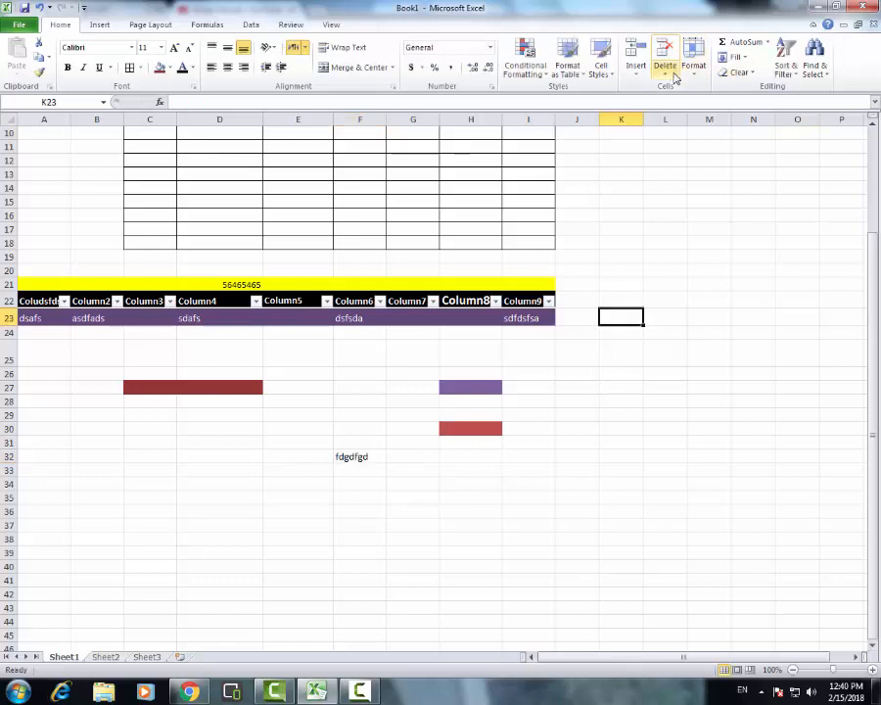
left_click(636, 69)
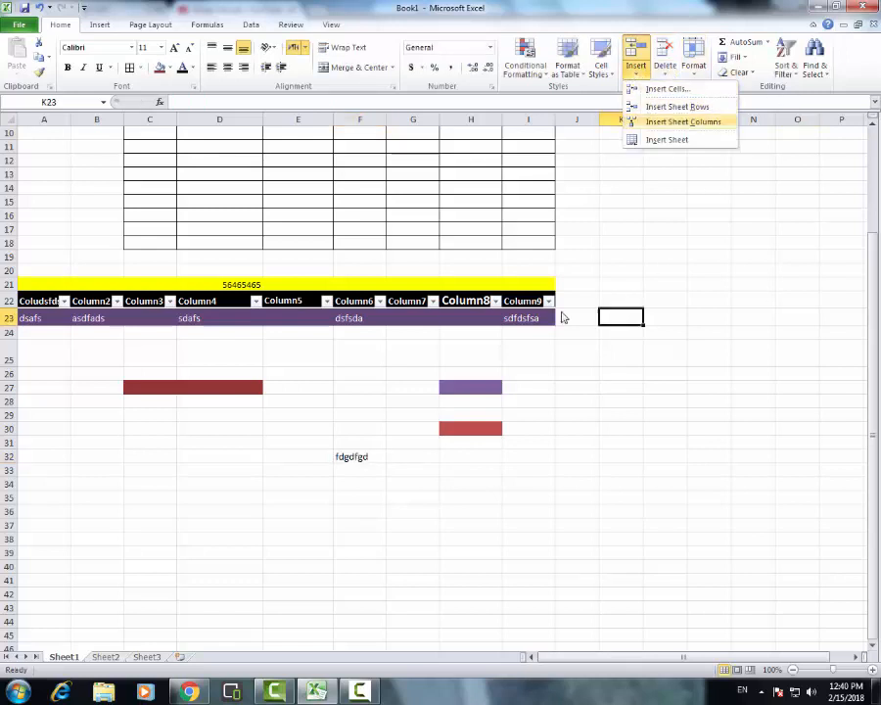
left_click(529, 350)
left_click_drag(527, 349, 530, 626)
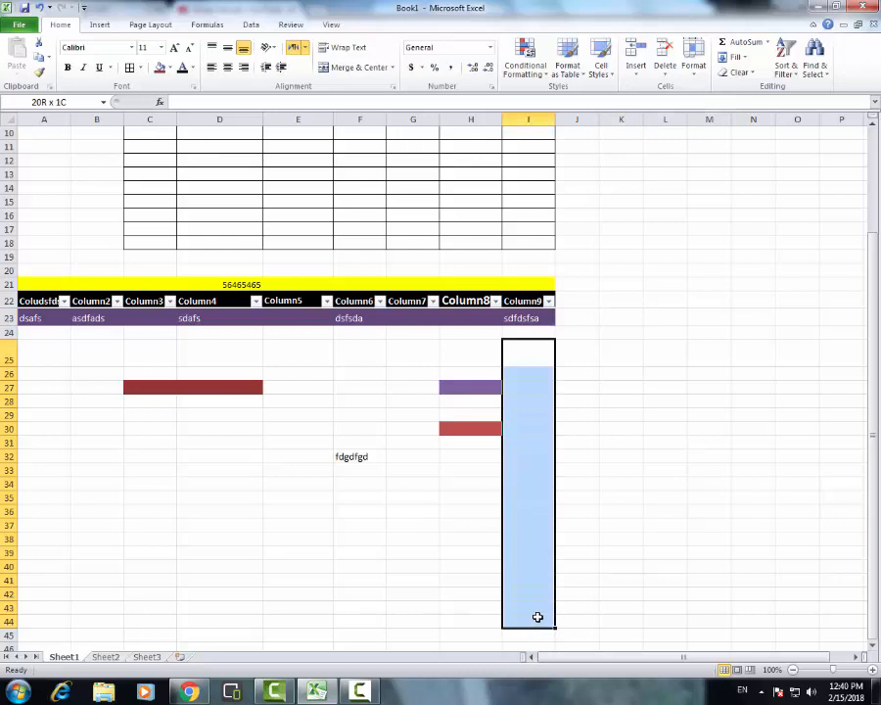
left_click_drag(537, 617, 538, 613)
Enter sample texts in column I: sdfsd in I25, fdsf in I29, sd in I31, f in I33 and I39, d in I34, s in I36
left_click(535, 357)
type("sdfsd")
left_click(534, 415)
type("fdsf")
left_click(529, 446)
type("sd")
left_click(530, 470)
type("f")
left_click_drag(530, 486, 531, 494)
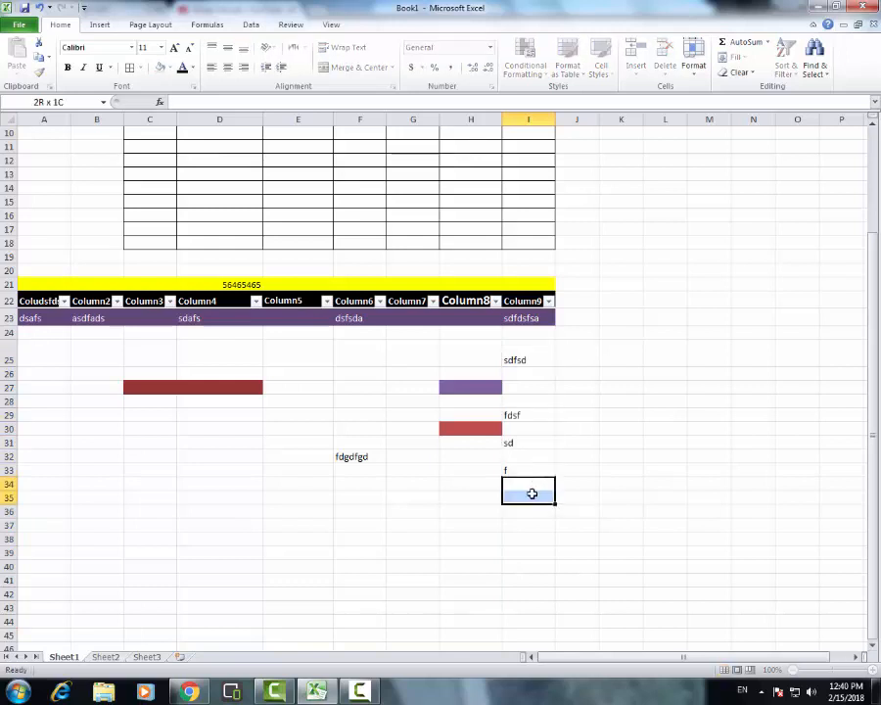
type("d")
left_click(530, 512)
Insert blank cells at I25:I40, shifting the existing cells down
mouse_move(534, 587)
left_mouse_down()
mouse_move(536, 334)
mouse_move(536, 572)
left_mouse_up()
left_click(543, 418)
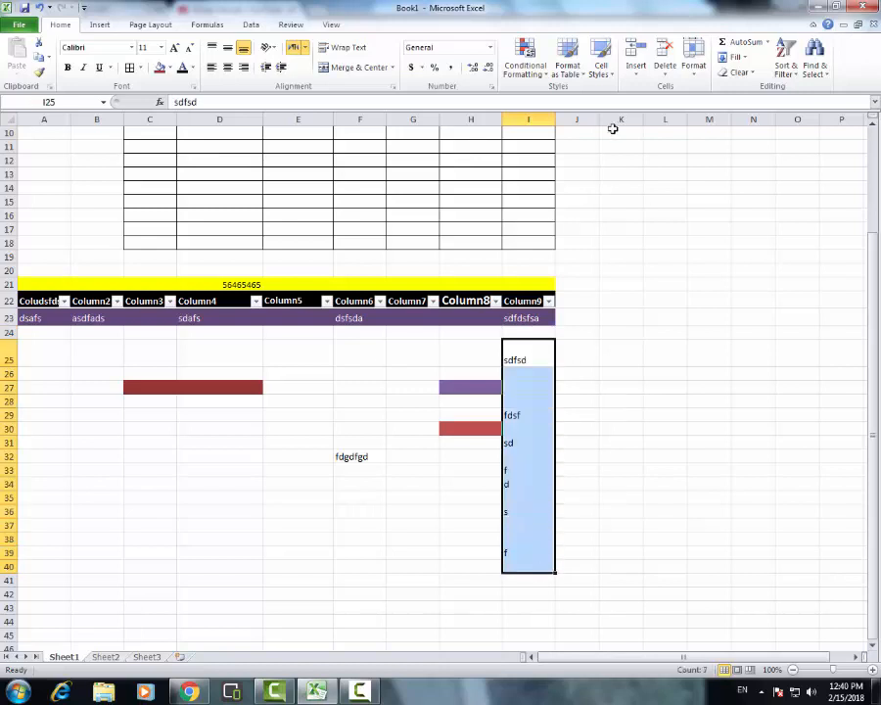
left_click(639, 75)
left_click(658, 89)
left_click(397, 324)
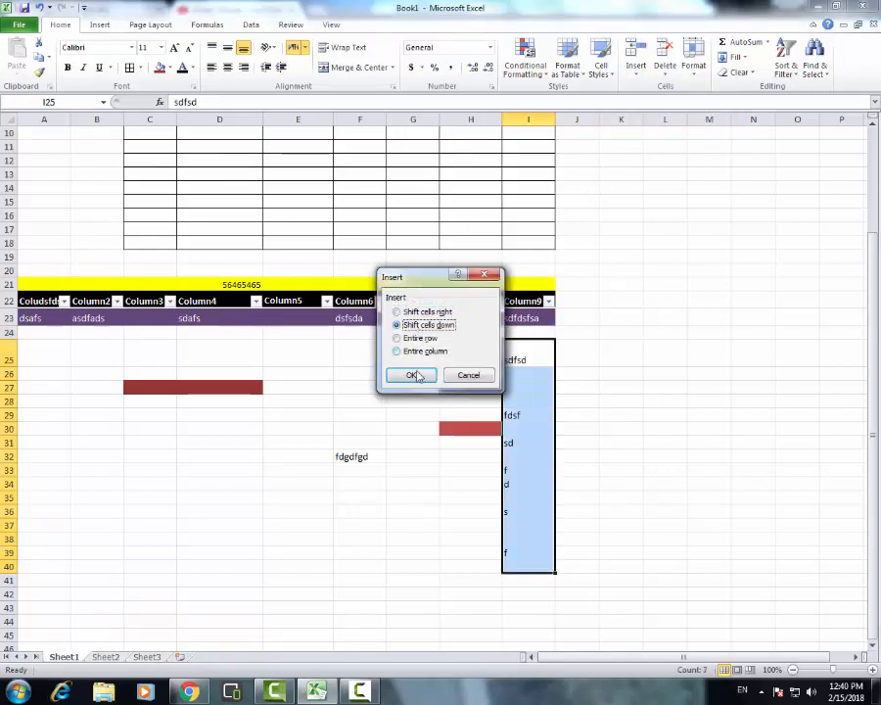
left_click(416, 376)
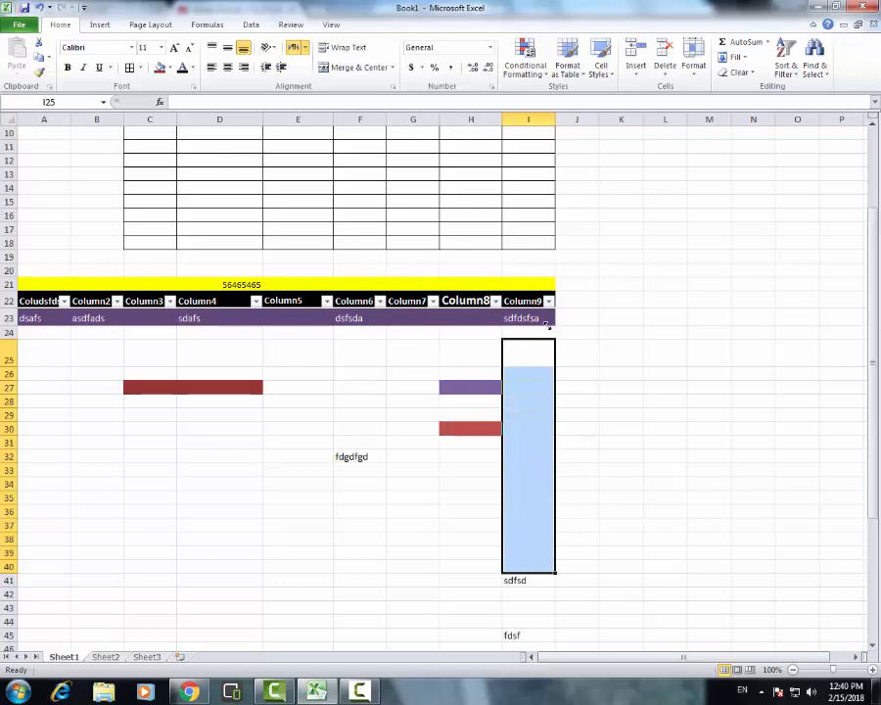
scroll(547, 435, "down", 4)
scroll(547, 442, "up", 5)
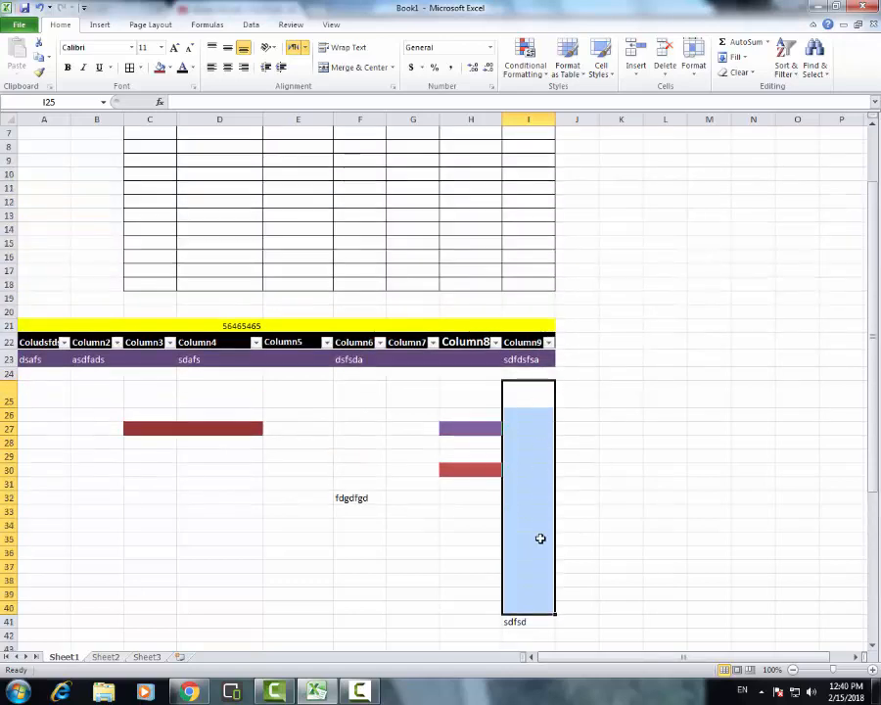
scroll(541, 539, "down", 6)
scroll(541, 539, "up", 1)
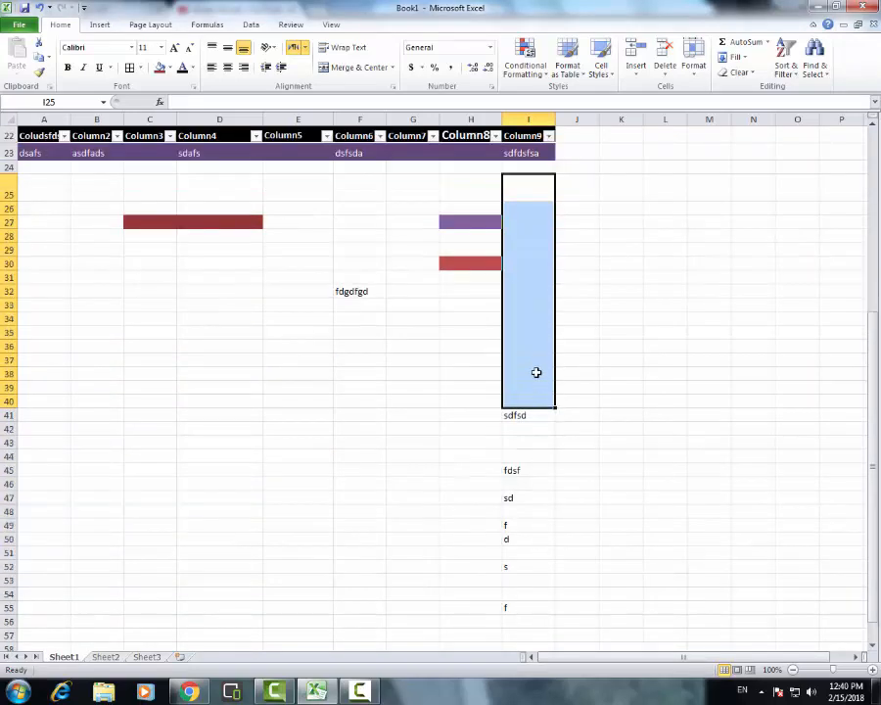
scroll(530, 460, "down", 3)
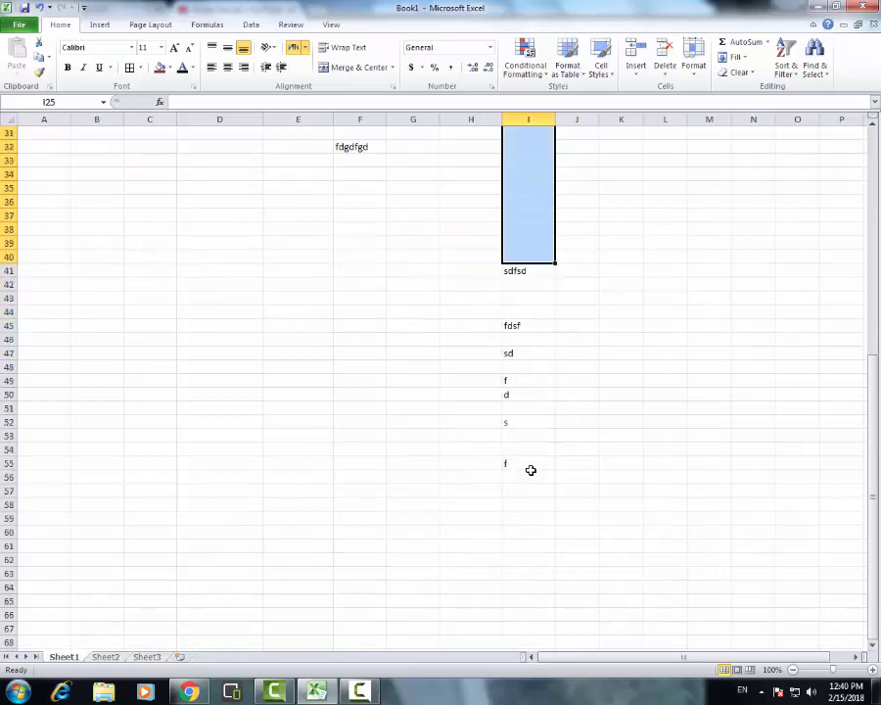
Insert entire rows at the selected range I25:I40
scroll(529, 470, "up", 6)
left_click(636, 70)
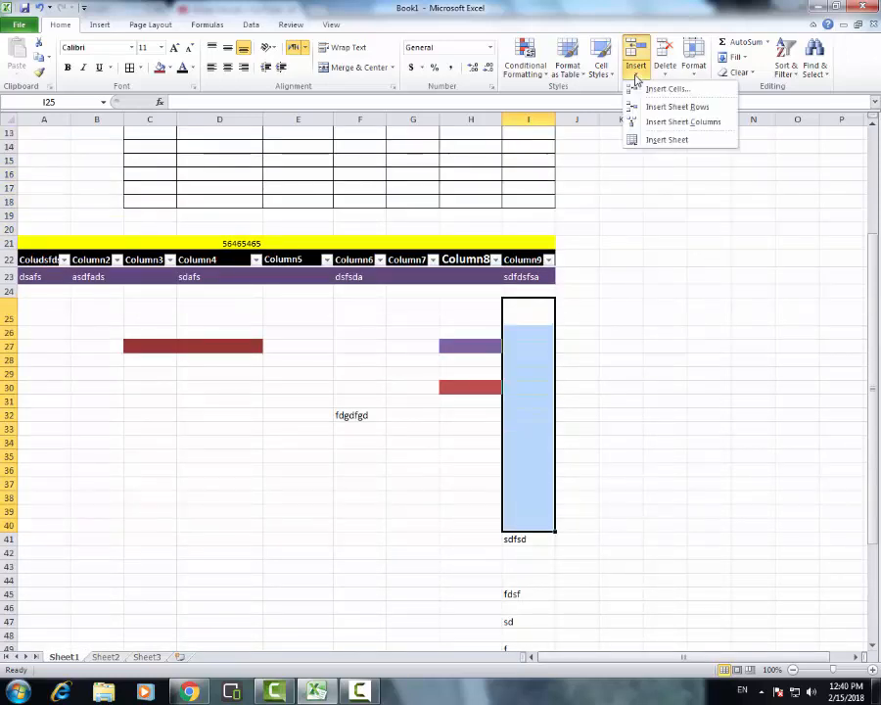
left_click(655, 88)
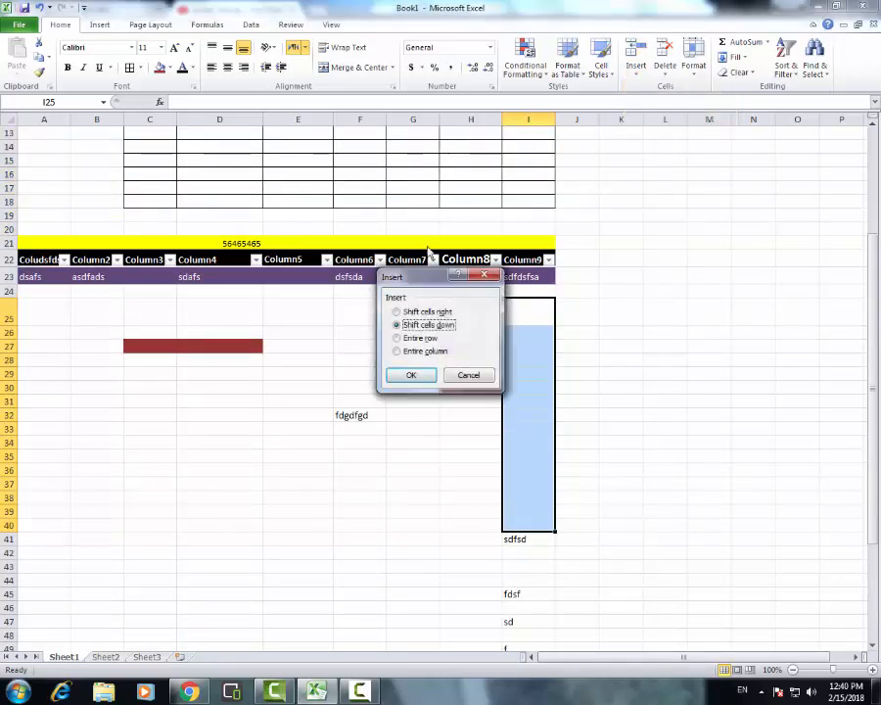
left_click(420, 338)
left_click(413, 375)
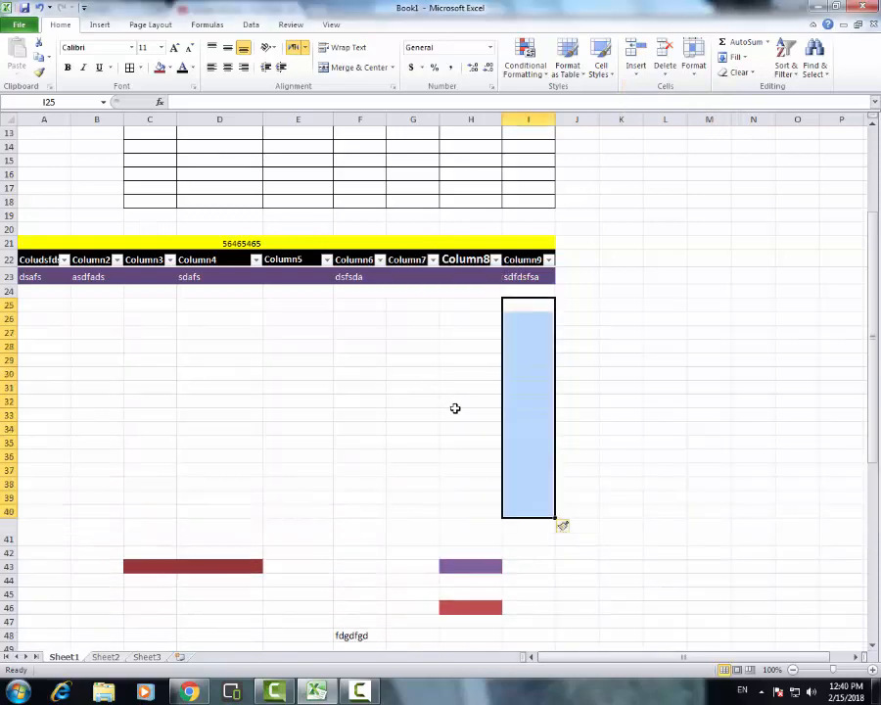
scroll(376, 554, "down", 5)
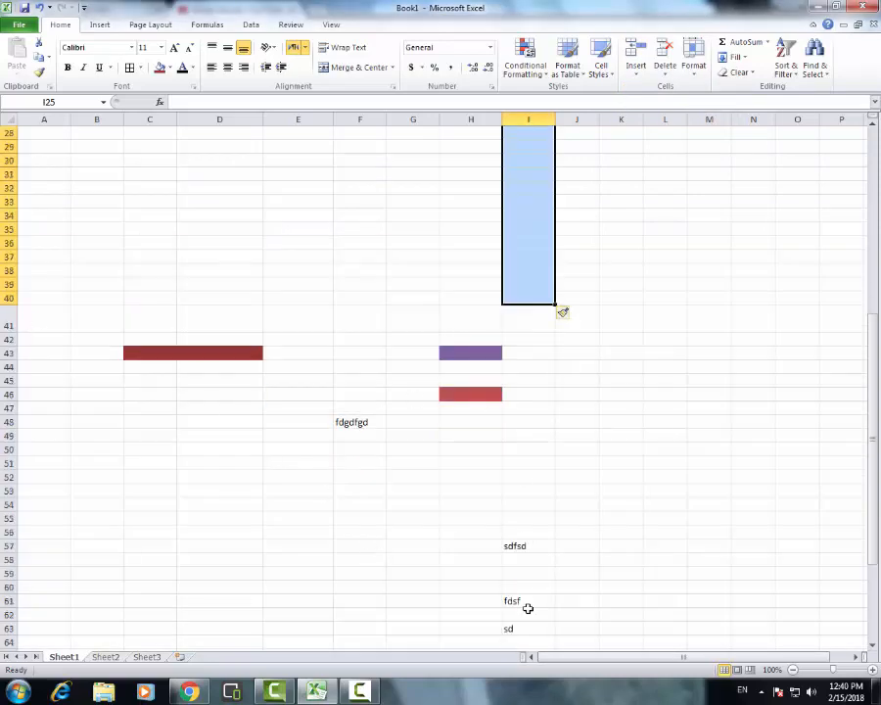
scroll(389, 231, "up", 3)
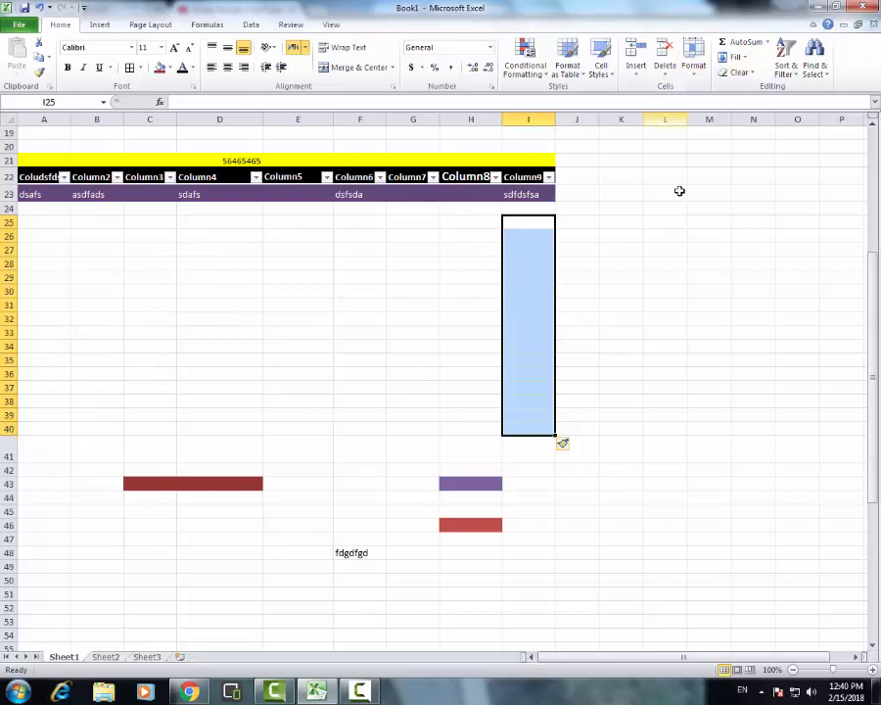
Examine the cell Format options for cell size, visibility, sheet organization and protection
left_click(666, 318)
left_click(694, 65)
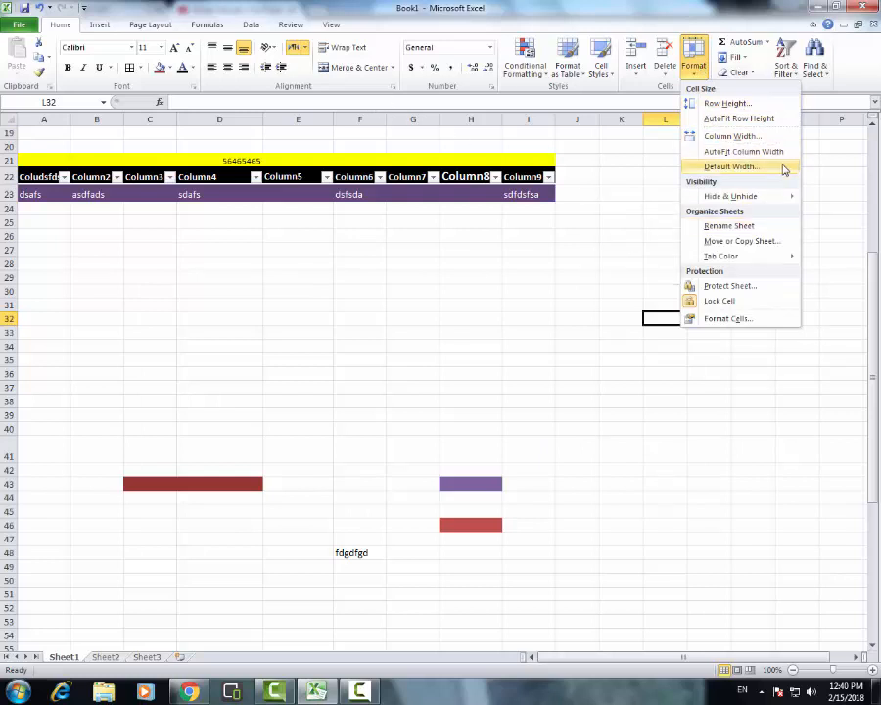
left_click(529, 264)
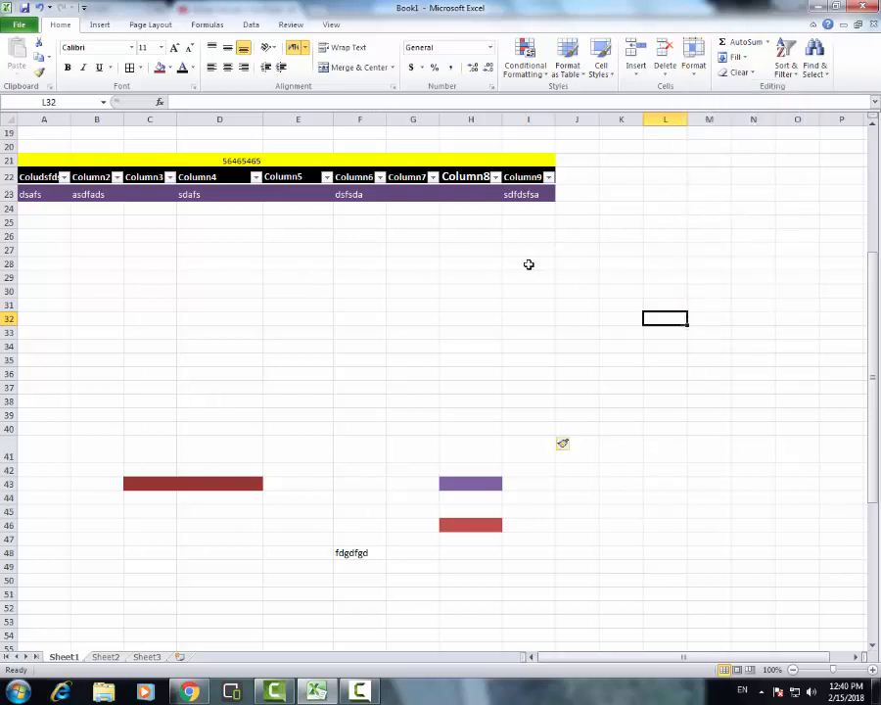
mouse_move(295, 264)
left_mouse_down()
mouse_move(313, 286)
mouse_move(310, 268)
left_mouse_up()
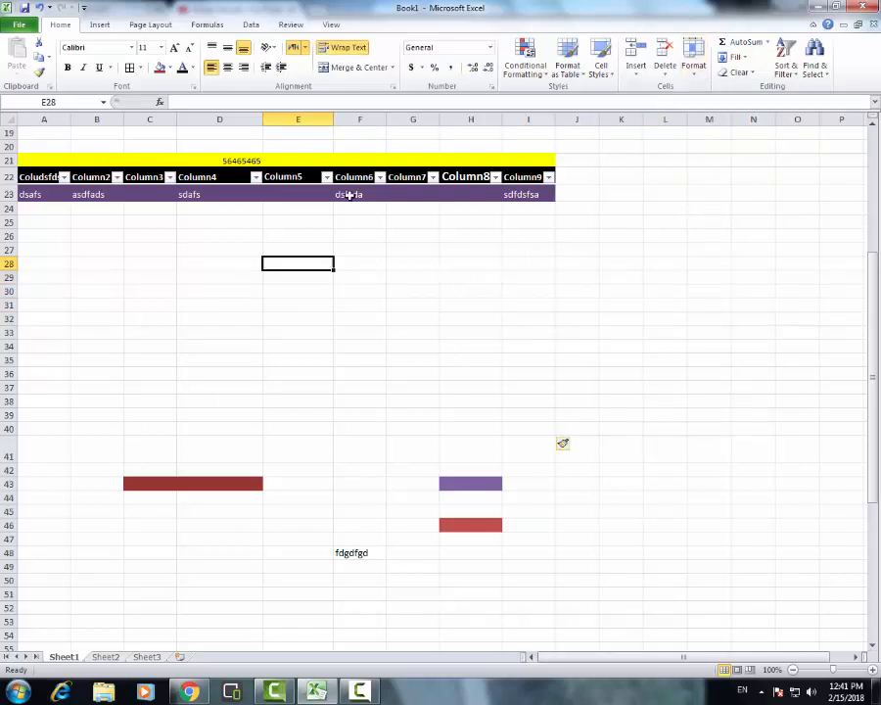
left_click(704, 76)
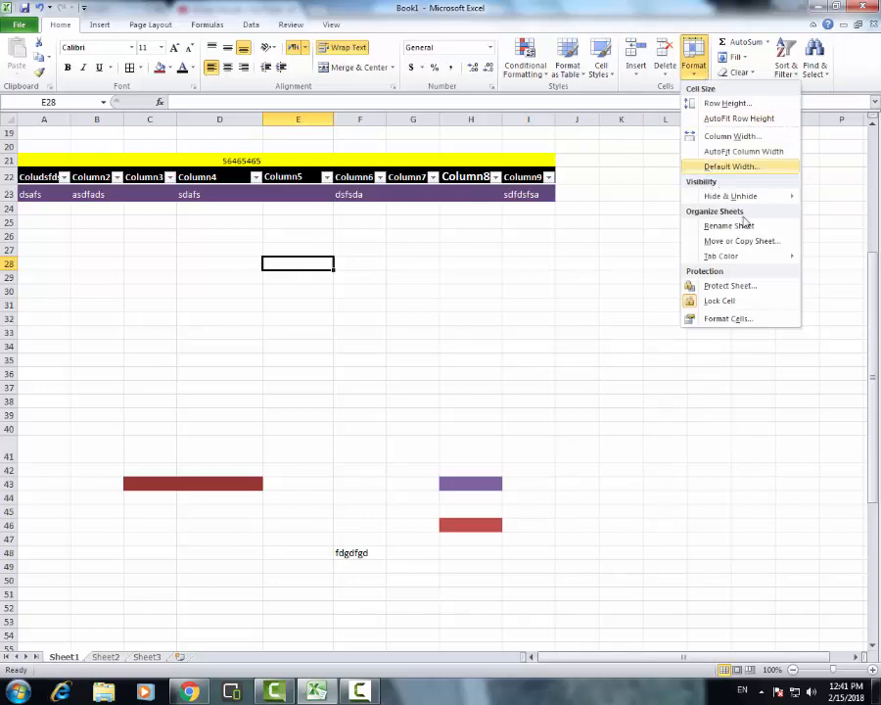
mouse_move(770, 257)
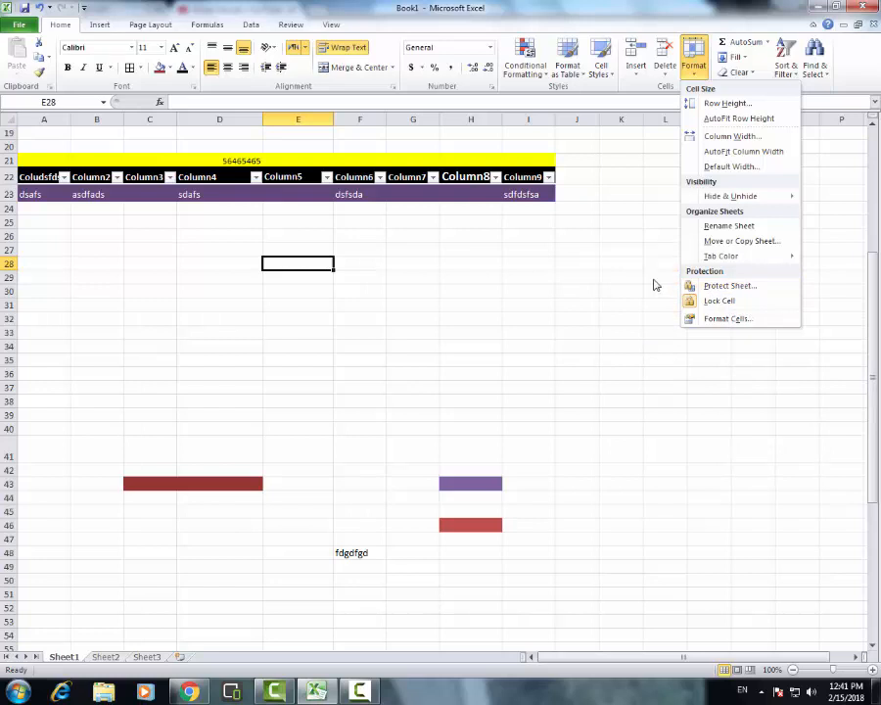
left_click(656, 285)
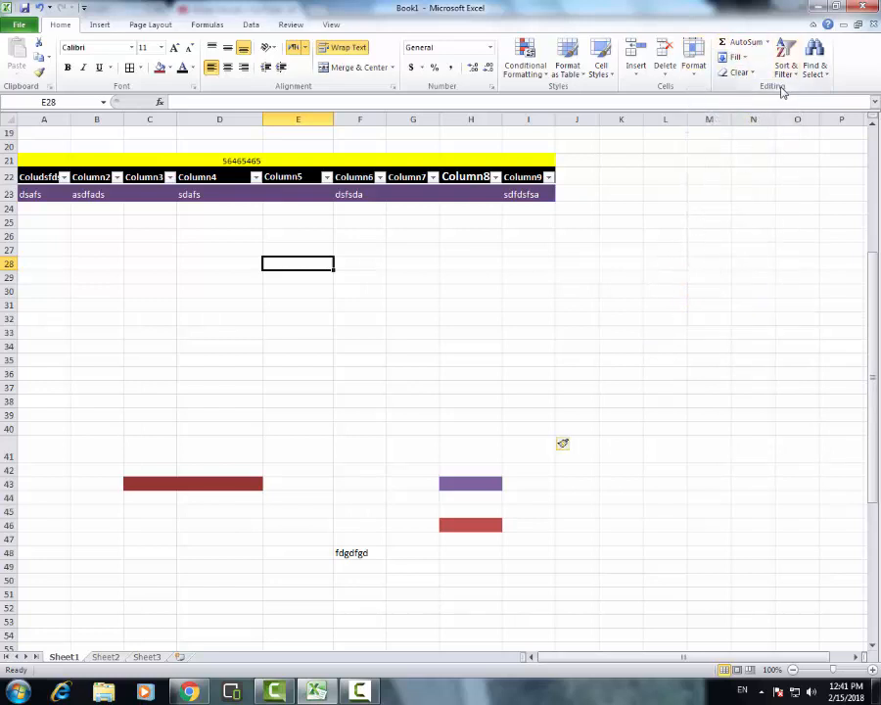
Enter the text sdfsdfsd in cell D31
left_click(423, 308)
left_click(233, 306)
type("sdfsdf")
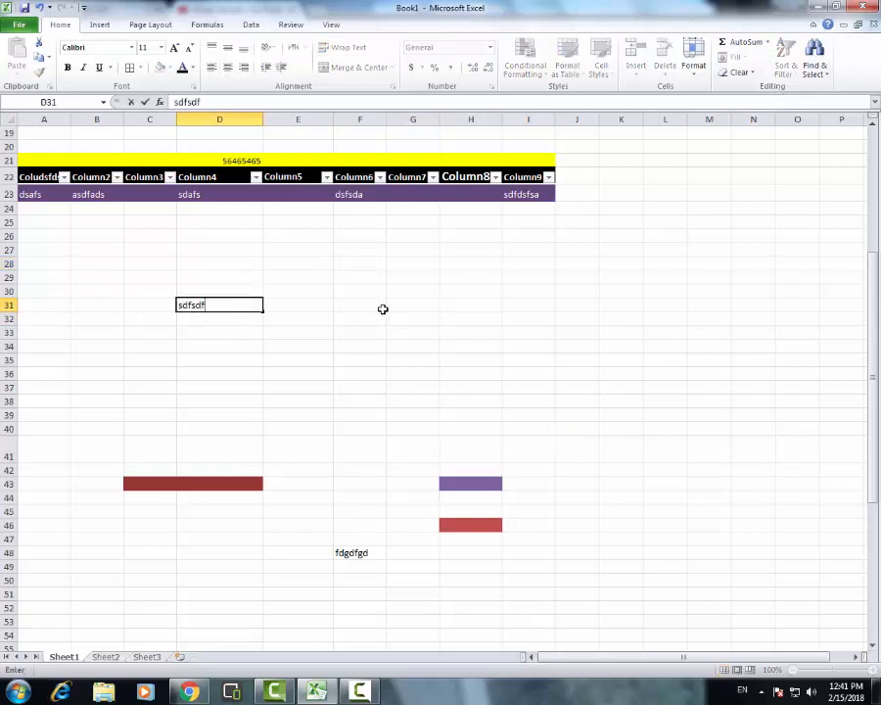
type("sd")
left_click(403, 313)
left_click(192, 306)
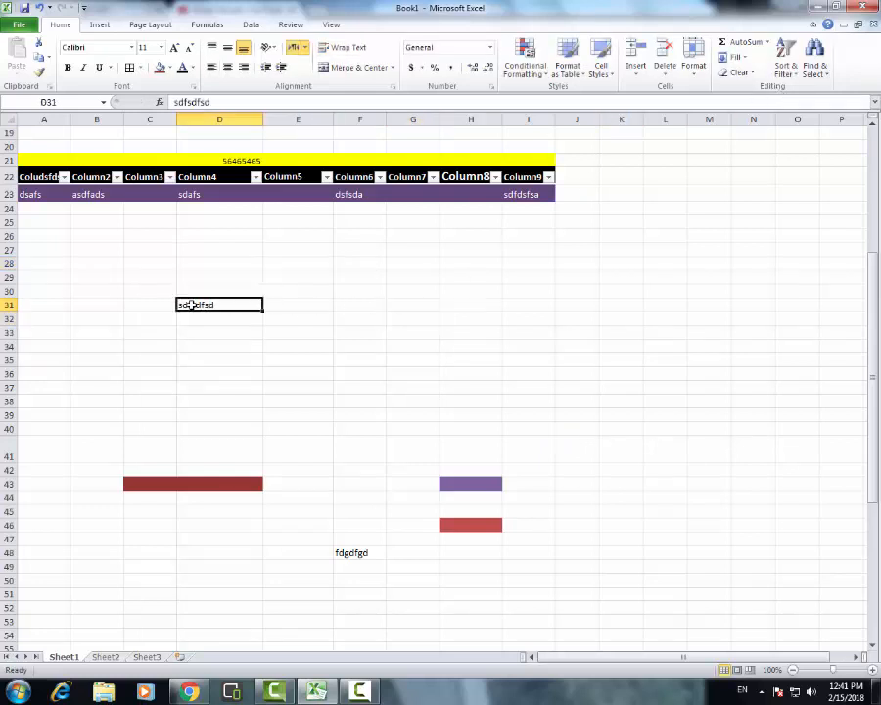
left_click(753, 45)
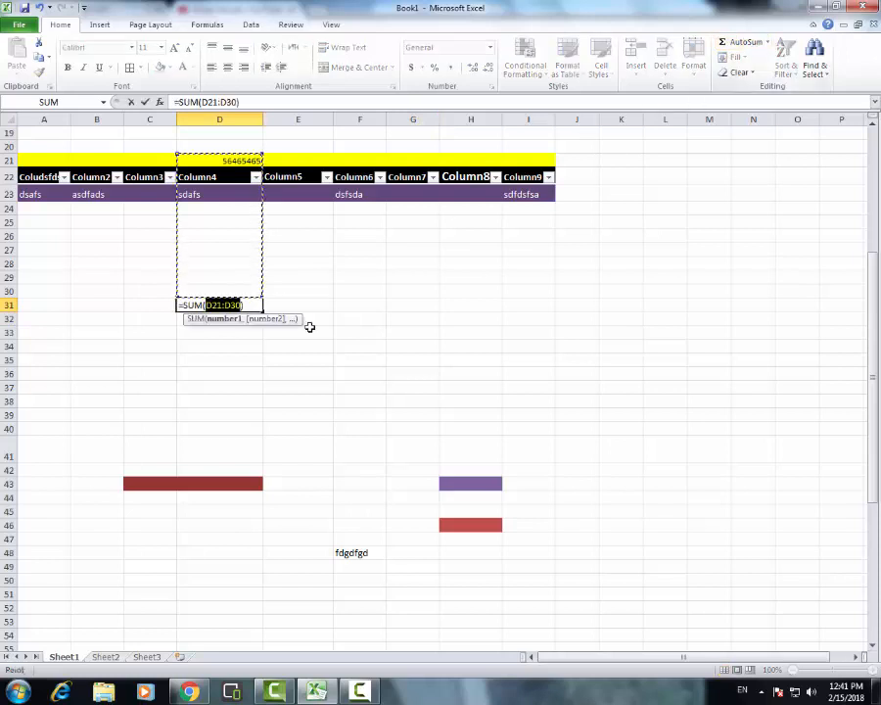
left_click(356, 304)
key("Escape")
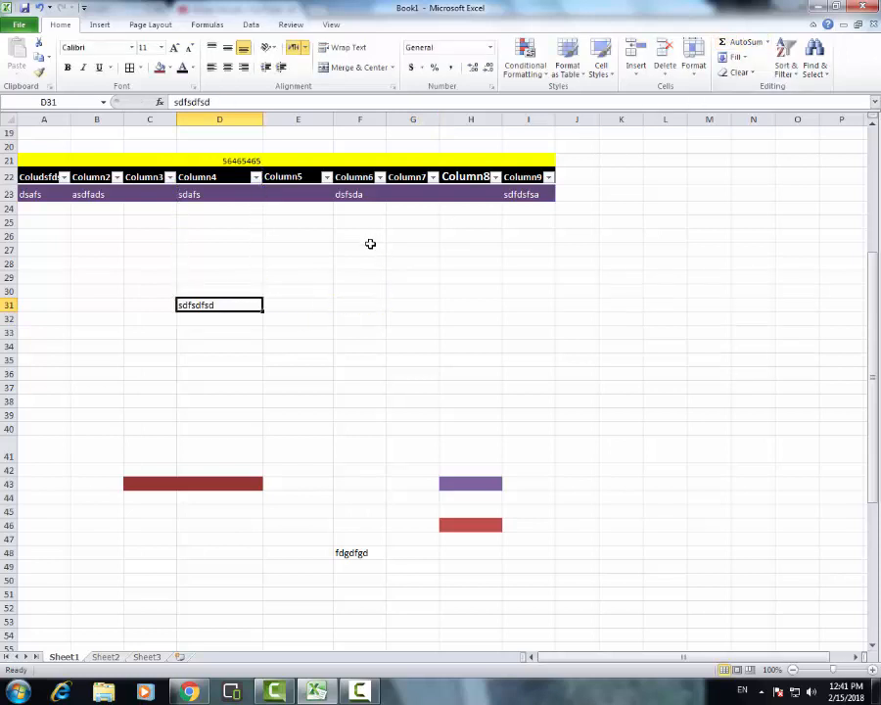
Enter the text dfgds in cell F27
left_click(366, 244)
type("dfgds")
left_click(365, 287)
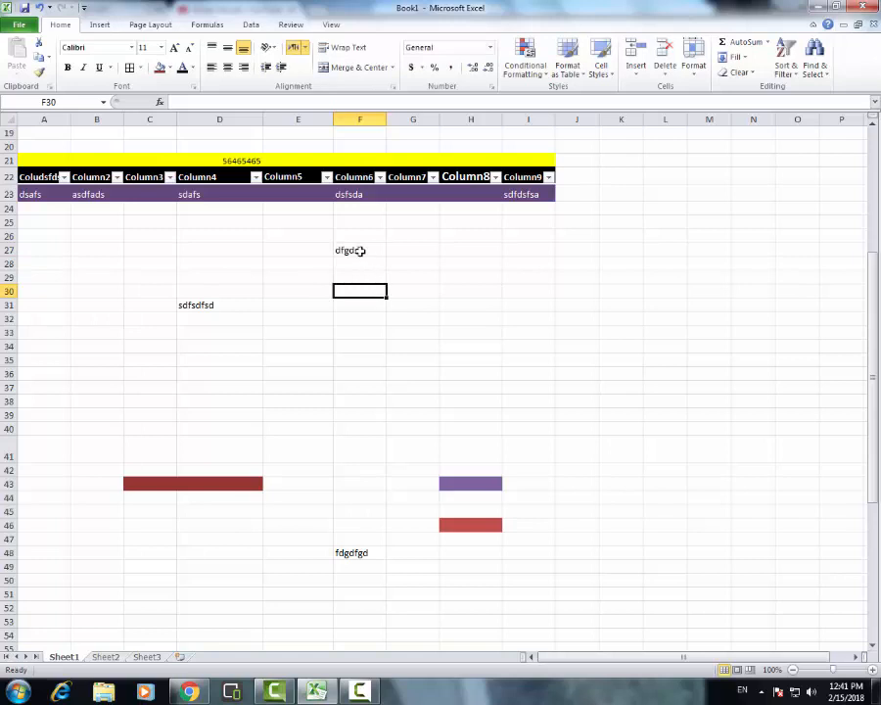
left_click(358, 249)
Enter the numbers 54, 55654, 5, 44565, 6565 and 654 down cells E28 to E33
left_click(287, 264)
type("54")
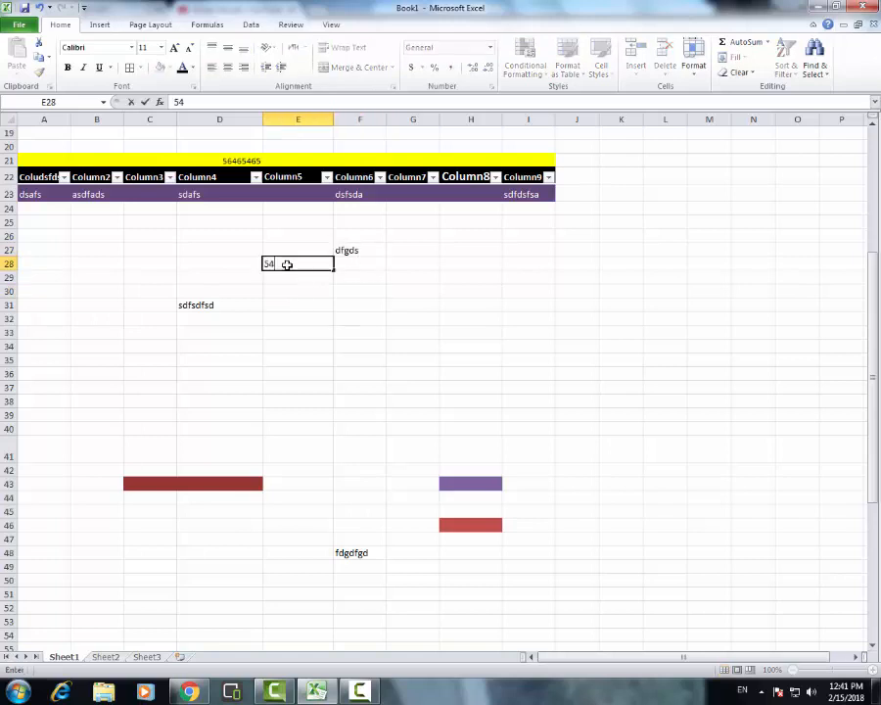
key("Return")
type("55654")
key("Return")
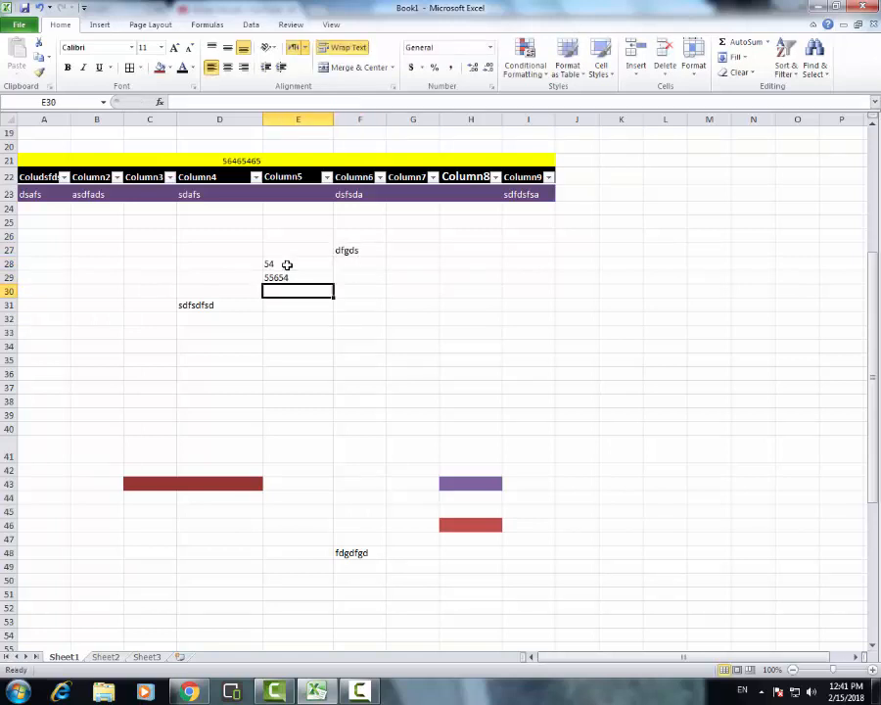
type("5")
key("Return")
type("44565")
key("Return")
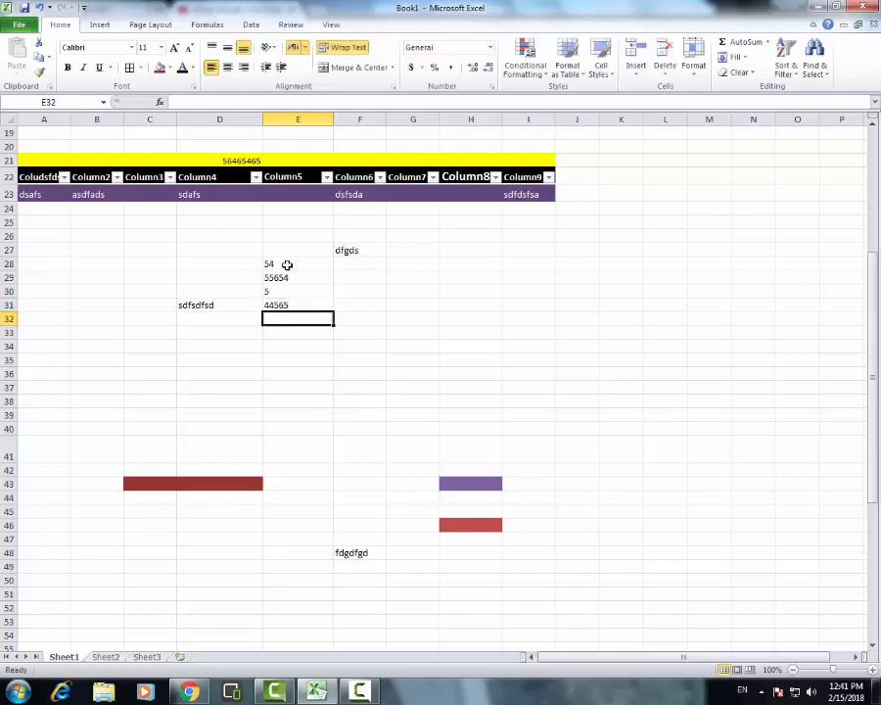
type("6565")
key("Return")
type("654")
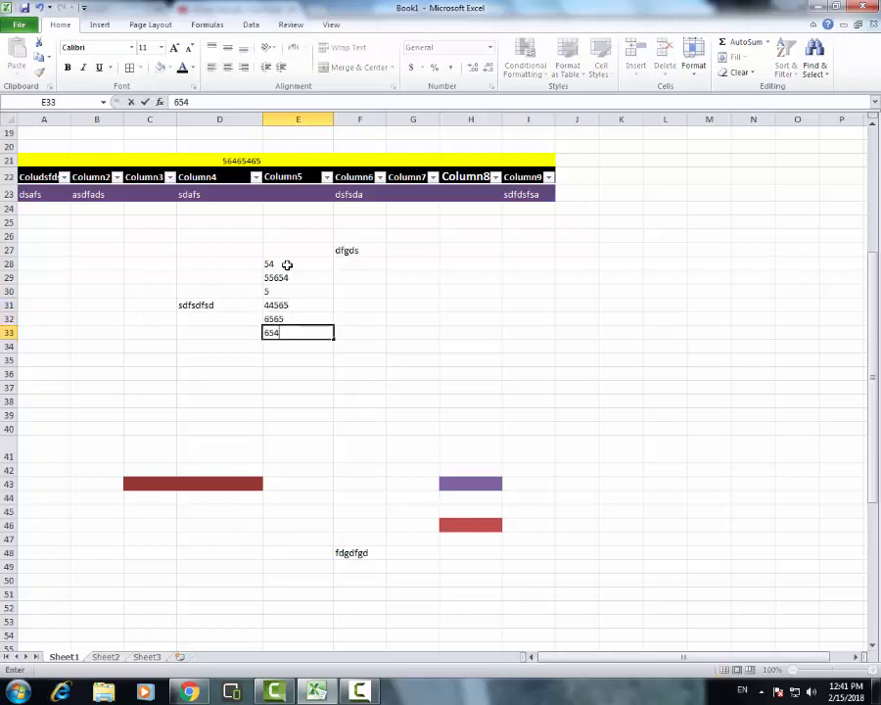
key("Return")
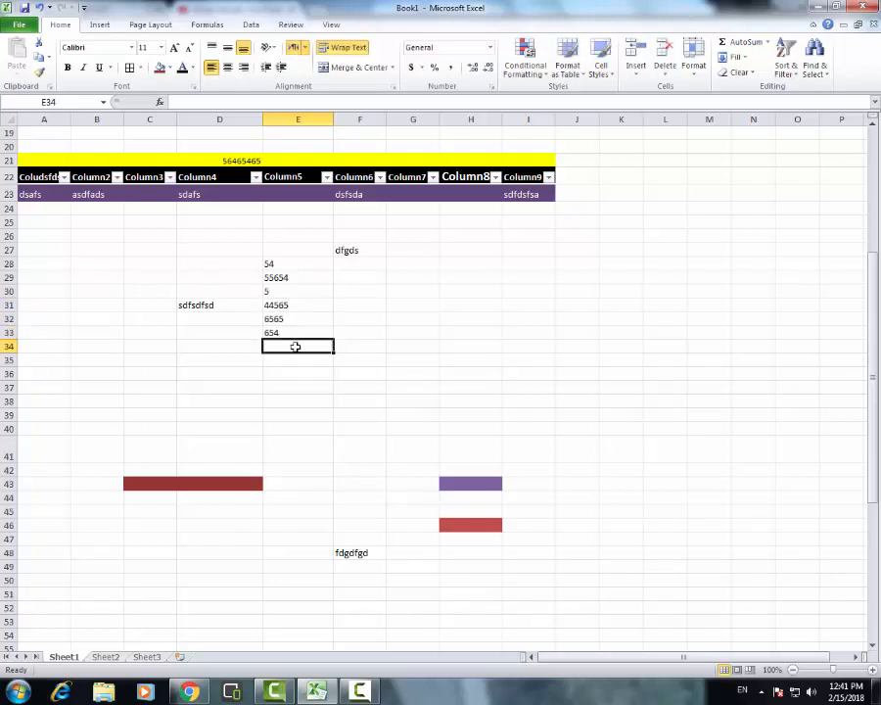
Total the numbers in E28:E33 into cell E34 with AutoSum
left_click_drag(294, 347, 284, 260)
left_click(729, 40)
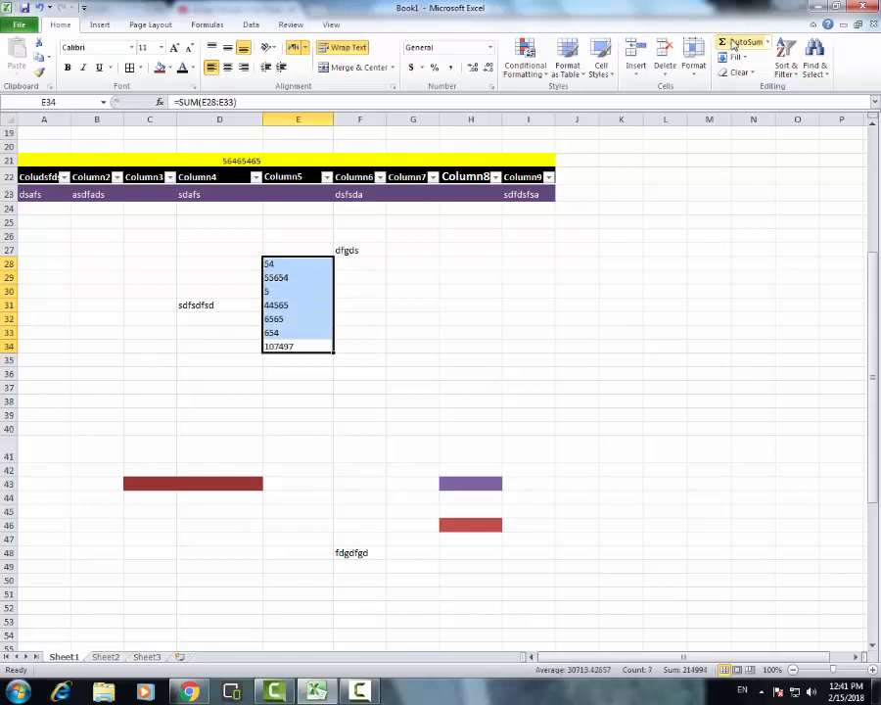
left_click(374, 351)
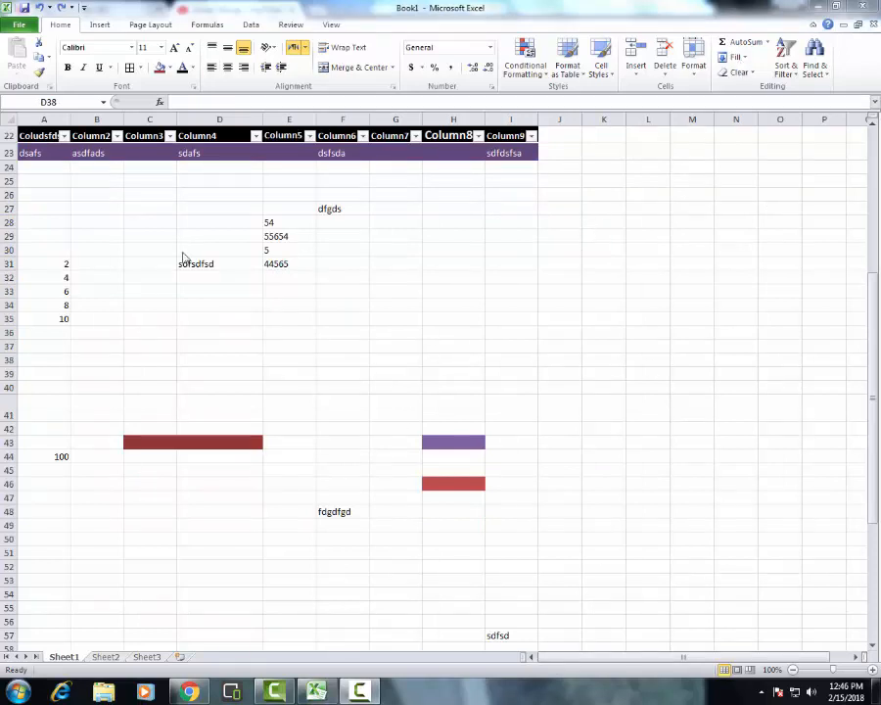
Enter the numbers 1, 2, 3, 4, 5 and 6 down cells I29 to I34
left_click(502, 235)
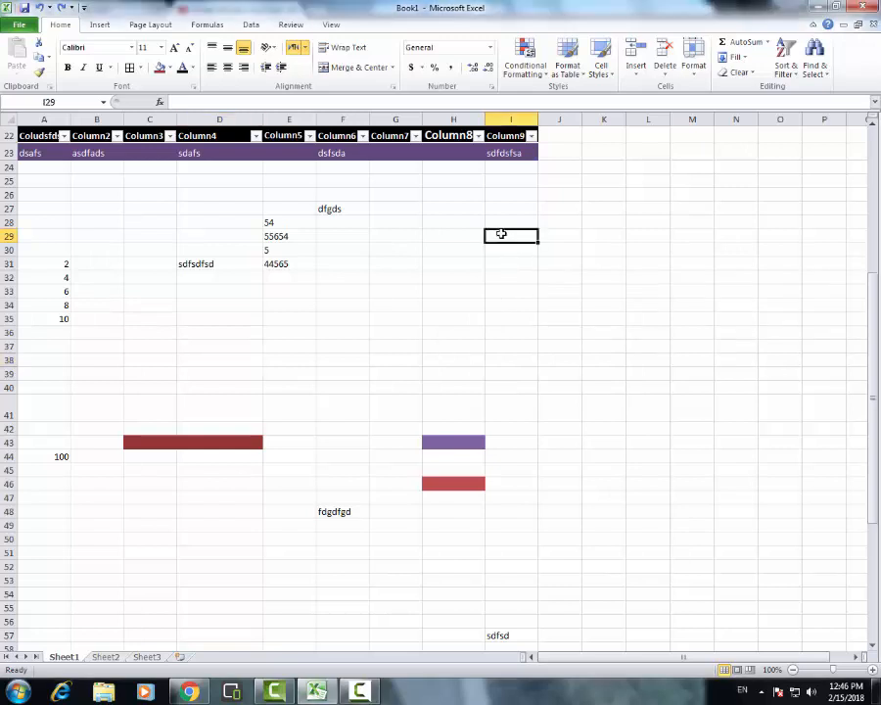
type("1")
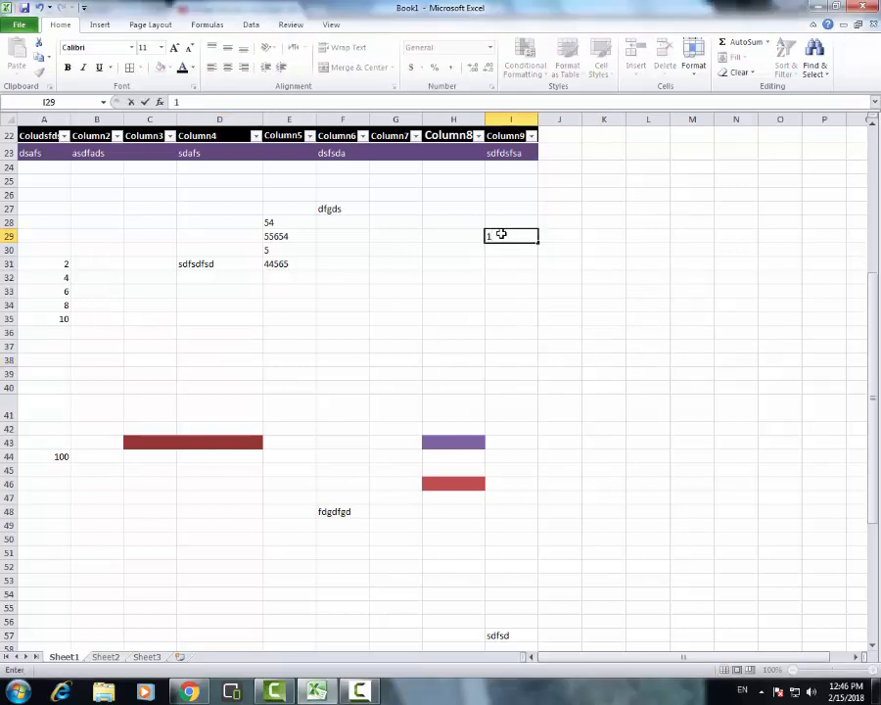
key("Return")
type("23")
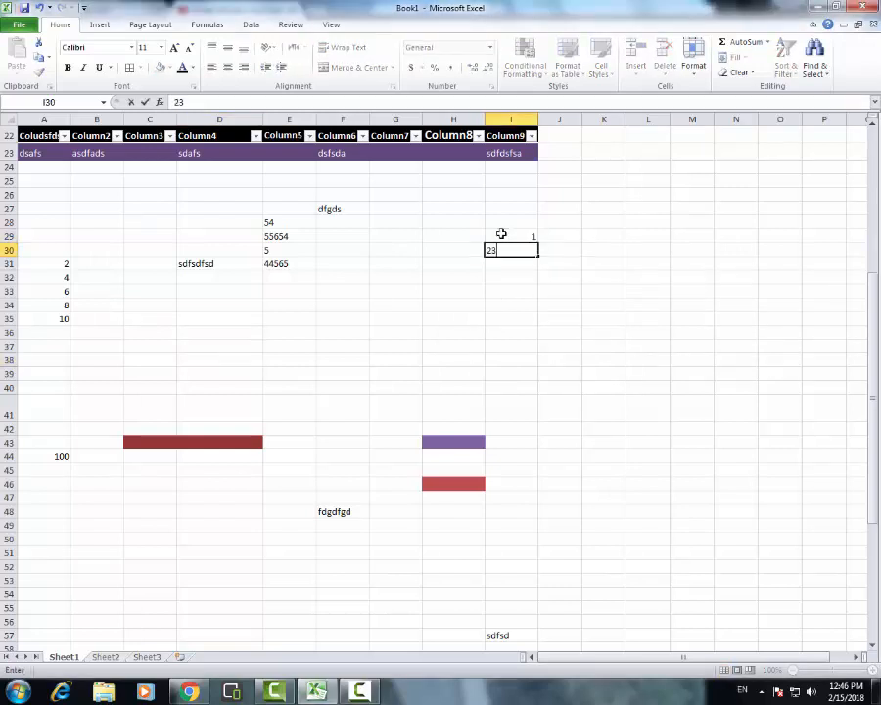
key("Return")
type("3")
key("Return")
type("4")
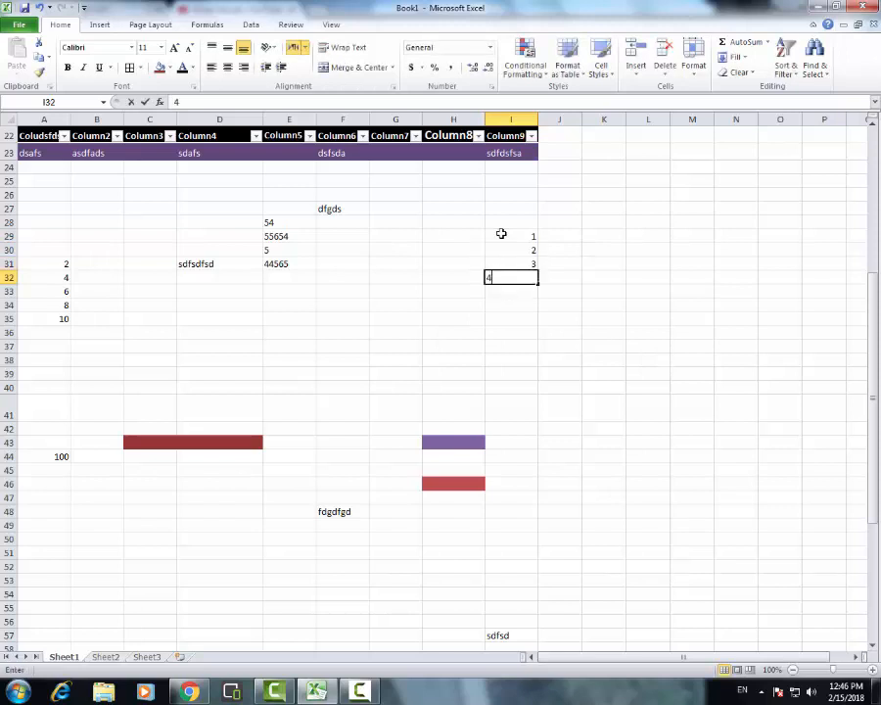
key("Return")
type("5")
key("Return")
type("6")
key("Return")
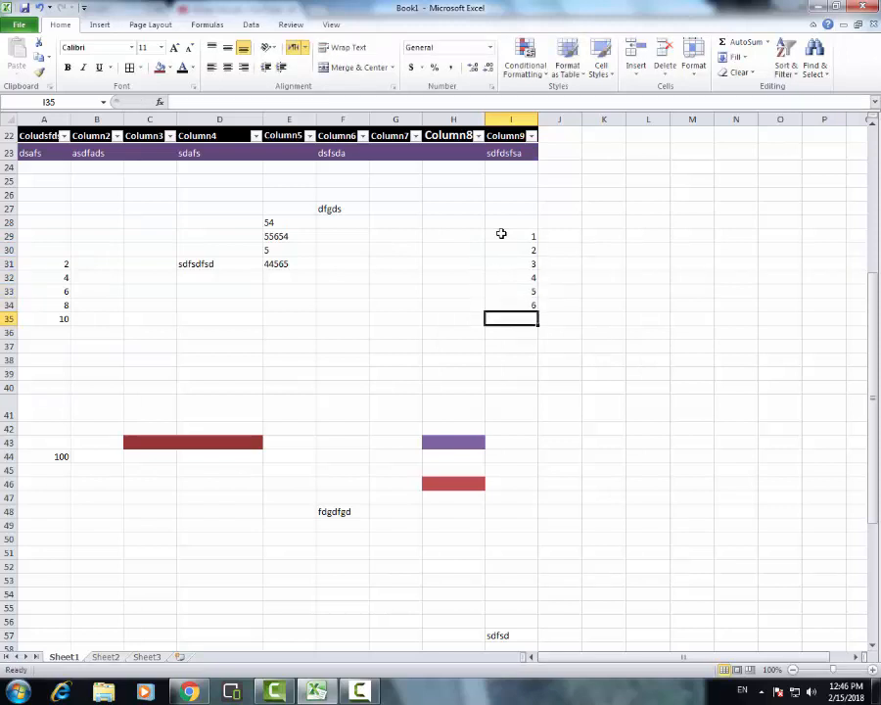
Fill the numbers in I29:I34 right into column J, and undo the fill
left_click(522, 236)
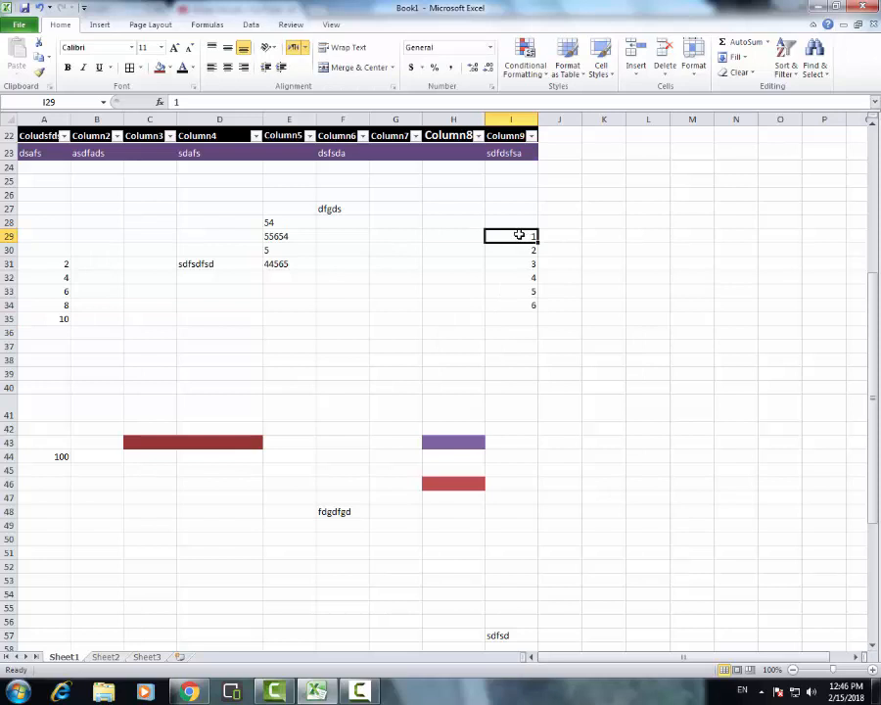
left_click_drag(520, 236, 577, 278)
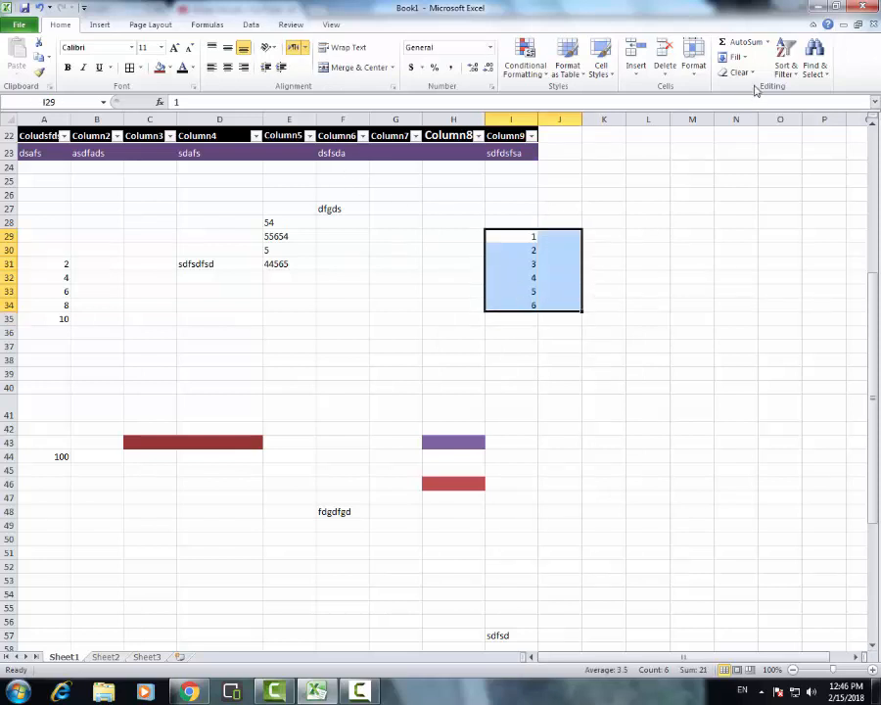
left_click(736, 57)
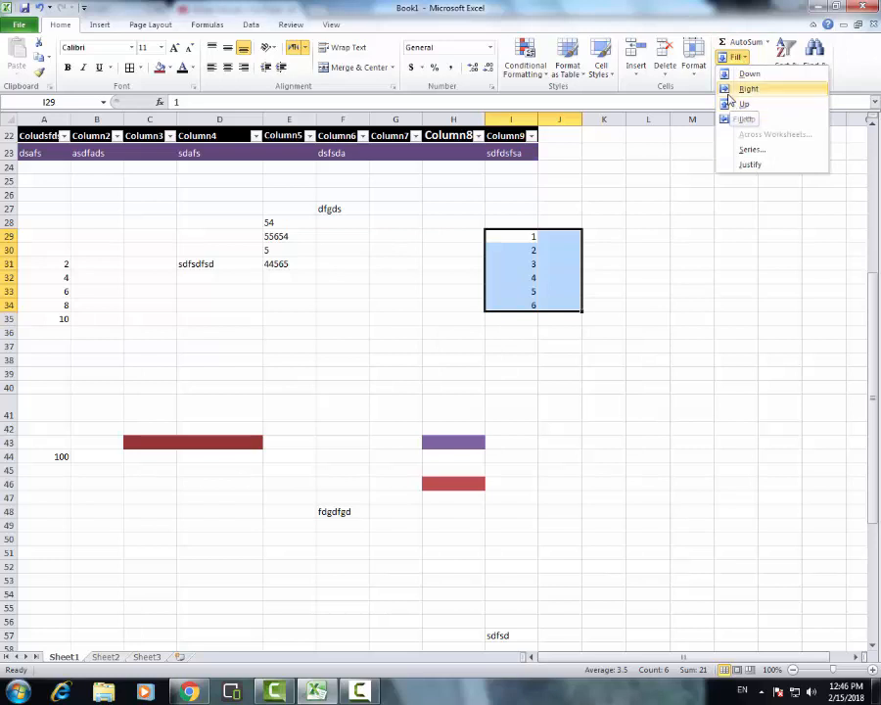
left_click(748, 88)
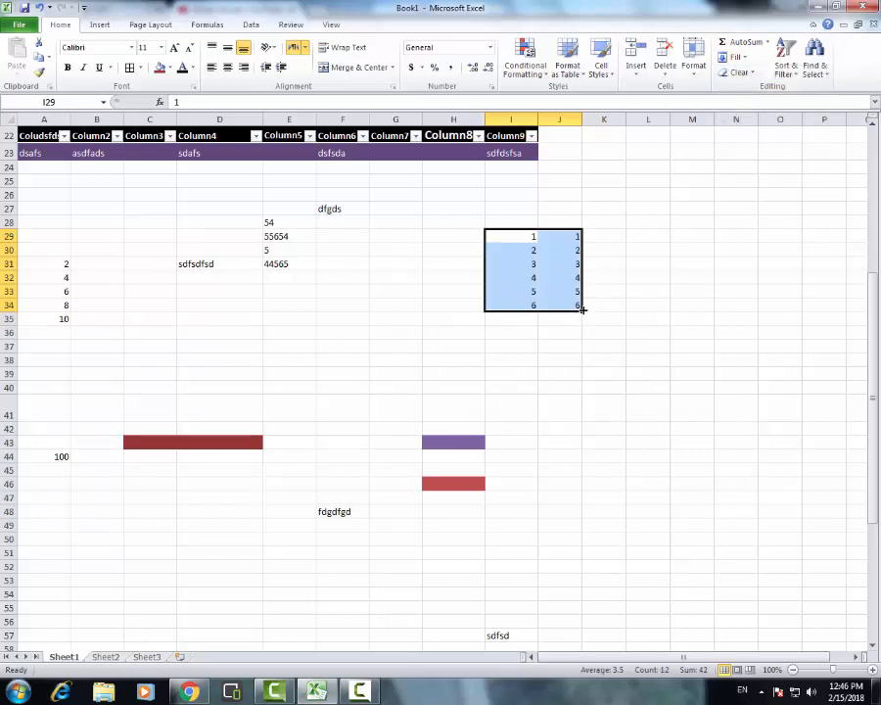
left_click(629, 279)
key("ctrl+z")
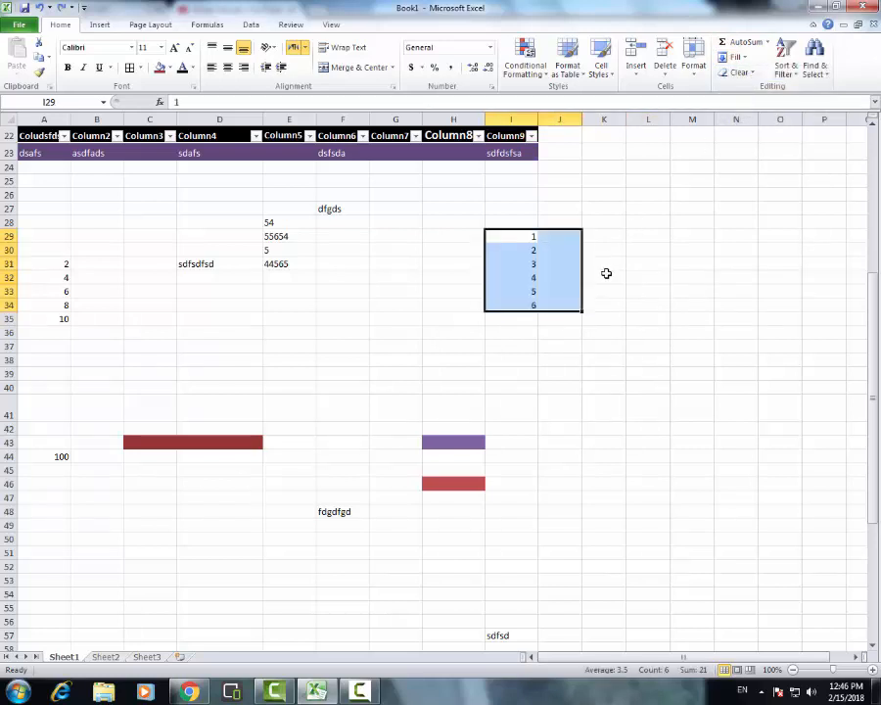
Extend the number series in I29:I34 down to 22 in cell I50, and reverse the extension
left_click(530, 276)
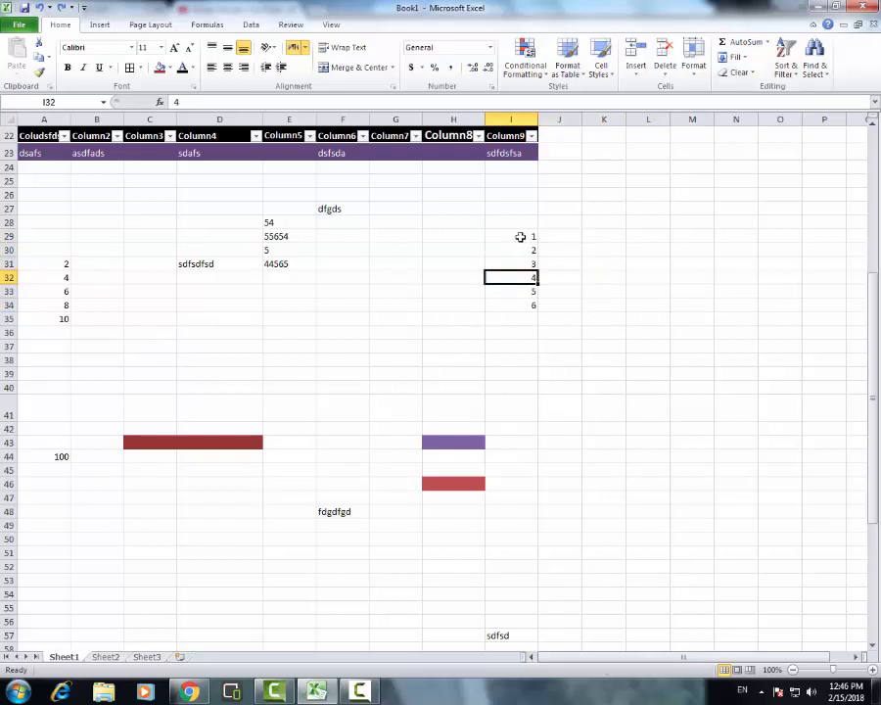
left_click_drag(521, 236, 537, 546)
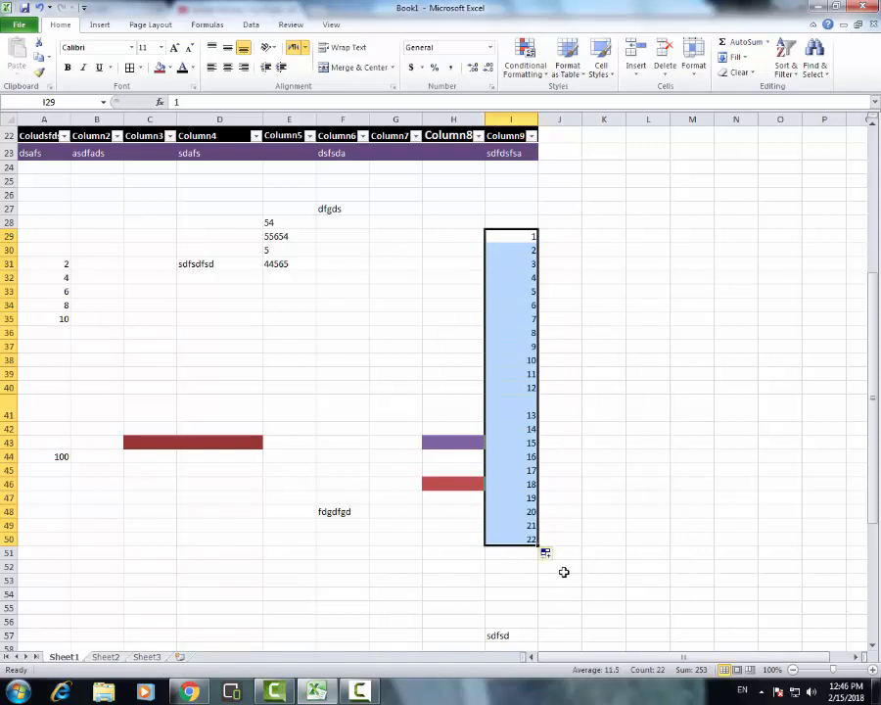
left_click_drag(539, 546, 537, 311)
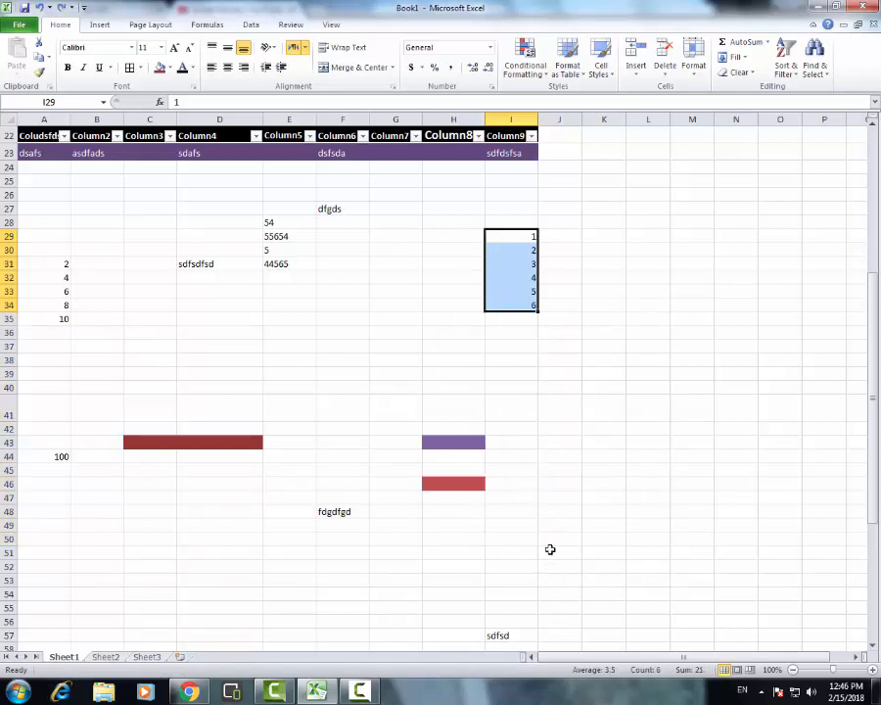
Extend the number series in I29:I34 down to 9 in cell I37
left_click(572, 322)
left_click_drag(525, 237, 535, 310)
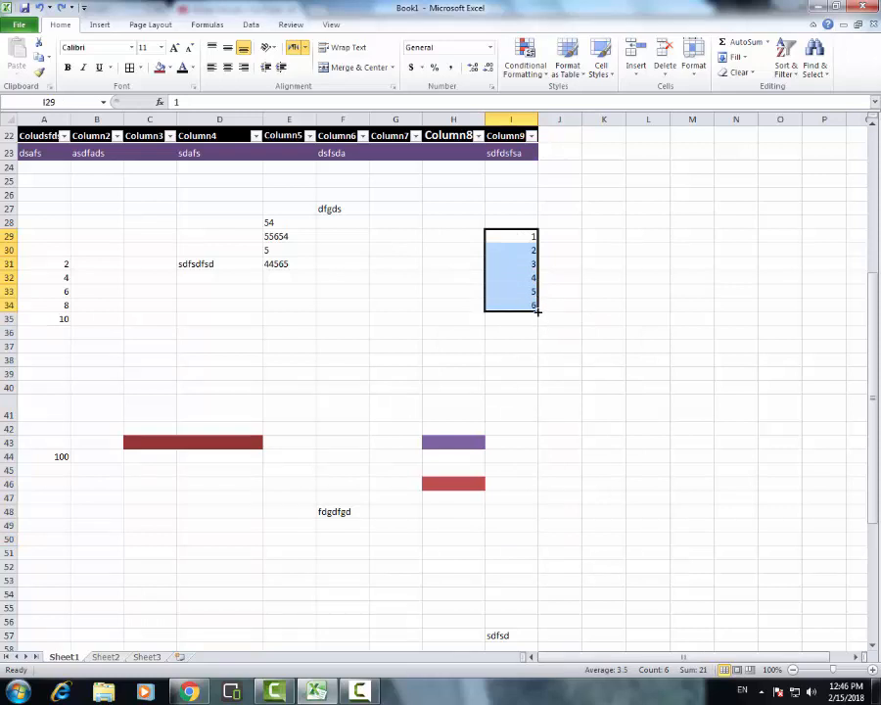
left_click_drag(538, 312, 539, 351)
left_click(557, 250)
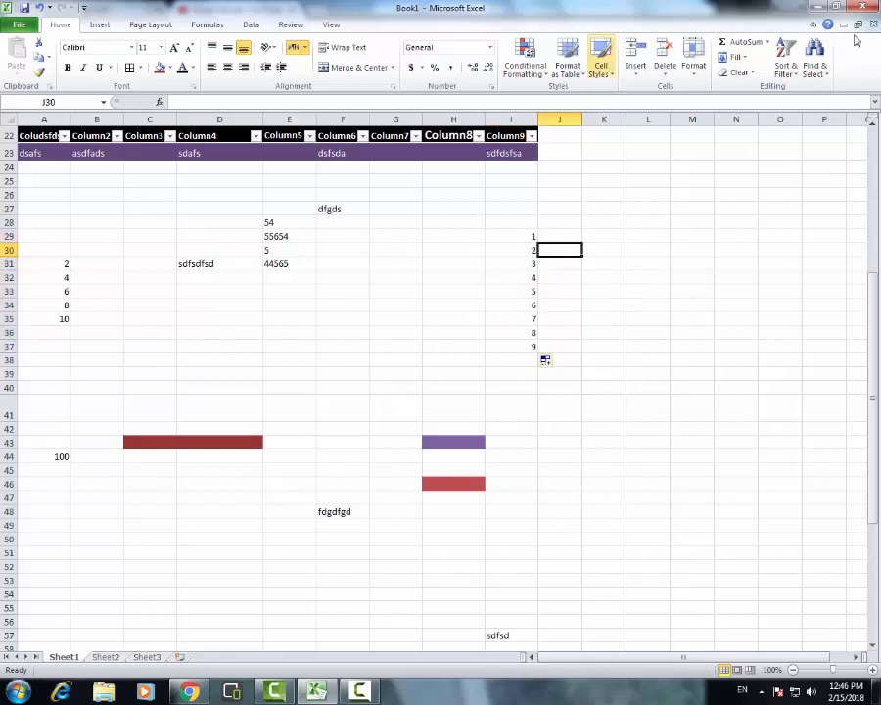
left_click(752, 78)
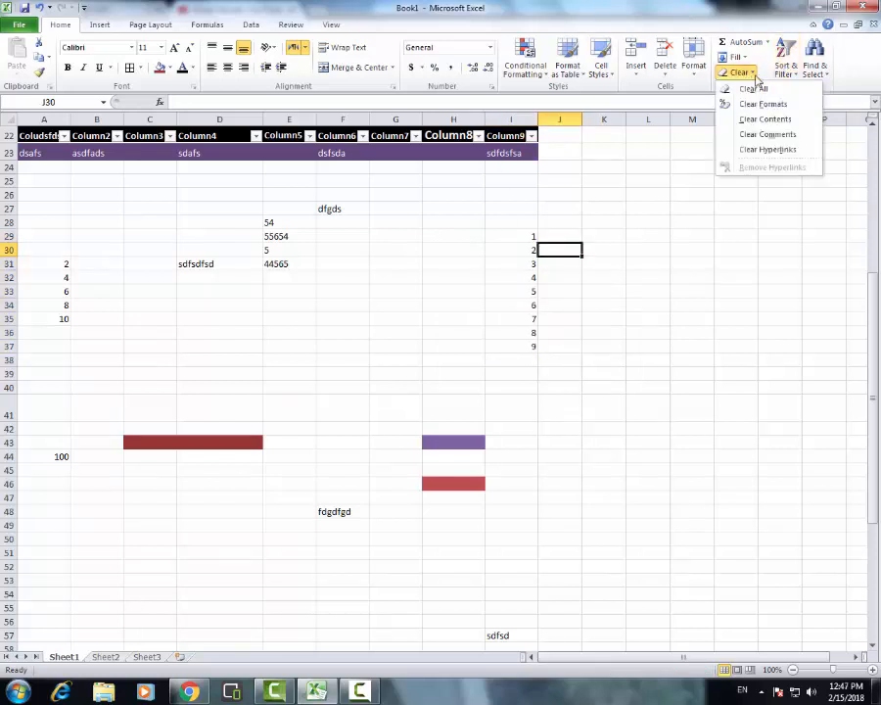
left_click(743, 257)
Sort the table in row 22 by Column9 from A to Z
scroll(299, 312, "up", 2)
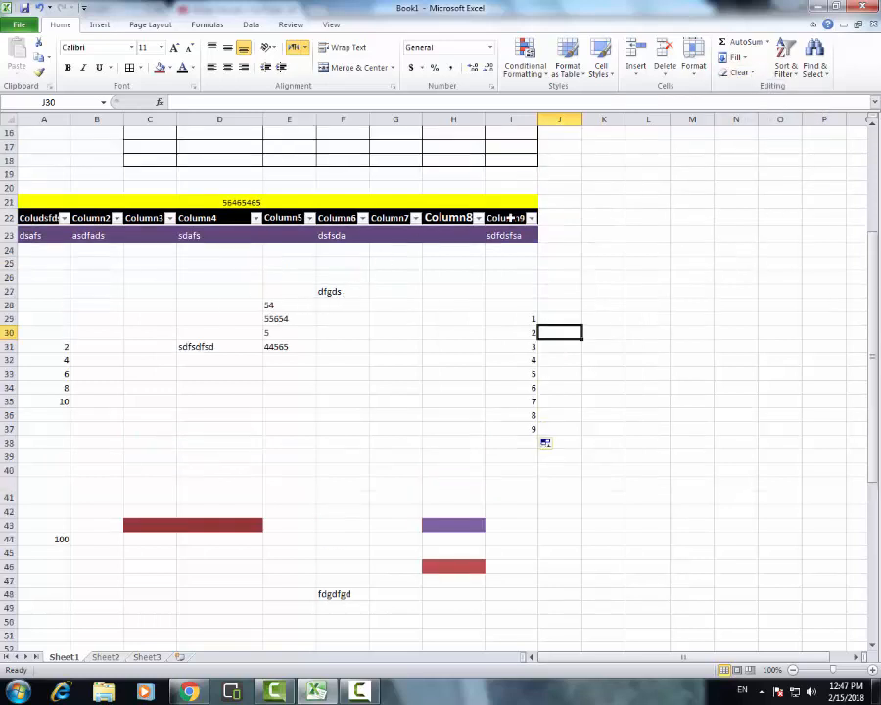
left_click(529, 234)
left_click(530, 219)
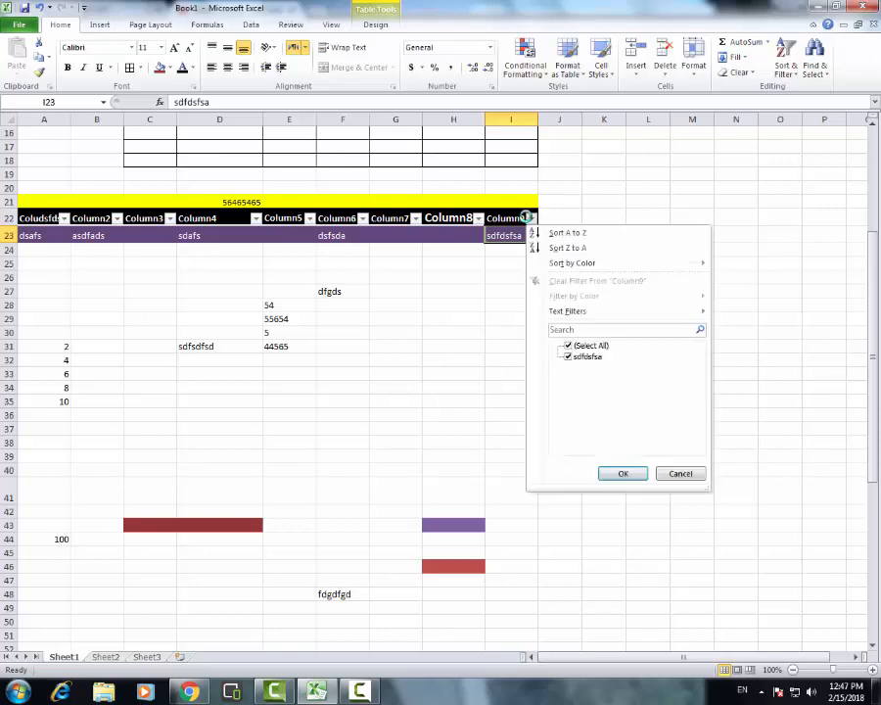
left_click(582, 235)
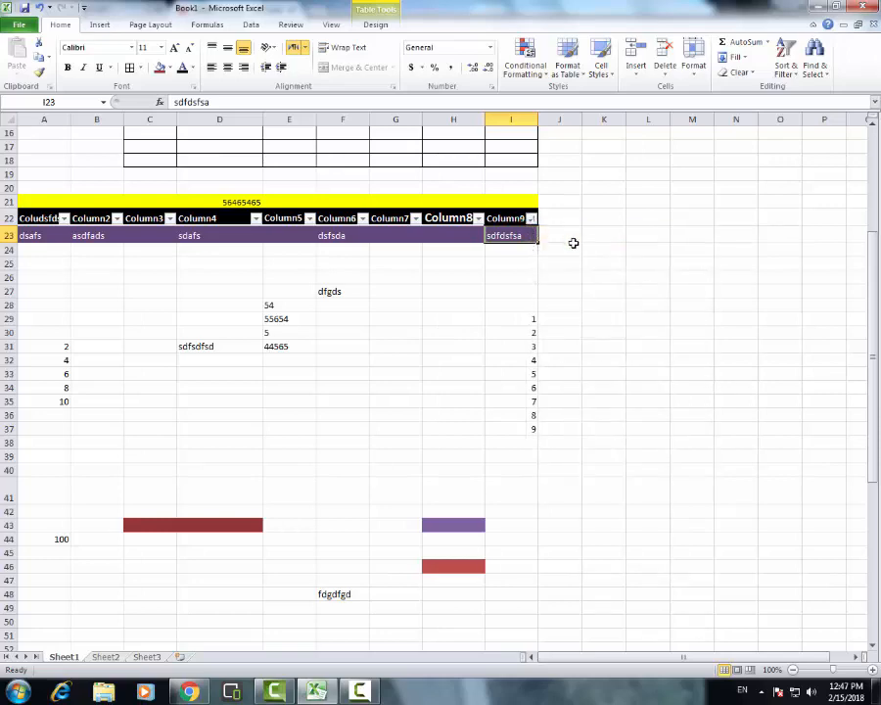
left_click(568, 249)
Clear all contents and formatting from the bordered range C7:I18, and undo the clearing
scroll(378, 220, "up", 2)
scroll(378, 220, "up", 3)
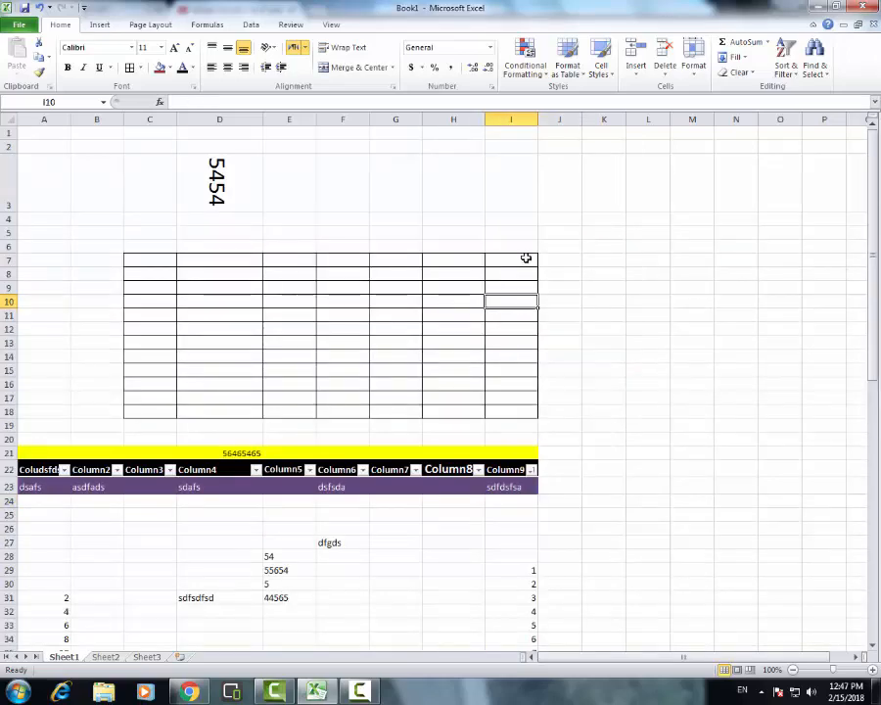
left_click_drag(525, 260, 133, 410)
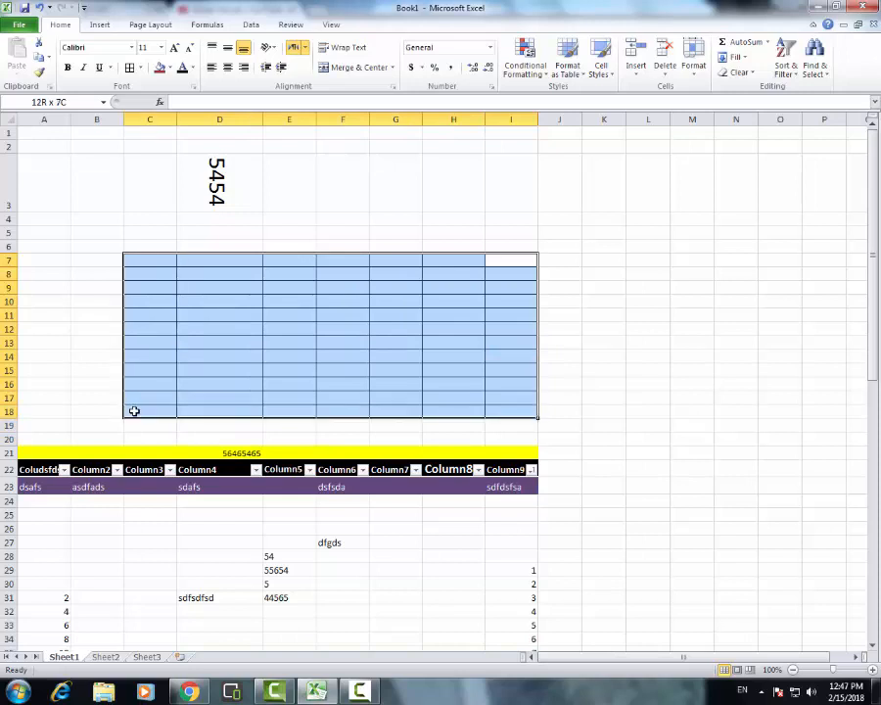
left_click(740, 73)
left_click(767, 89)
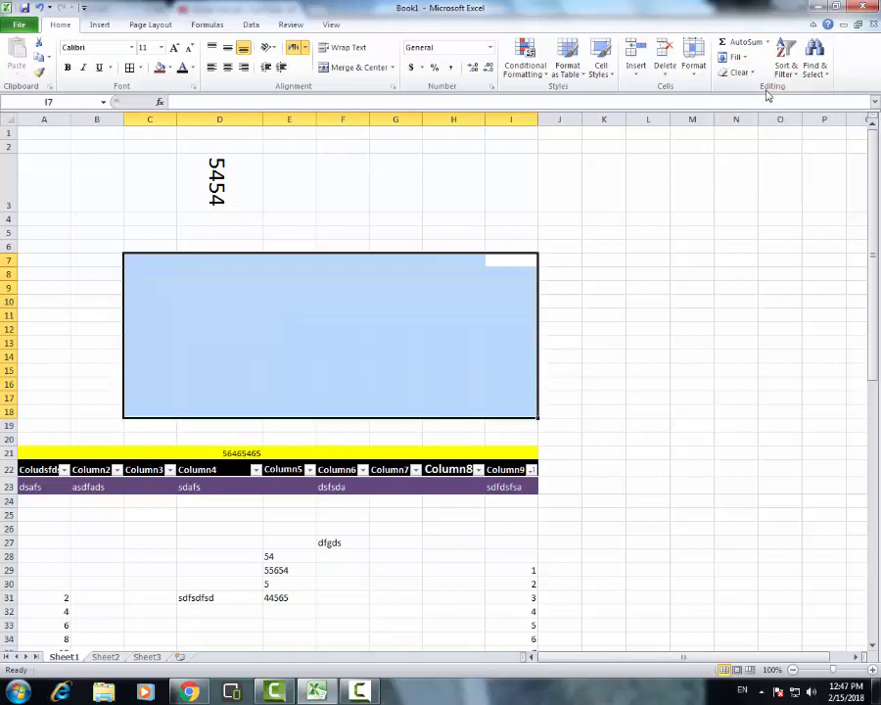
left_click(524, 300)
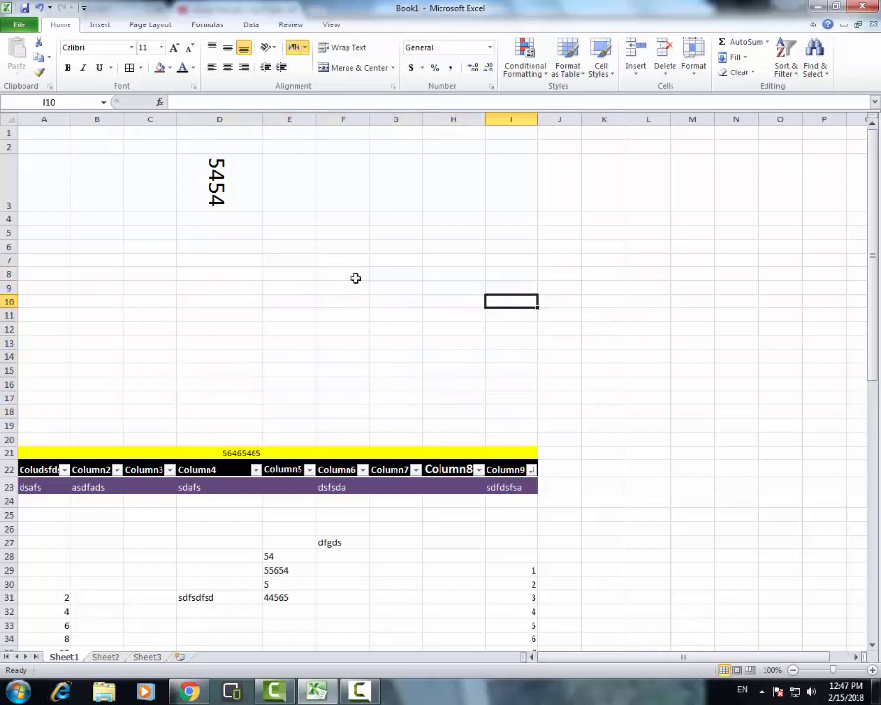
key("ctrl+z")
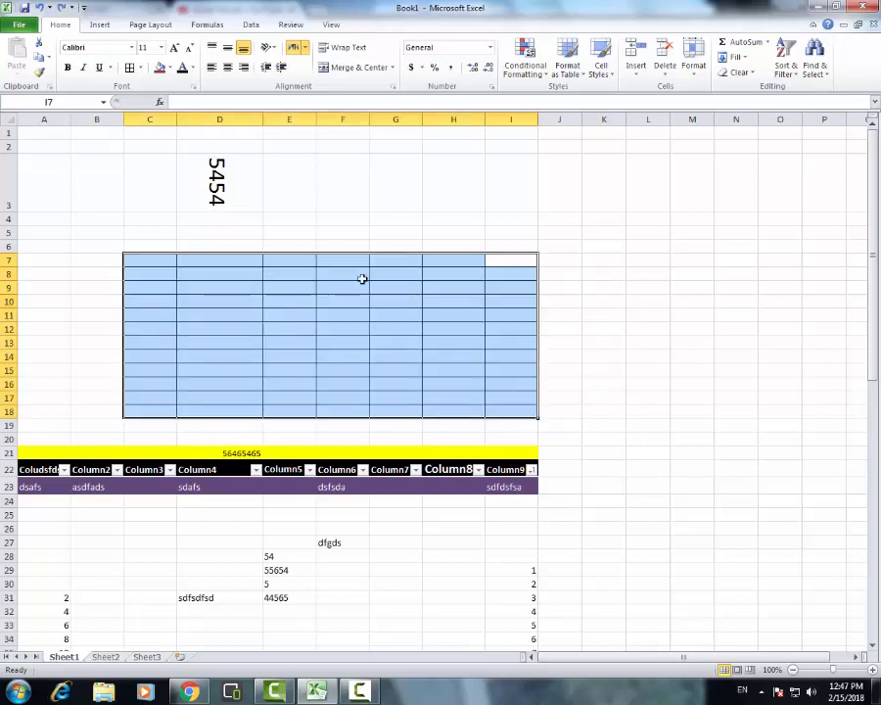
left_click(734, 57)
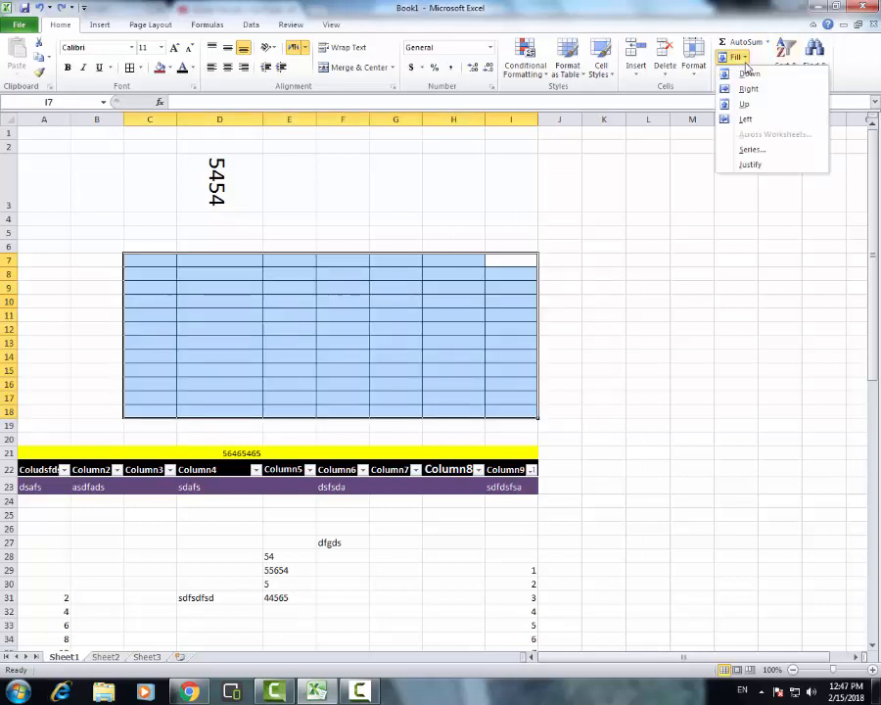
left_click(706, 244)
left_click(745, 76)
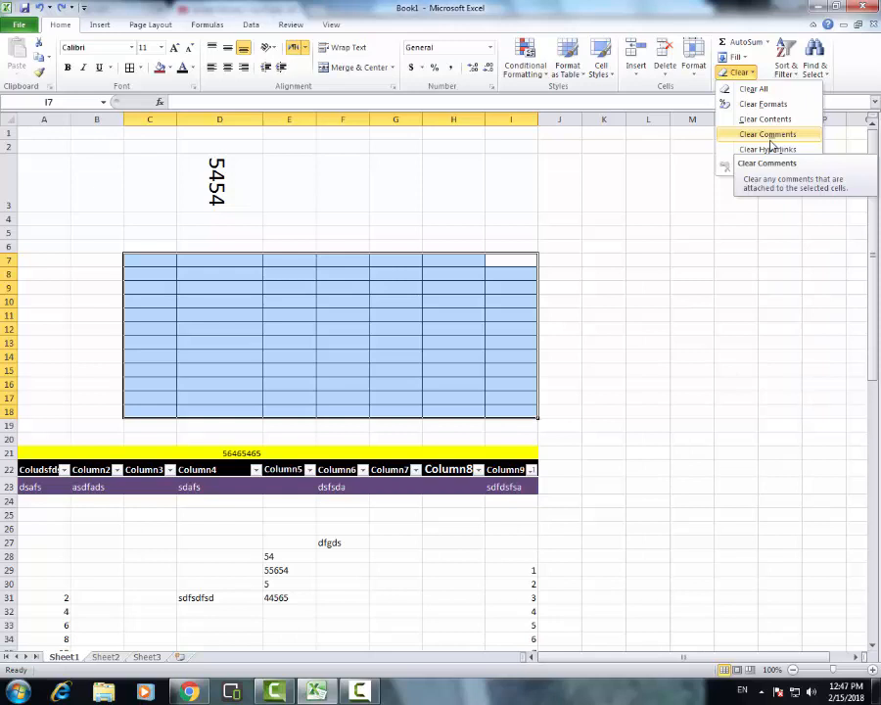
left_click(694, 242)
left_click(691, 217)
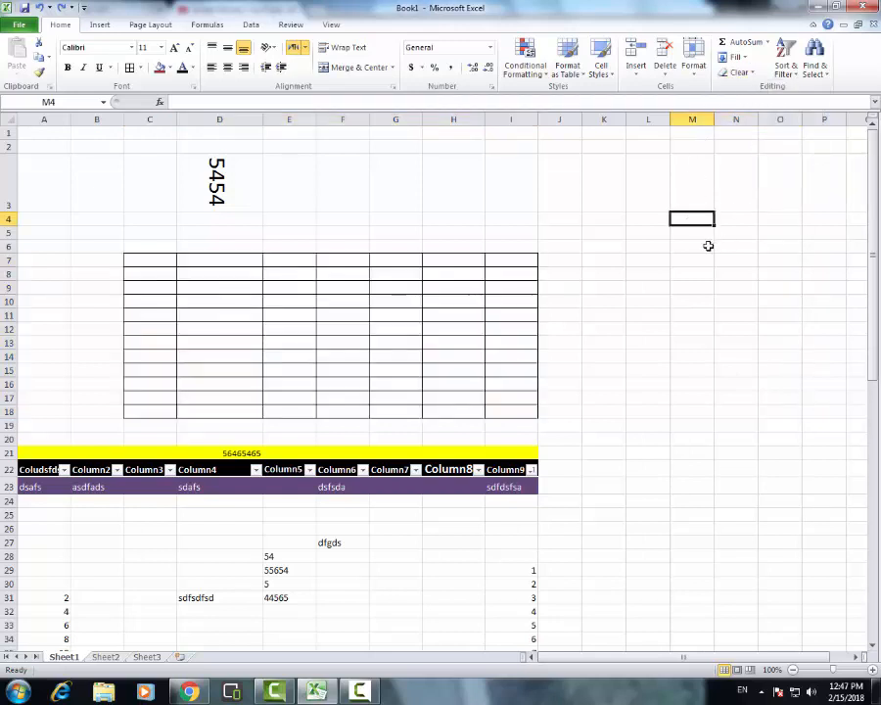
left_click(703, 243)
left_click(638, 288)
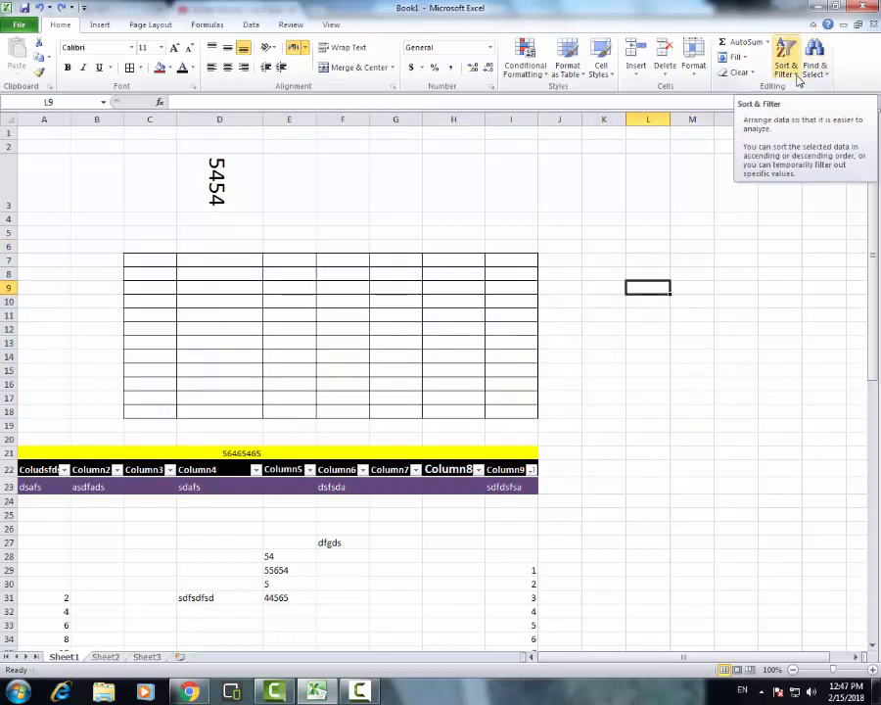
left_click(591, 245)
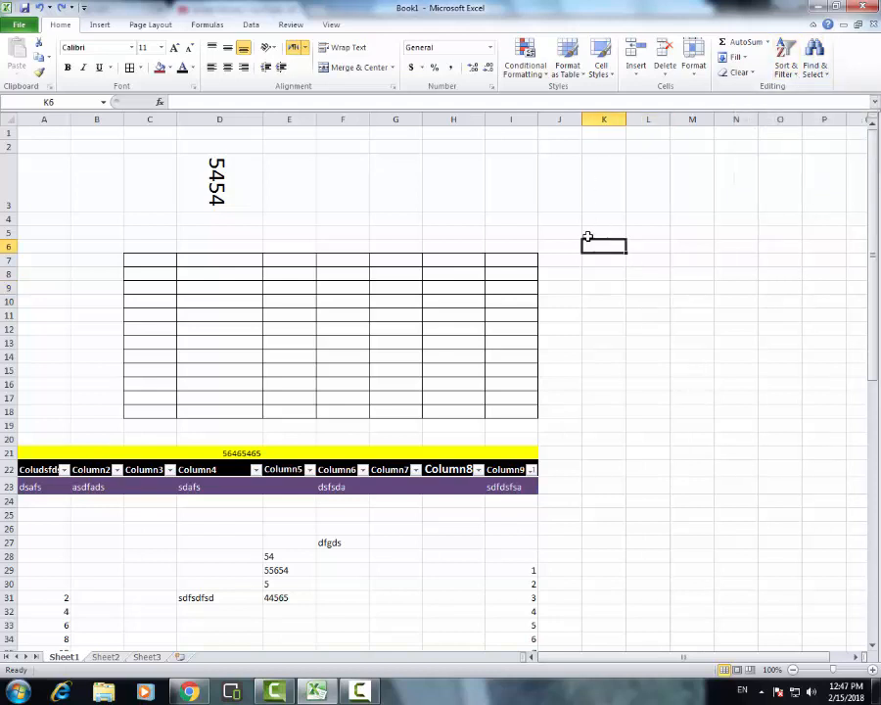
Apply a filter to the empty range K7:U18
left_click_drag(615, 245, 829, 401)
left_click_drag(611, 266, 815, 405)
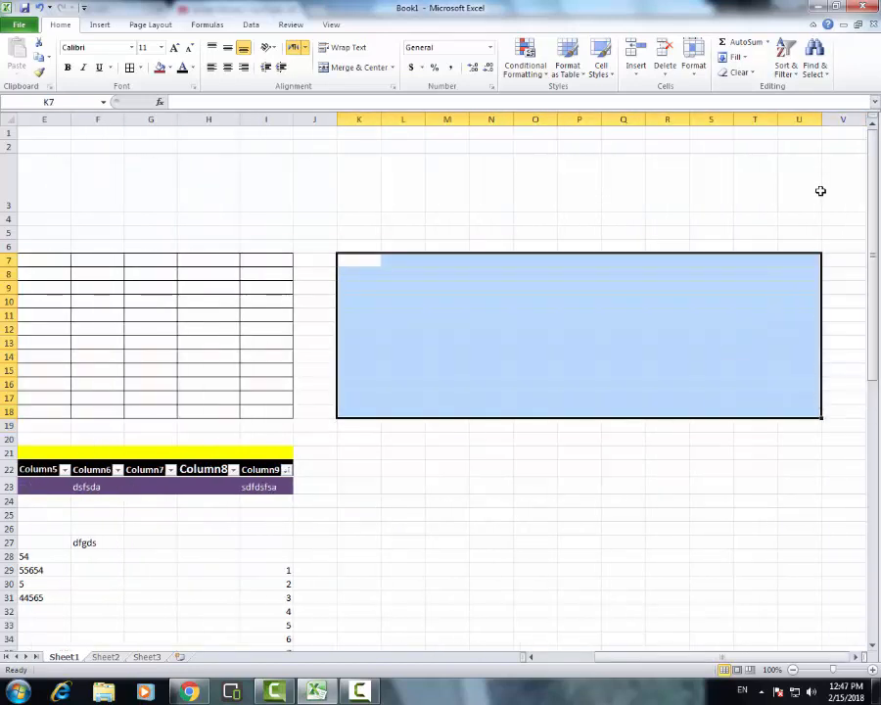
left_click(786, 59)
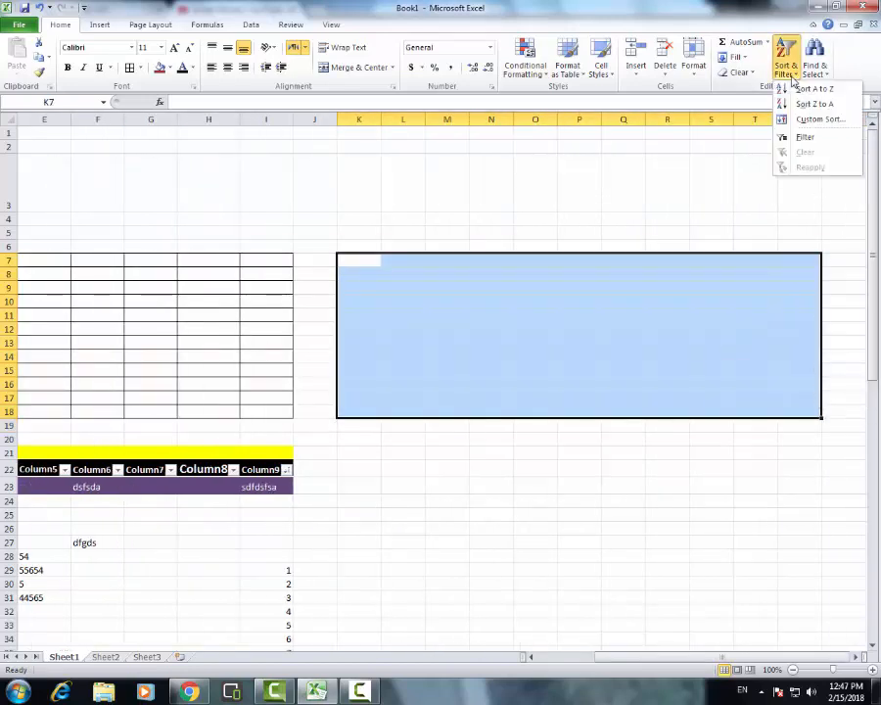
left_click(809, 136)
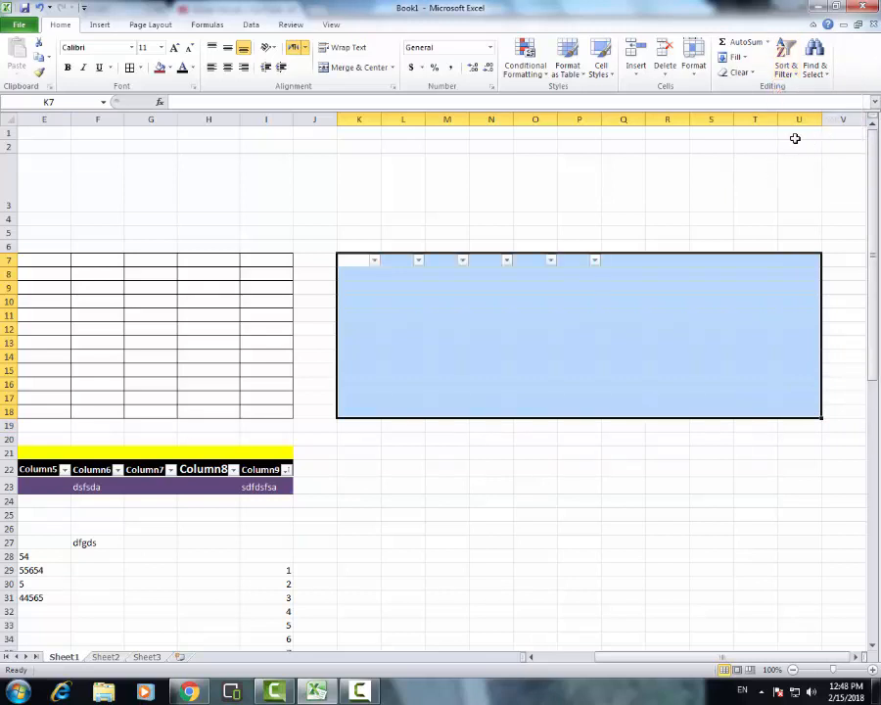
View the filter options of column K, cancel them, and undo the filter on K7:U18
left_click(377, 265)
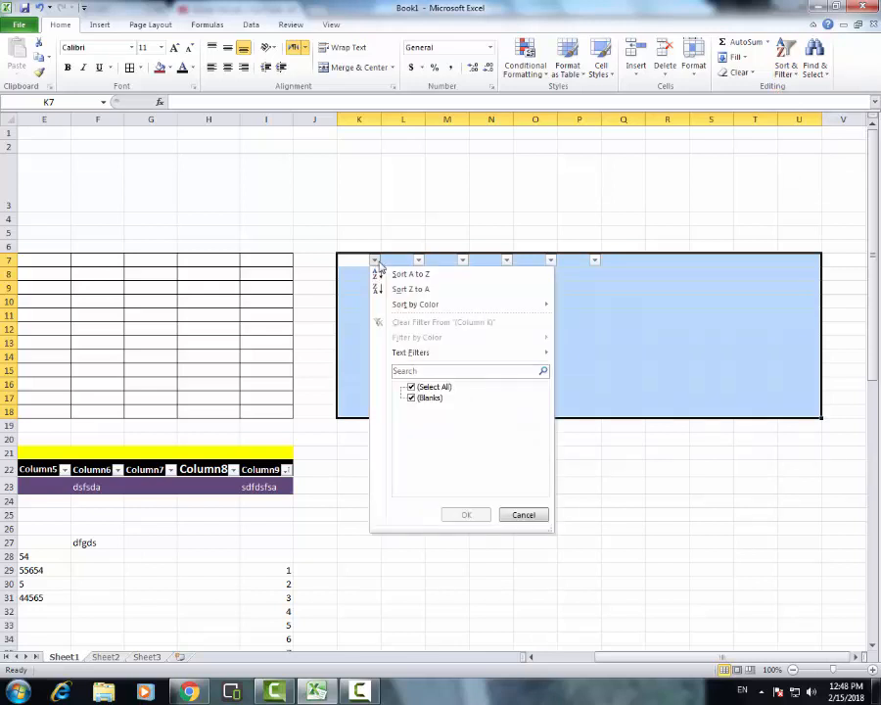
left_click(460, 372)
left_click(533, 516)
left_click(595, 487)
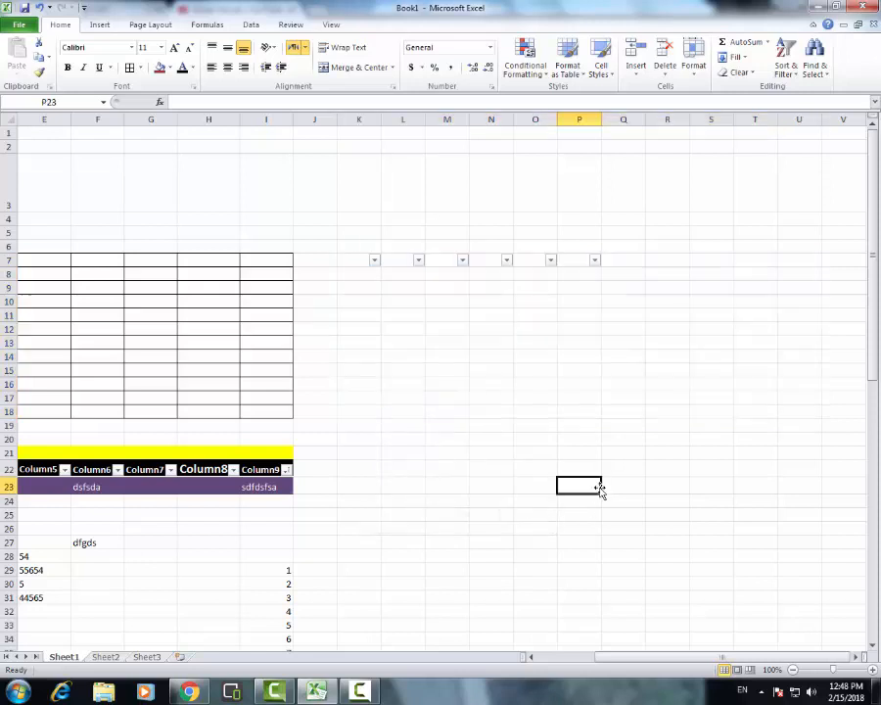
key("ctrl+z")
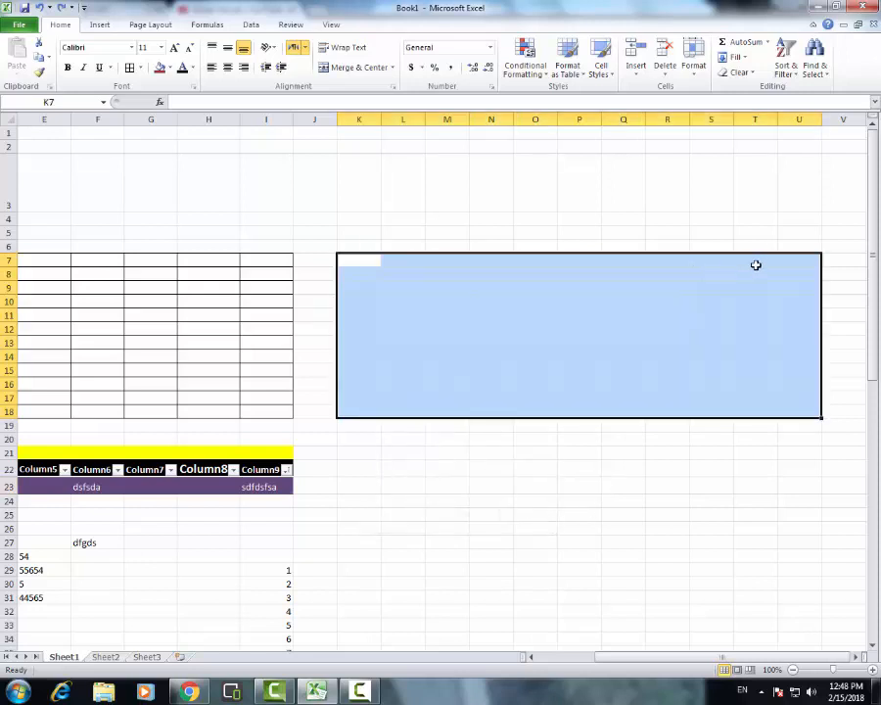
Open the Find dialog to search the worksheet
left_click(737, 200)
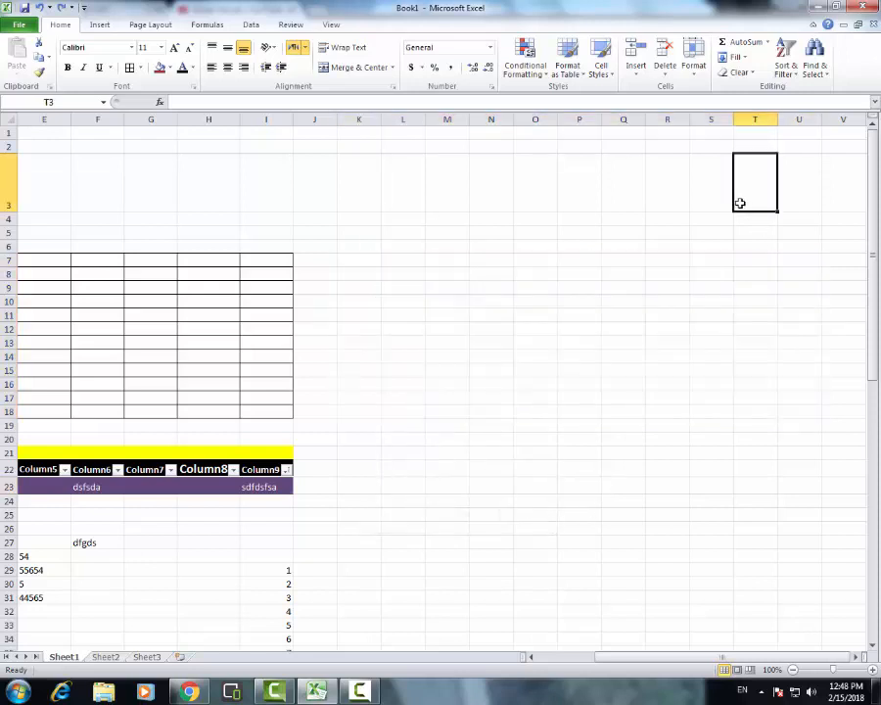
left_click(827, 77)
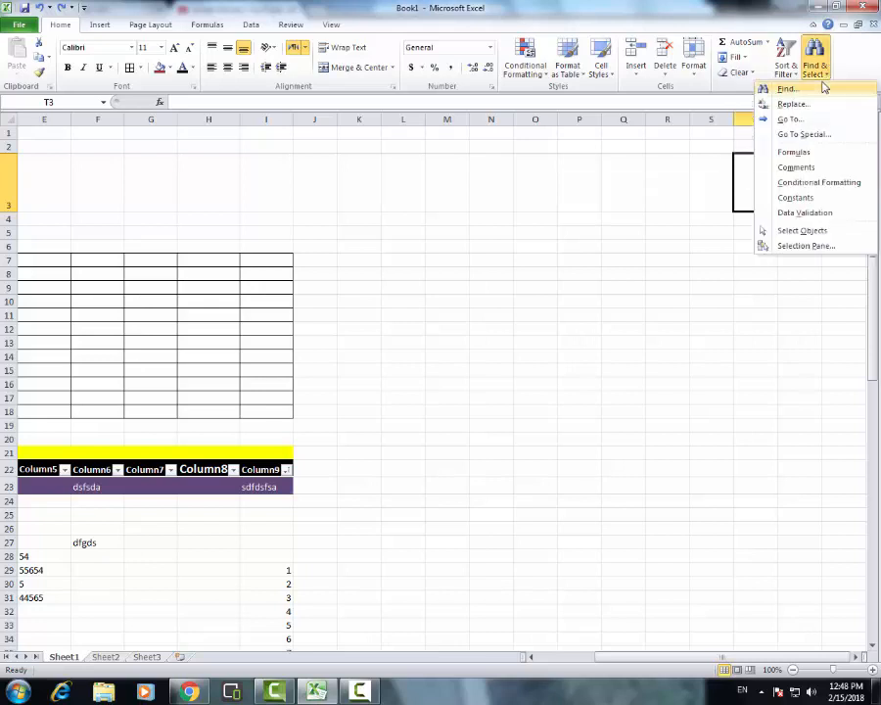
left_click(824, 89)
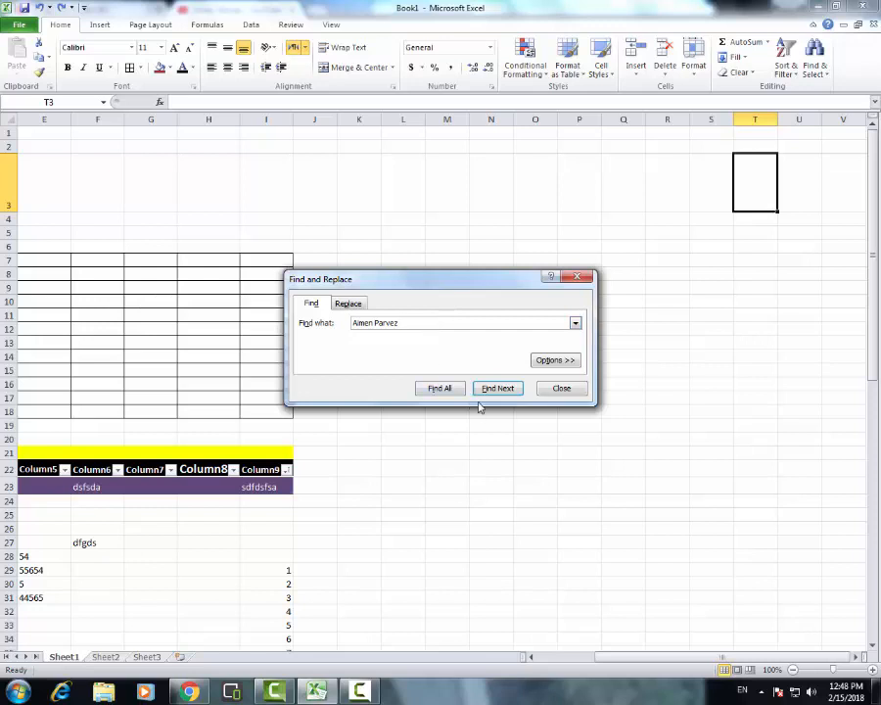
Replace the search text in the Find dialog with "to"
left_click_drag(409, 326, 281, 323)
left_click(431, 324)
left_click_drag(431, 325, 312, 328)
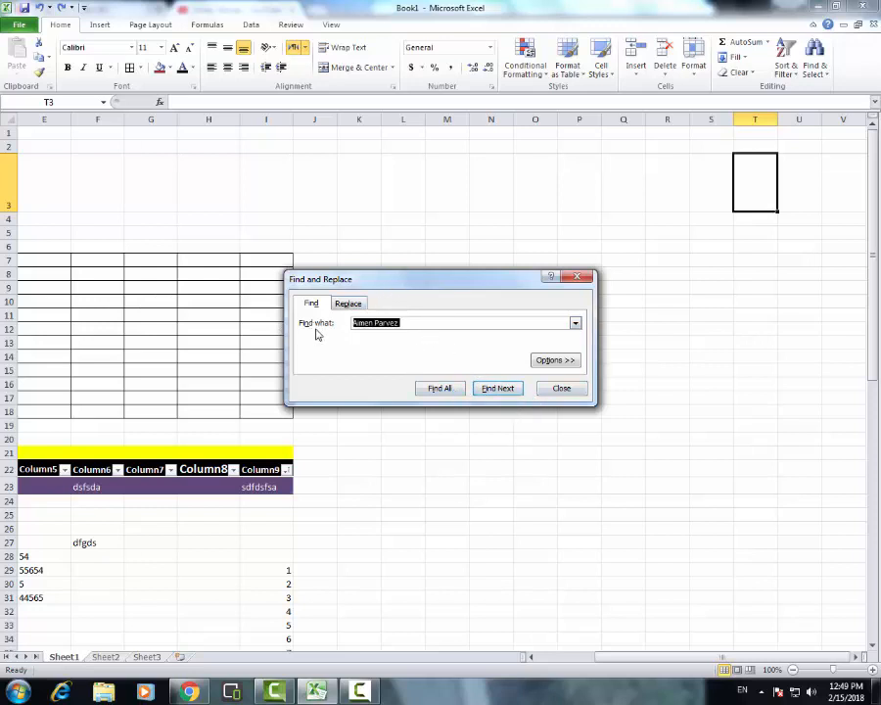
key("BackSpace")
Enter "by" as the replacement text for "to", dismiss the Windows color scheme prompt, and close Find and Replace without replacing anything
left_click(362, 308)
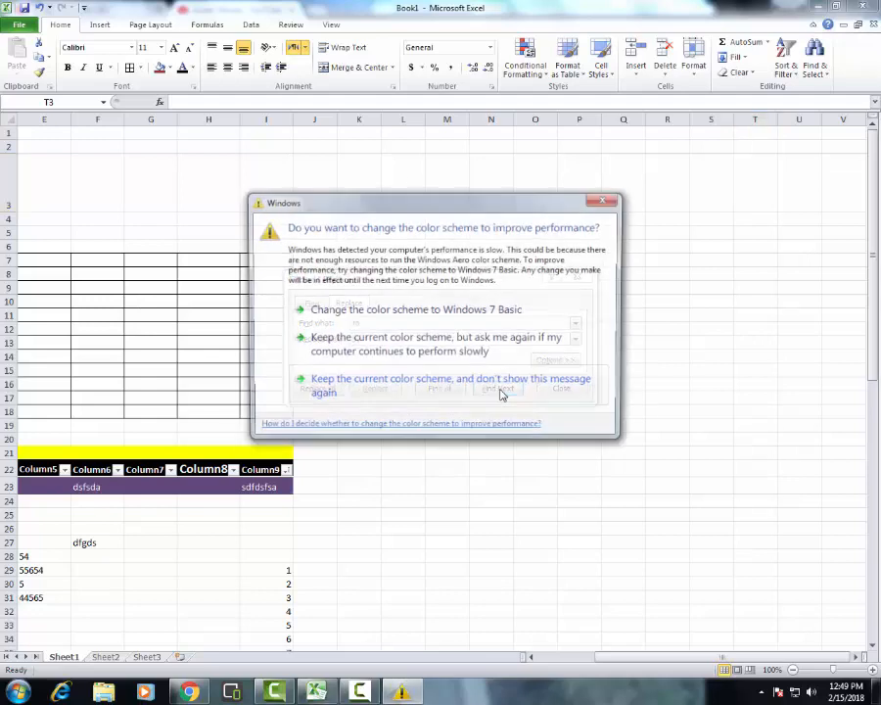
left_click(608, 201)
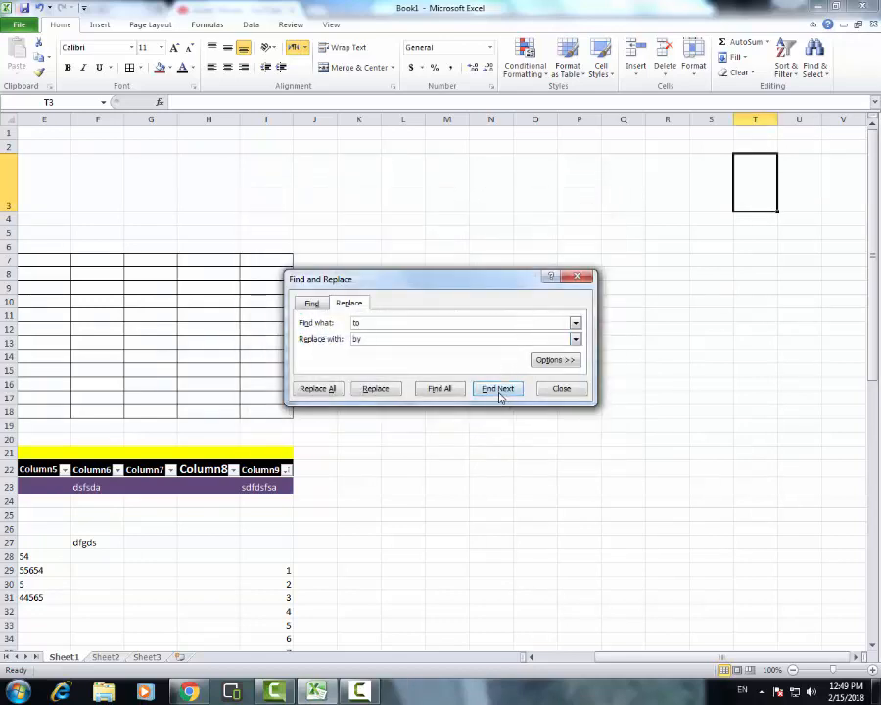
left_click(382, 321)
left_click(581, 278)
left_click(781, 302)
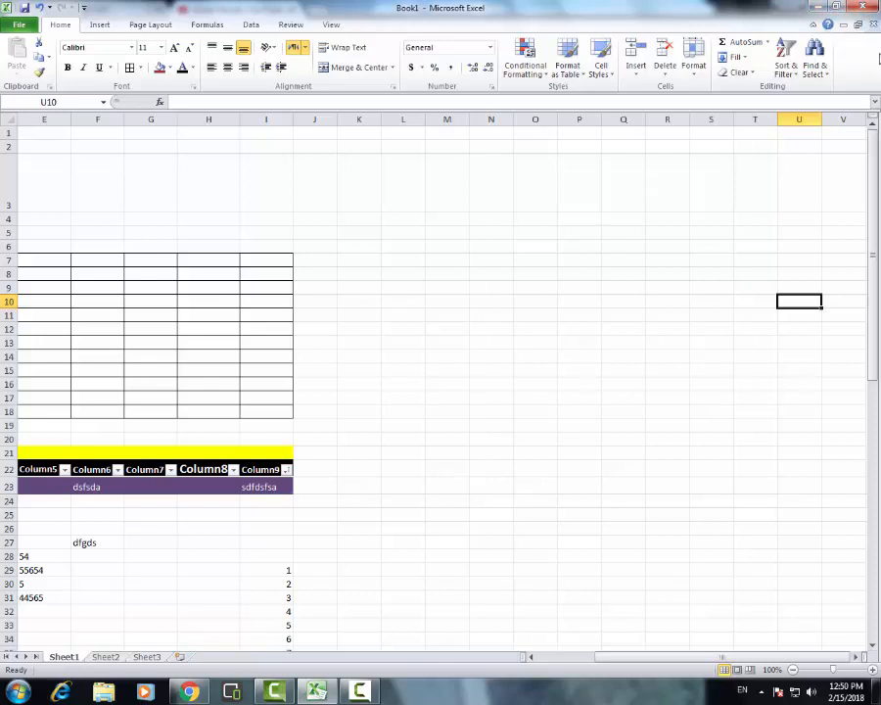
Start closing Excel and cancel at the prompt to save Book1
left_click(866, 8)
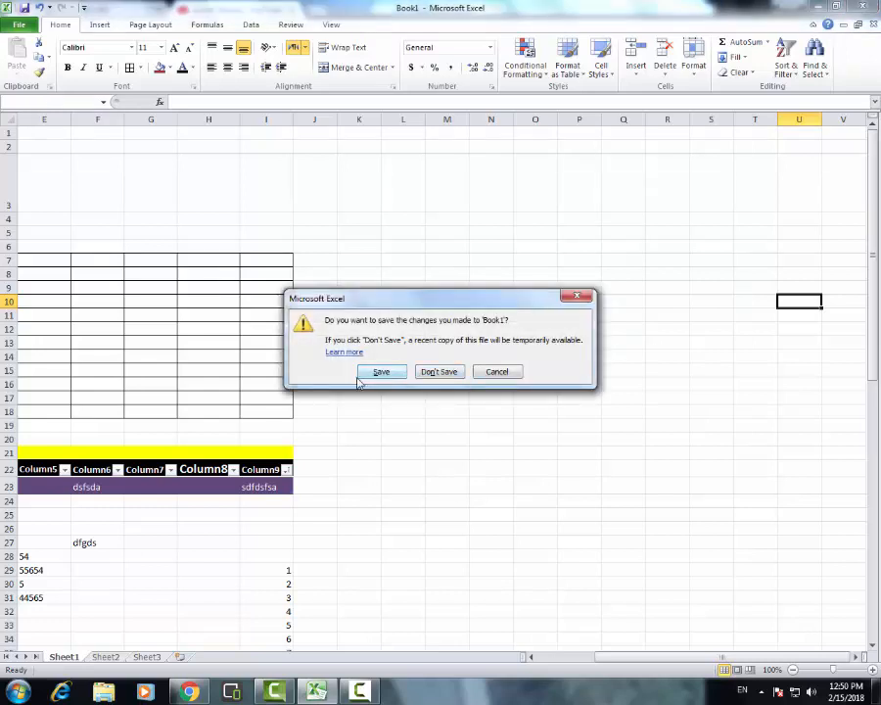
left_click(516, 380)
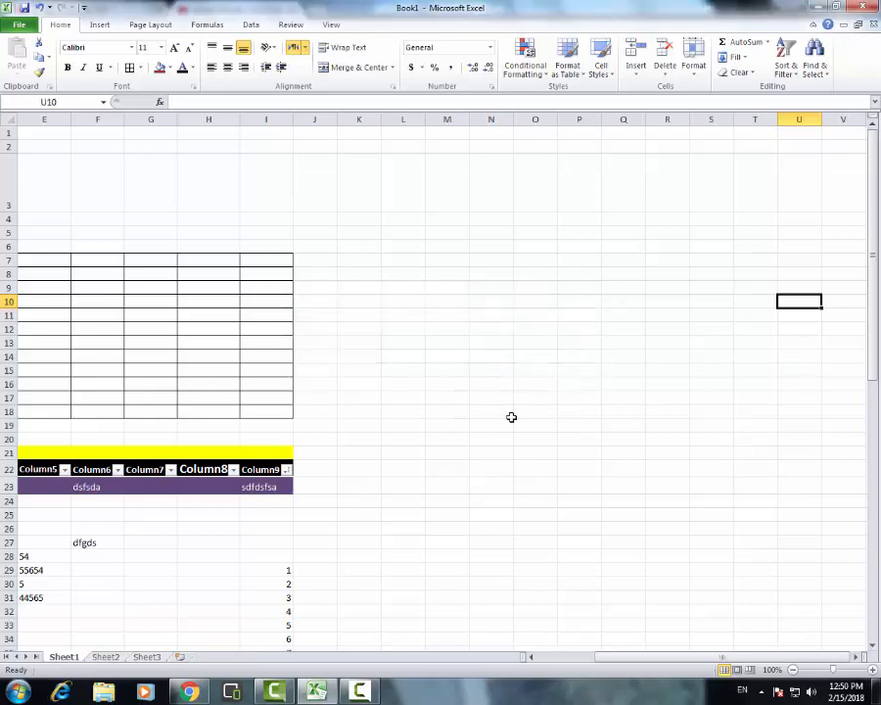
Restore the Excel window to a smaller size and maximize it again, then minimize it and bring it back
left_click(836, 6)
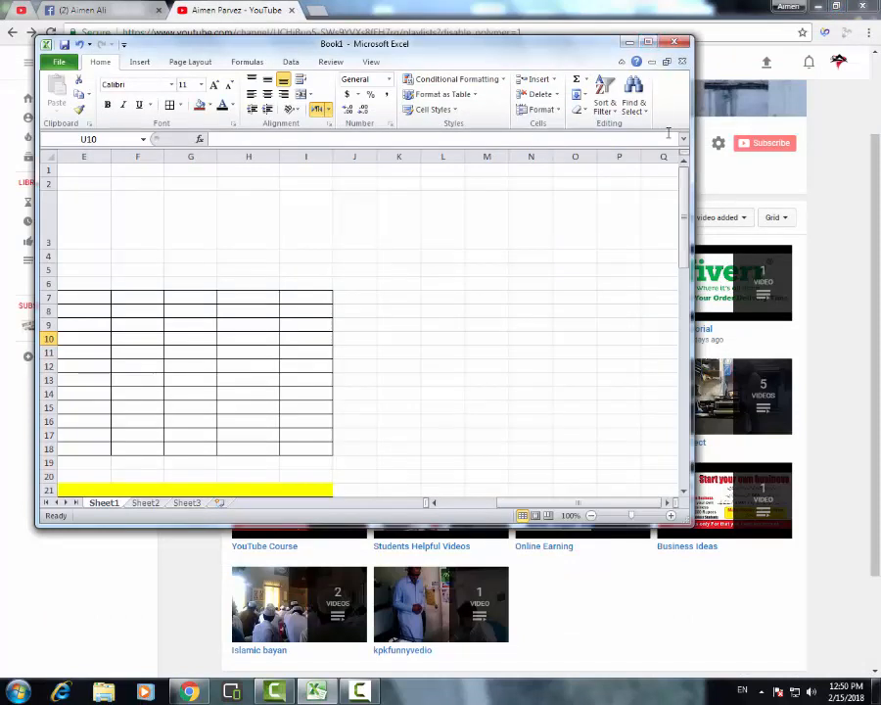
left_click(649, 43)
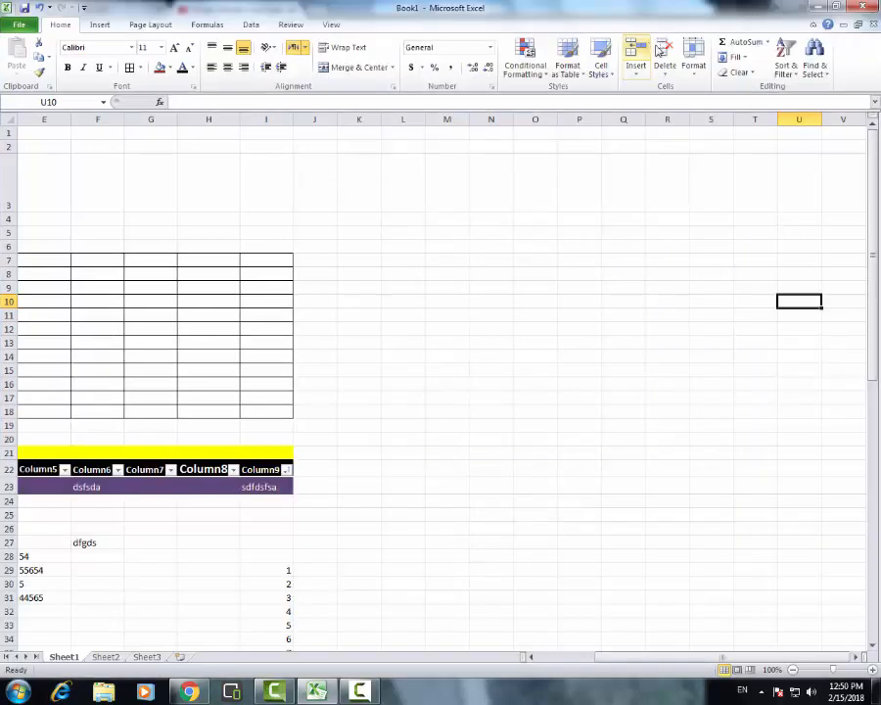
left_click(817, 8)
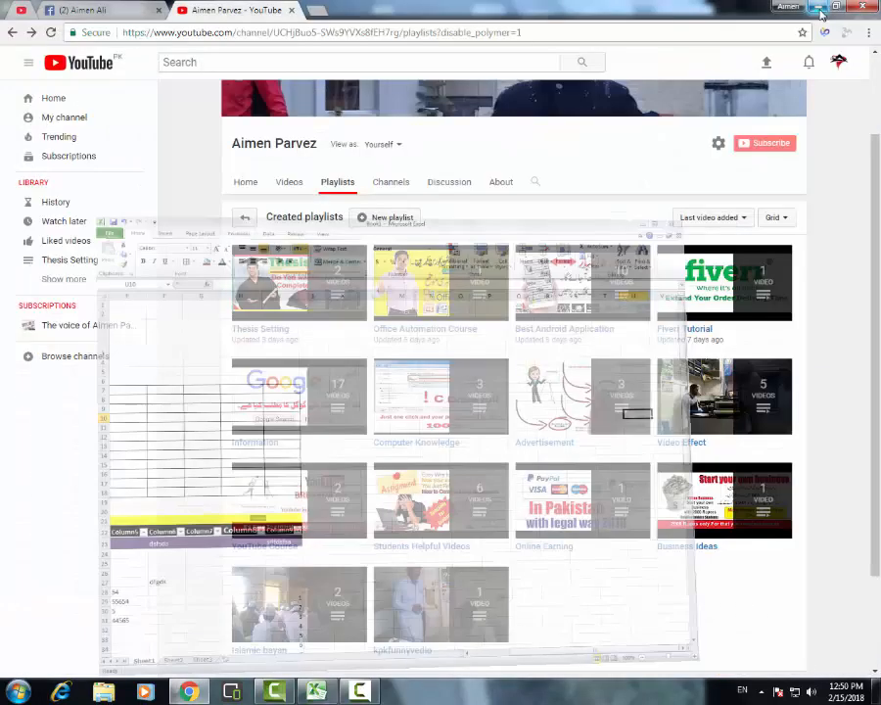
left_click(326, 696)
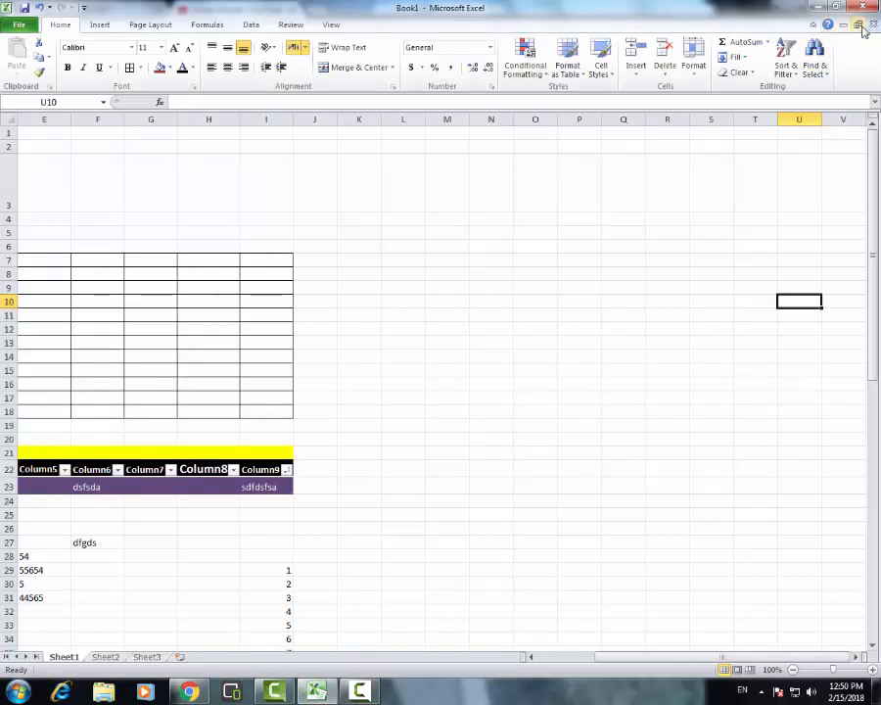
Float the Book1 workbook window inside Excel, move it slightly, and maximize it again
left_click(858, 30)
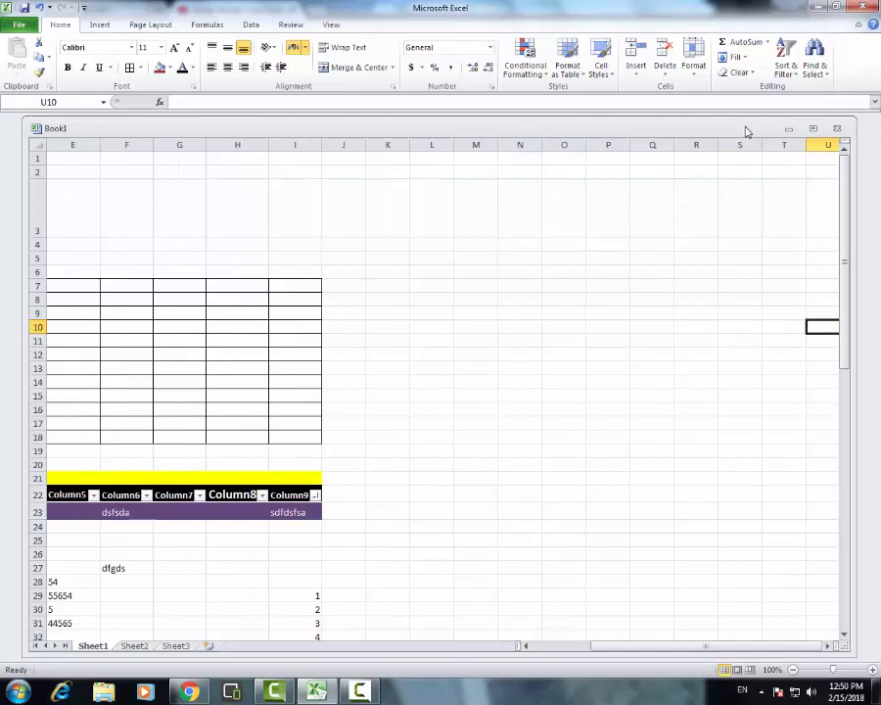
left_click_drag(744, 127, 730, 147)
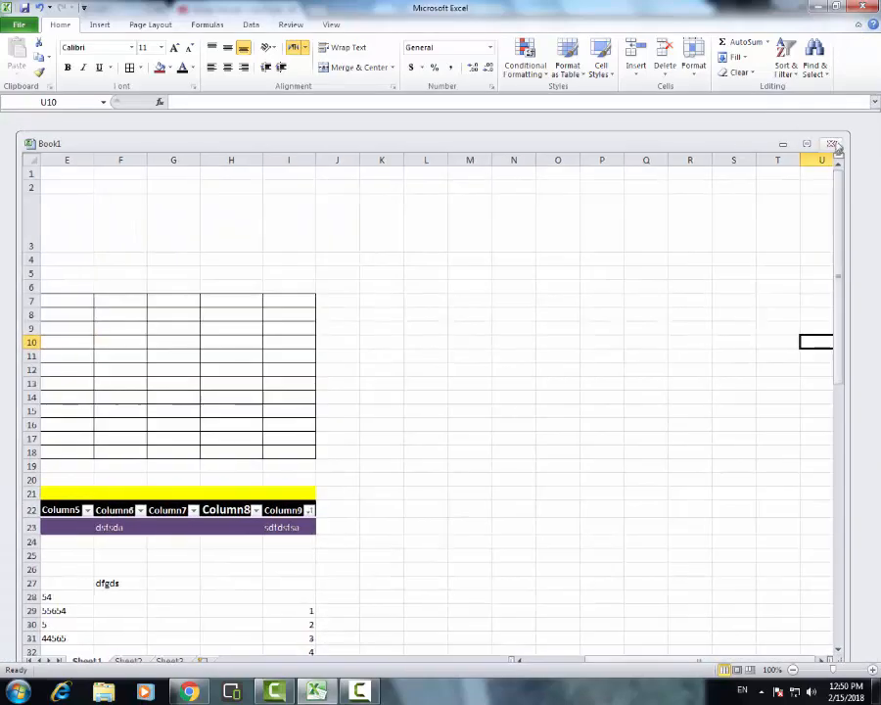
left_click(803, 144)
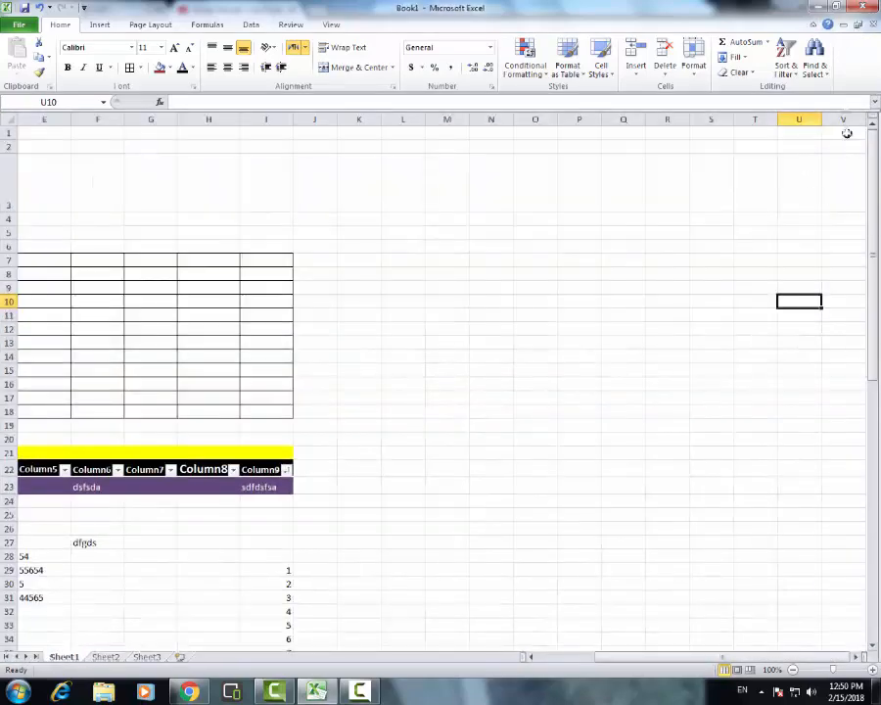
Minimize the Book1 workbook window inside Excel and restore it as a floating window
left_click(846, 25)
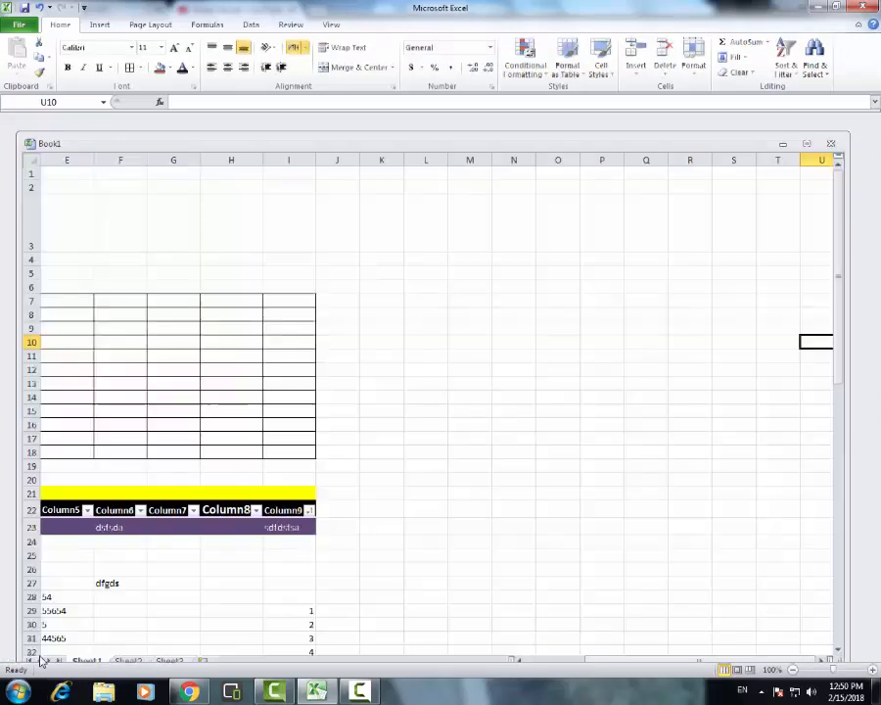
left_click(42, 655)
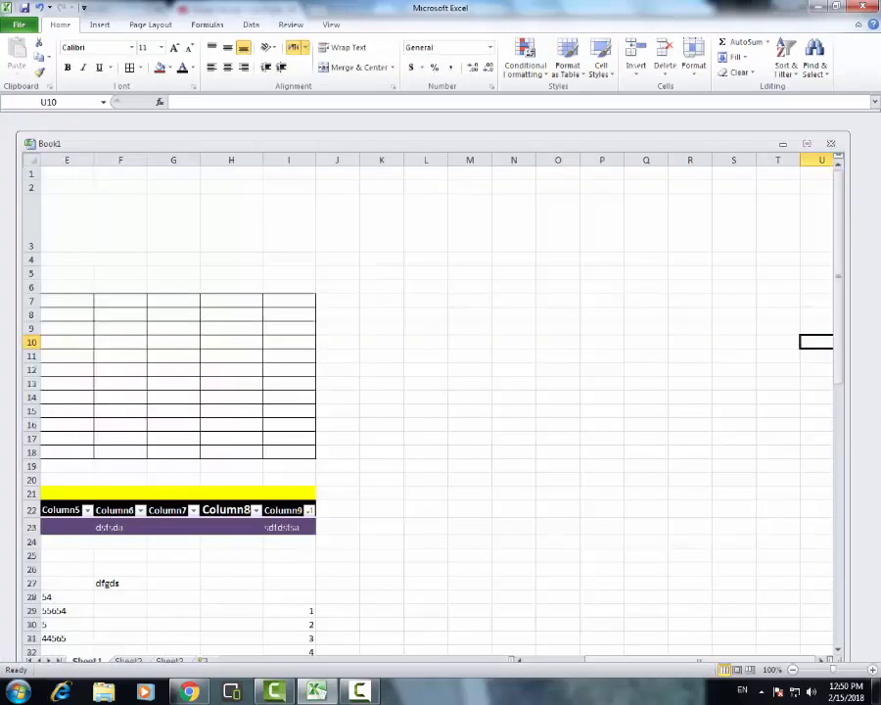
Collapse the ribbon and undo the recent edits, including the Column9 sort and the numbers below 5 in column I
left_click(858, 25)
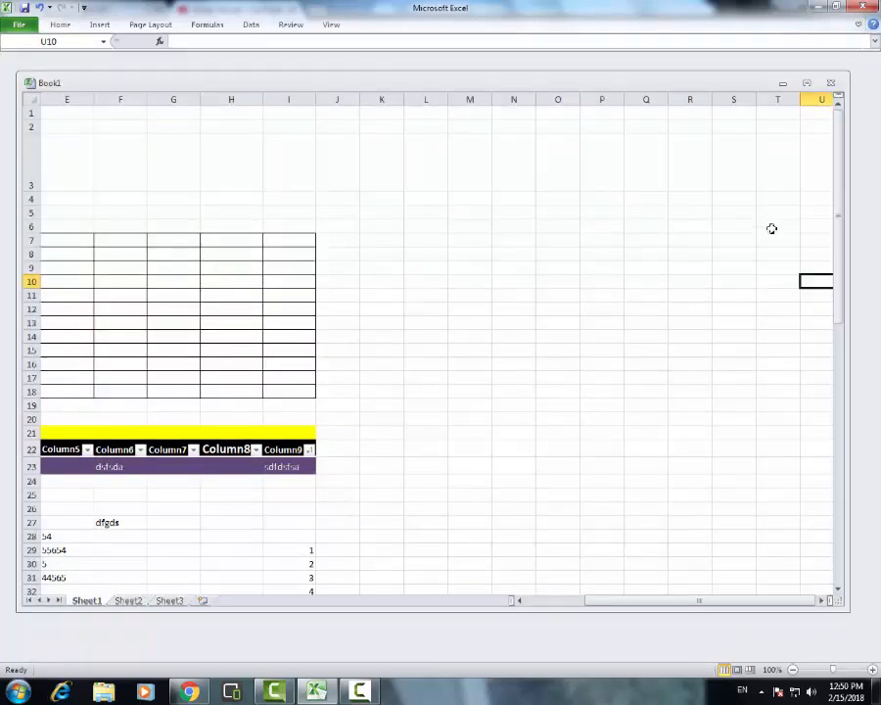
key("ctrl+z")
key("ctrl+z")
key("ctrl+z")
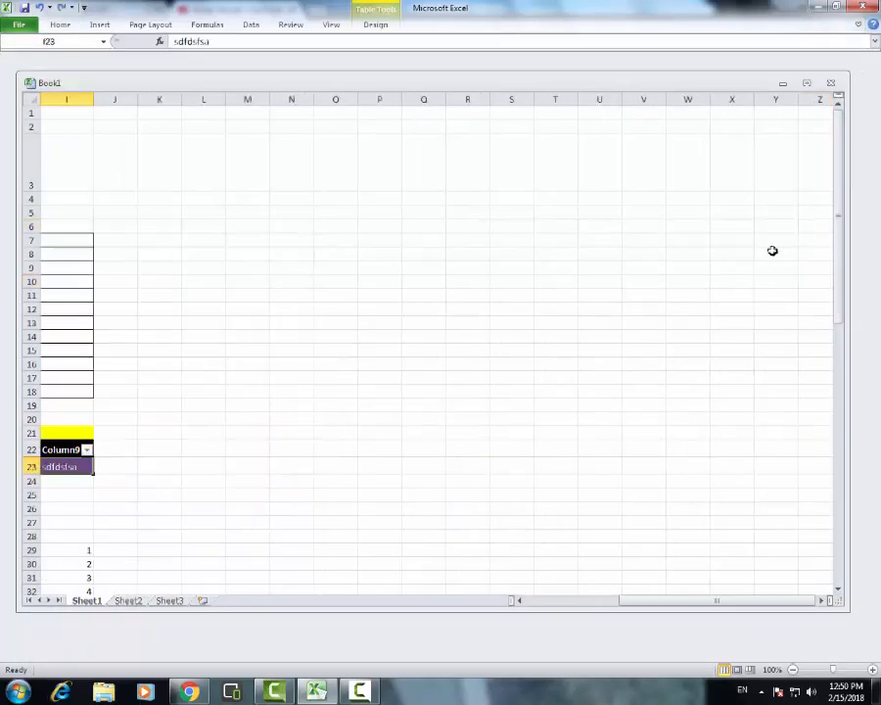
scroll(803, 250, "up", 1)
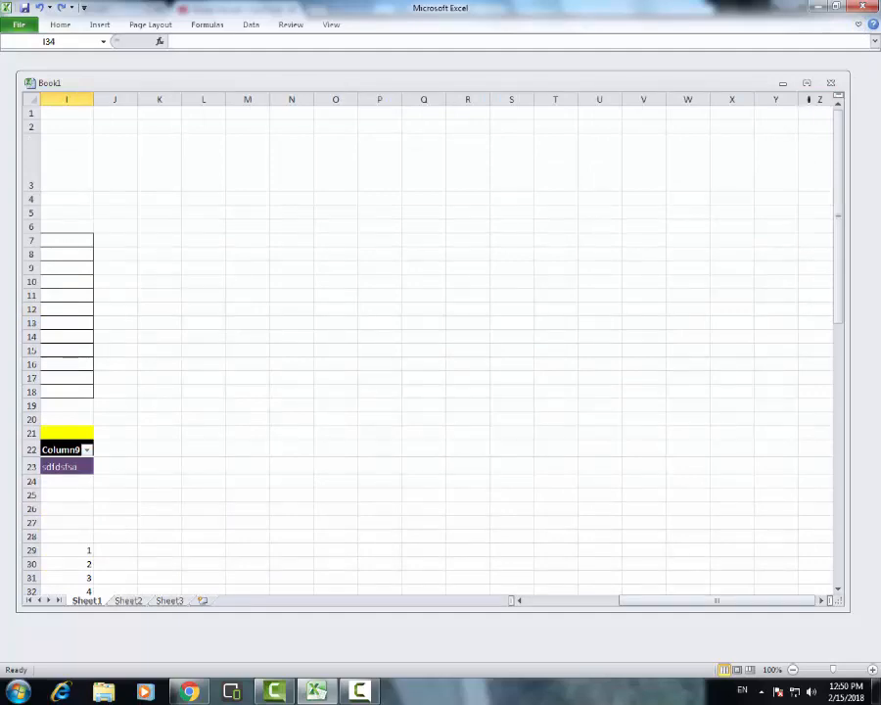
Maximize the Book1 workbook window within Excel and bring the sheet back into view from cell A1
left_click(806, 82)
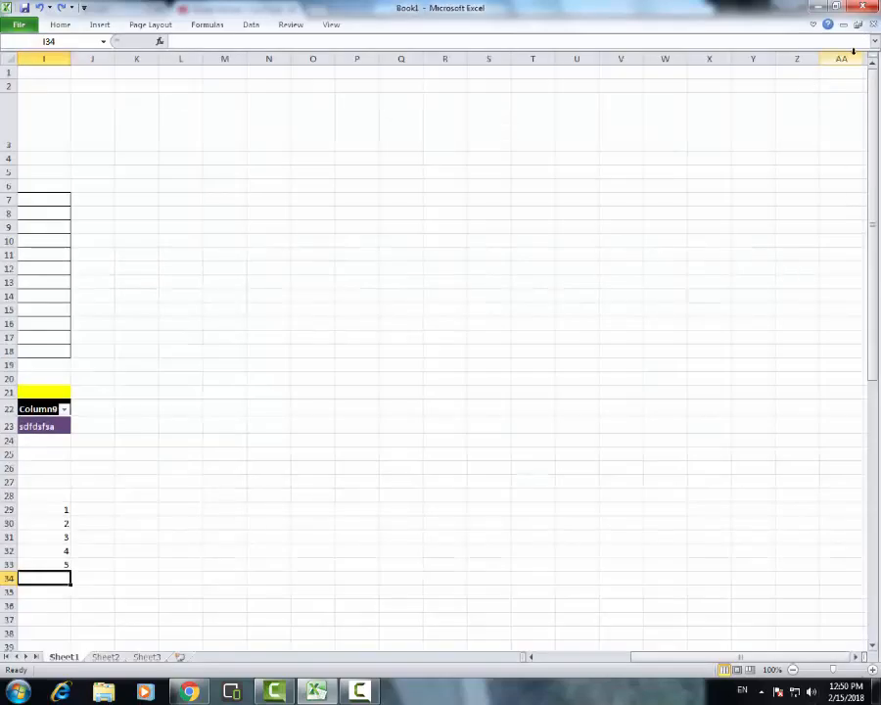
left_click_drag(775, 658, 637, 658)
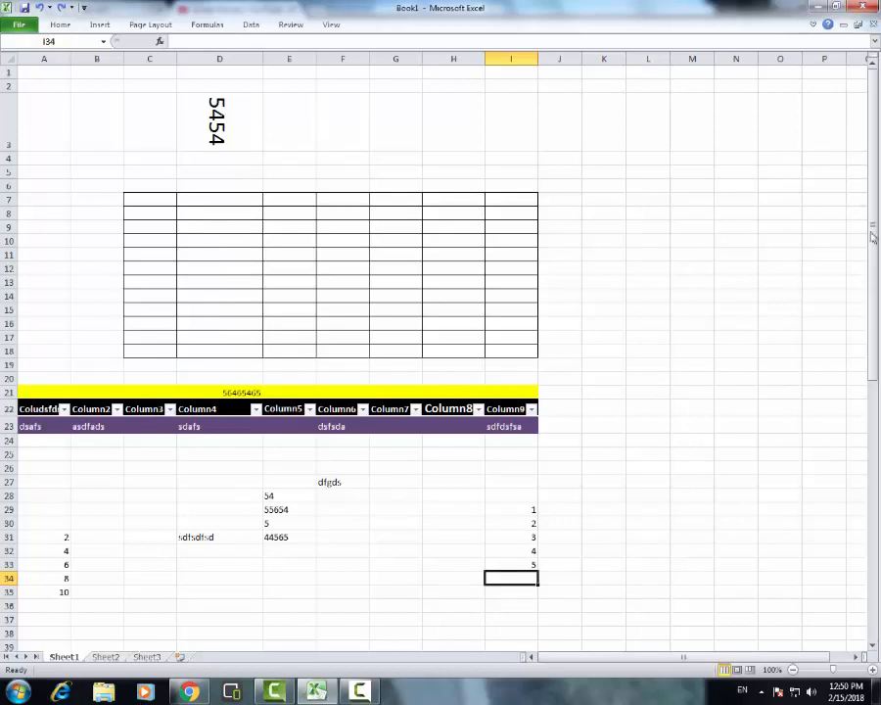
left_click_drag(876, 275, 874, 215)
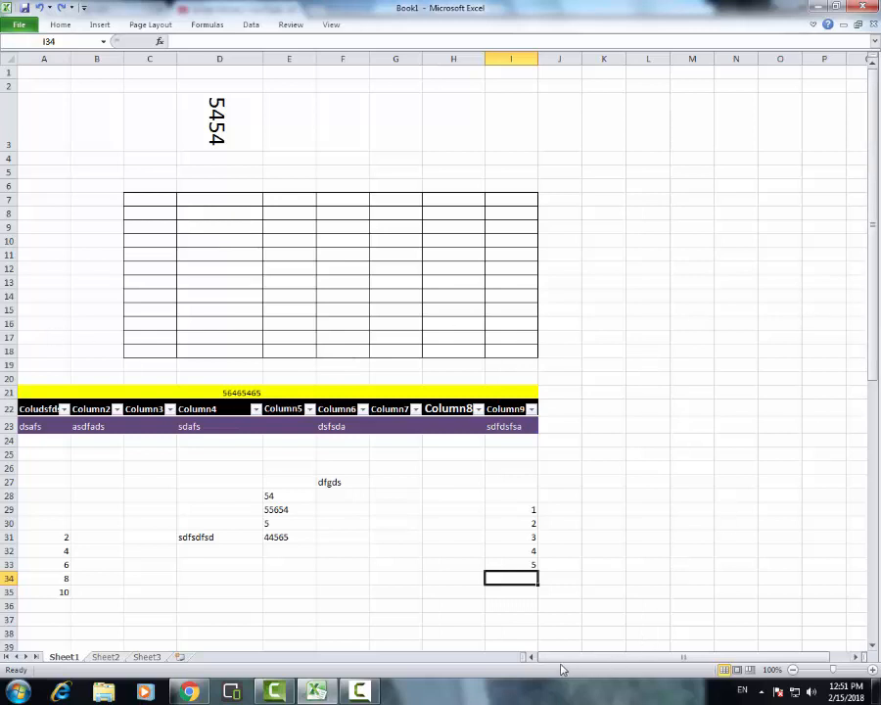
mouse_move(551, 656)
left_mouse_down()
mouse_move(773, 669)
mouse_move(554, 661)
left_mouse_up()
Zoom the worksheet out to 44%, in to 190%, and back to 100%
left_click_drag(831, 674, 814, 674)
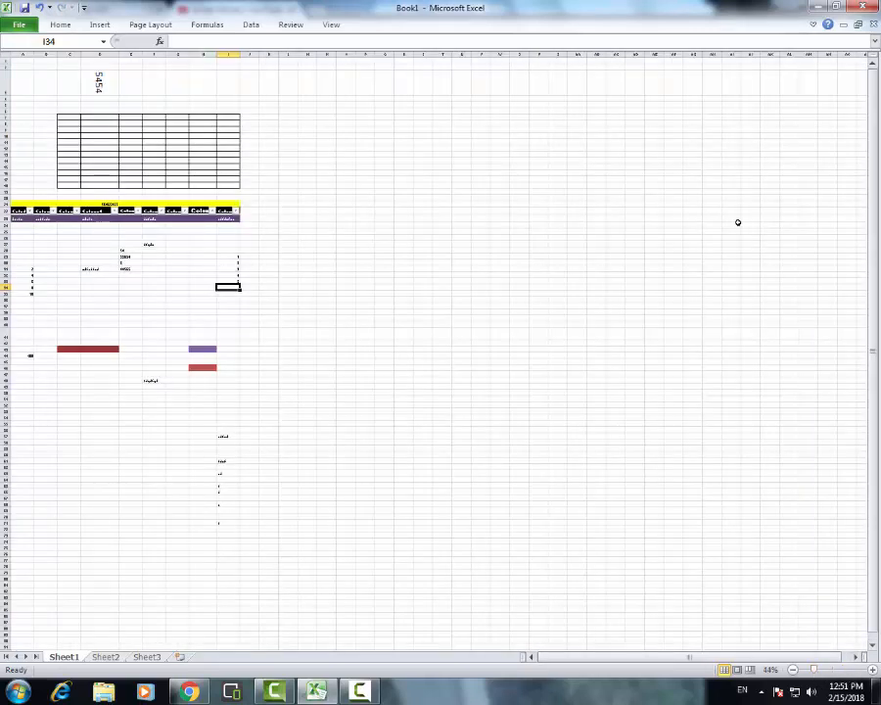
left_click(845, 672)
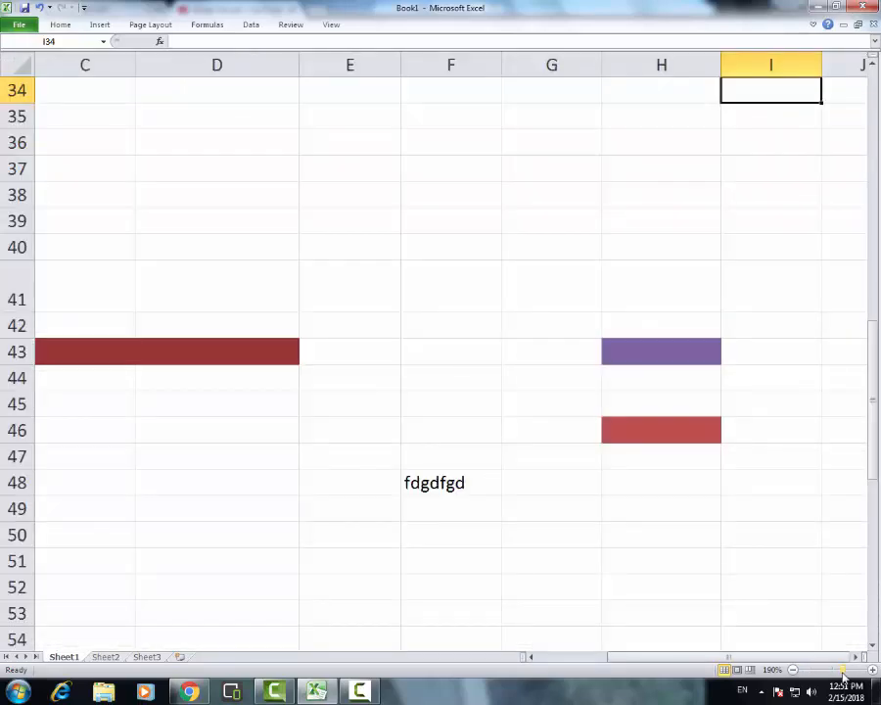
left_click_drag(845, 672, 832, 672)
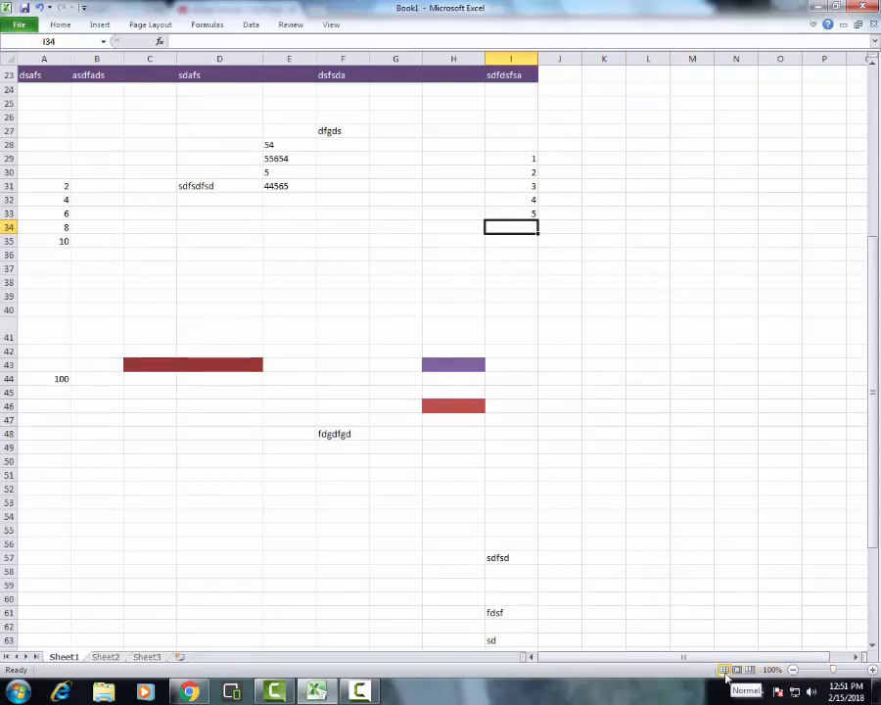
left_click(638, 255)
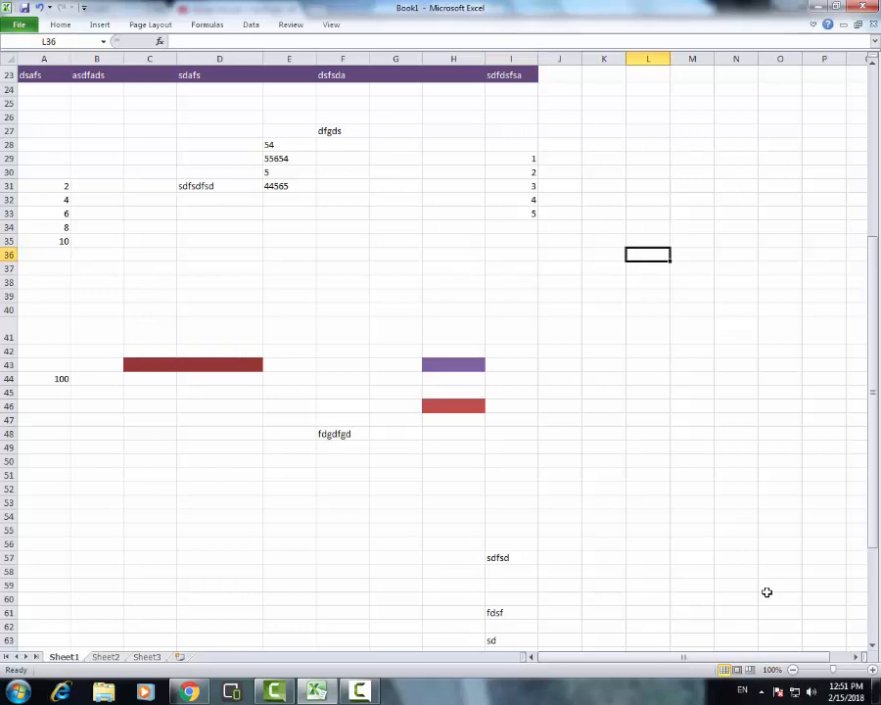
left_click_drag(553, 328, 774, 518)
left_click(752, 560)
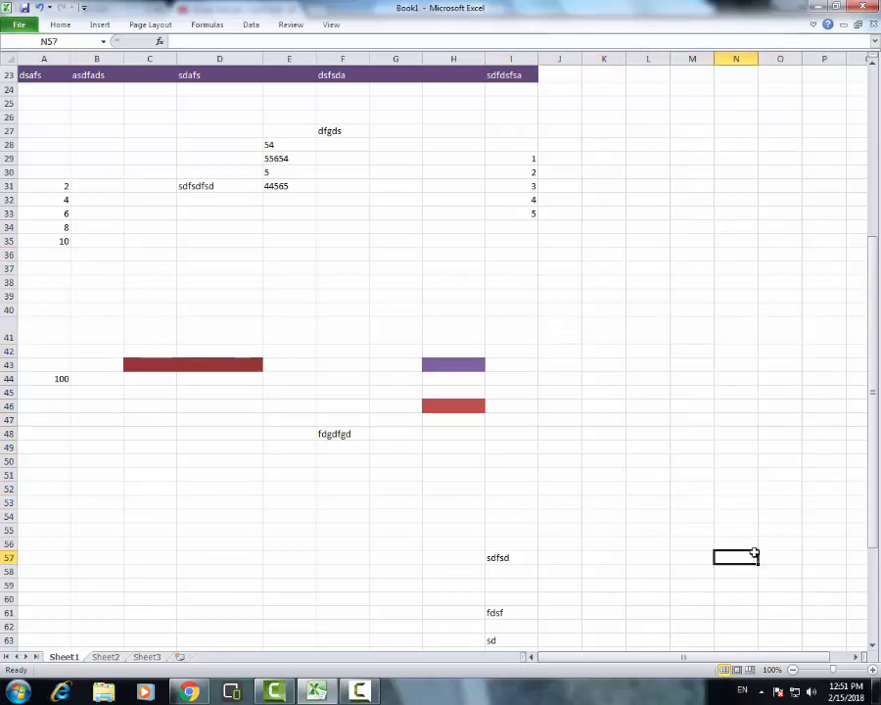
Switch Sheet1 to Page Layout view and show its first page from column A
left_click(737, 671)
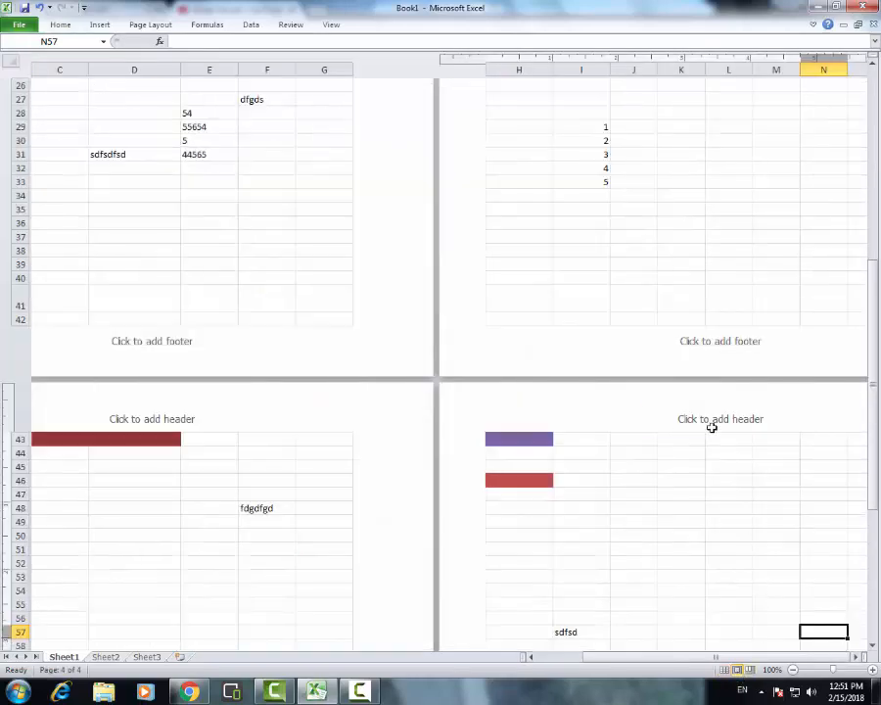
scroll(691, 419, "up", 5)
scroll(691, 419, "up", 5)
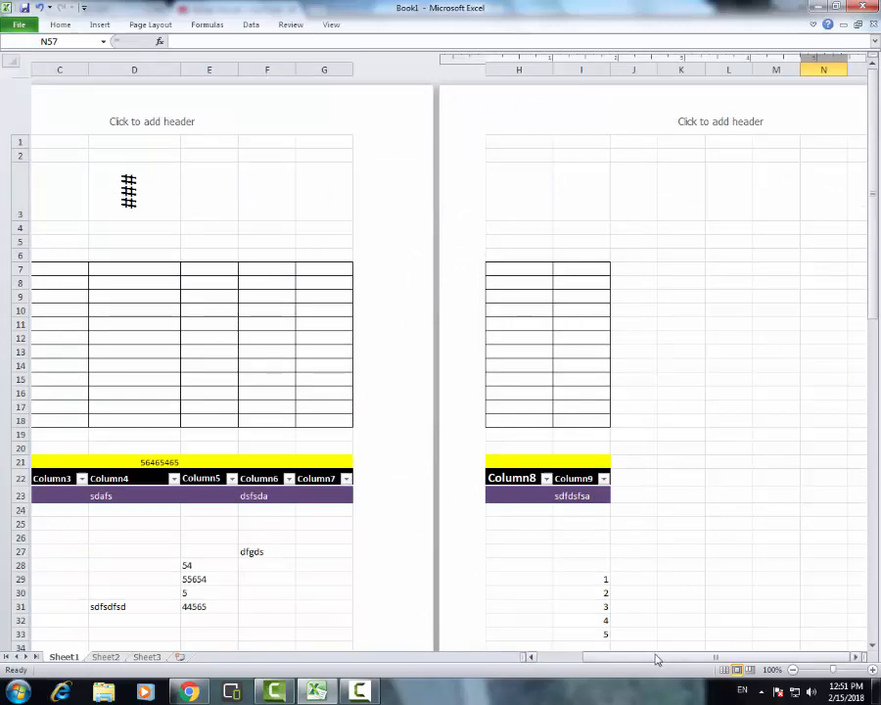
left_click_drag(657, 658, 585, 656)
Examine how the sheet's data is divided across pages, including the header, footer and empty page areas
scroll(456, 557, "down", 5)
scroll(459, 549, "up", 3)
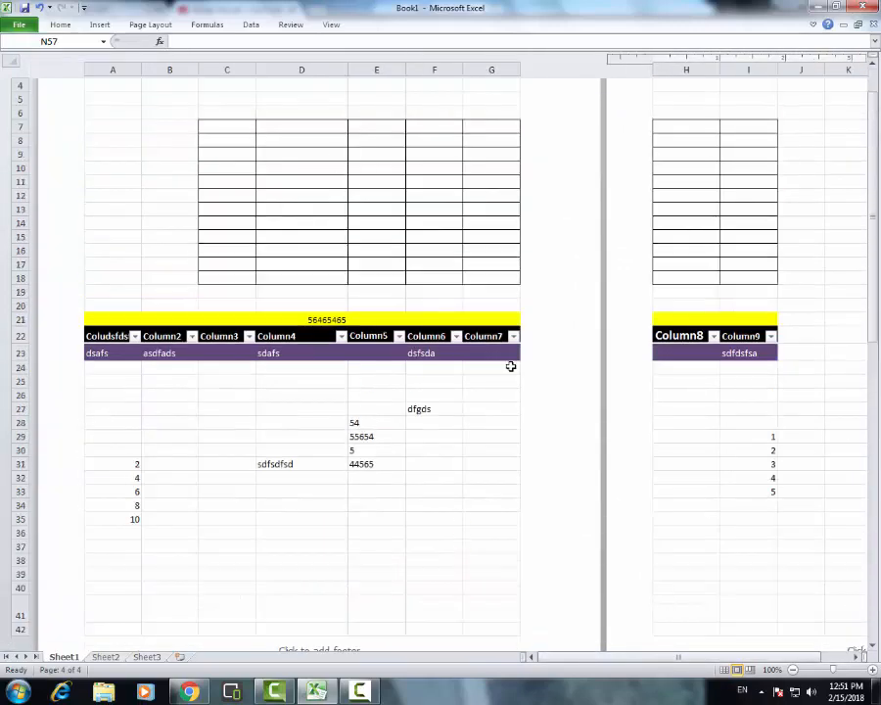
scroll(533, 376, "up", 2)
scroll(423, 607, "down", 5)
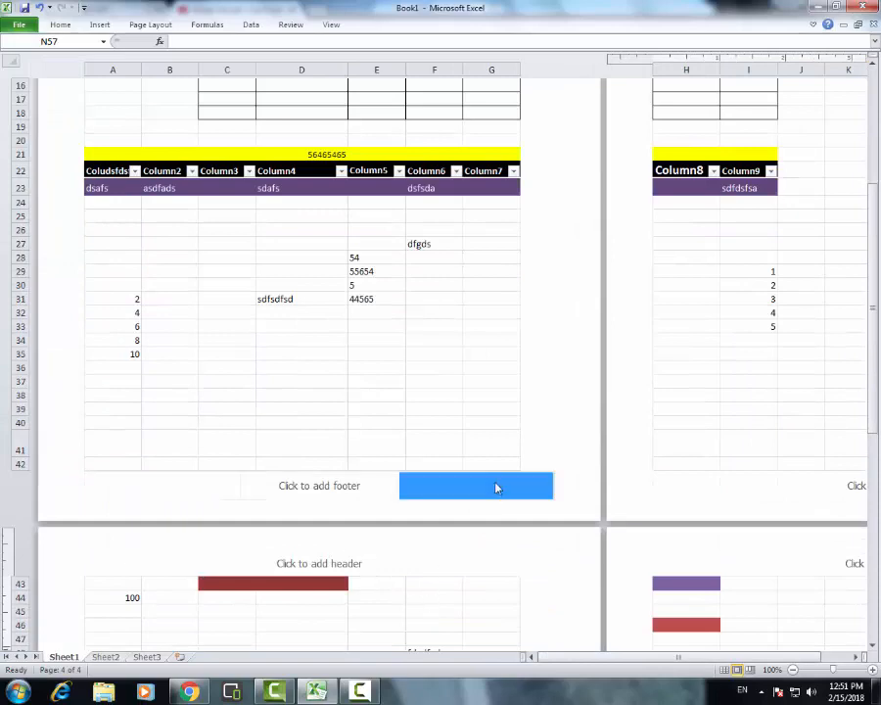
scroll(496, 484, "up", 4)
left_click_drag(621, 664, 670, 663)
scroll(855, 545, "up", 2)
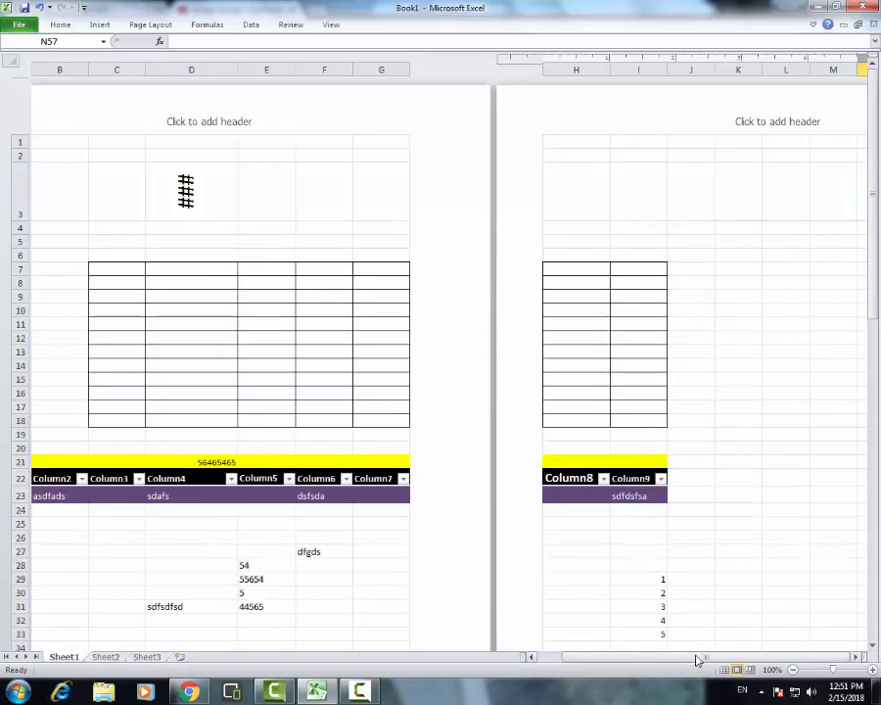
scroll(813, 594, "down", 15)
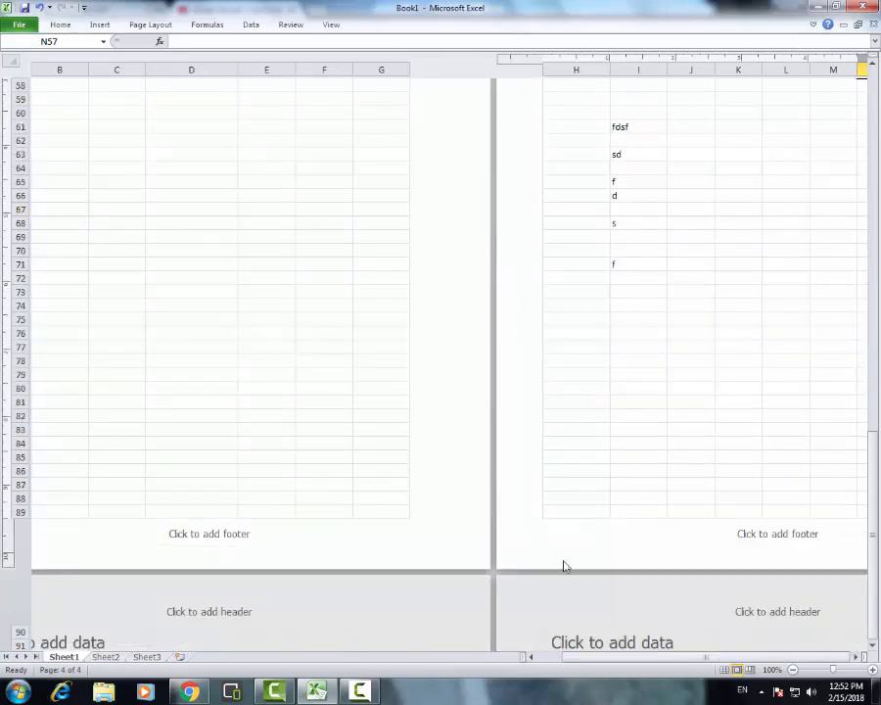
scroll(588, 568, "down", 18)
scroll(651, 584, "up", 20)
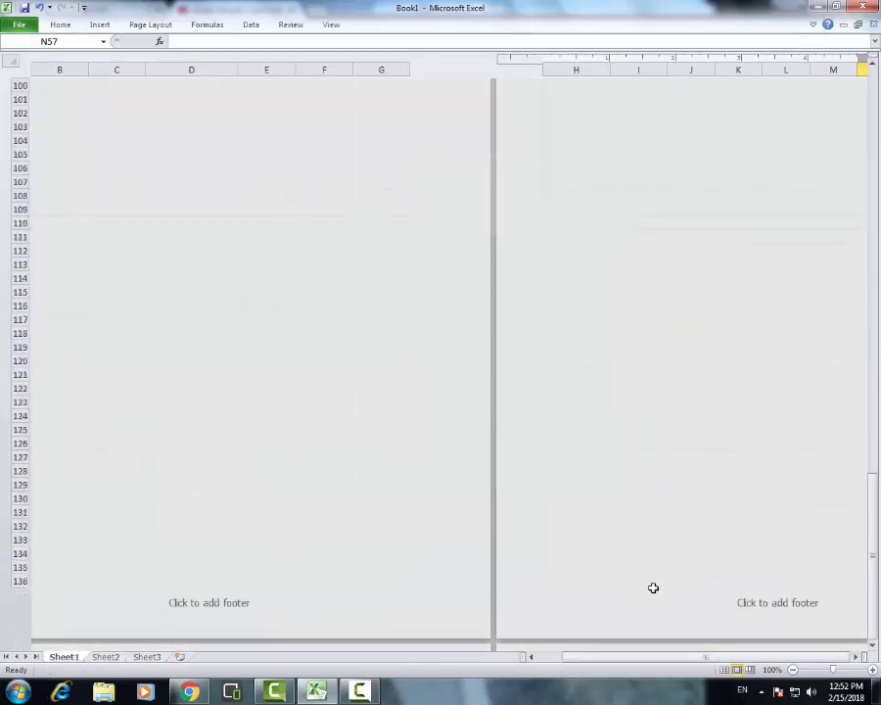
scroll(659, 586, "up", 3)
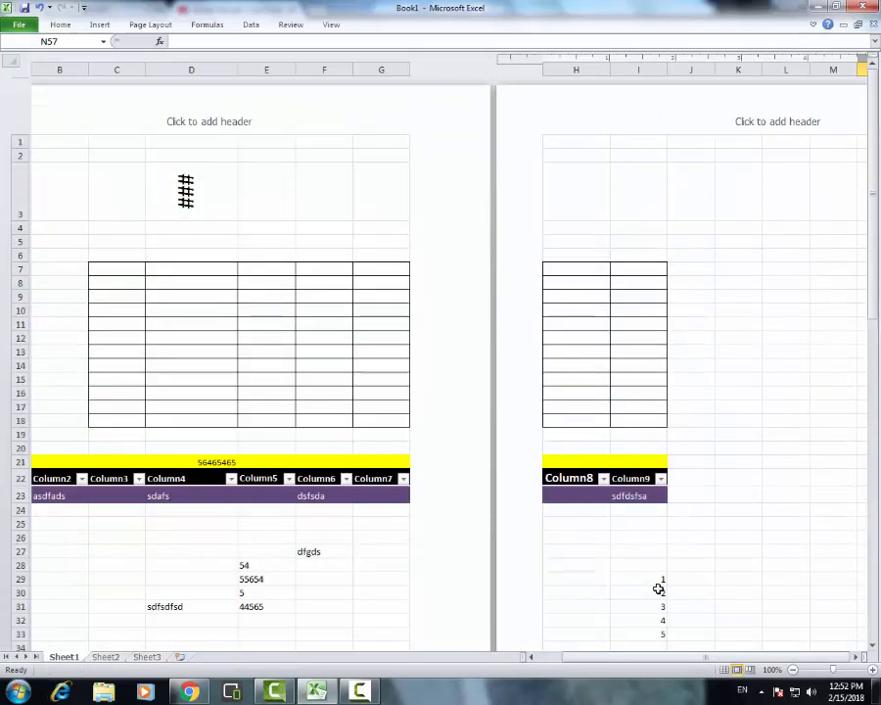
Switch Sheet1 to Page Break Preview, dismiss the welcome message, and select cell D30
left_click(752, 670)
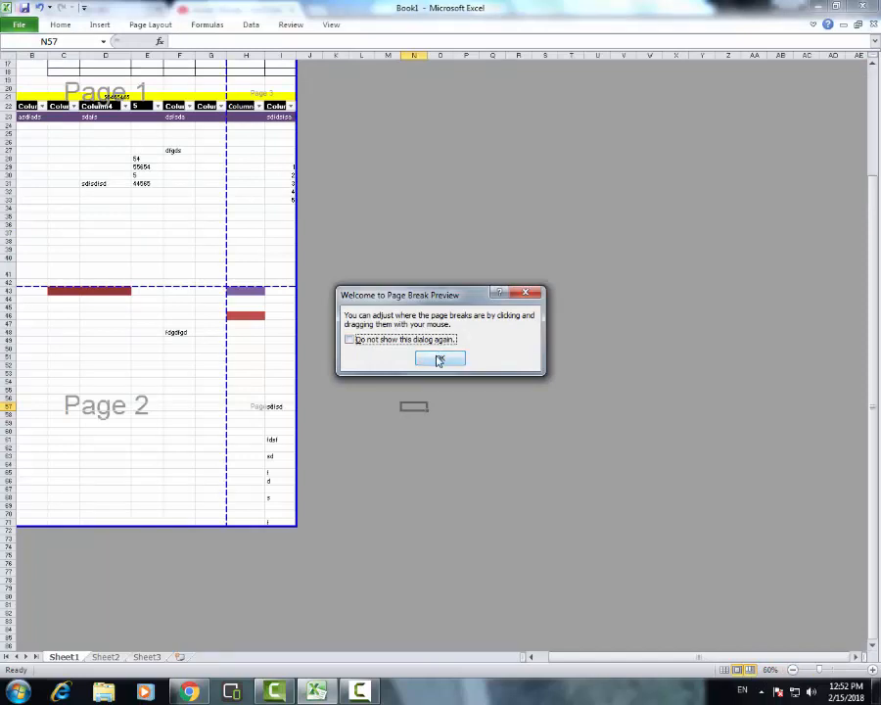
left_click(440, 358)
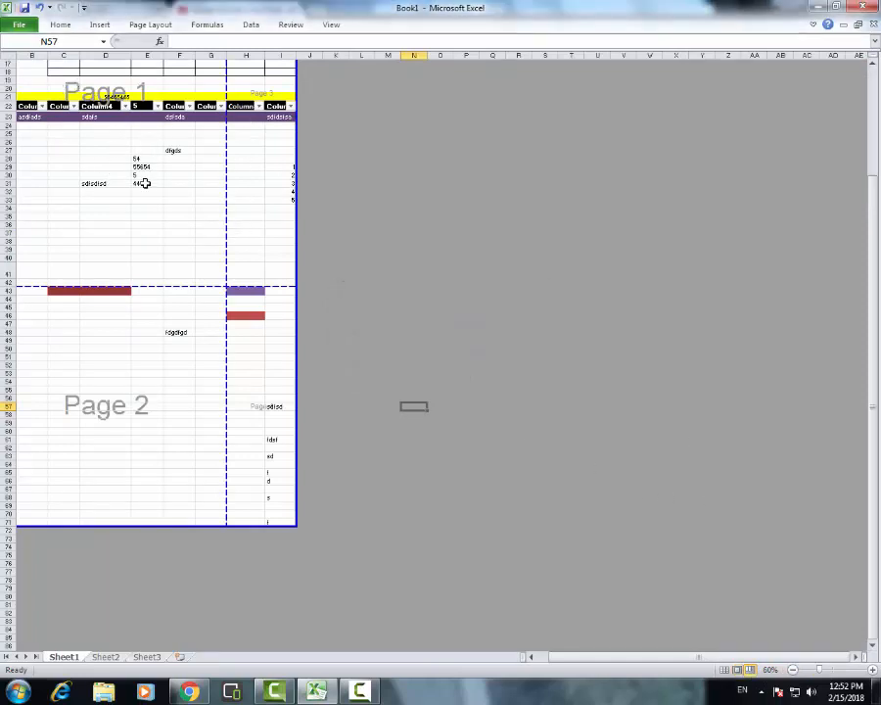
left_click_drag(221, 275, 71, 192)
left_click(157, 334)
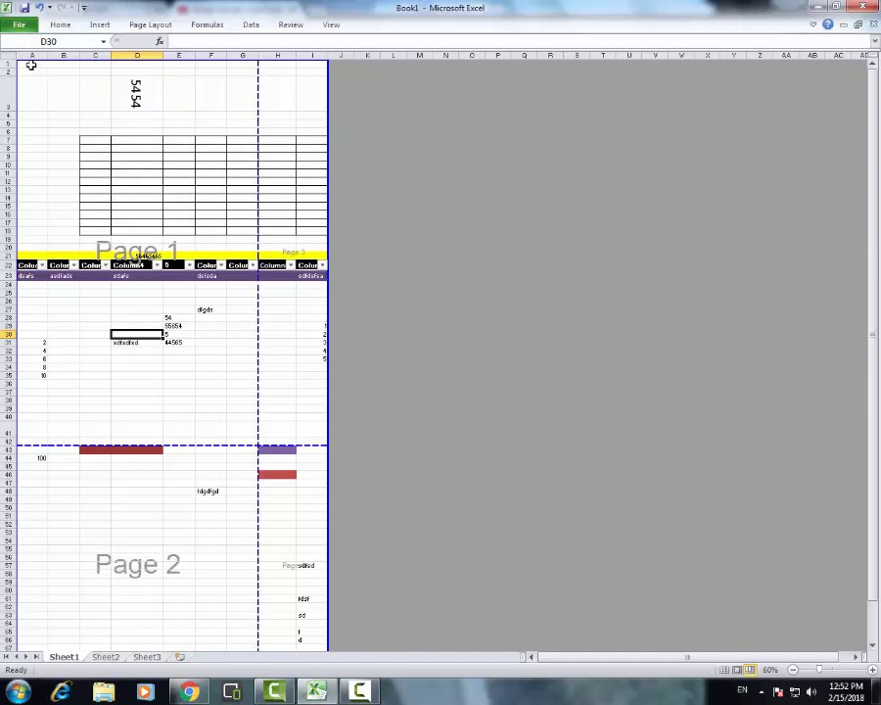
Move the vertical page break out to the right edge of column I and the horizontal page break to just below row 36
left_click_drag(257, 71, 327, 91)
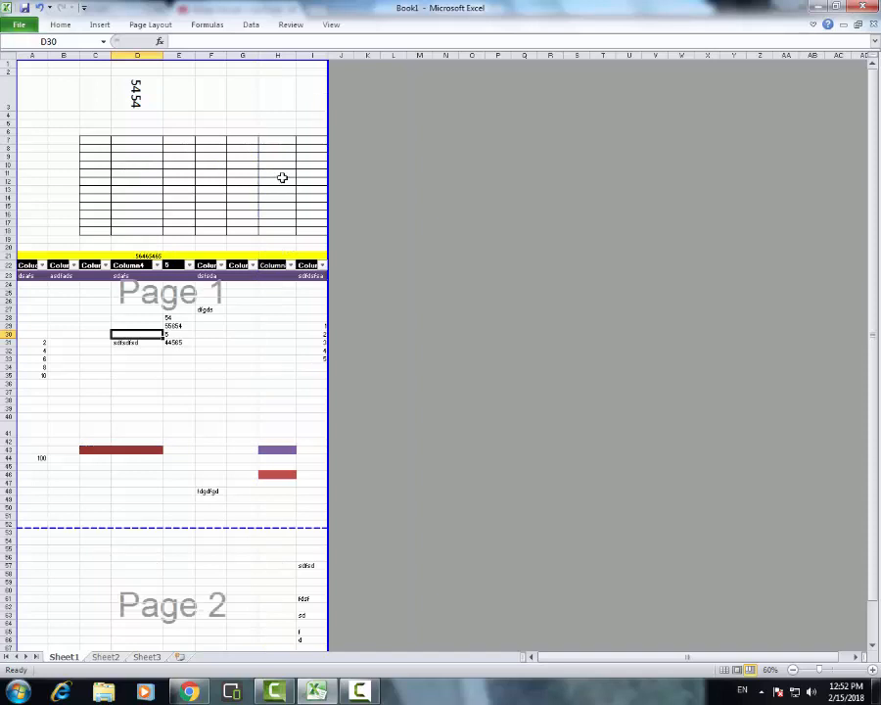
left_click_drag(195, 529, 191, 387)
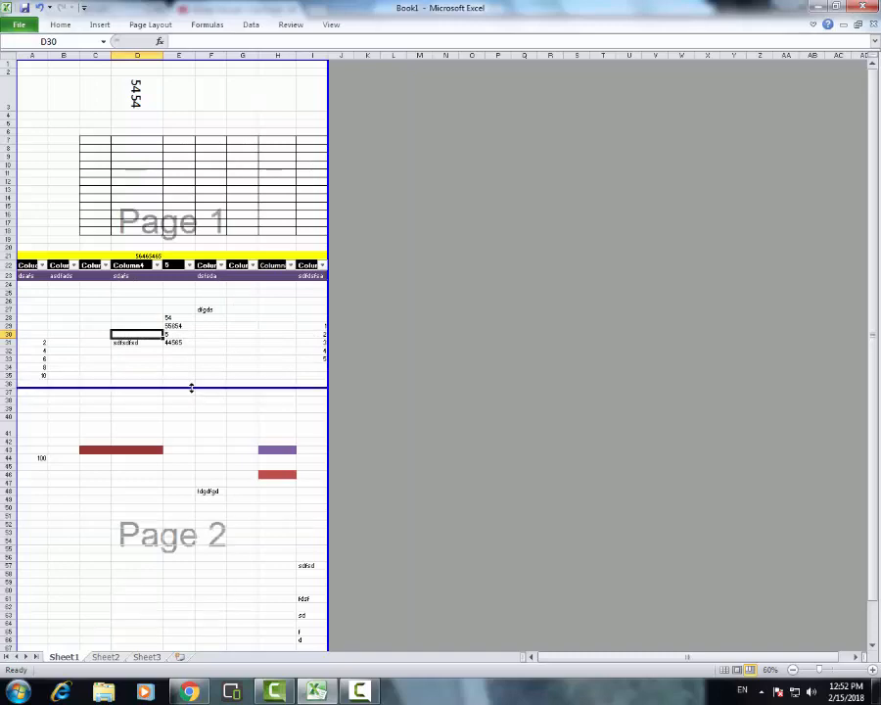
scroll(190, 236, "down", 7)
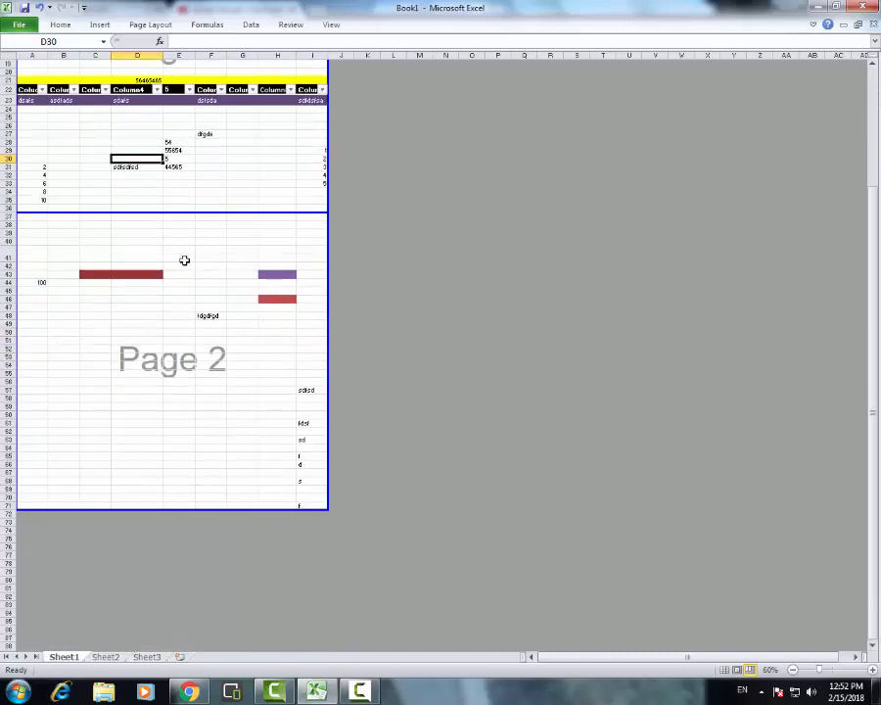
scroll(183, 258, "up", 7)
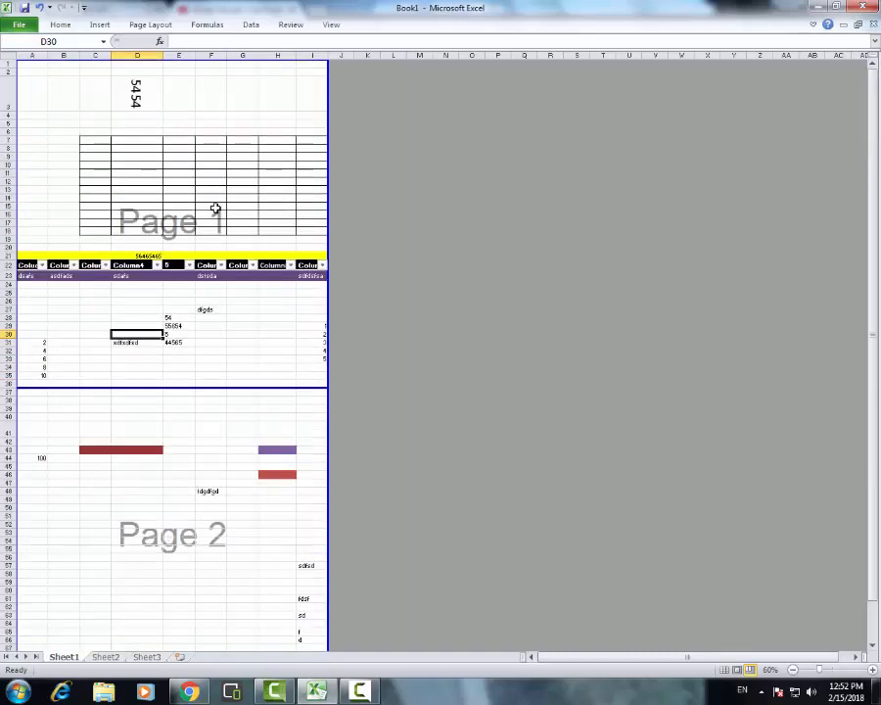
scroll(174, 539, "down", 3)
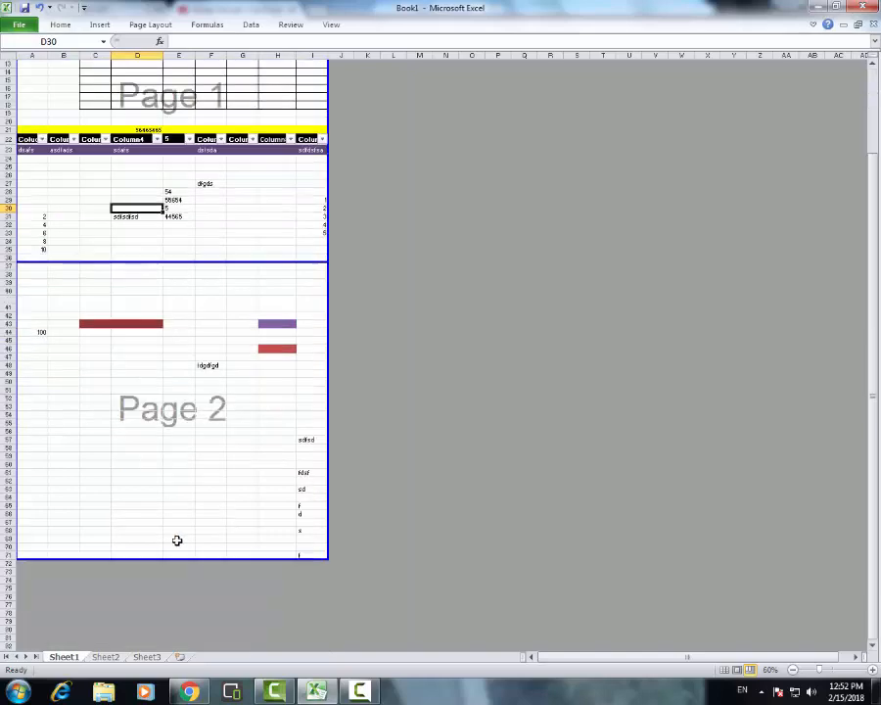
scroll(246, 429, "up", 3)
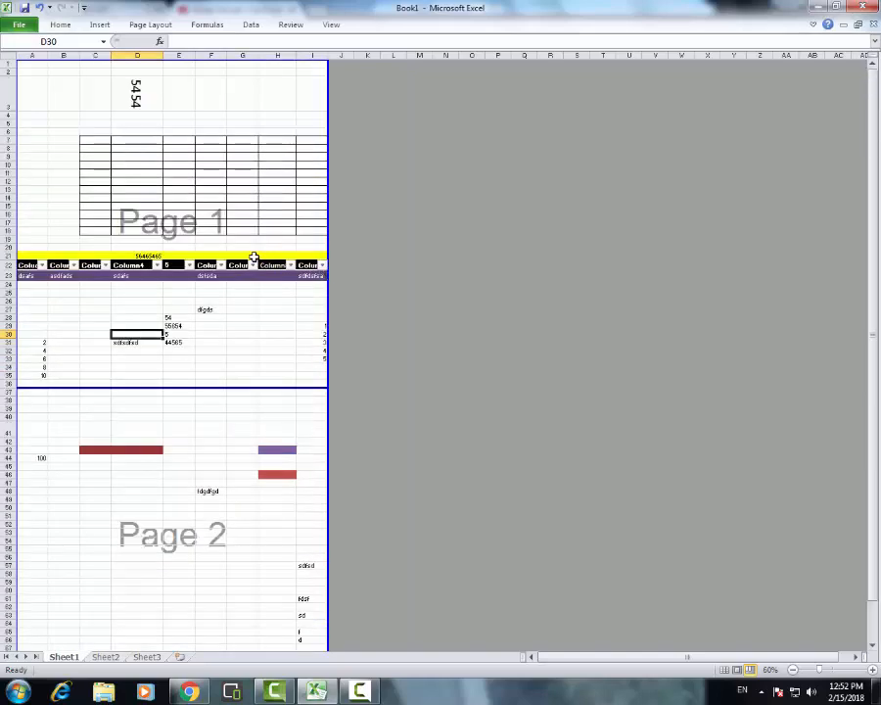
scroll(288, 429, "down", 3)
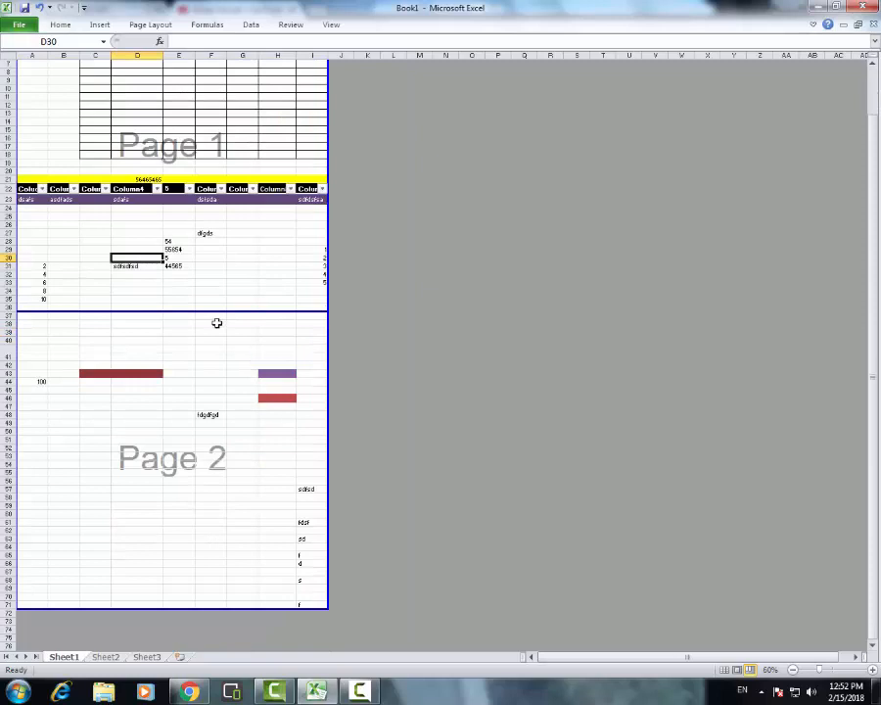
Move the horizontal page break to just below row 39 and return the sheet to Normal view
left_click_drag(209, 311, 209, 339)
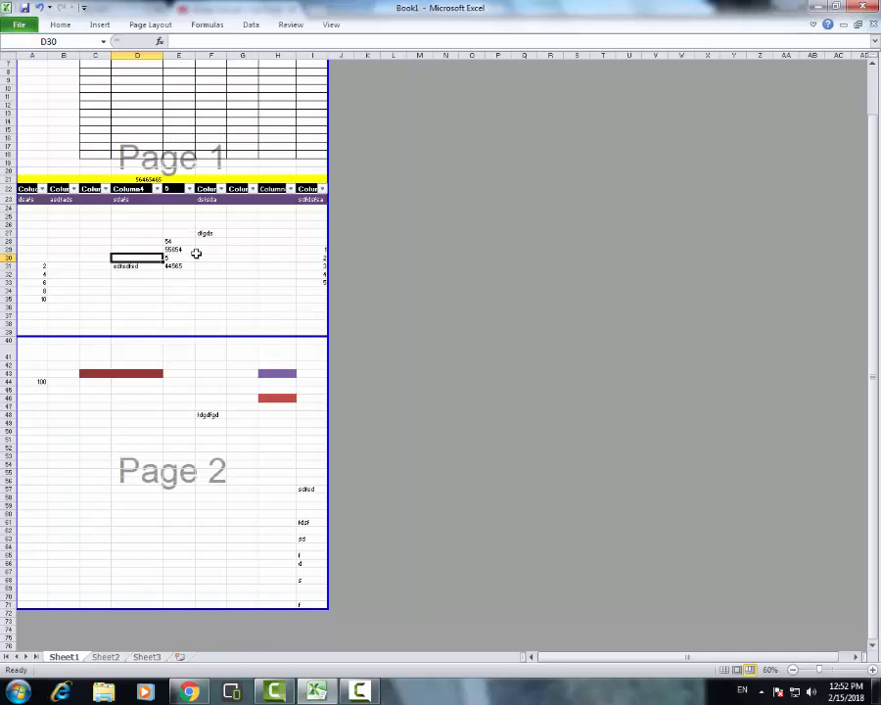
scroll(216, 315, "up", 2)
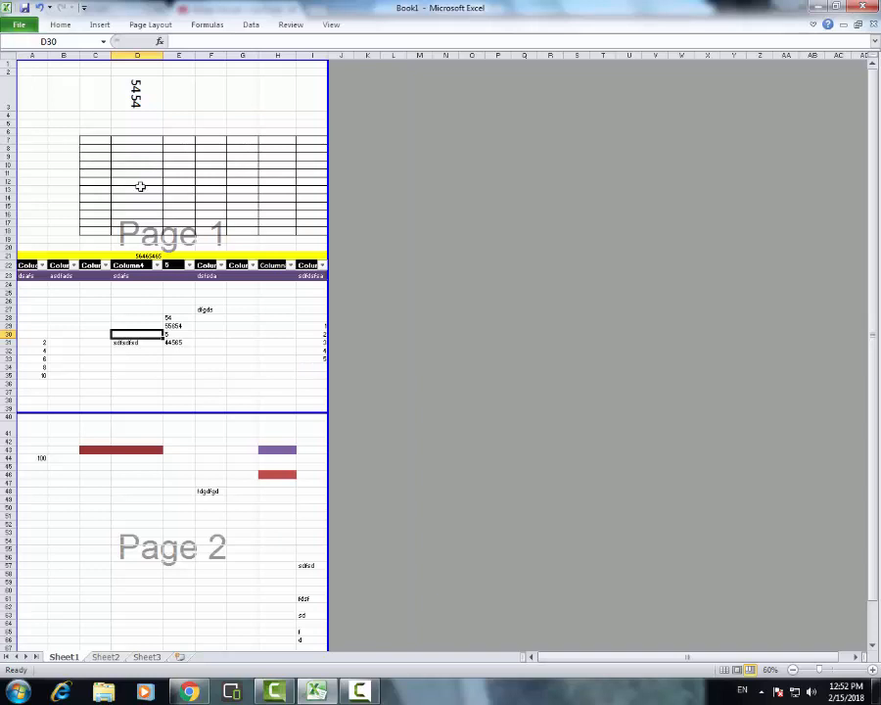
left_click(724, 670)
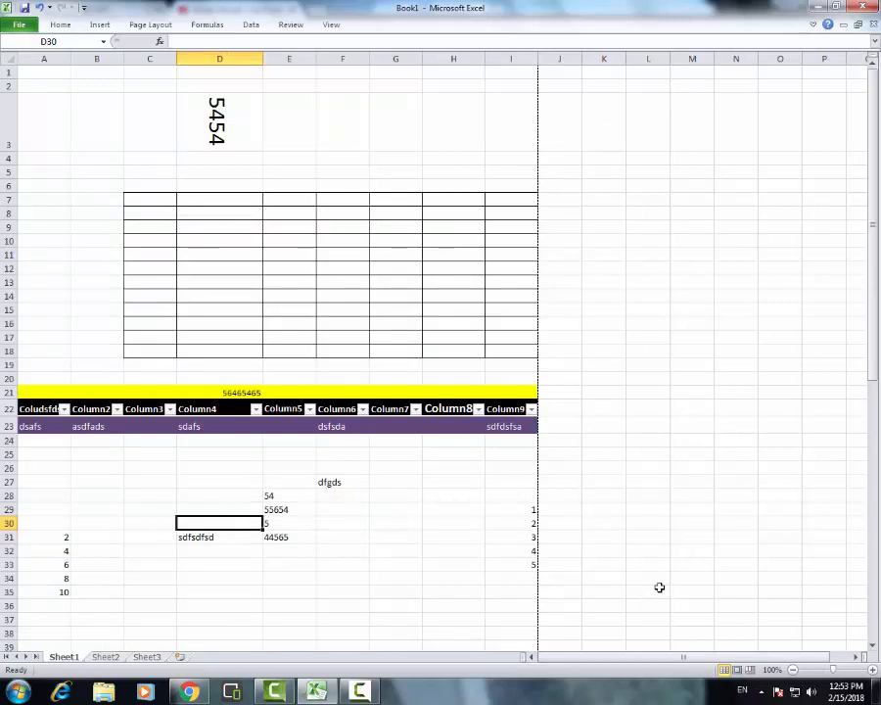
Start saving the workbook, choose the Desktop as its location, look through the other save locations, and cancel
left_click(18, 27)
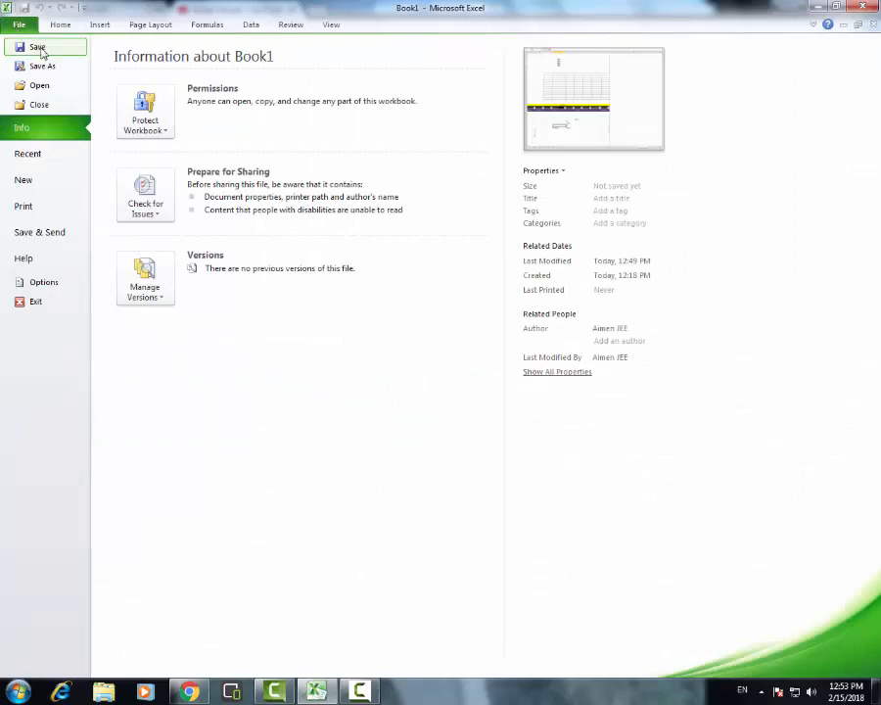
left_click(37, 48)
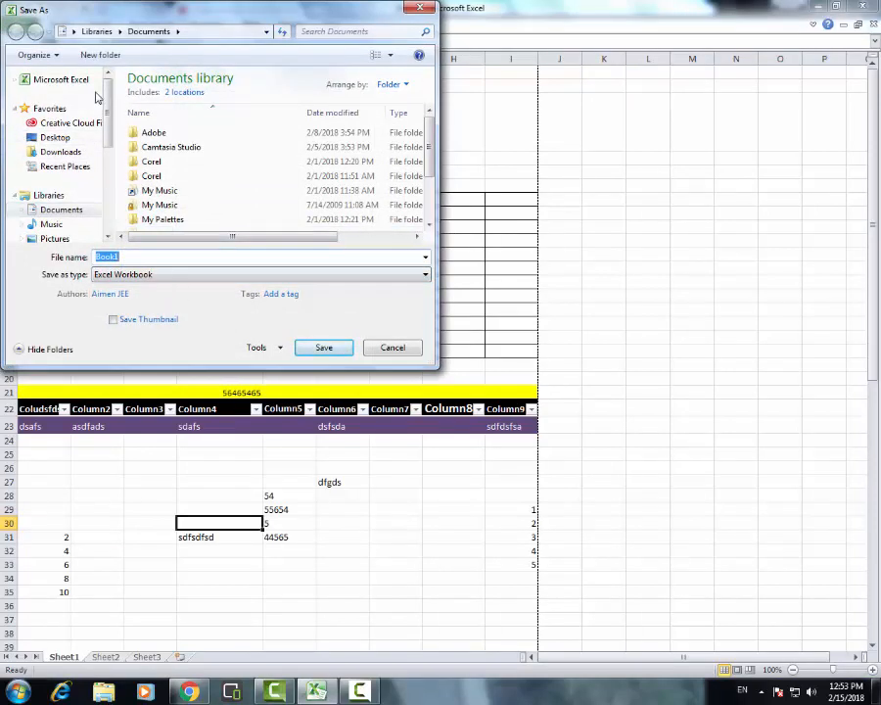
left_click(64, 137)
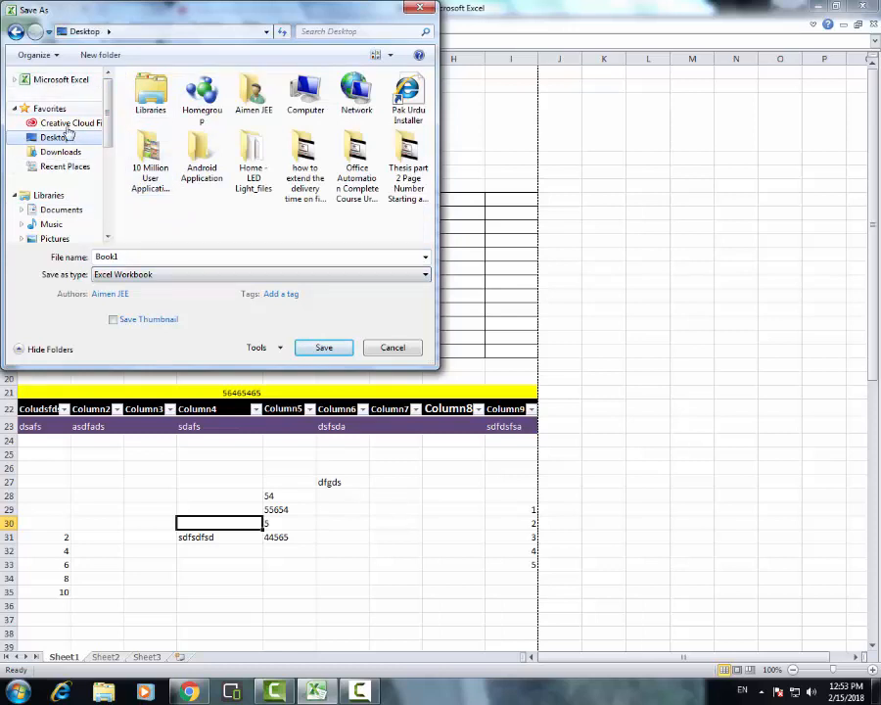
left_click_drag(107, 136, 108, 98)
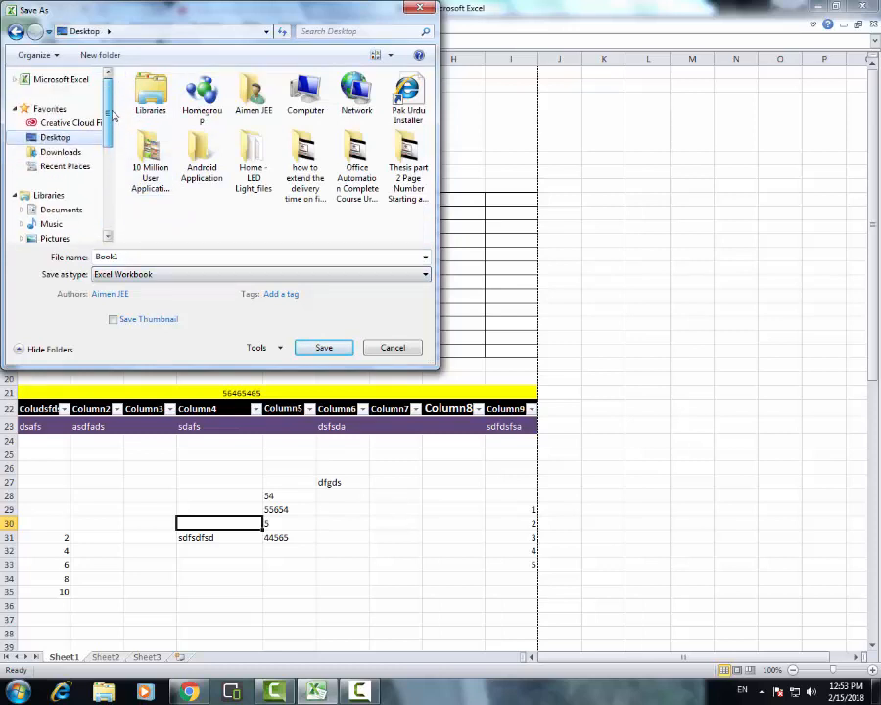
left_click(119, 256)
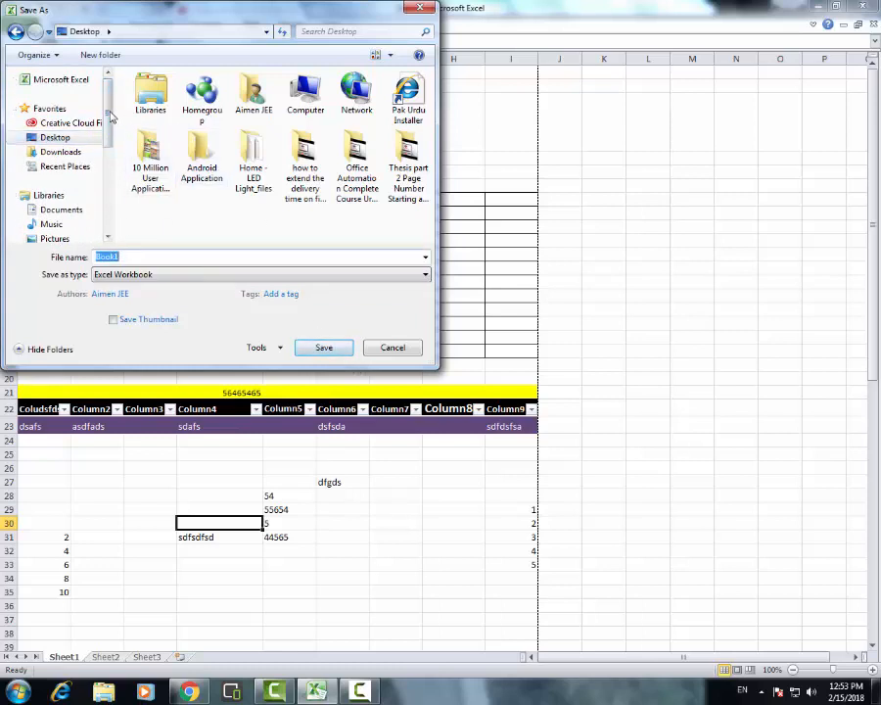
left_click_drag(110, 116, 108, 153)
left_click(407, 350)
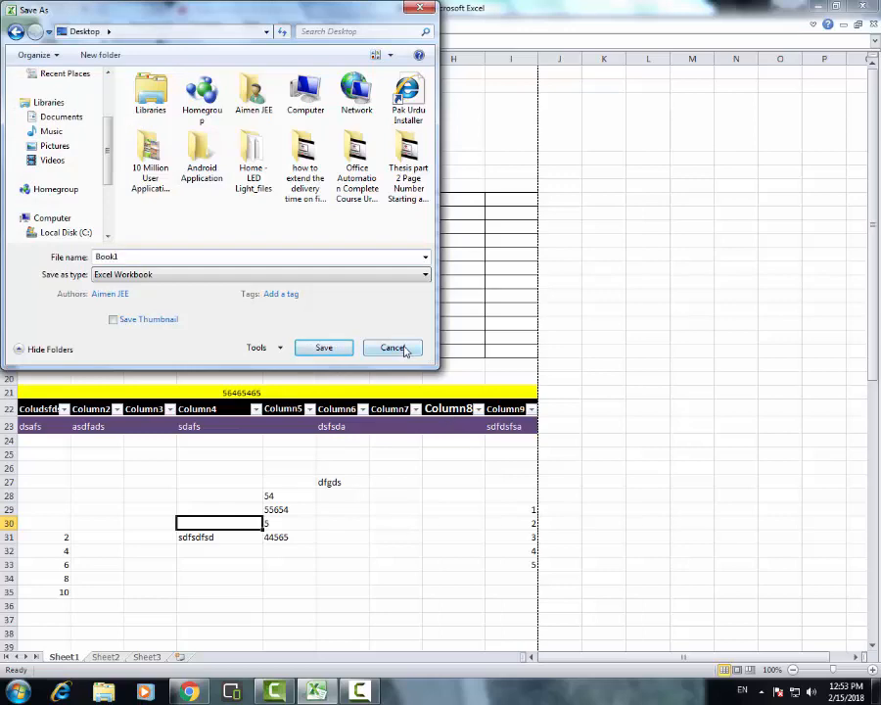
Start saving the workbook again, replace the proposed file name with hjgjhgjhguj, and cancel
left_click(18, 22)
left_click(32, 54)
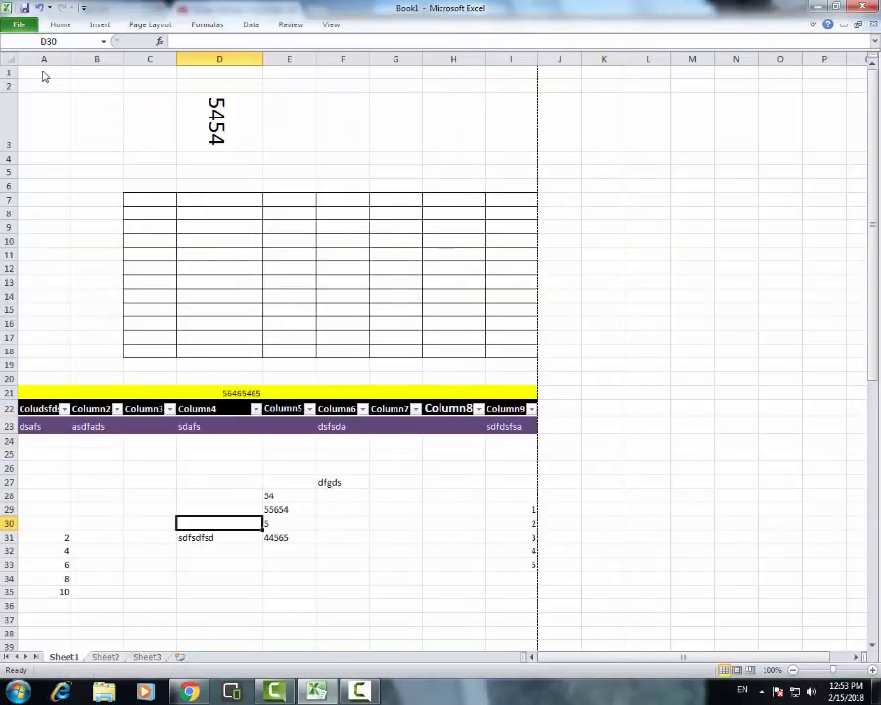
left_click(141, 257)
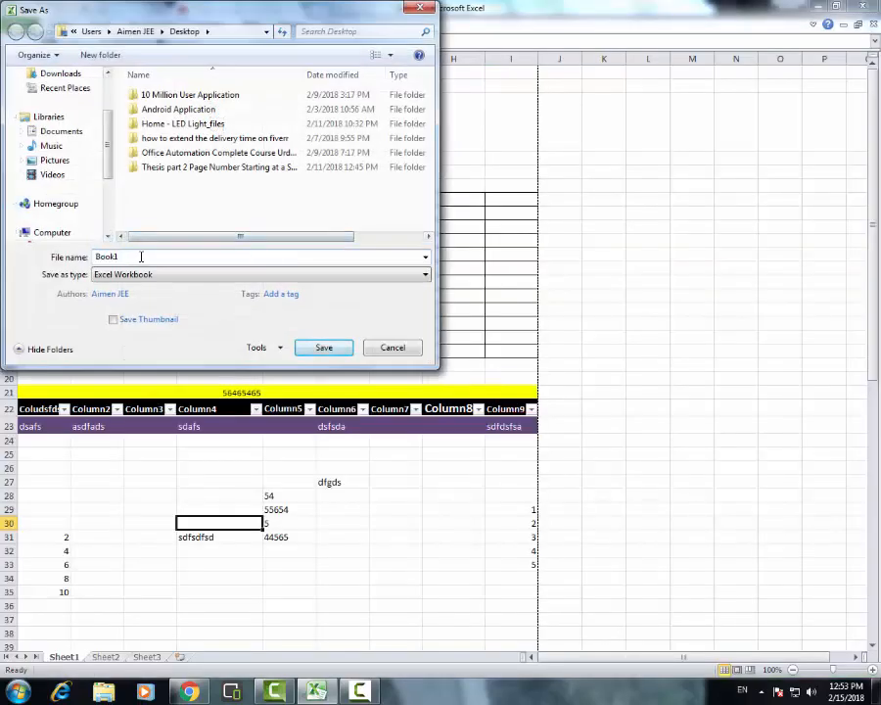
double_click(141, 257)
left_click(147, 256)
double_click(151, 258)
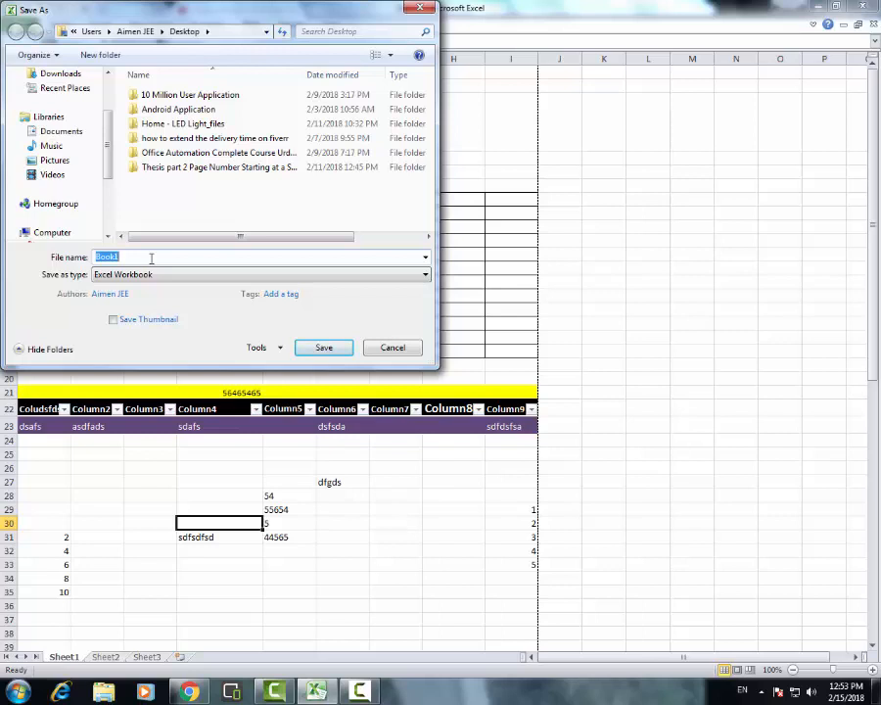
type("hgjhgjhguj")
left_click(412, 349)
Look through the recent workbooks, the available new-workbook templates and the print settings with preview, and return to the sheet
left_click(19, 25)
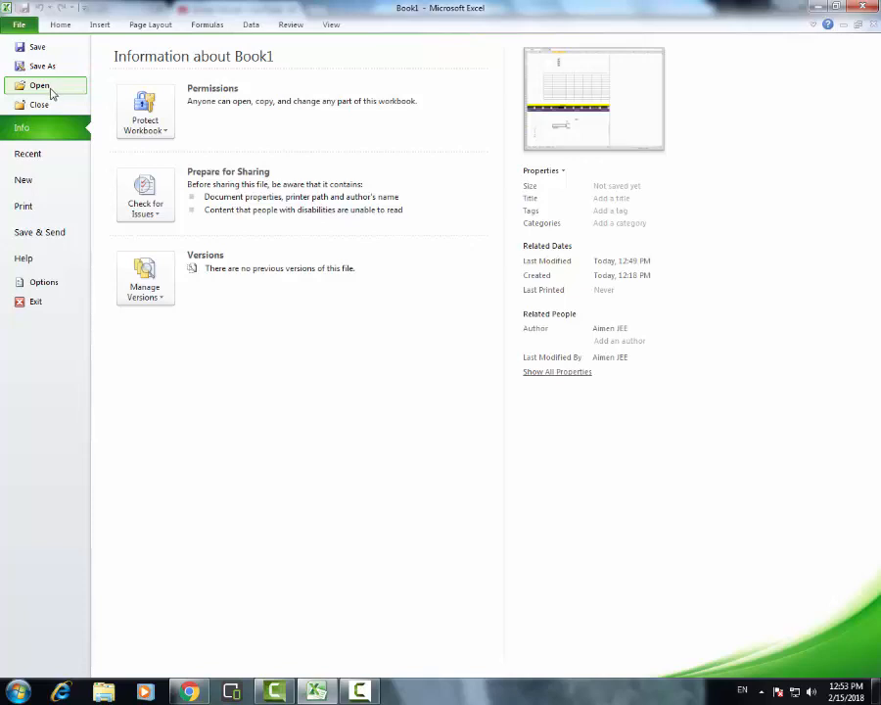
left_click(45, 164)
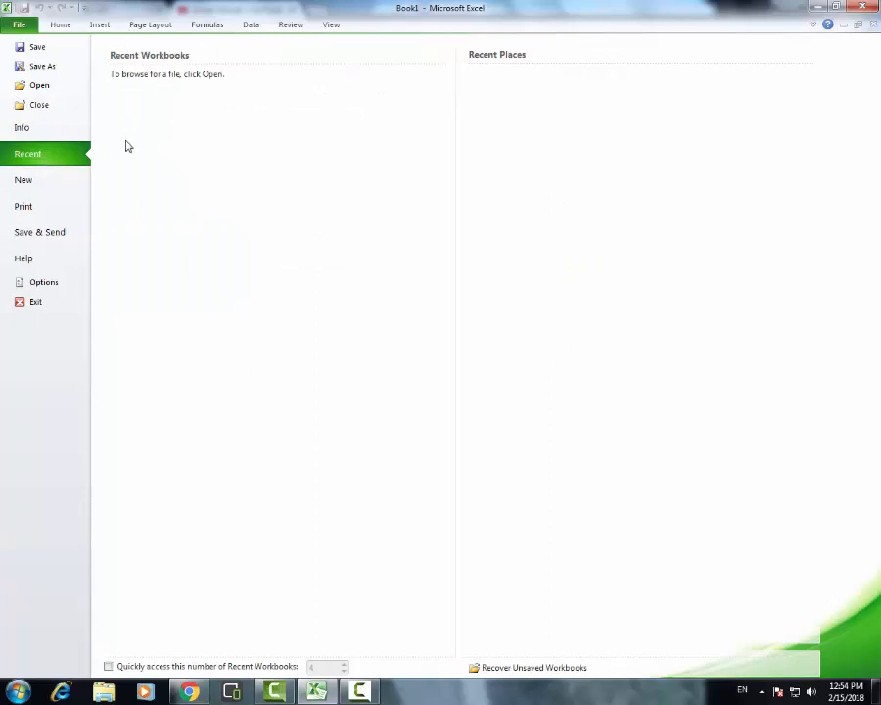
left_click(29, 185)
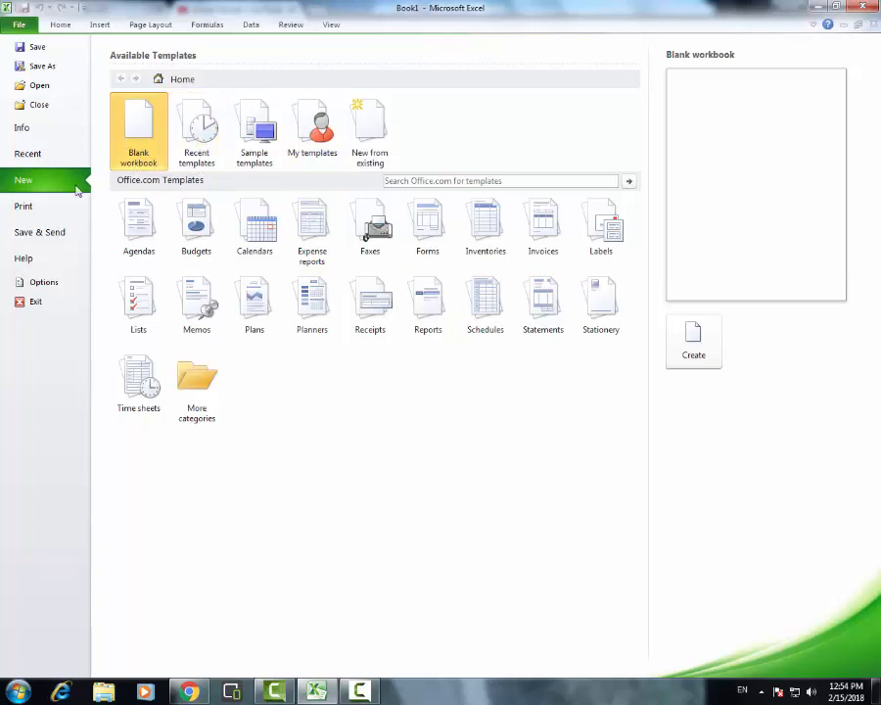
left_click(55, 212)
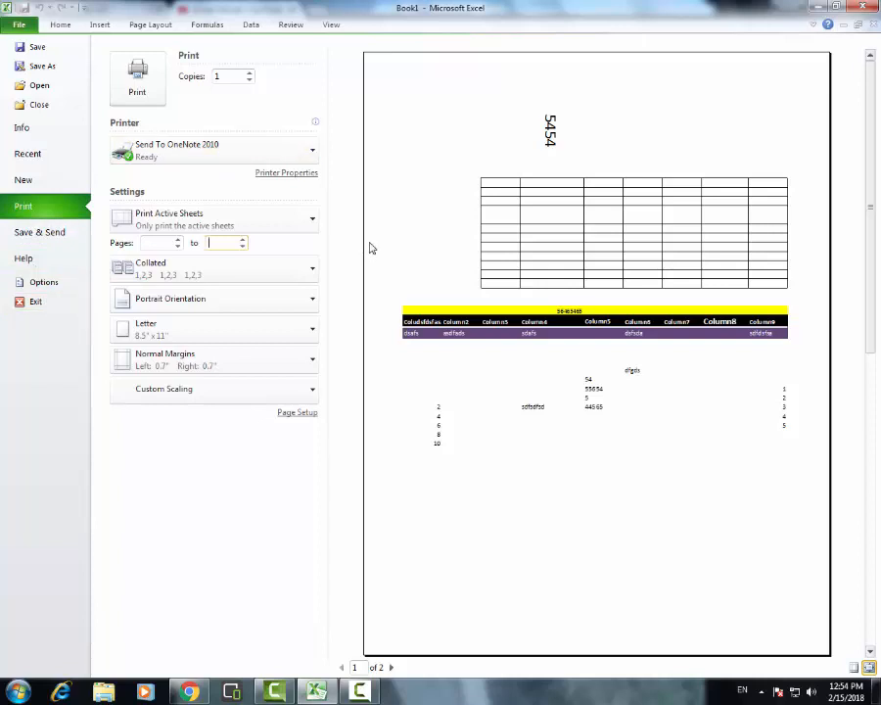
key("Escape")
left_click_drag(367, 213, 370, 206)
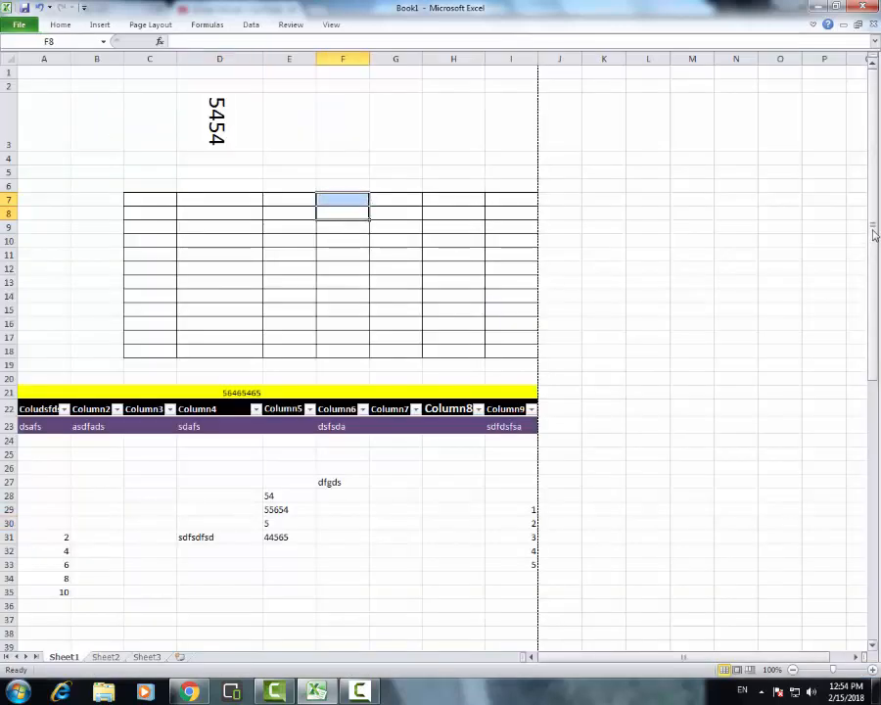
mouse_move(875, 233)
left_mouse_down()
mouse_move(874, 269)
mouse_move(875, 231)
left_mouse_up()
left_click(666, 175)
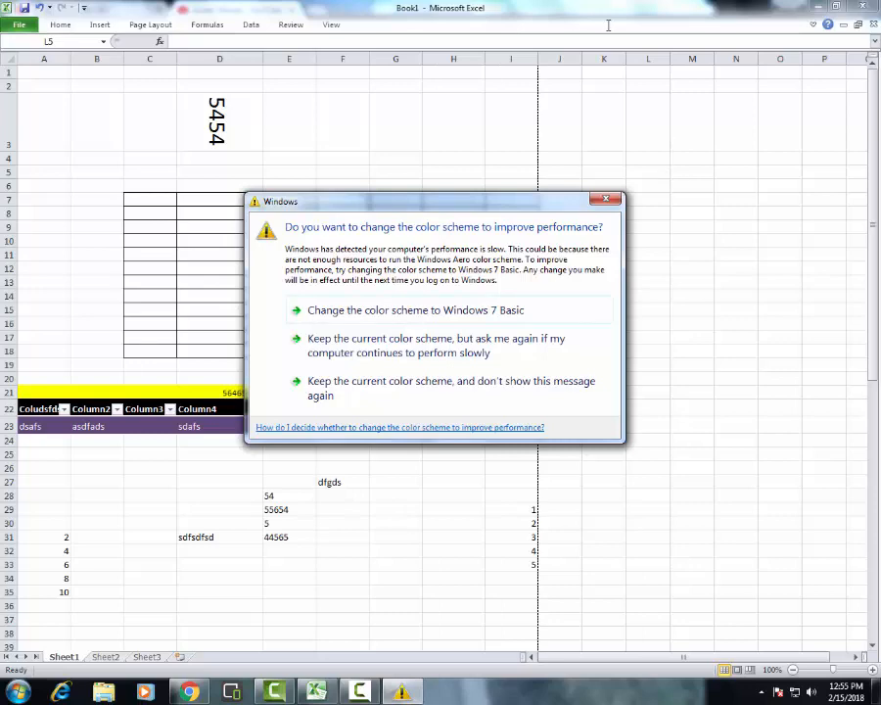
Dismiss the Windows color scheme prompt and select the bordered range C7:I18
left_click(614, 199)
left_click(418, 250)
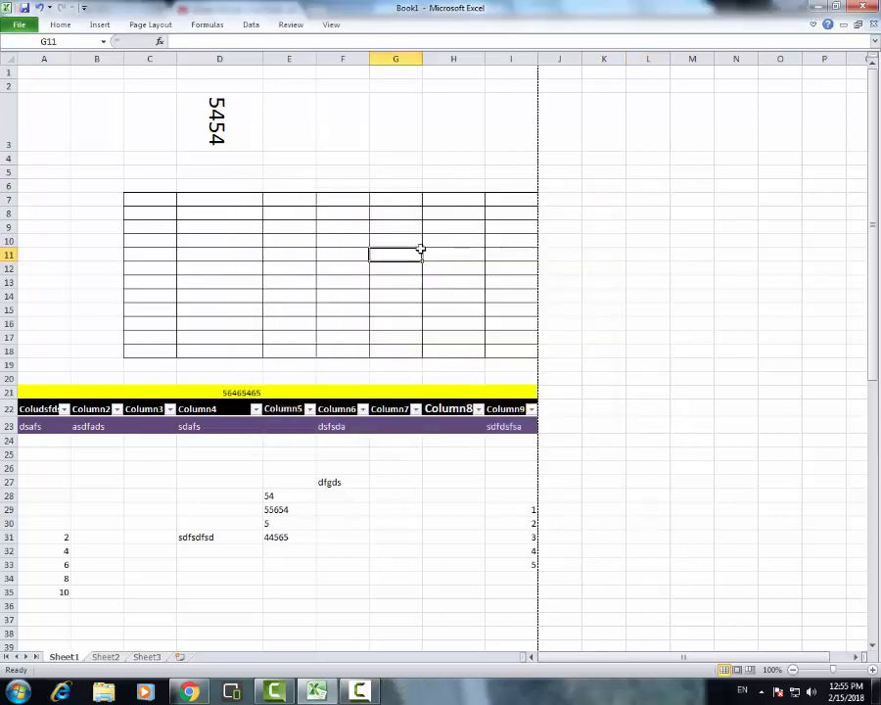
left_click(151, 202)
left_click_drag(152, 201, 501, 345)
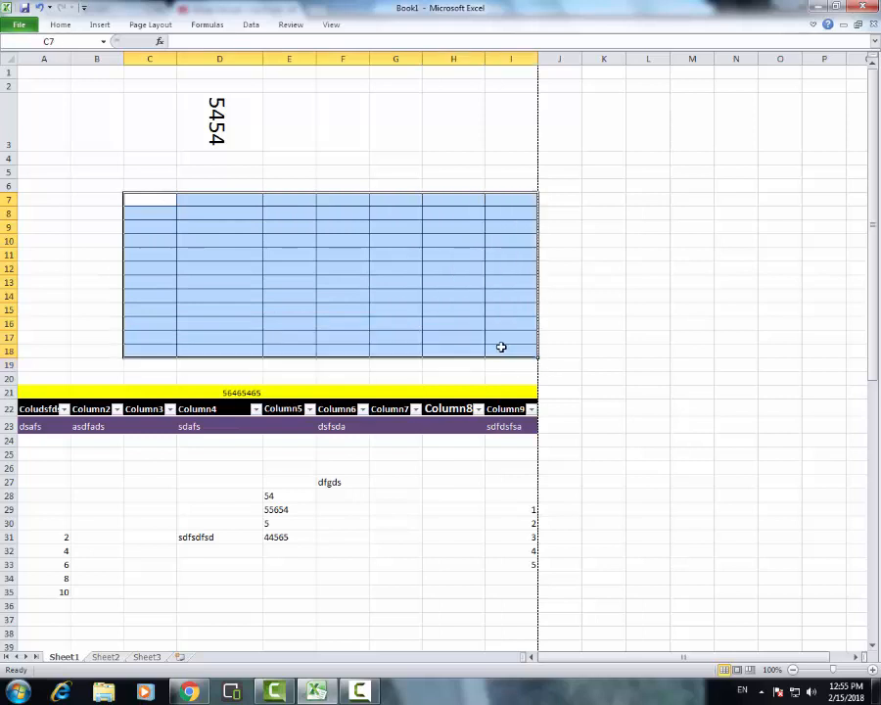